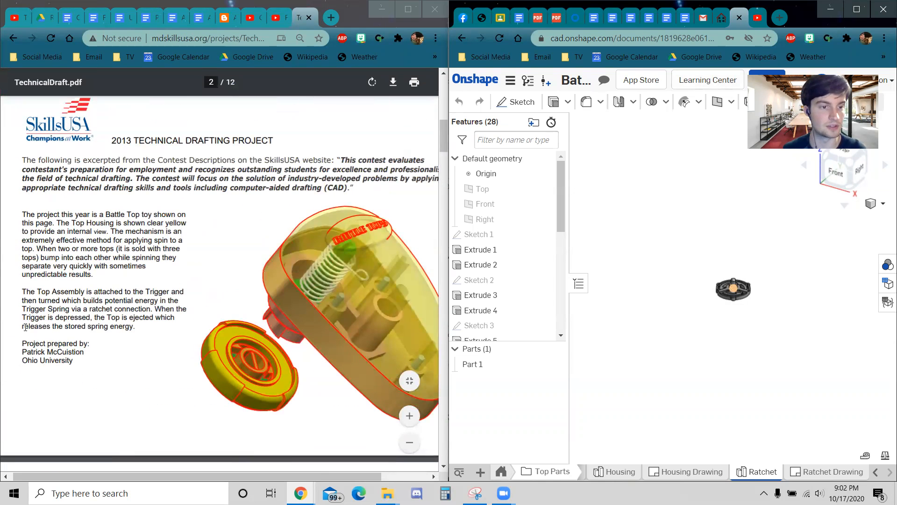
Step: Review the part drawings in TechnicalDraft.pdf and examine the Top Assembly page's parts list and exploded view
{"action": "left_click_drag", "start_coordinate": [39, 361], "coordinate": [103, 365]}
{"action": "left_click", "coordinate": [103, 365]}
{"action": "scroll", "coordinate": [324, 287], "scroll_direction": "down", "scroll_amount": 3}
{"action": "scroll", "coordinate": [324, 287], "scroll_direction": "down", "scroll_amount": 15}
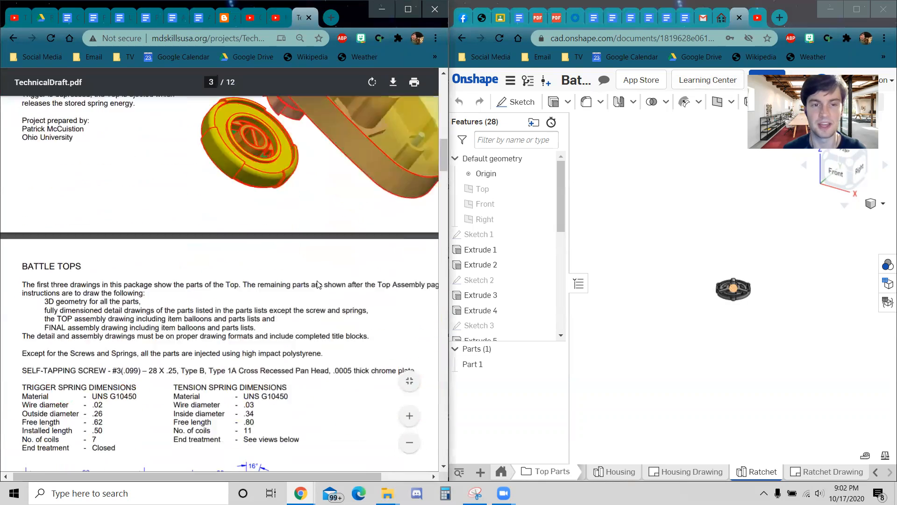
{"action": "scroll", "coordinate": [312, 293], "scroll_direction": "up", "scroll_amount": 4}
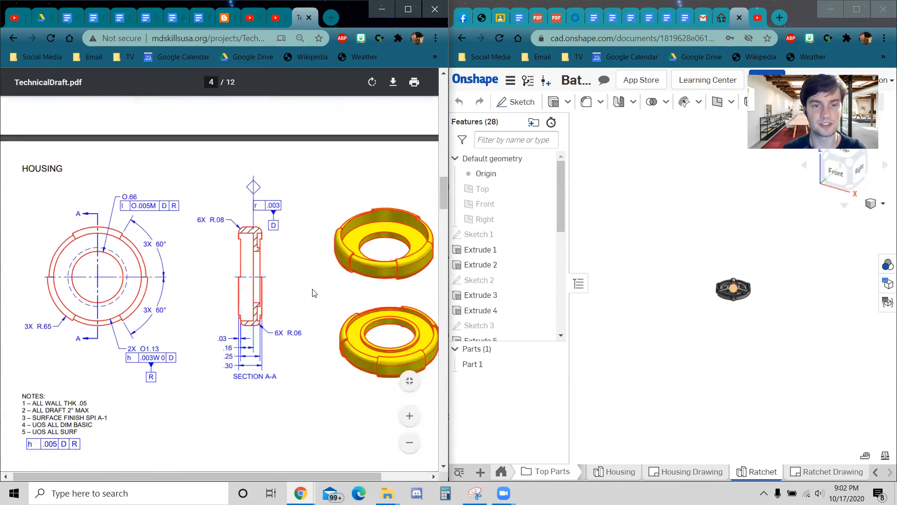
{"action": "scroll", "coordinate": [143, 186], "scroll_direction": "down", "scroll_amount": 12}
{"action": "scroll", "coordinate": [170, 346], "scroll_direction": "up", "scroll_amount": 3}
{"action": "scroll", "coordinate": [169, 334], "scroll_direction": "down", "scroll_amount": 8}
{"action": "scroll", "coordinate": [169, 334], "scroll_direction": "down", "scroll_amount": 1}
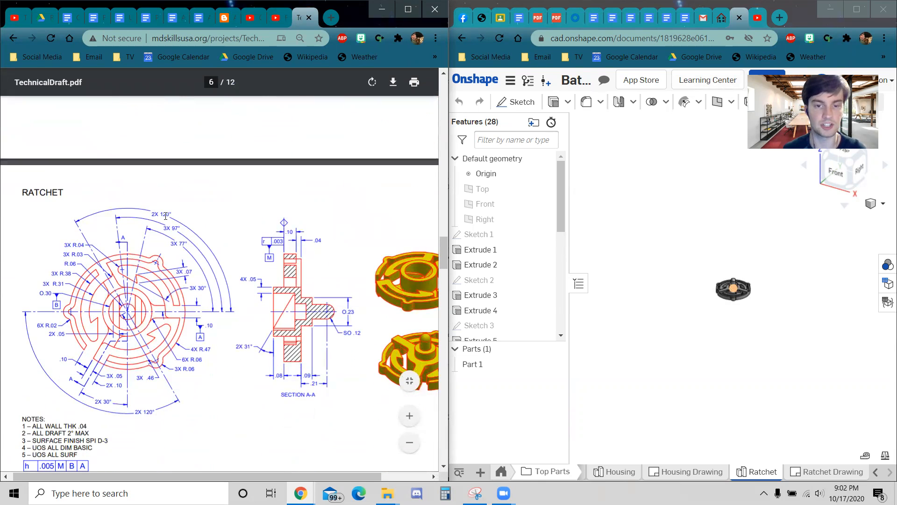
{"action": "scroll", "coordinate": [140, 216], "scroll_direction": "down", "scroll_amount": 15}
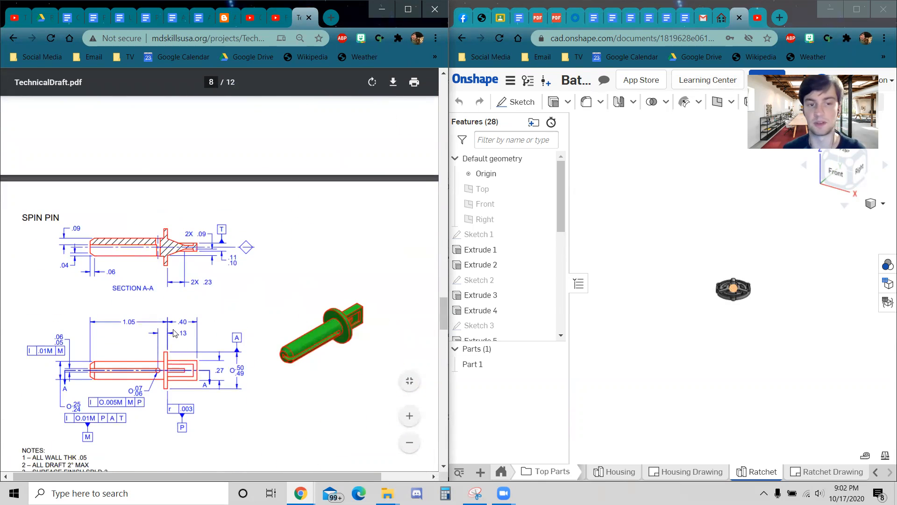
{"action": "scroll", "coordinate": [254, 322], "scroll_direction": "up", "scroll_amount": 10}
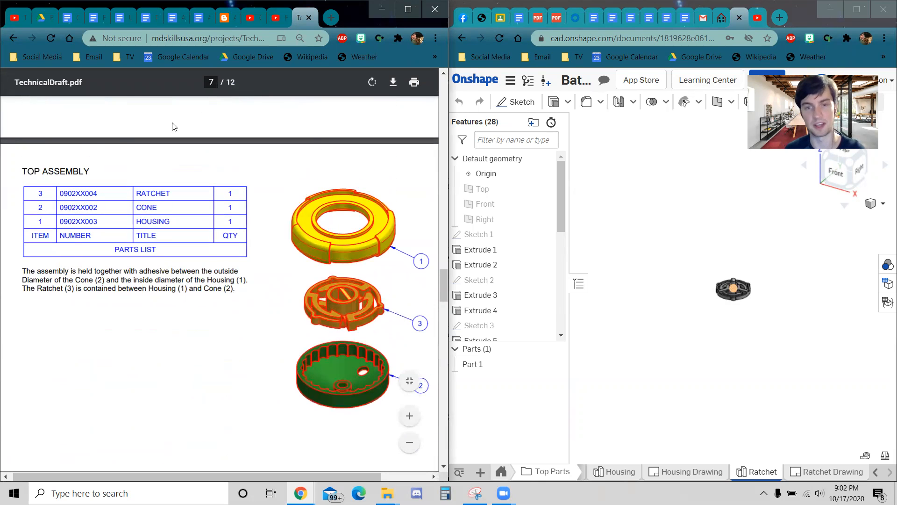
{"action": "left_click_drag", "start_coordinate": [25, 169], "coordinate": [126, 170]}
{"action": "left_click", "coordinate": [309, 230]}
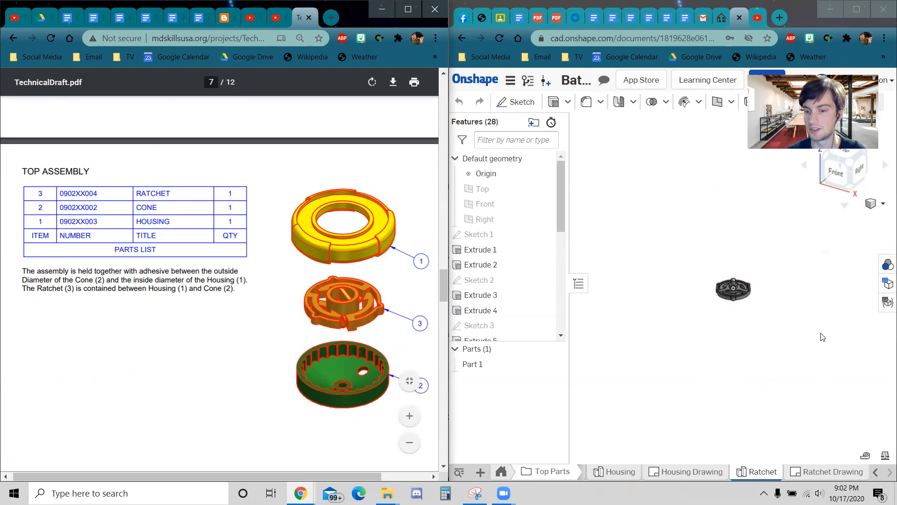
Step: Open the Battle Top Toy - SkillsUSA 2013 document from the documents list and create a new assembly in its Top Parts folder
{"action": "left_click", "coordinate": [465, 81]}
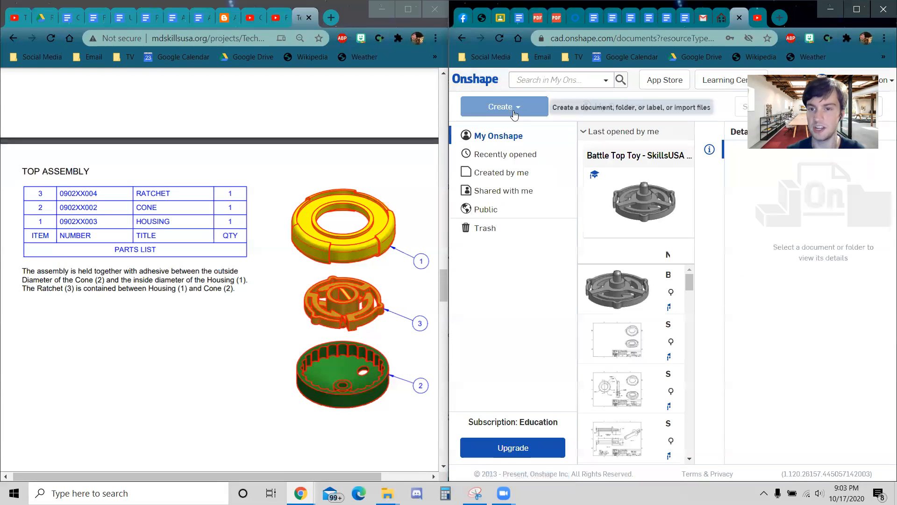
{"action": "left_click", "coordinate": [655, 156]}
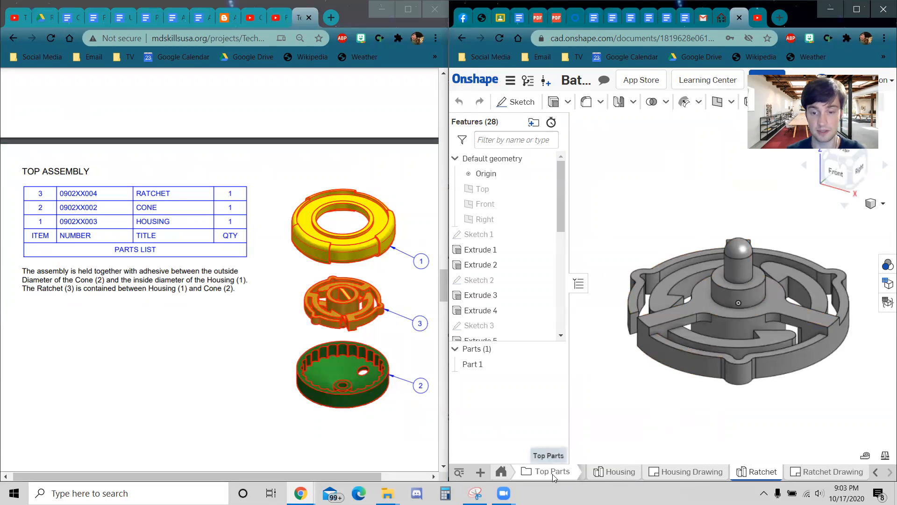
{"action": "left_click", "coordinate": [507, 473]}
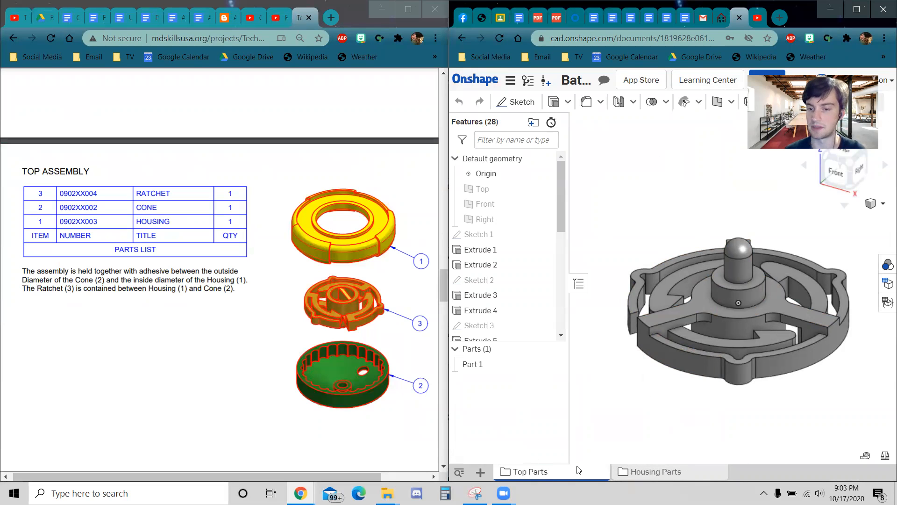
{"action": "left_click", "coordinate": [540, 473]}
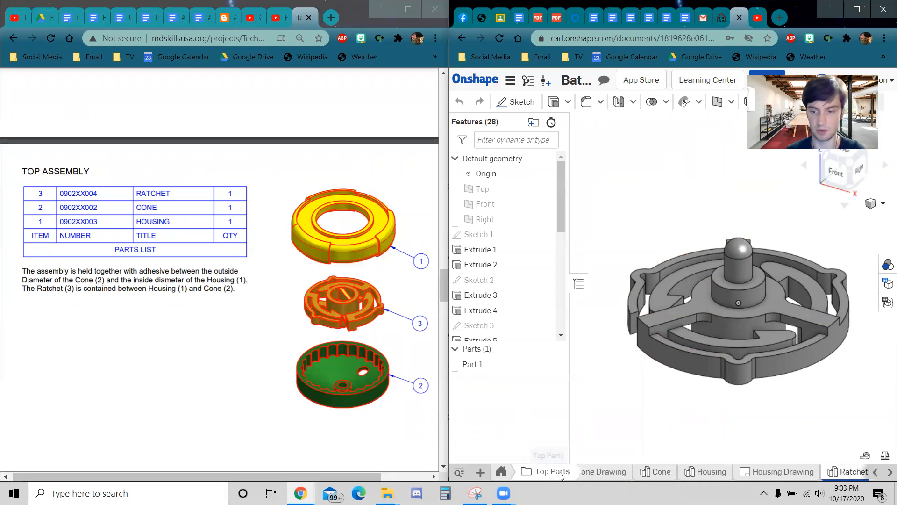
{"action": "left_click", "coordinate": [480, 472]}
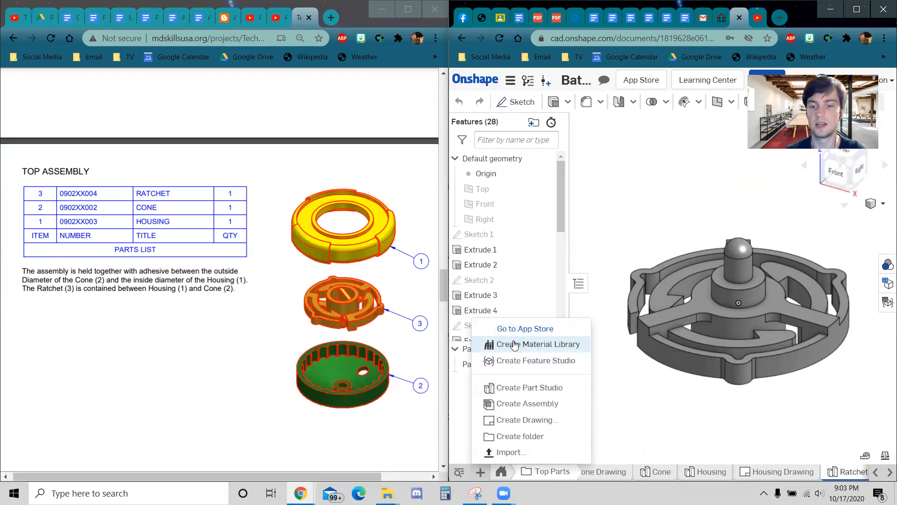
{"action": "left_click", "coordinate": [525, 405]}
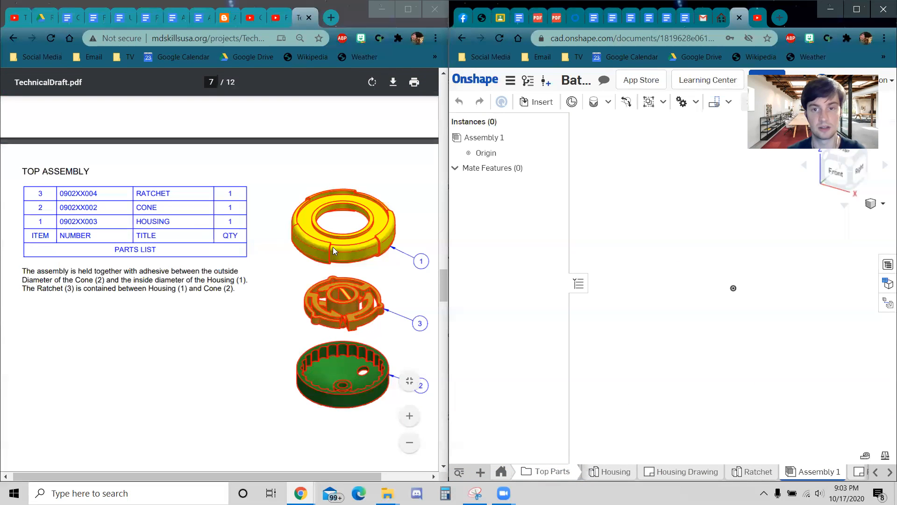
Step: Insert one instance each of the Cone, Housing and Ratchet into the assembly
{"action": "left_click", "coordinate": [538, 101]}
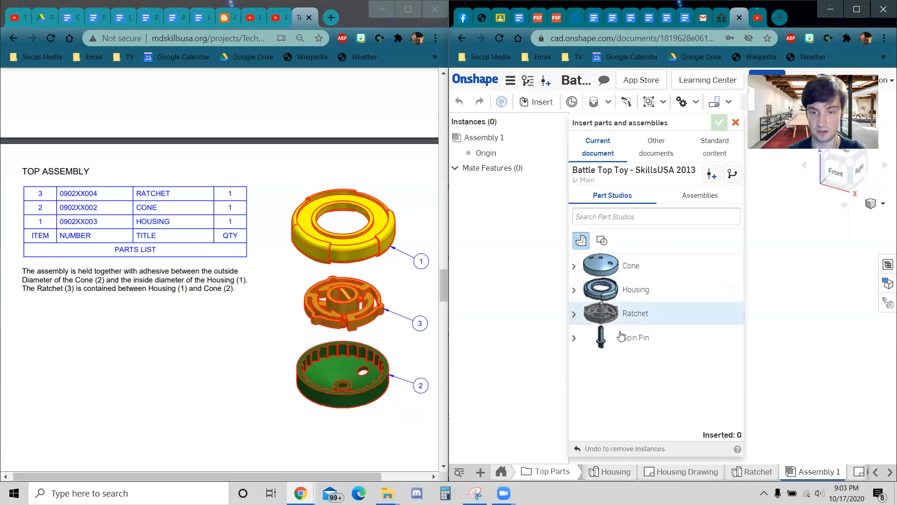
{"action": "left_click", "coordinate": [631, 266]}
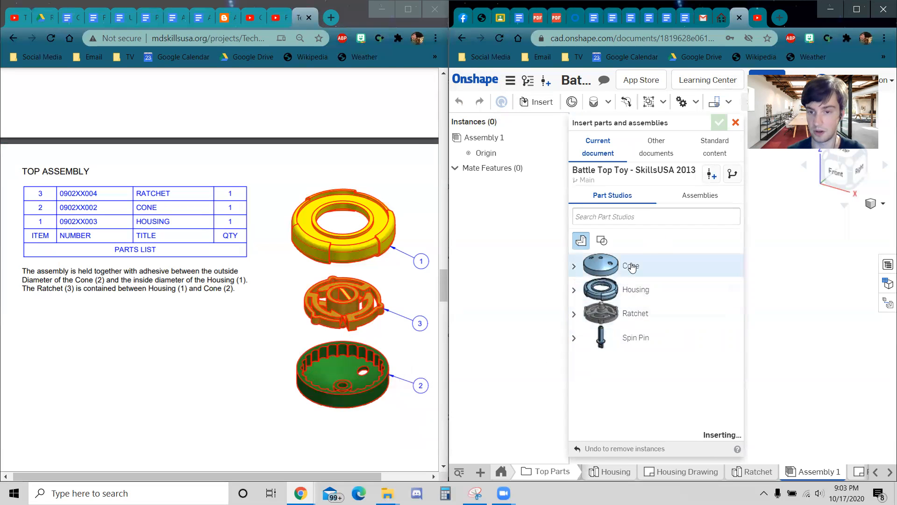
{"action": "left_click", "coordinate": [622, 299]}
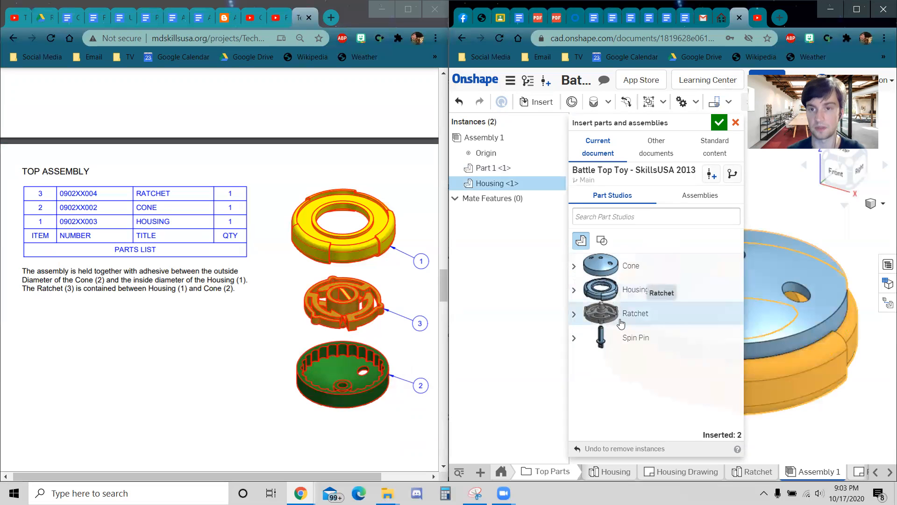
{"action": "left_click", "coordinate": [621, 323]}
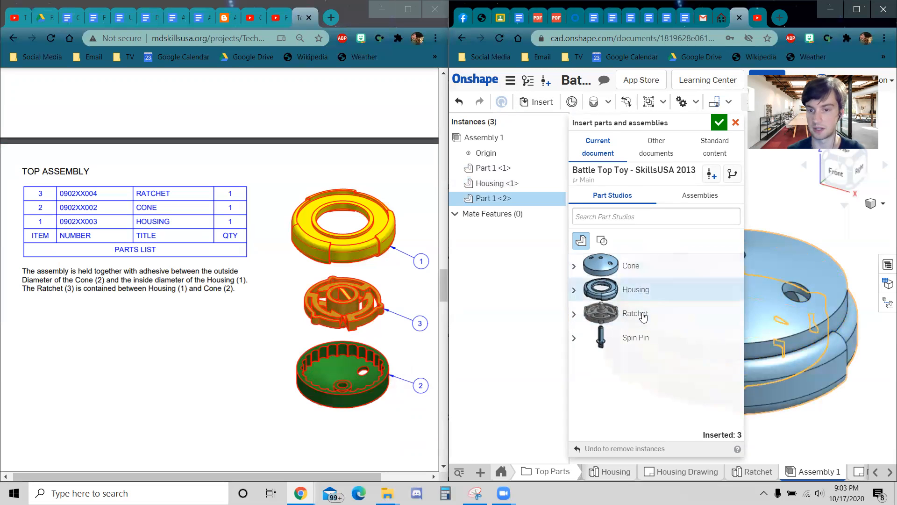
{"action": "left_click", "coordinate": [719, 123]}
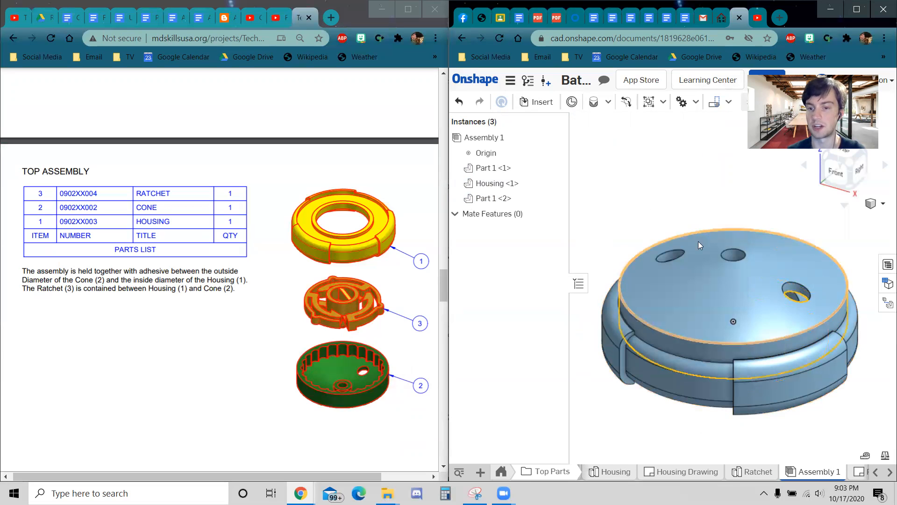
Step: Spread the overlapping parts apart vertically, with the housing on top, the ratchet in the middle and the cone at the bottom
{"action": "scroll", "coordinate": [732, 390], "scroll_direction": "down", "scroll_amount": 5}
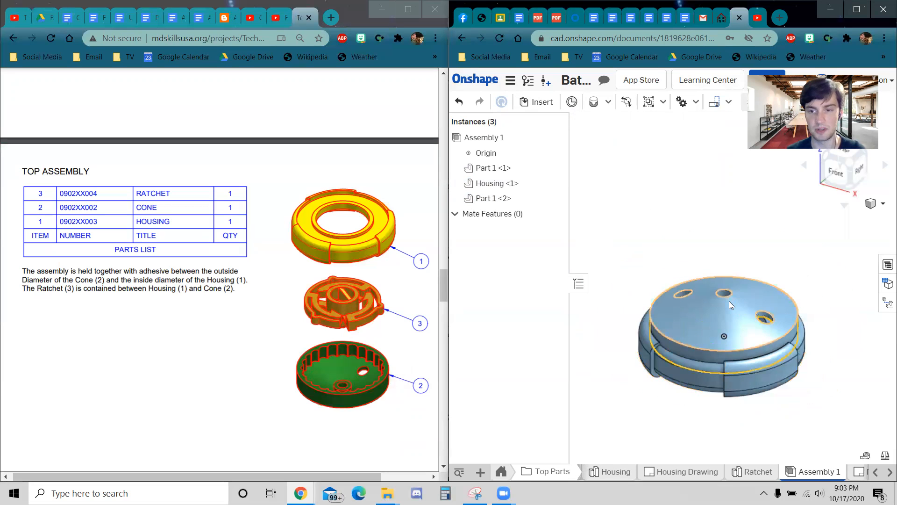
{"action": "left_click_drag", "start_coordinate": [726, 309], "coordinate": [716, 428]}
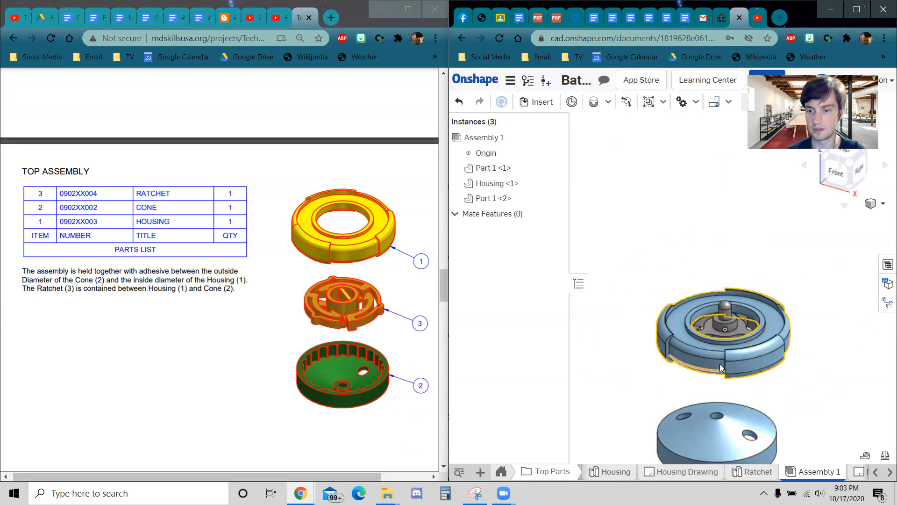
{"action": "left_click_drag", "start_coordinate": [742, 334], "coordinate": [733, 385]}
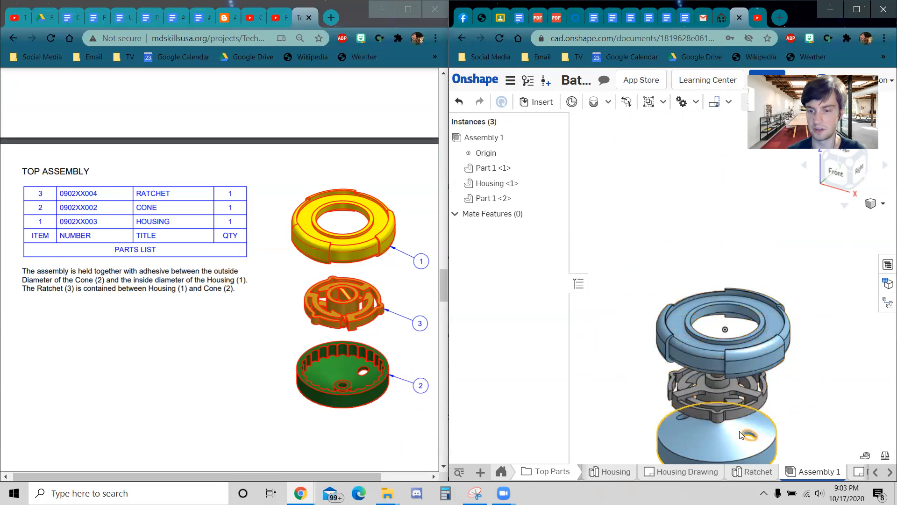
{"action": "middle_click_drag", "start_coordinate": [644, 249], "coordinate": [630, 212]}
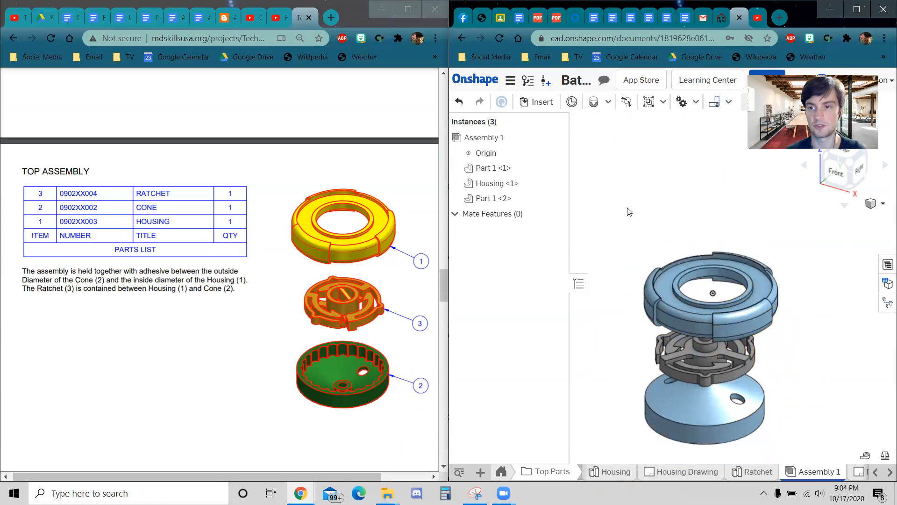
{"action": "left_click_drag", "start_coordinate": [725, 323], "coordinate": [727, 261]}
{"action": "left_click_drag", "start_coordinate": [713, 338], "coordinate": [712, 302]}
{"action": "left_click_drag", "start_coordinate": [710, 414], "coordinate": [701, 395]}
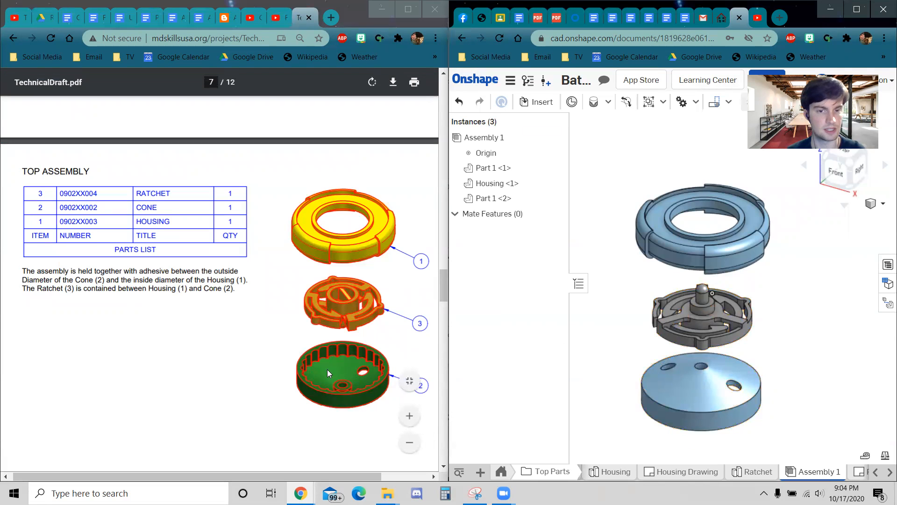
Step: Move the cone about 0.38 in farther below the ratchet and shift it slightly sideways
{"action": "left_click", "coordinate": [693, 380]}
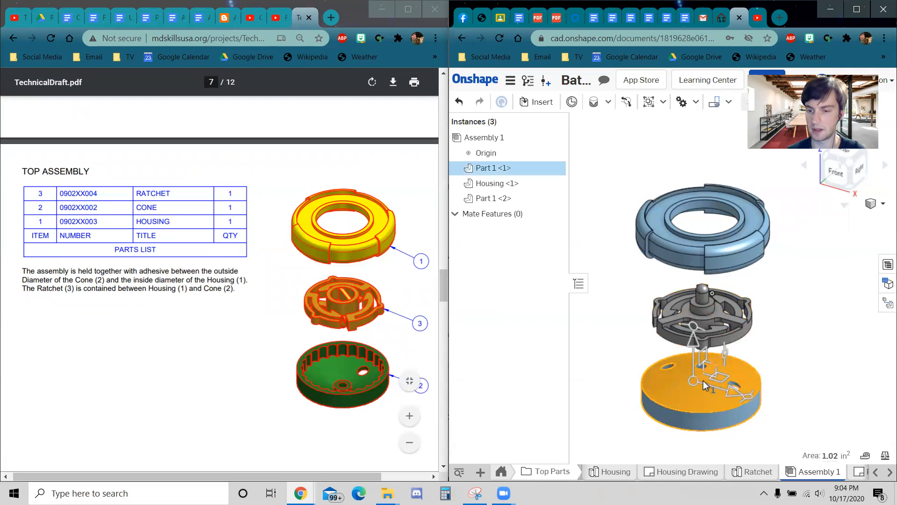
{"action": "left_click_drag", "start_coordinate": [691, 350], "coordinate": [689, 379]}
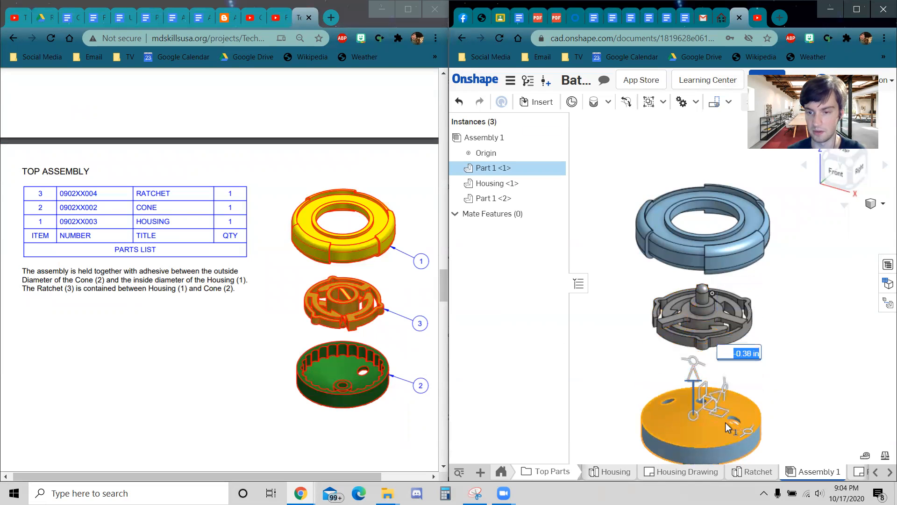
{"action": "left_click_drag", "start_coordinate": [728, 426], "coordinate": [720, 426]}
{"action": "mouse_move", "coordinate": [688, 375]}
{"action": "left_mouse_down"}
{"action": "mouse_move", "coordinate": [694, 370]}
{"action": "mouse_move", "coordinate": [696, 379]}
{"action": "left_mouse_up"}
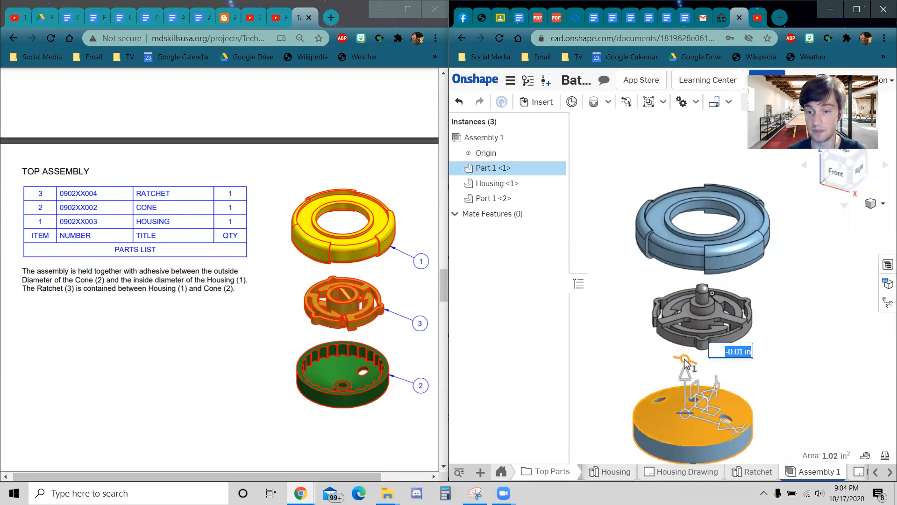
Step: Rotate the cone 180 degrees so its open side faces the ratchet, and clear the selection
{"action": "left_click_drag", "start_coordinate": [684, 363], "coordinate": [656, 360]}
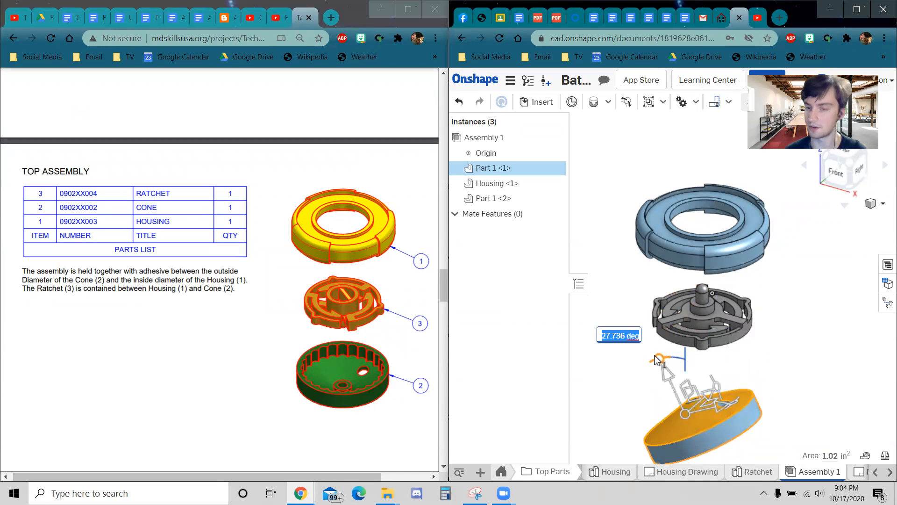
{"action": "type", "text": "180"}
{"action": "key", "text": "Return"}
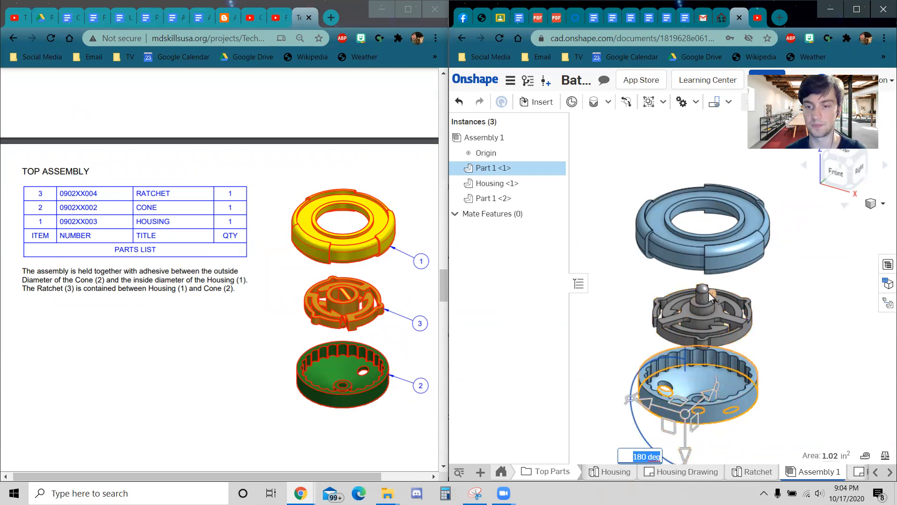
{"action": "left_click", "coordinate": [722, 314]}
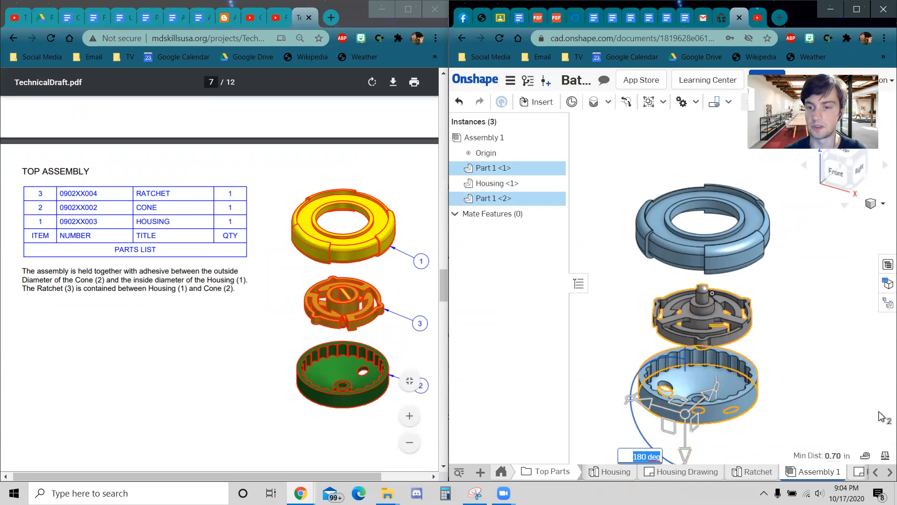
{"action": "left_click", "coordinate": [824, 359]}
{"action": "left_click", "coordinate": [783, 347]}
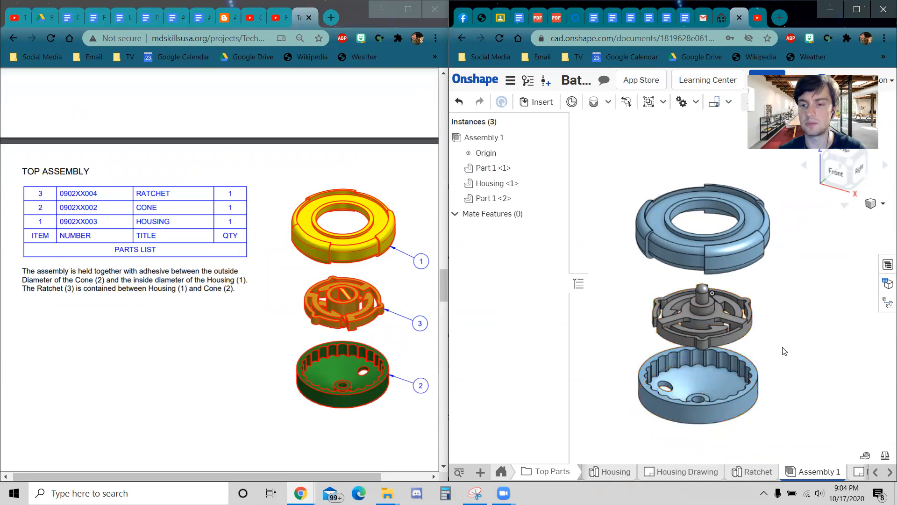
Step: Rotate the ratchet 180 degrees so its hub faces the housing, and shift it slightly back toward the cone
{"action": "left_click", "coordinate": [708, 330]}
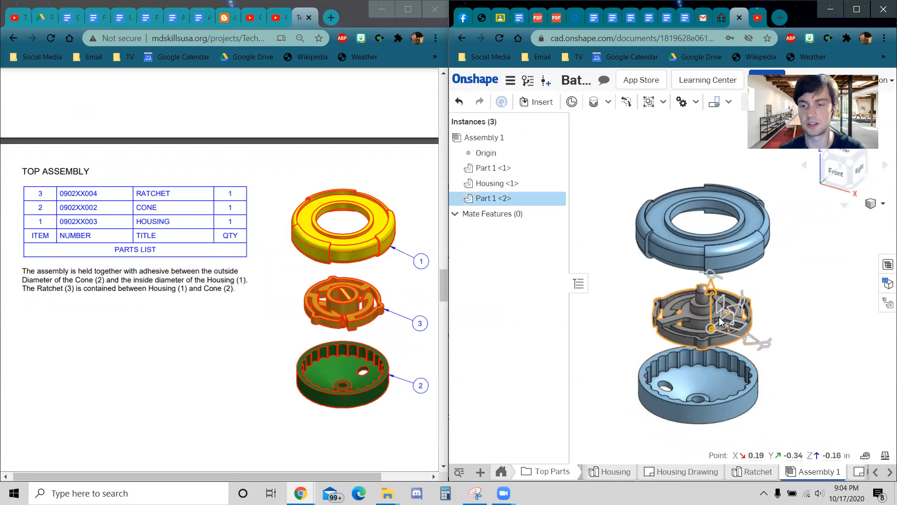
{"action": "left_click_drag", "start_coordinate": [719, 285], "coordinate": [692, 272]}
{"action": "type", "text": "180"}
{"action": "key", "text": "Return"}
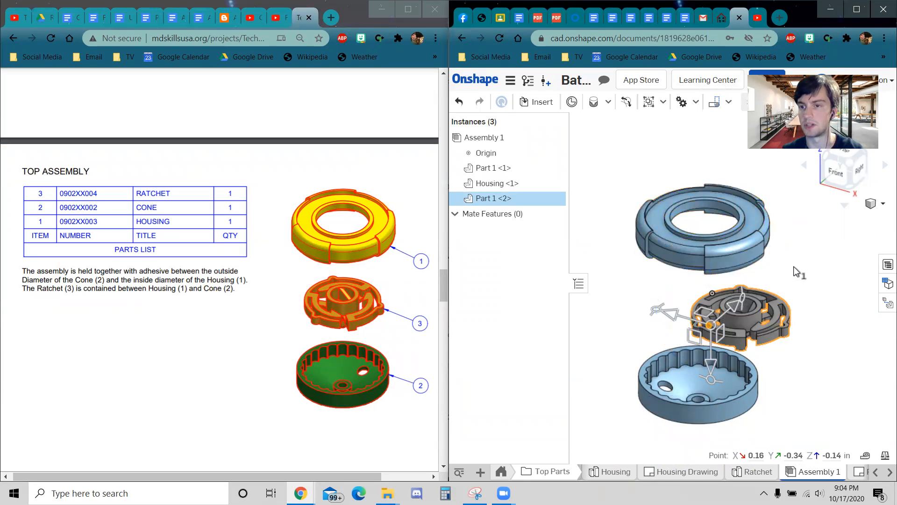
{"action": "left_click", "coordinate": [854, 292]}
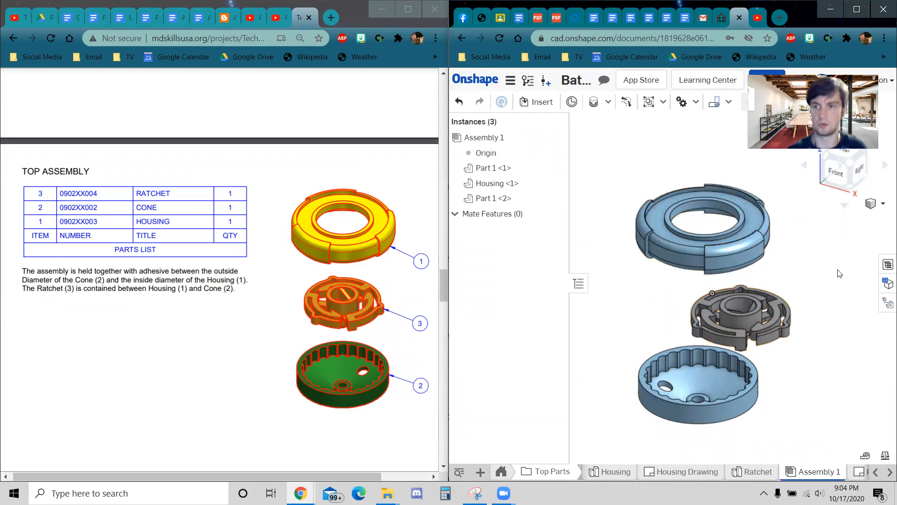
{"action": "mouse_move", "coordinate": [745, 323]}
{"action": "left_mouse_down"}
{"action": "mouse_move", "coordinate": [682, 324]}
{"action": "mouse_move", "coordinate": [736, 329]}
{"action": "left_mouse_up"}
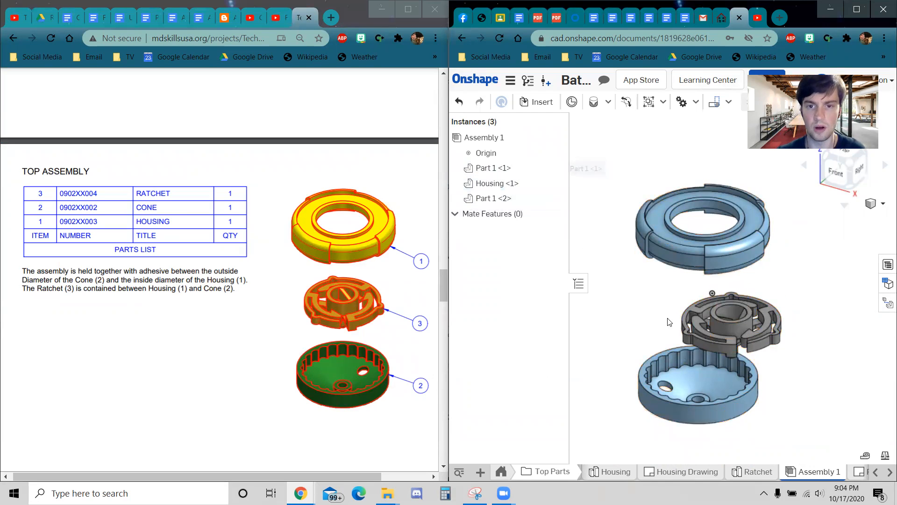
Step: Rename the bottom part (Part 1 <1>) as Cone in its properties and apply the change
{"action": "left_click", "coordinate": [721, 409]}
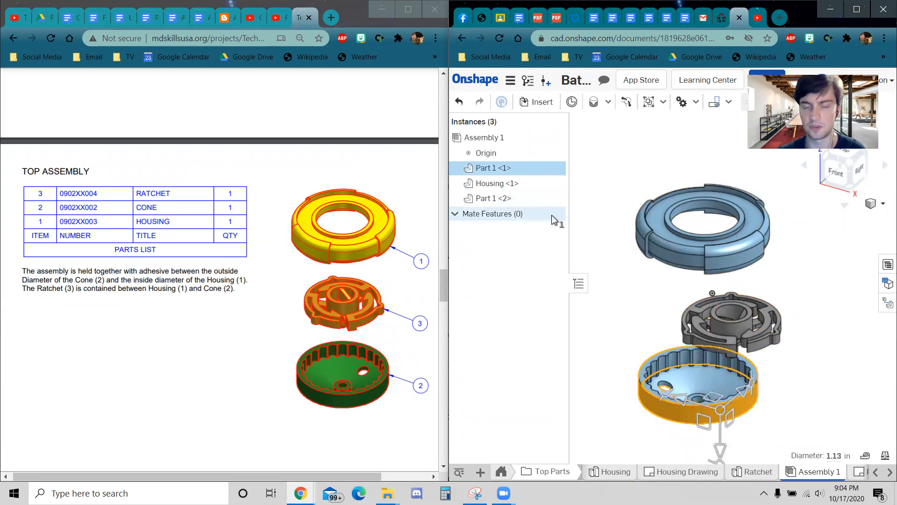
{"action": "right_click", "coordinate": [494, 168]}
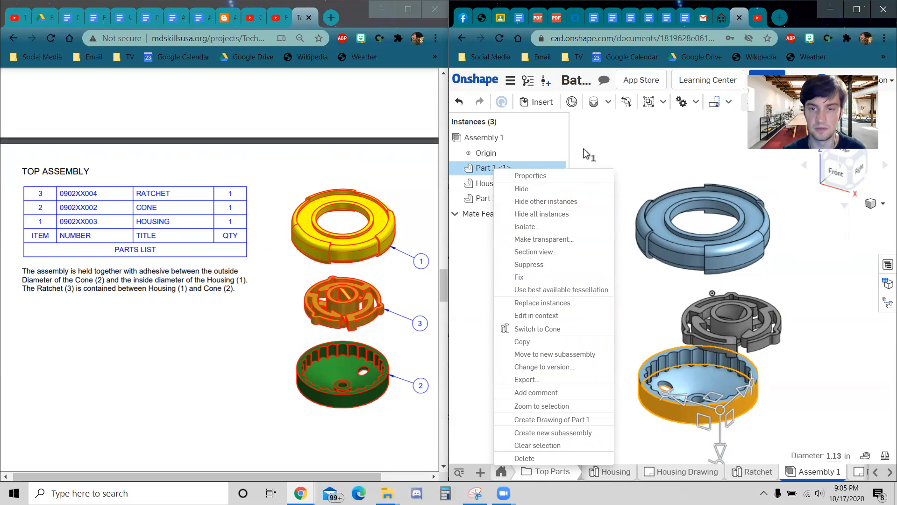
{"action": "left_click", "coordinate": [571, 175]}
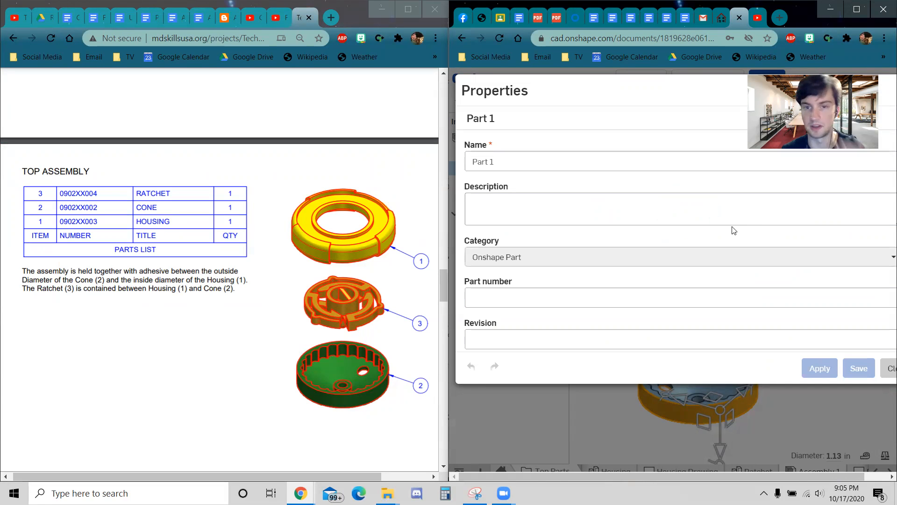
{"action": "triple_click", "coordinate": [523, 161]}
{"action": "type", "text": "cONE"}
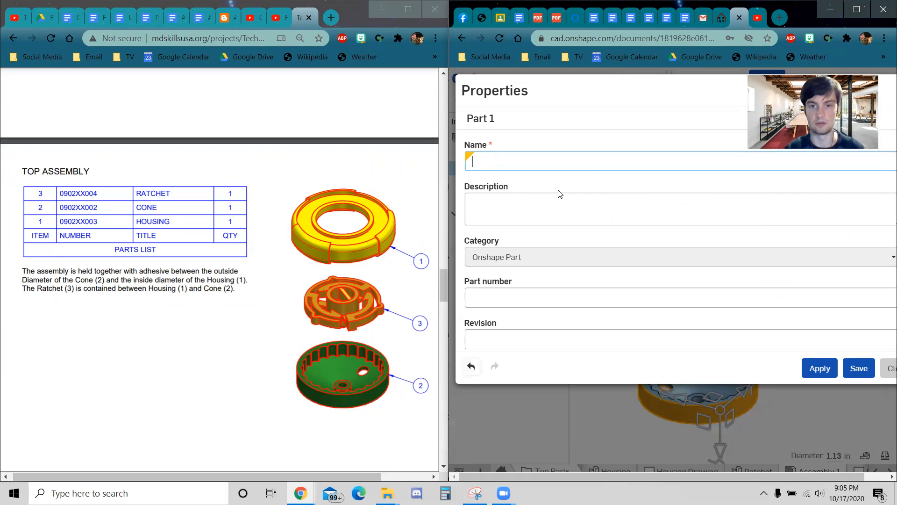
{"action": "key", "text": "BackSpace"}
{"action": "type", "text": "Cone"}
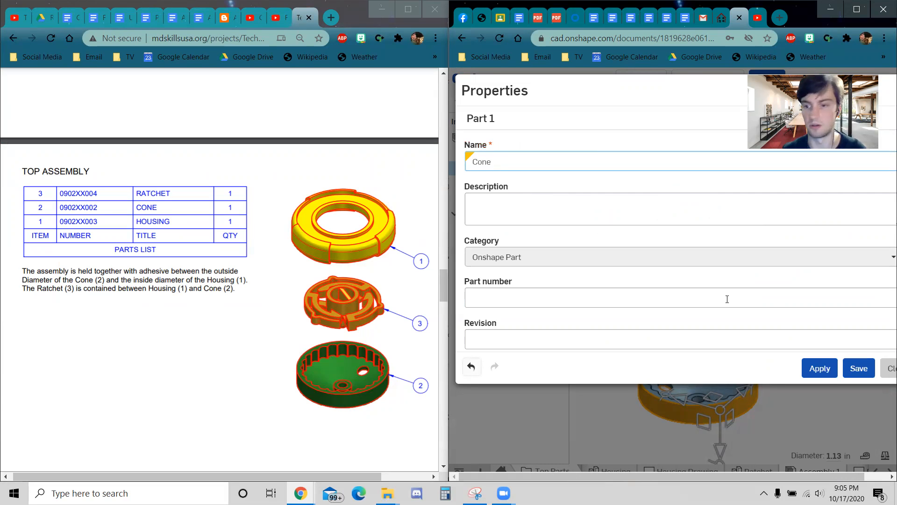
{"action": "left_click", "coordinate": [820, 369]}
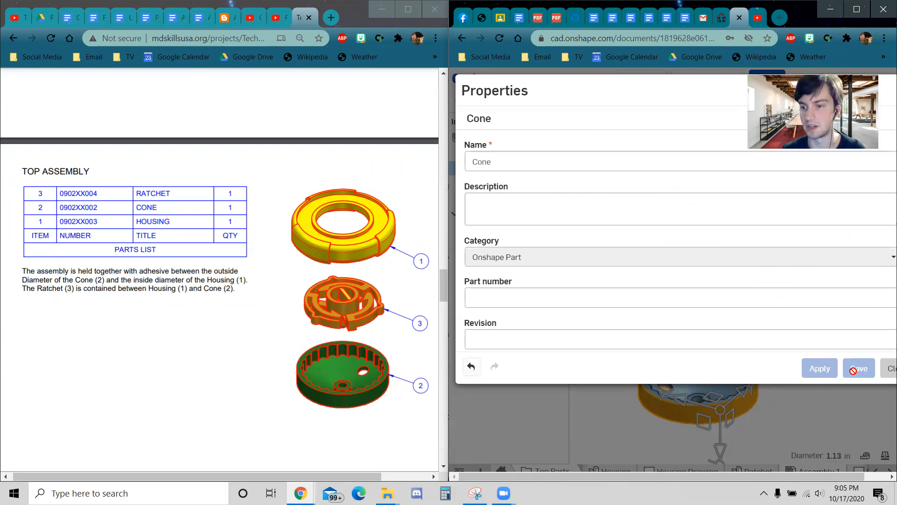
{"action": "left_click", "coordinate": [889, 369]}
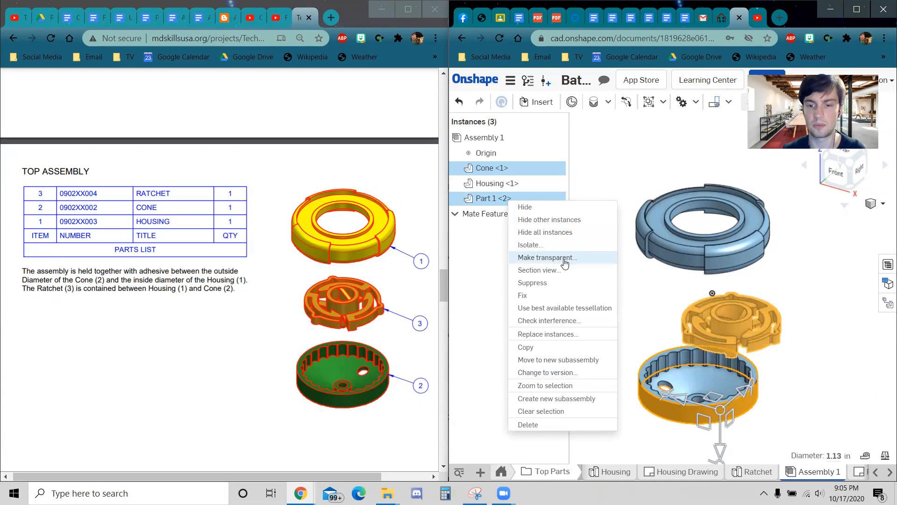
Step: Select only the middle part (Part 1 <2>) and rename it Ratchet in its properties
{"action": "left_click", "coordinate": [599, 155]}
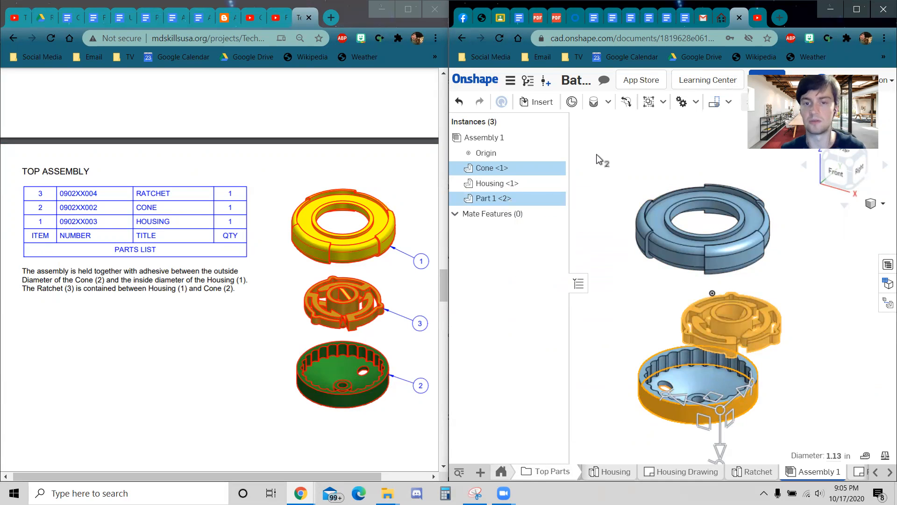
{"action": "left_click", "coordinate": [609, 166]}
{"action": "right_click", "coordinate": [532, 197]}
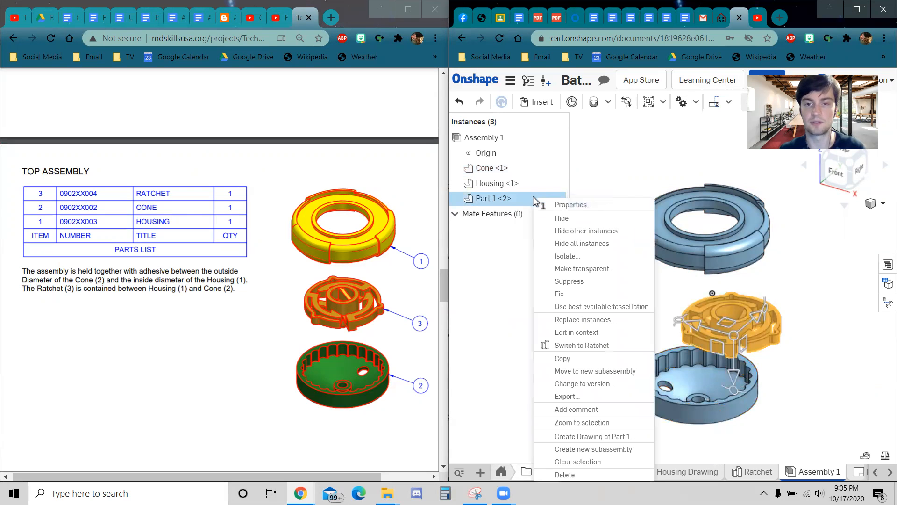
{"action": "left_click", "coordinate": [616, 204]}
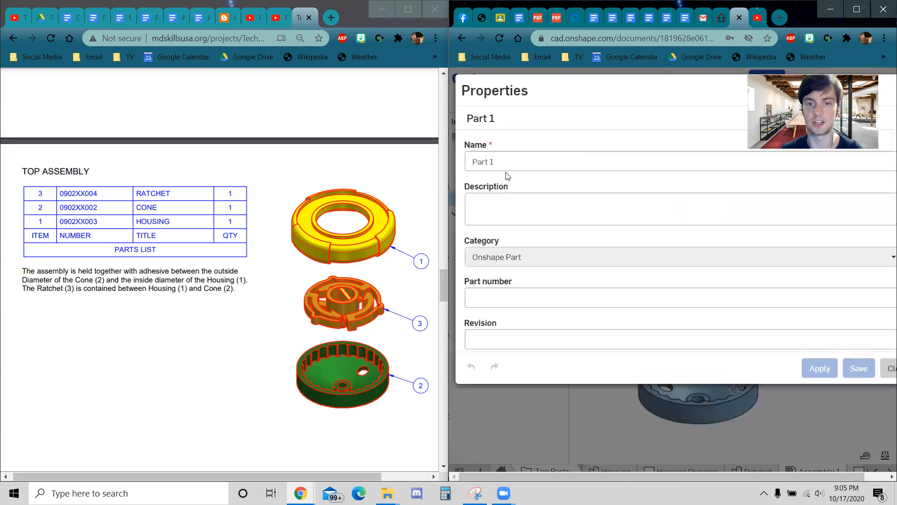
{"action": "type", "text": "Ratche"}
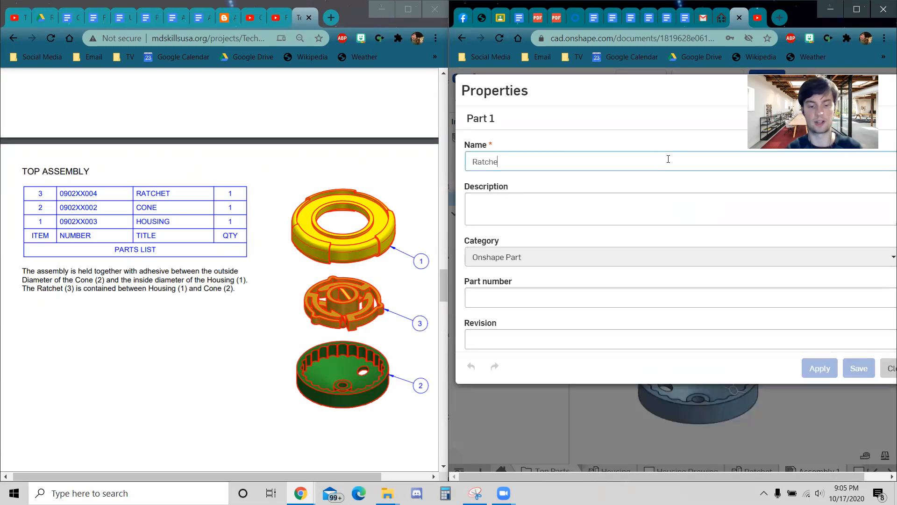
{"action": "type", "text": "t"}
{"action": "left_click", "coordinate": [872, 367]}
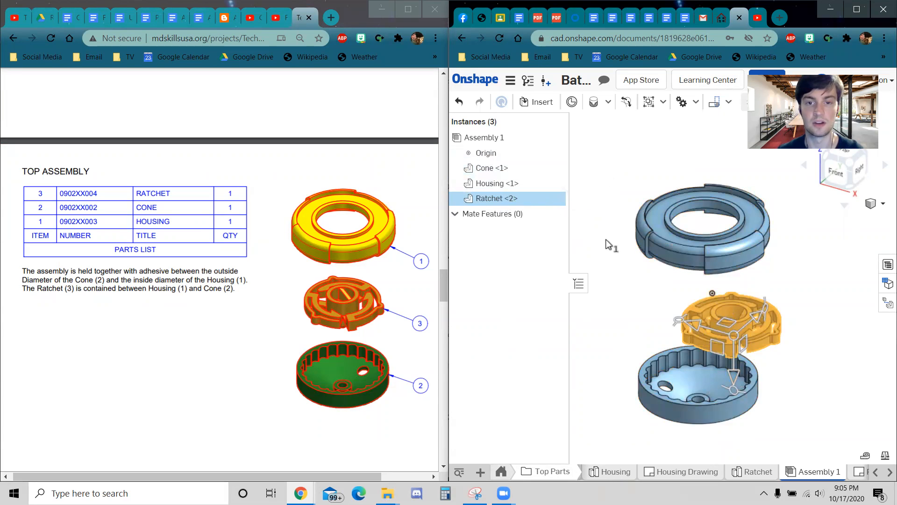
{"action": "left_click", "coordinate": [486, 153], "text": "ctrl"}
{"action": "left_click", "coordinate": [491, 171], "text": "ctrl"}
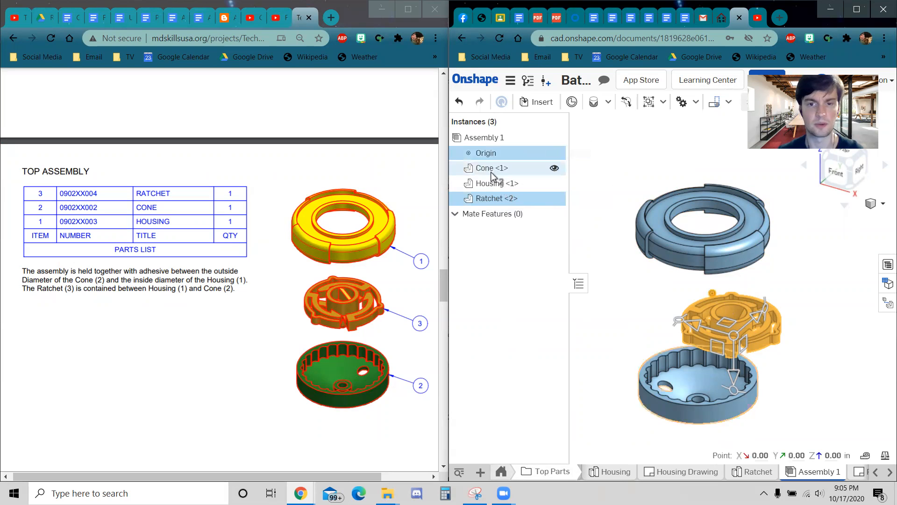
{"action": "left_click", "coordinate": [632, 153]}
Step: Open the cone's properties and compare the available fields with the drawing's parts list
{"action": "left_click", "coordinate": [547, 168]}
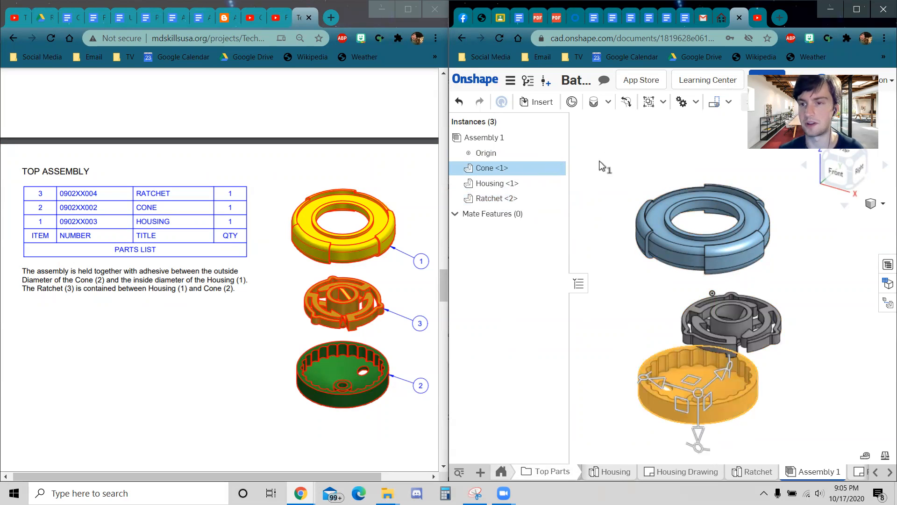
{"action": "right_click", "coordinate": [545, 170]}
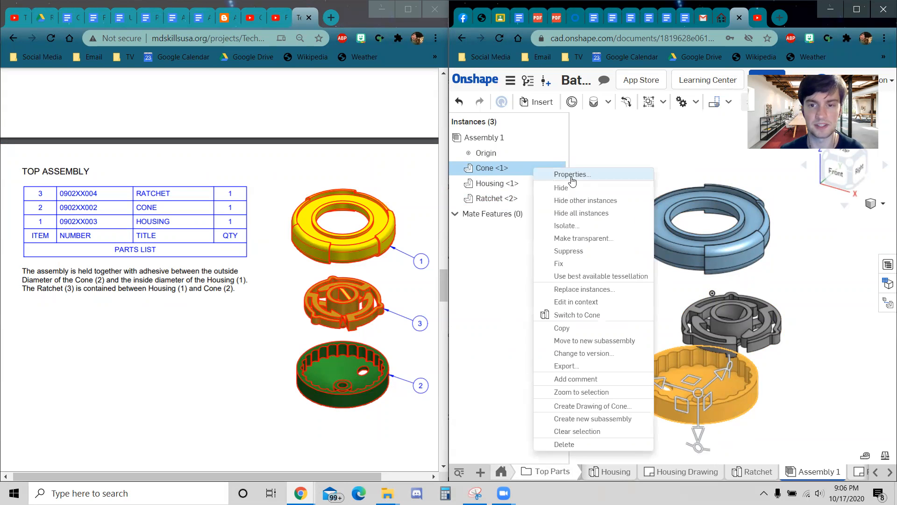
{"action": "left_click", "coordinate": [572, 175]}
{"action": "scroll", "coordinate": [553, 183], "scroll_direction": "down", "scroll_amount": 10}
{"action": "scroll", "coordinate": [552, 186], "scroll_direction": "up", "scroll_amount": 10}
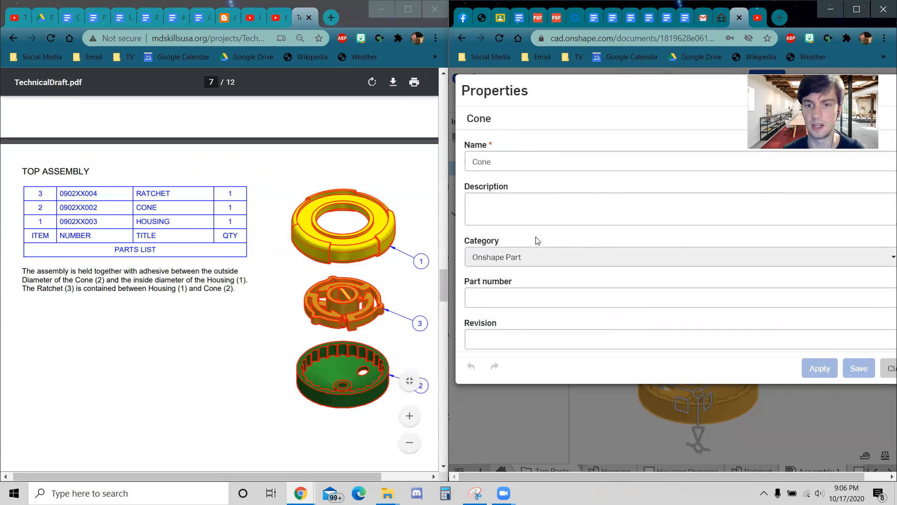
{"action": "double_click", "coordinate": [474, 117]}
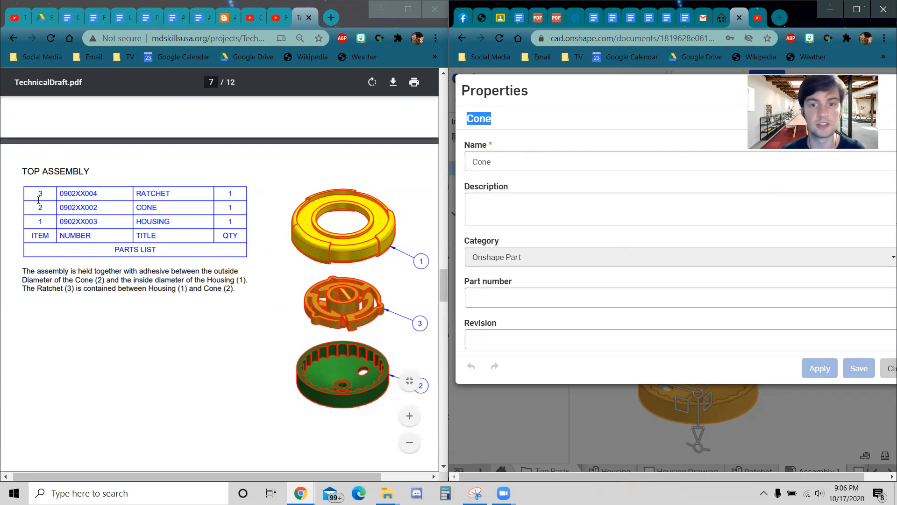
{"action": "scroll", "coordinate": [539, 271], "scroll_direction": "down", "scroll_amount": 2}
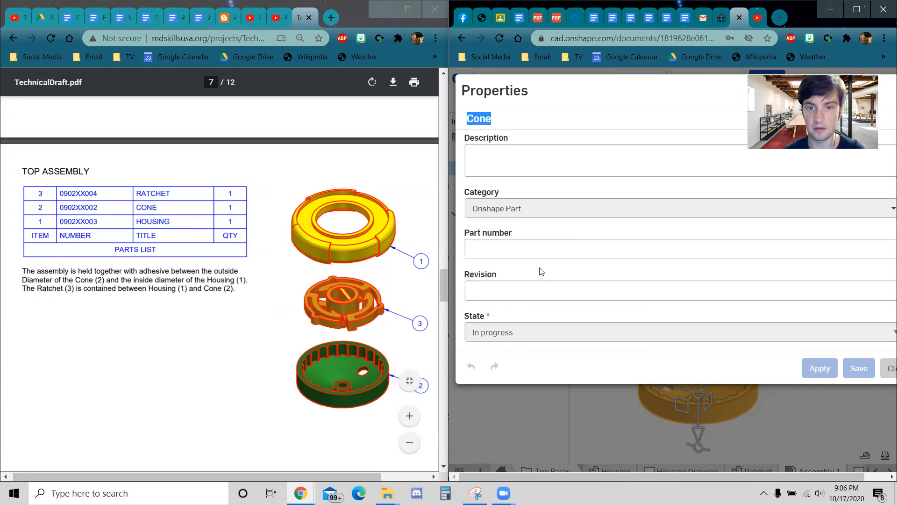
{"action": "scroll", "coordinate": [508, 262], "scroll_direction": "up", "scroll_amount": 2}
{"action": "scroll", "coordinate": [518, 255], "scroll_direction": "down", "scroll_amount": 2}
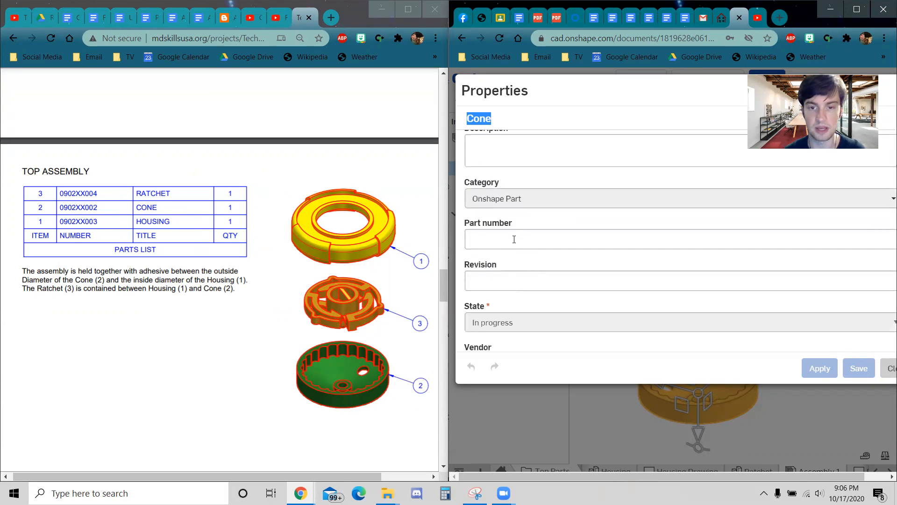
Step: Copy the cone's number from the drawing's parts list and set it as the part number, 0902XX002
{"action": "left_click", "coordinate": [514, 239]}
{"action": "scroll", "coordinate": [518, 239], "scroll_direction": "up", "scroll_amount": 2}
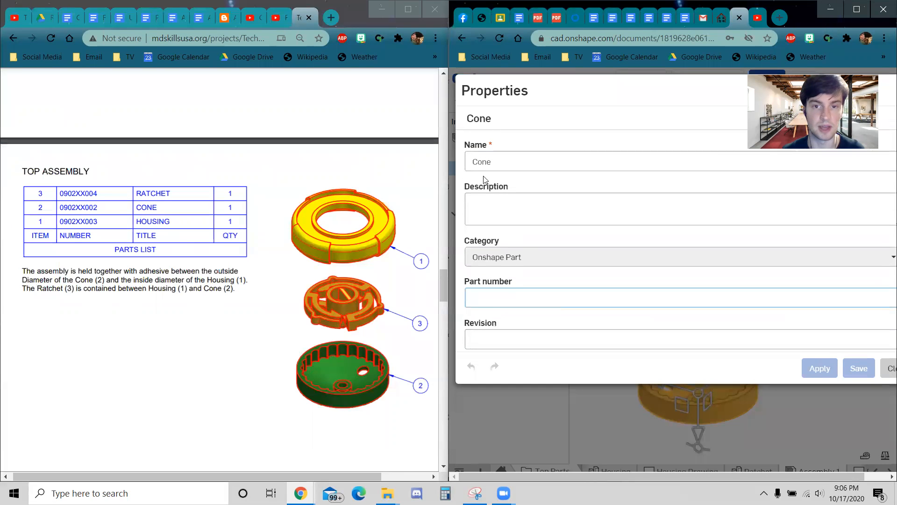
{"action": "left_click", "coordinate": [133, 237]}
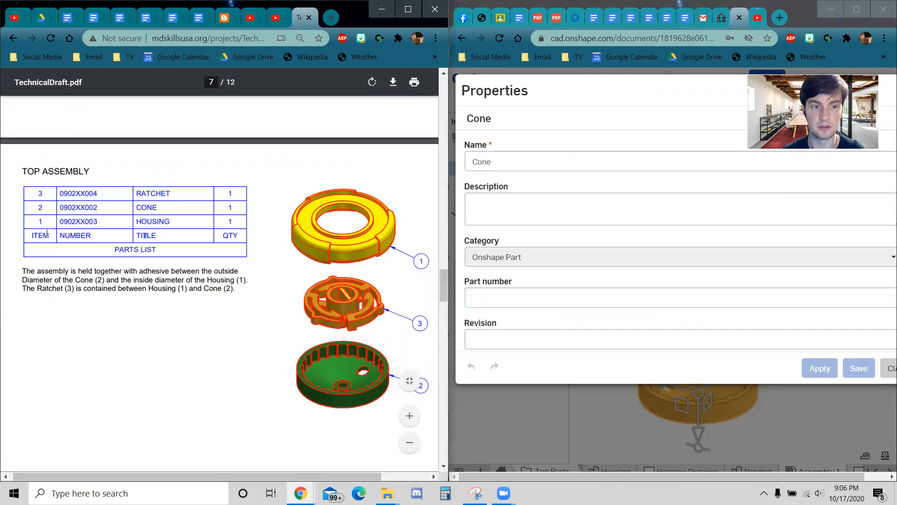
{"action": "left_click", "coordinate": [470, 297]}
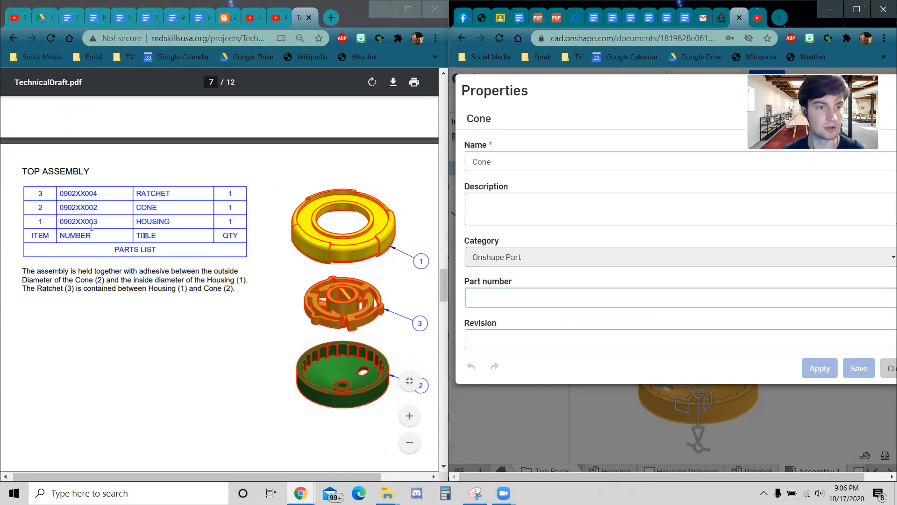
{"action": "double_click", "coordinate": [92, 207]}
{"action": "key", "text": "ctrl+c"}
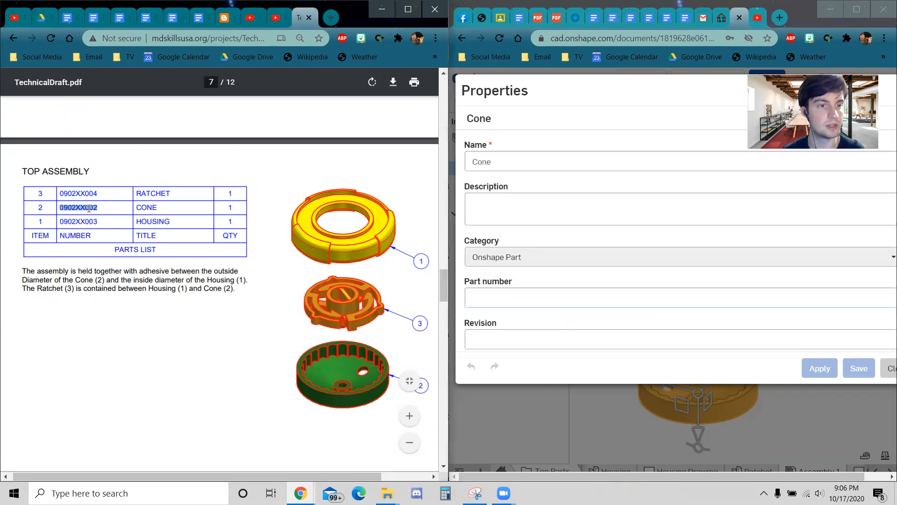
{"action": "left_click", "coordinate": [501, 289]}
{"action": "key", "text": "ctrl+v"}
Step: Look through the cone's remaining property fields, including the unit of measure, for places to record the parts list data
{"action": "scroll", "coordinate": [550, 234], "scroll_direction": "down", "scroll_amount": 2}
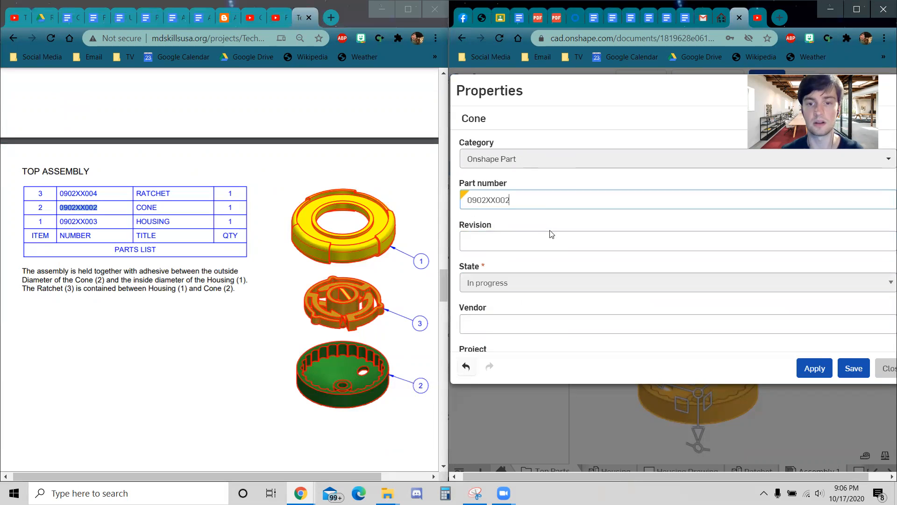
{"action": "scroll", "coordinate": [551, 234], "scroll_direction": "down", "scroll_amount": 3}
{"action": "scroll", "coordinate": [498, 216], "scroll_direction": "down", "scroll_amount": 4}
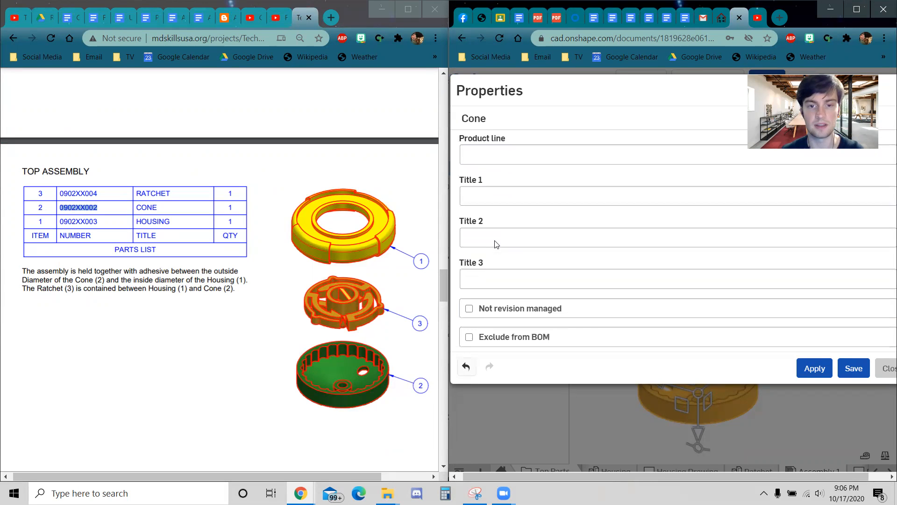
{"action": "scroll", "coordinate": [496, 244], "scroll_direction": "up", "scroll_amount": 2}
{"action": "scroll", "coordinate": [495, 245], "scroll_direction": "down", "scroll_amount": 2}
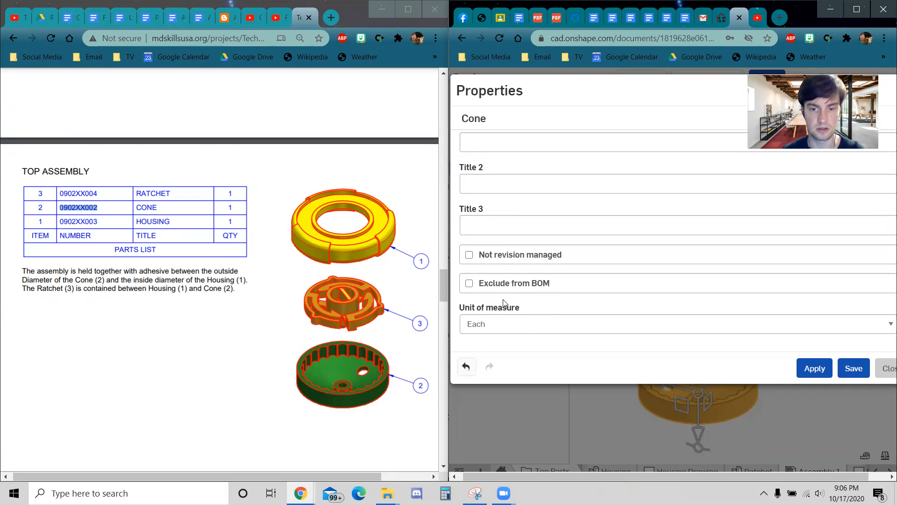
{"action": "left_click", "coordinate": [505, 326]}
{"action": "left_click", "coordinate": [505, 325]}
{"action": "scroll", "coordinate": [501, 294], "scroll_direction": "up", "scroll_amount": 4}
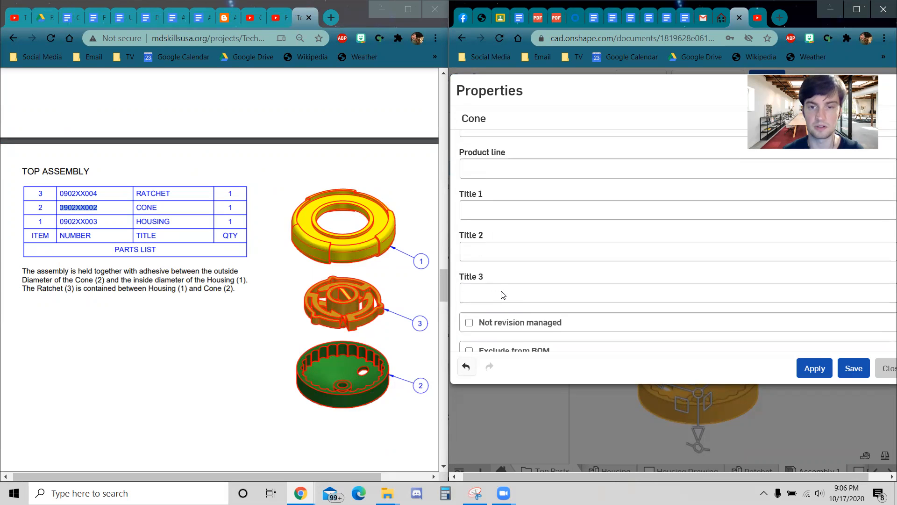
{"action": "scroll", "coordinate": [491, 200], "scroll_direction": "up", "scroll_amount": 5}
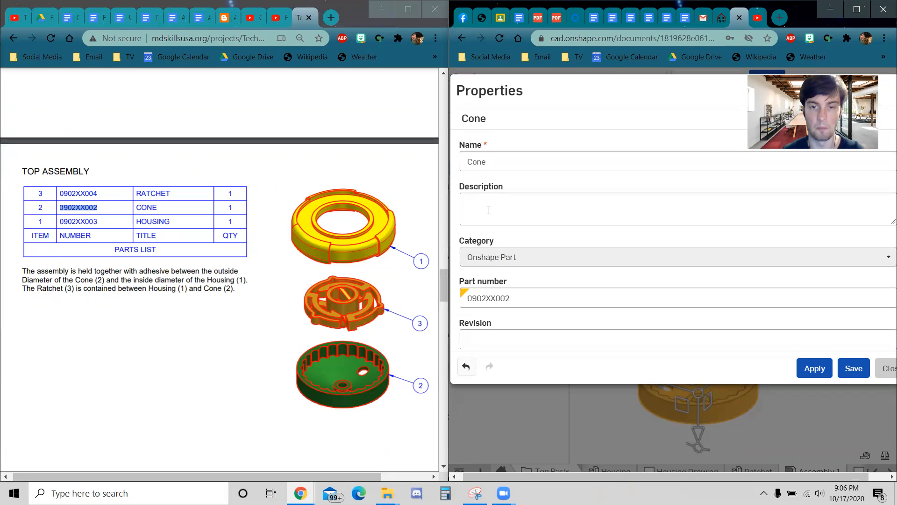
{"action": "scroll", "coordinate": [498, 242], "scroll_direction": "down", "scroll_amount": 4}
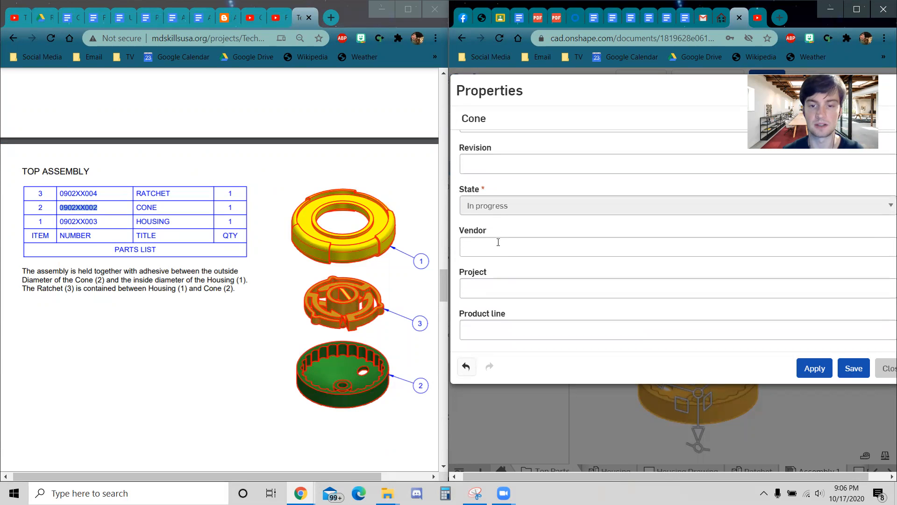
{"action": "scroll", "coordinate": [504, 243], "scroll_direction": "down", "scroll_amount": 1}
{"action": "scroll", "coordinate": [496, 211], "scroll_direction": "up", "scroll_amount": 1}
{"action": "scroll", "coordinate": [496, 243], "scroll_direction": "down", "scroll_amount": 1}
{"action": "scroll", "coordinate": [491, 308], "scroll_direction": "down", "scroll_amount": 4}
{"action": "left_click", "coordinate": [499, 206]}
Step: Enter Cone as the cone's Title 1, save its properties and clear the selection
{"action": "scroll", "coordinate": [495, 289], "scroll_direction": "up", "scroll_amount": 3}
{"action": "left_click", "coordinate": [491, 252]}
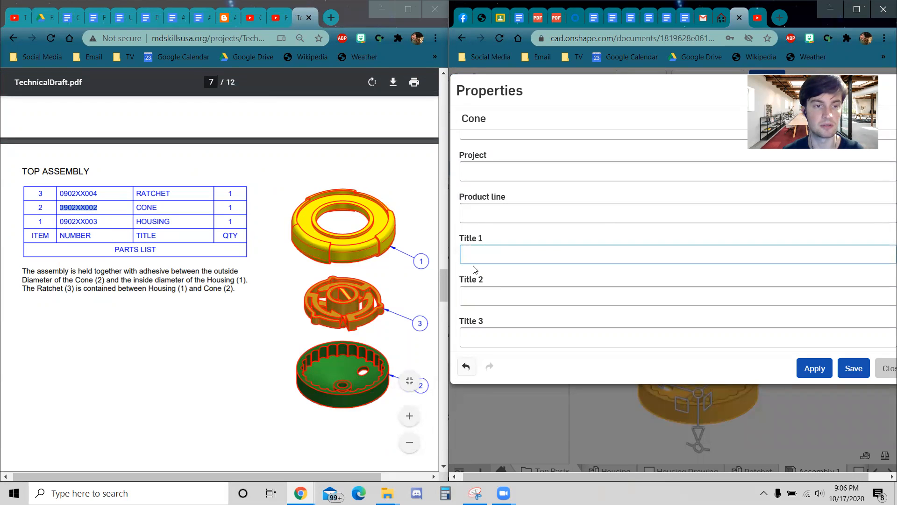
{"action": "type", "text": "Cone"}
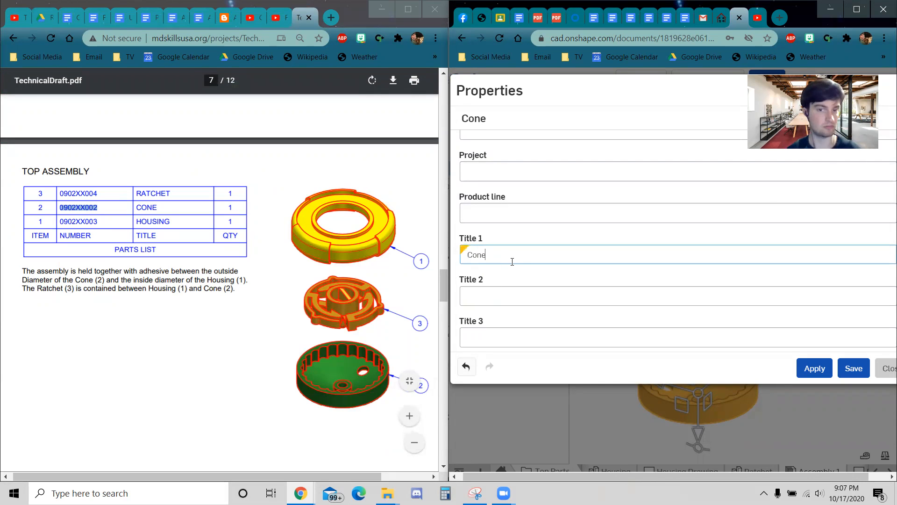
{"action": "scroll", "coordinate": [512, 261], "scroll_direction": "down", "scroll_amount": 2}
{"action": "scroll", "coordinate": [584, 297], "scroll_direction": "up", "scroll_amount": 6}
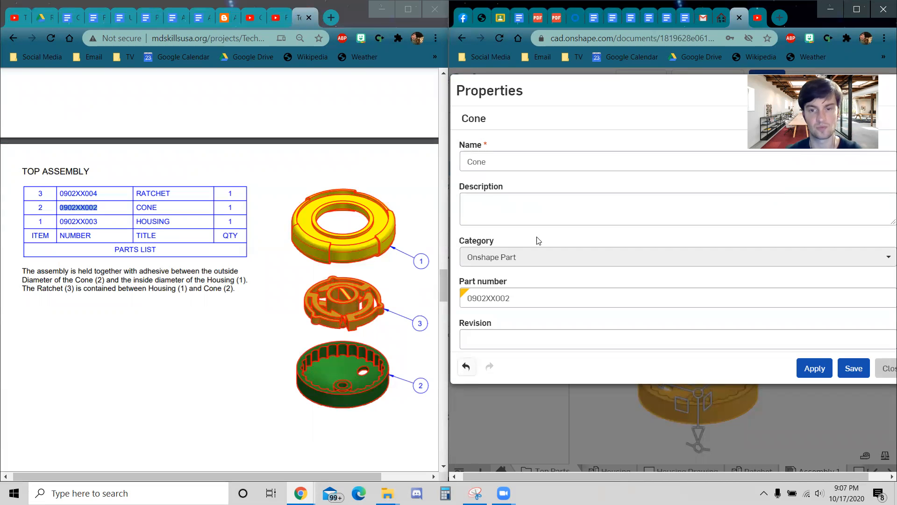
{"action": "left_click", "coordinate": [854, 368]}
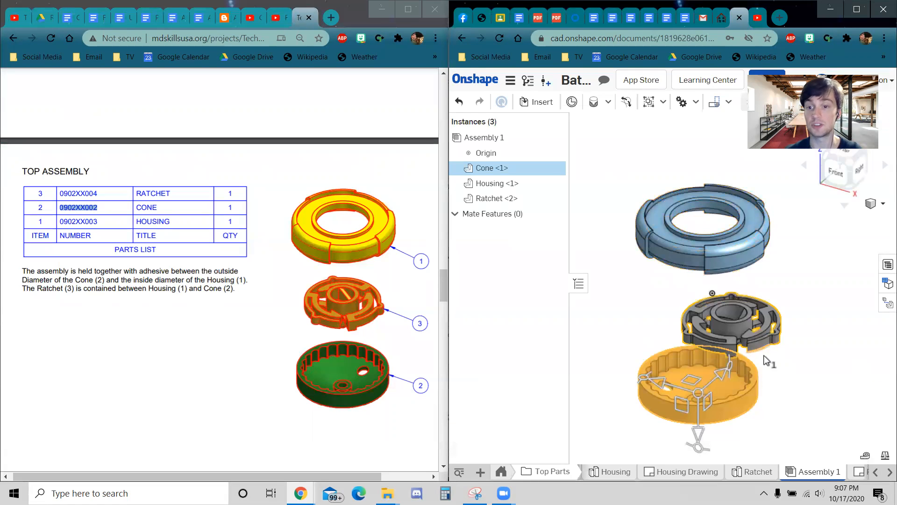
{"action": "left_click", "coordinate": [622, 297]}
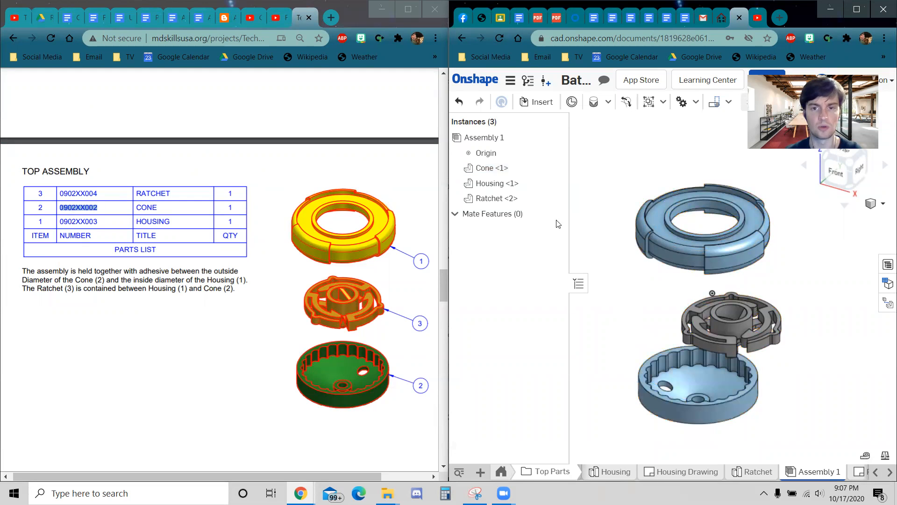
Step: Copy the housing's number from the drawing's parts list and set it as the housing's part number, 0902XX003
{"action": "right_click", "coordinate": [501, 185]}
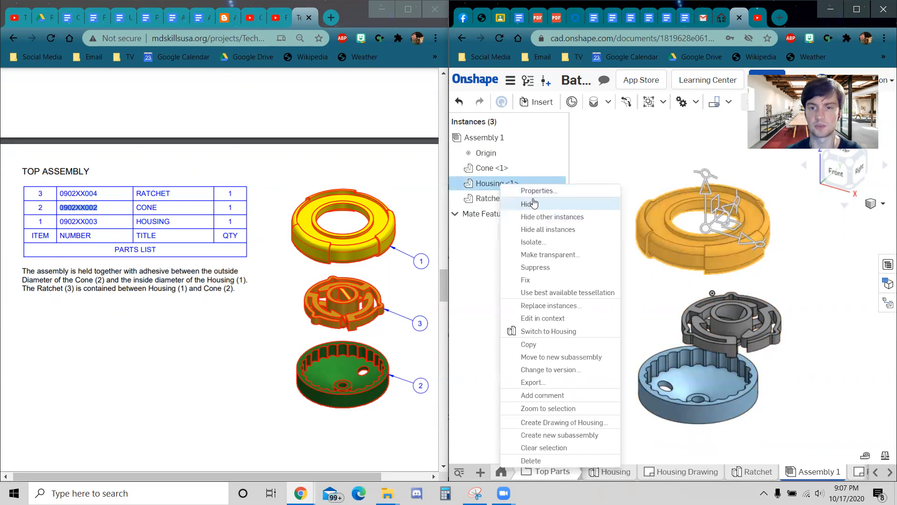
{"action": "left_click", "coordinate": [512, 189]}
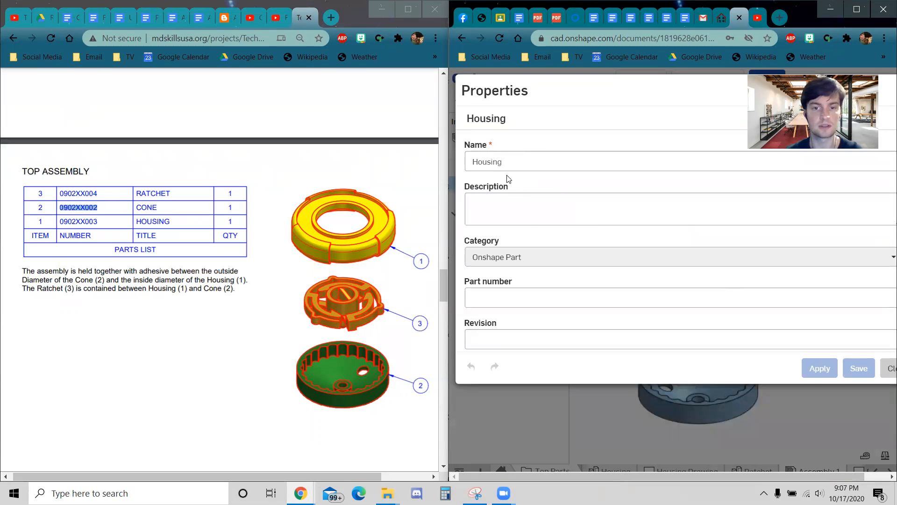
{"action": "scroll", "coordinate": [528, 223], "scroll_direction": "down", "scroll_amount": 3}
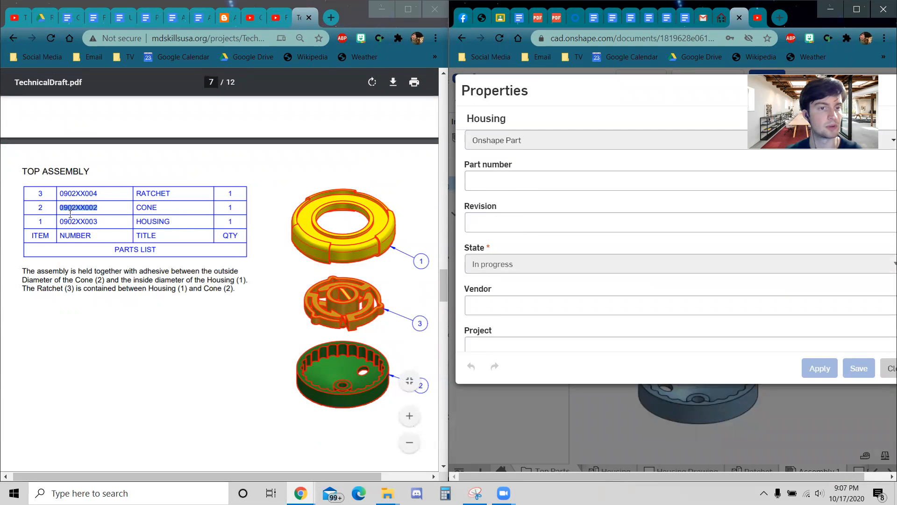
{"action": "double_click", "coordinate": [64, 221]}
{"action": "key", "text": "ctrl+c"}
{"action": "left_click", "coordinate": [537, 182]}
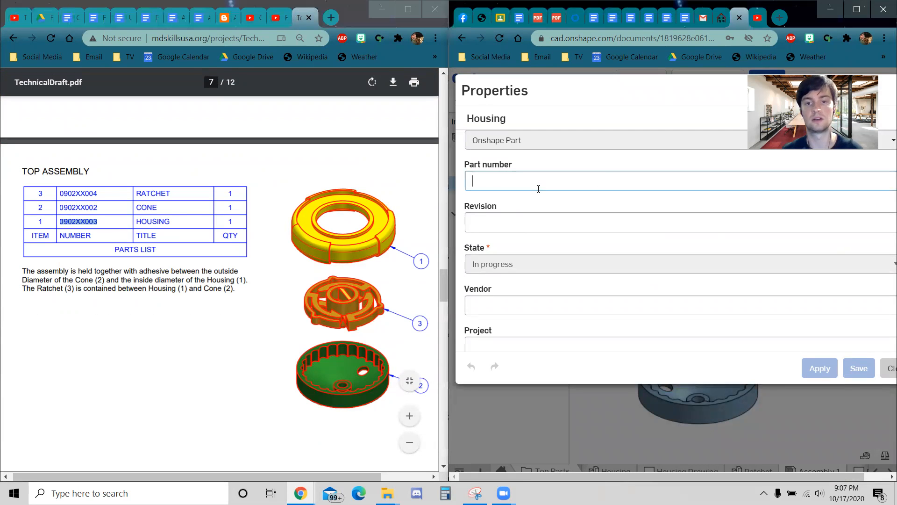
{"action": "key", "text": "ctrl+v"}
Step: Review the housing's remaining property fields, including the titles and unit of measure, and save its properties
{"action": "scroll", "coordinate": [557, 215], "scroll_direction": "down", "scroll_amount": 3}
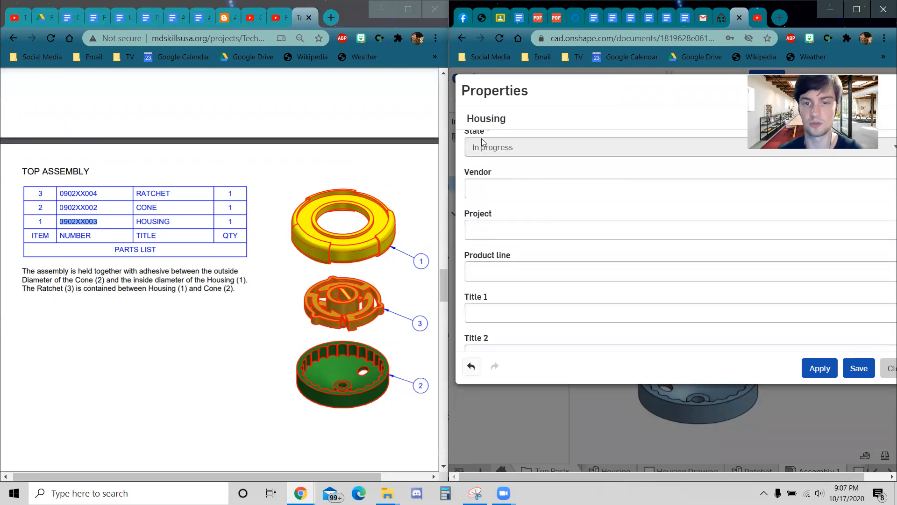
{"action": "scroll", "coordinate": [500, 247], "scroll_direction": "down", "scroll_amount": 3}
{"action": "scroll", "coordinate": [500, 243], "scroll_direction": "up", "scroll_amount": 1}
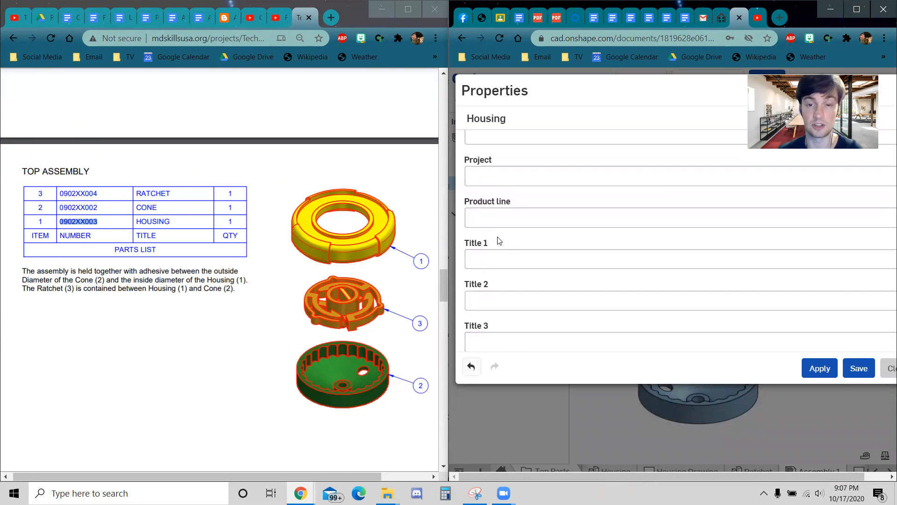
{"action": "scroll", "coordinate": [498, 241], "scroll_direction": "down", "scroll_amount": 2}
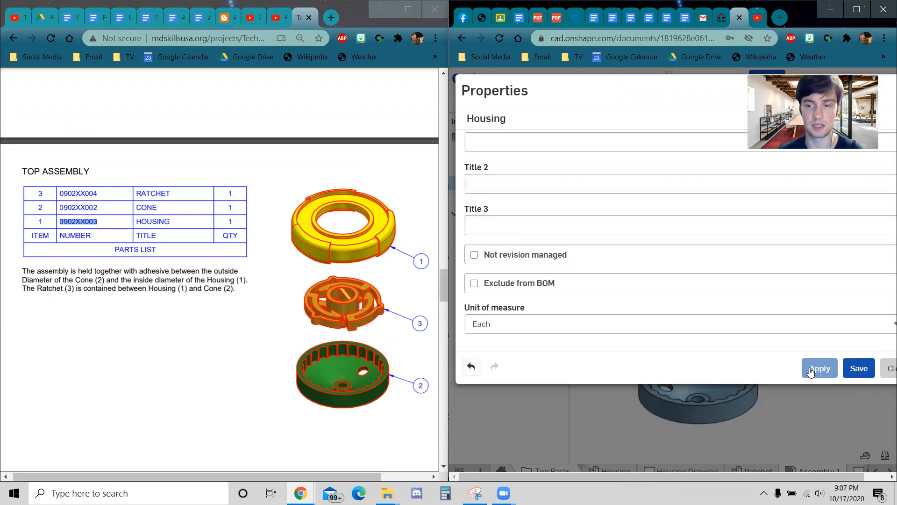
{"action": "left_click", "coordinate": [859, 368]}
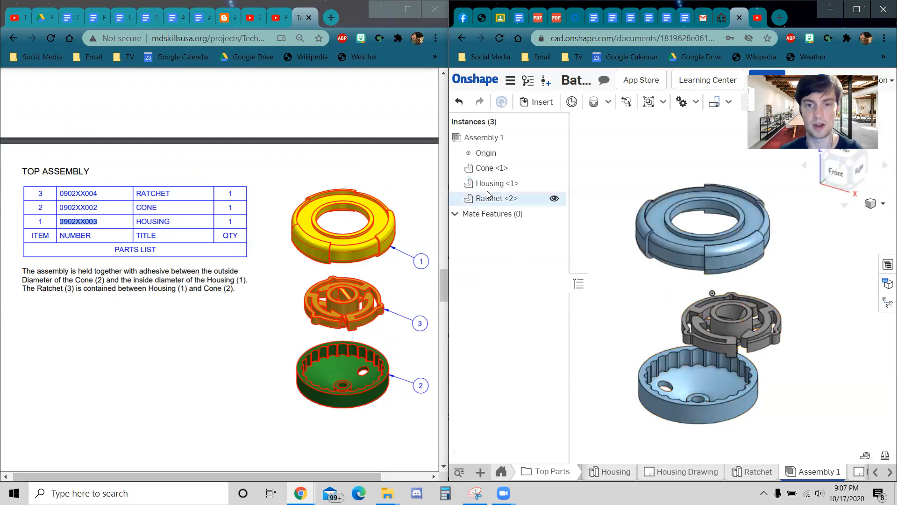
{"action": "left_click", "coordinate": [491, 199]}
{"action": "double_click", "coordinate": [491, 199]}
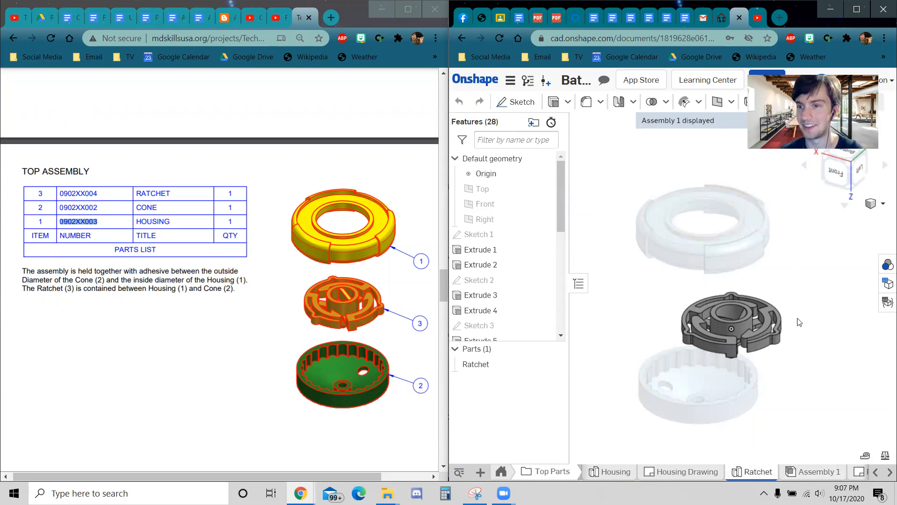
{"action": "left_click", "coordinate": [890, 472]}
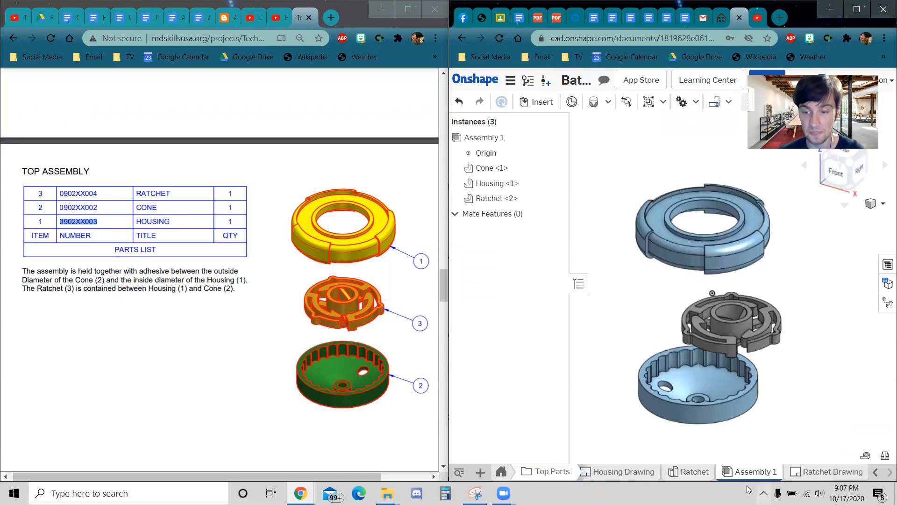
Step: Rename Assembly 1 as Top Exploded Assembly
{"action": "right_click", "coordinate": [735, 477]}
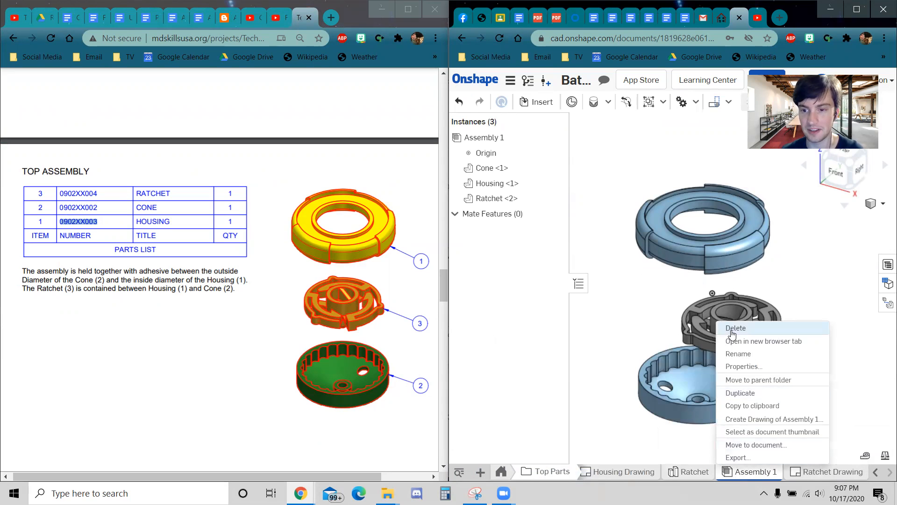
{"action": "left_click", "coordinate": [740, 354]}
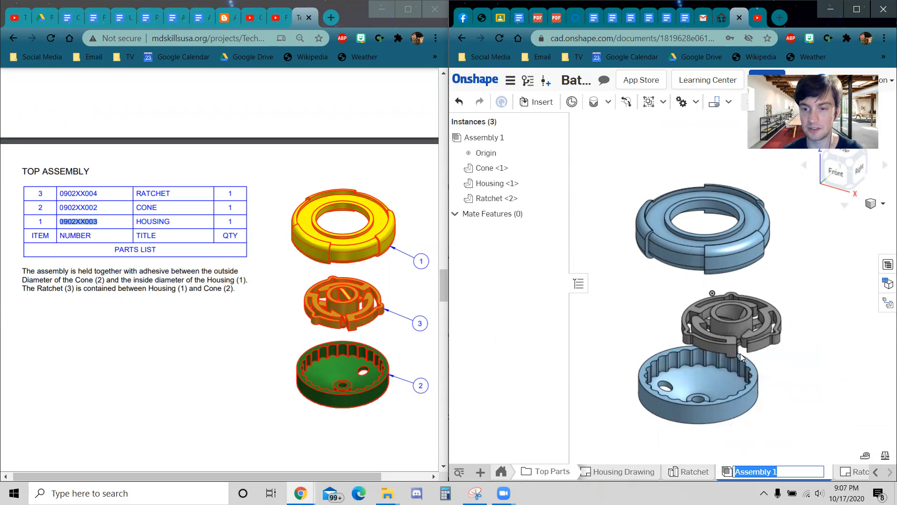
{"action": "type", "text": "Top Exploded A"}
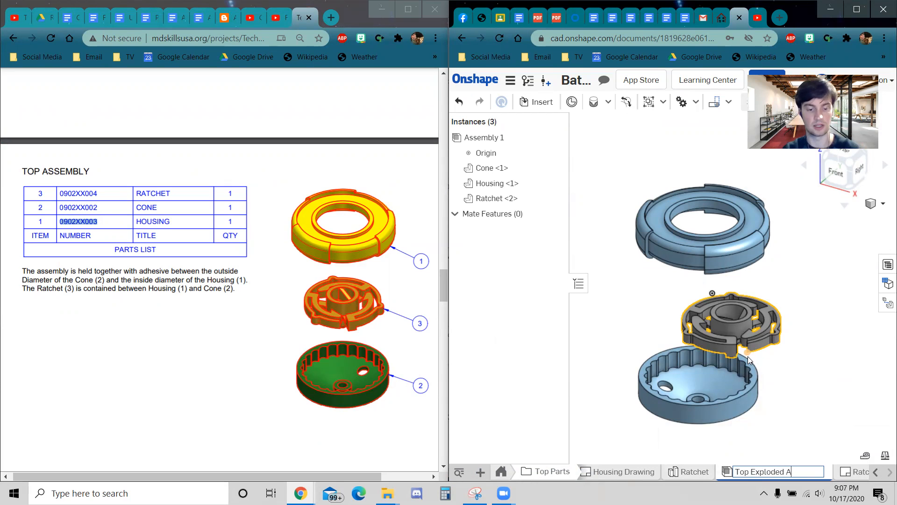
{"action": "type", "text": "ssembly"}
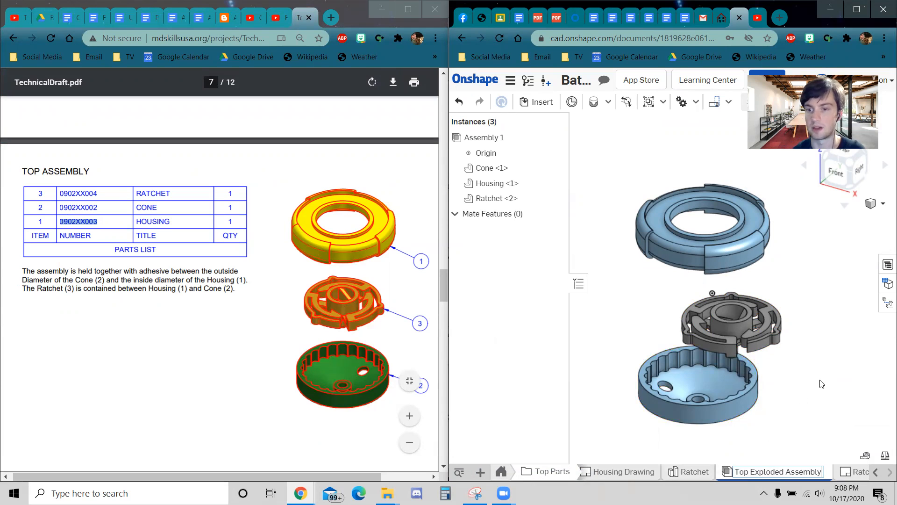
{"action": "key", "text": "Return"}
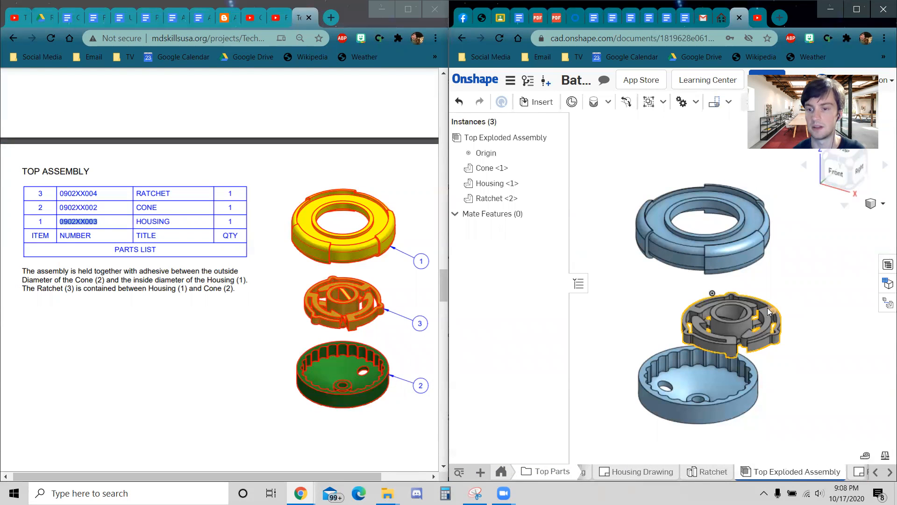
Step: Arrange the parts in a roughly aligned, spaced vertical stack with the housing above, the ratchet between and the cone below
{"action": "left_click_drag", "start_coordinate": [737, 331], "coordinate": [698, 314]}
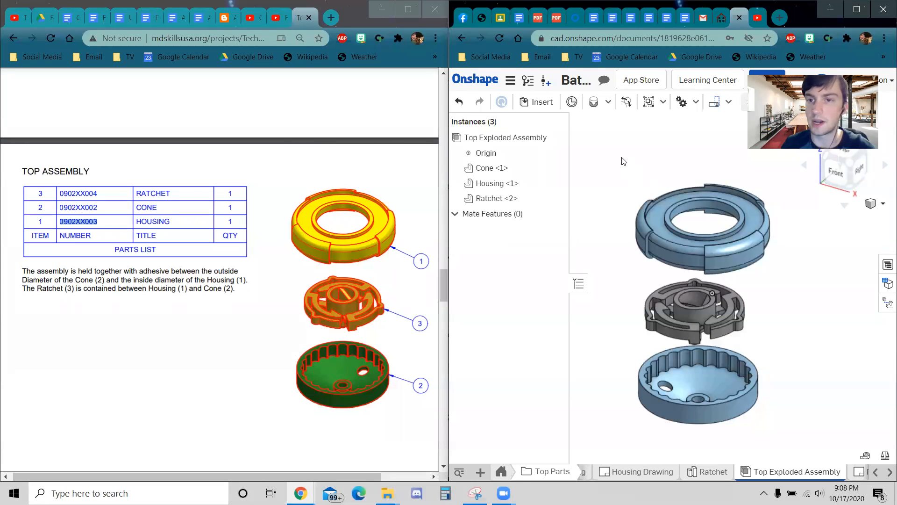
{"action": "left_click_drag", "start_coordinate": [707, 317], "coordinate": [808, 358]}
{"action": "left_click_drag", "start_coordinate": [786, 306], "coordinate": [699, 311]}
{"action": "left_click_drag", "start_coordinate": [704, 368], "coordinate": [702, 387]}
{"action": "left_click_drag", "start_coordinate": [691, 254], "coordinate": [685, 229]}
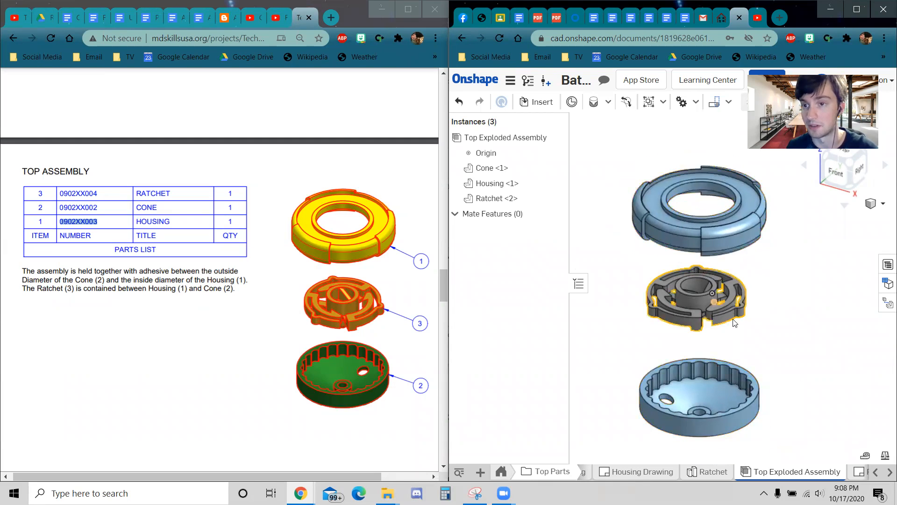
{"action": "left_click_drag", "start_coordinate": [743, 368], "coordinate": [736, 351]}
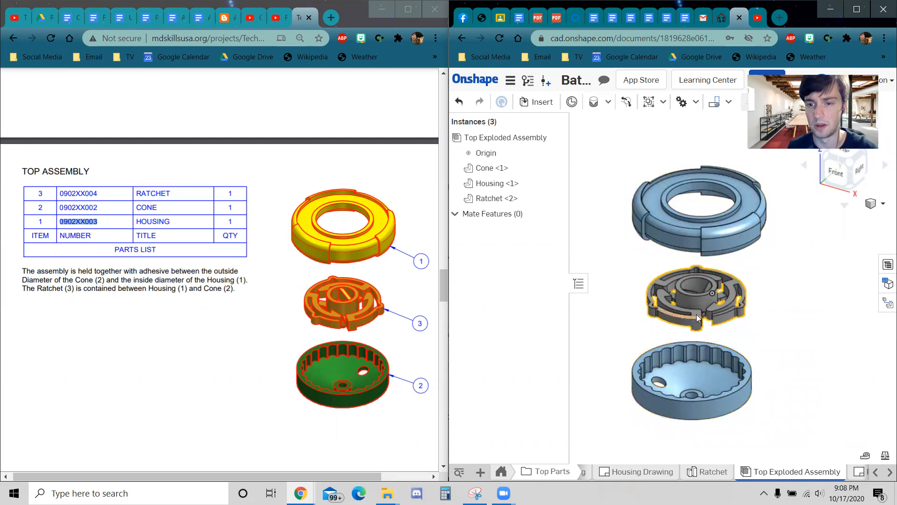
{"action": "mouse_move", "coordinate": [675, 303]}
{"action": "left_mouse_down"}
{"action": "mouse_move", "coordinate": [683, 298]}
{"action": "mouse_move", "coordinate": [665, 289]}
{"action": "left_mouse_up"}
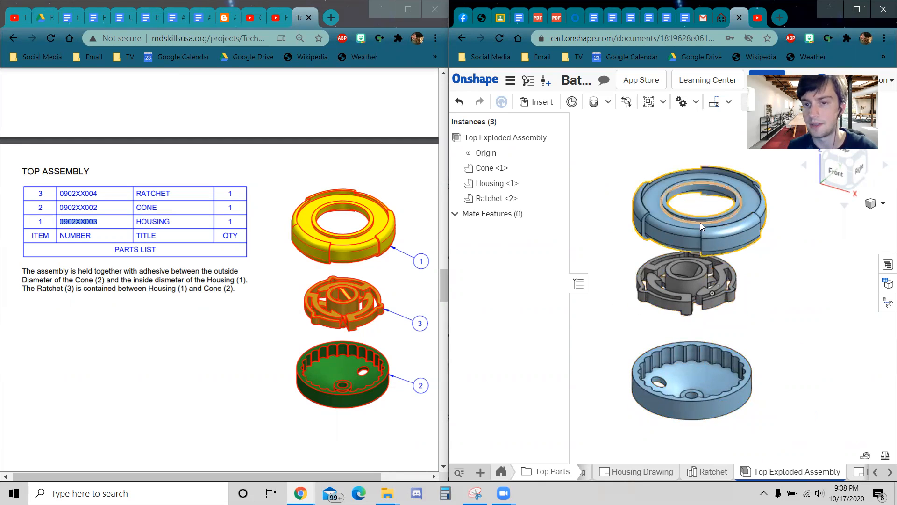
{"action": "left_click_drag", "start_coordinate": [700, 222], "coordinate": [676, 227]}
Step: Nudge the cone into line under the ratchet, fix it in place and test that it is locked by trying to move it
{"action": "left_click", "coordinate": [715, 370]}
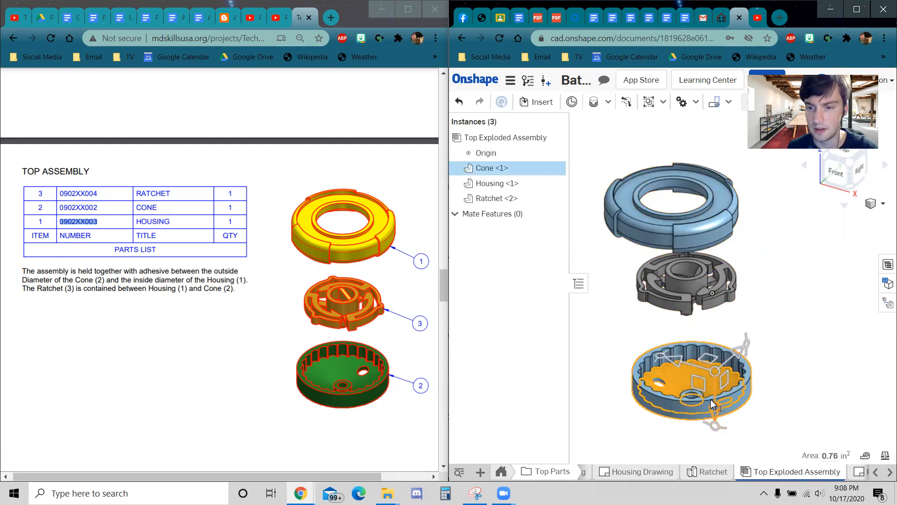
{"action": "left_click_drag", "start_coordinate": [713, 404], "coordinate": [678, 366]}
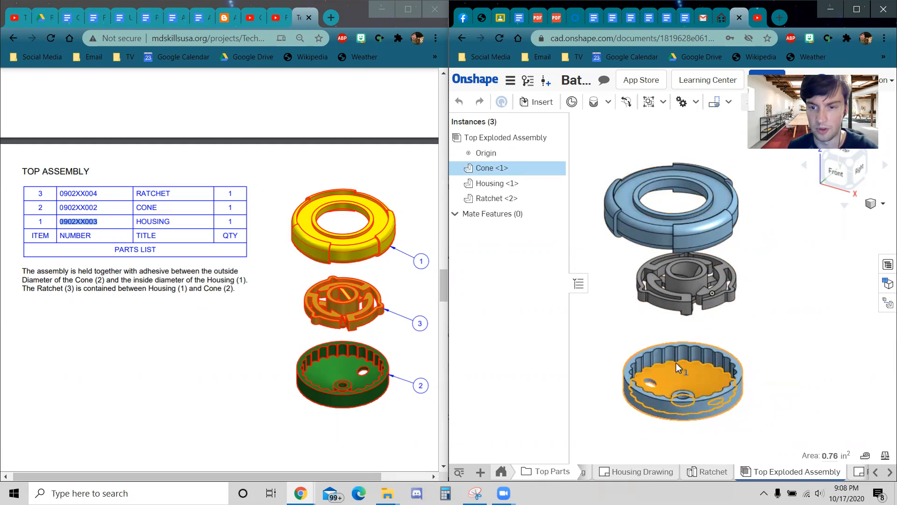
{"action": "right_click", "coordinate": [670, 382]}
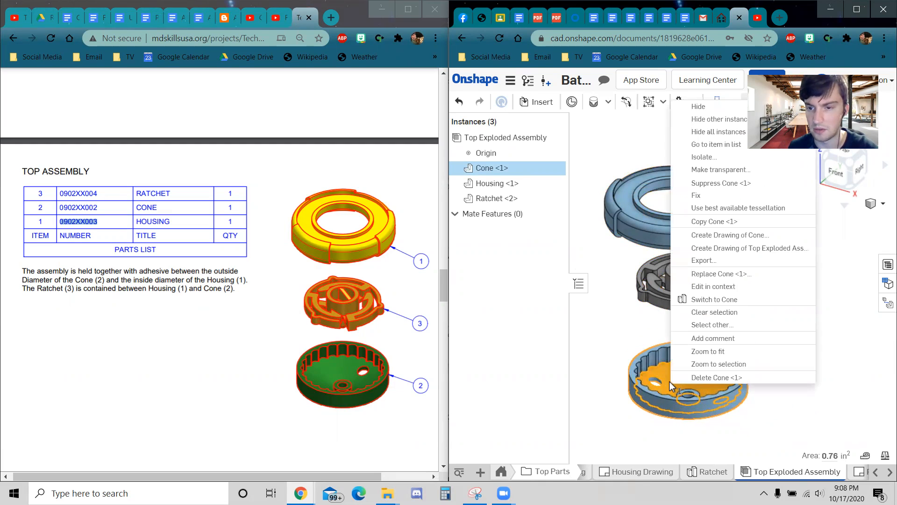
{"action": "left_click", "coordinate": [713, 196]}
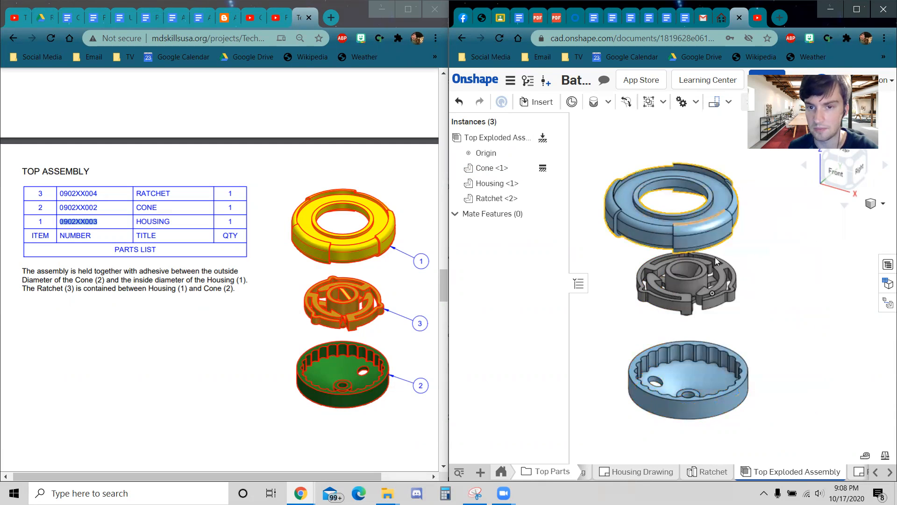
{"action": "left_click_drag", "start_coordinate": [682, 385], "coordinate": [706, 401]}
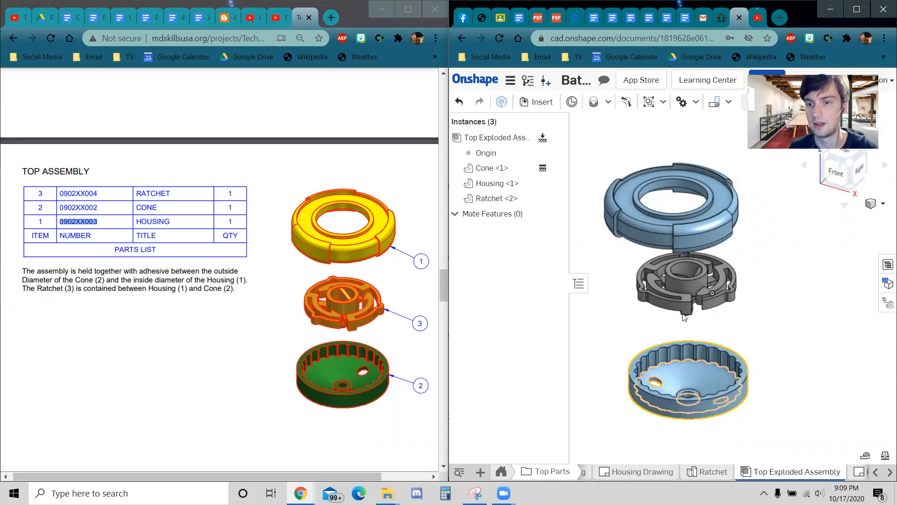
Step: Start a slider mate and choose the centre of the hole in the cone's central boss as the first mate connector
{"action": "left_click", "coordinate": [608, 103]}
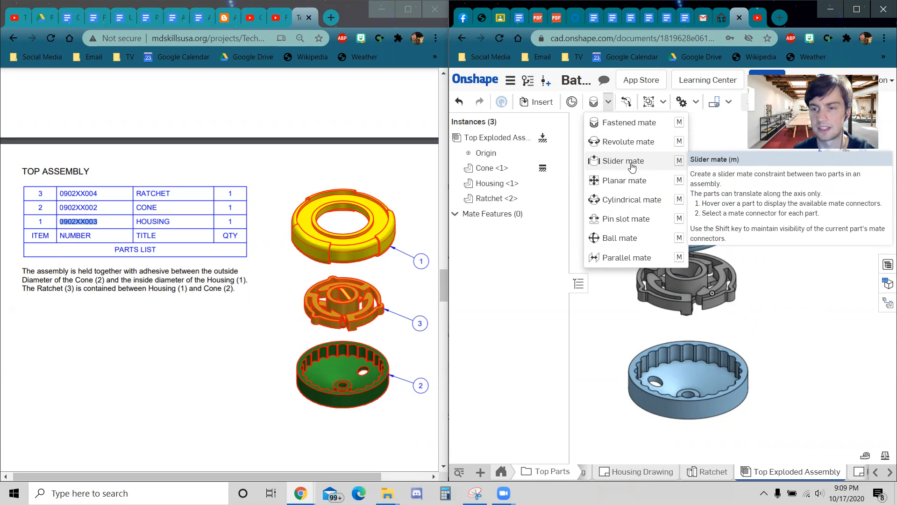
{"action": "left_click", "coordinate": [617, 161]}
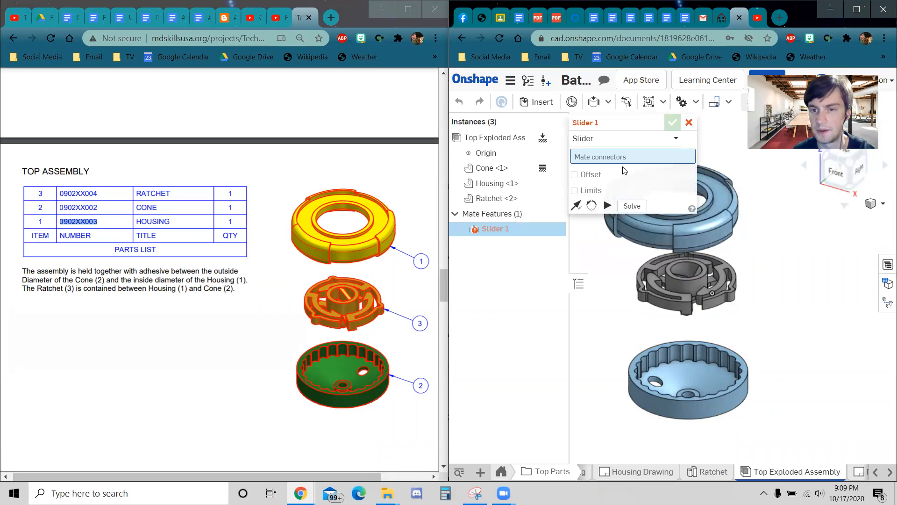
{"action": "left_click", "coordinate": [604, 136]}
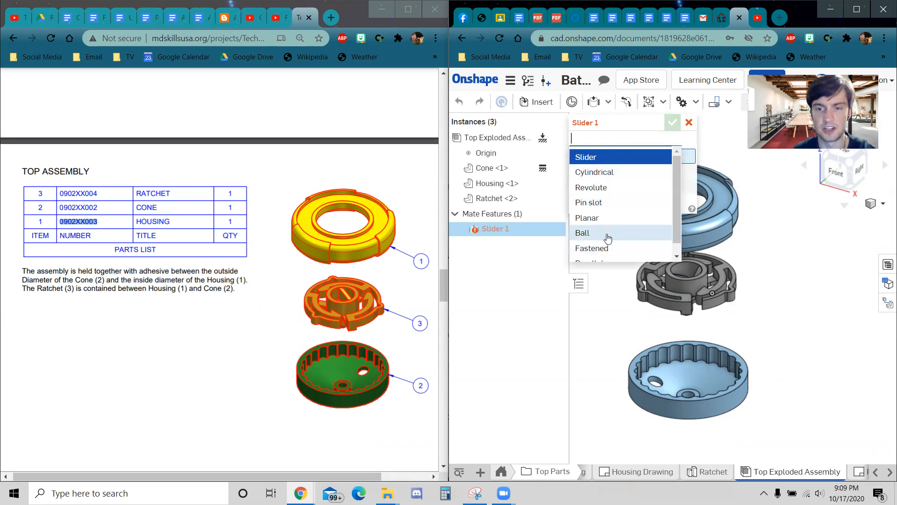
{"action": "left_click", "coordinate": [604, 159]}
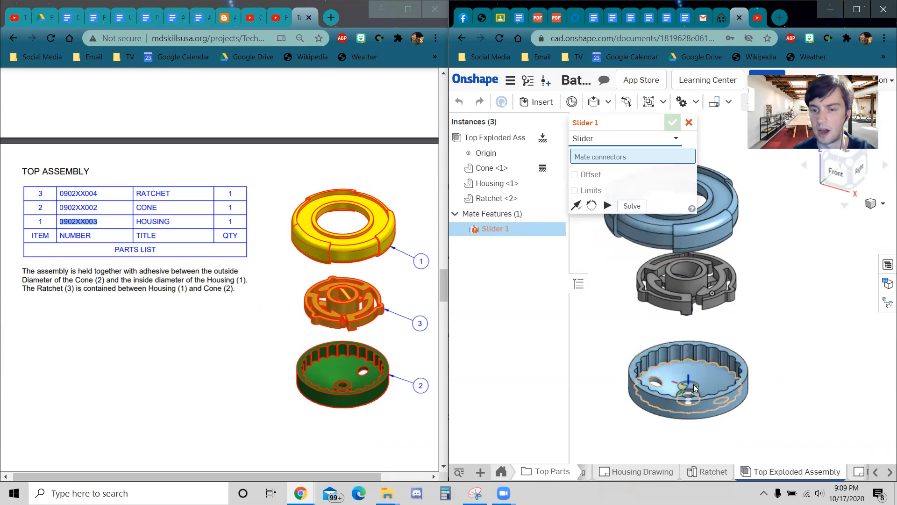
{"action": "scroll", "coordinate": [693, 384], "scroll_direction": "up", "scroll_amount": 5}
{"action": "right_click_drag", "start_coordinate": [689, 401], "coordinate": [697, 428]}
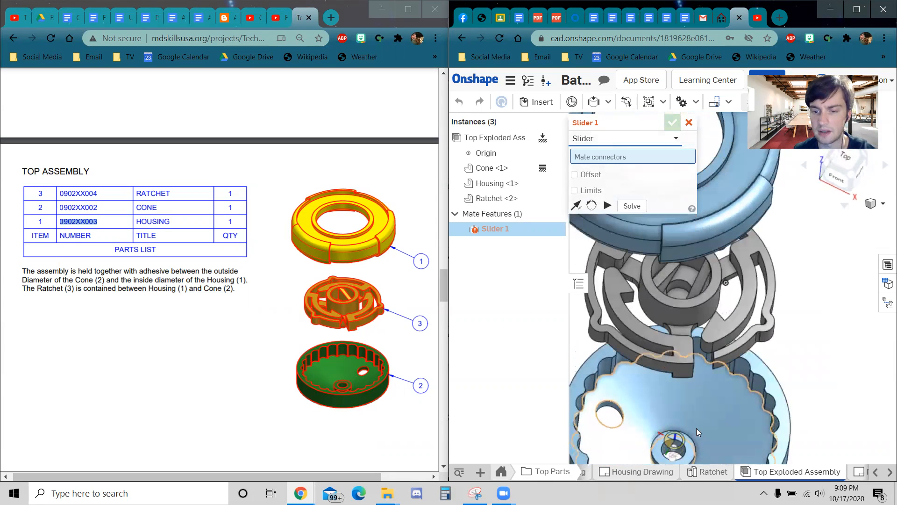
{"action": "middle_click_drag", "start_coordinate": [696, 428], "coordinate": [669, 362]}
{"action": "scroll", "coordinate": [660, 343], "scroll_direction": "up", "scroll_amount": 5}
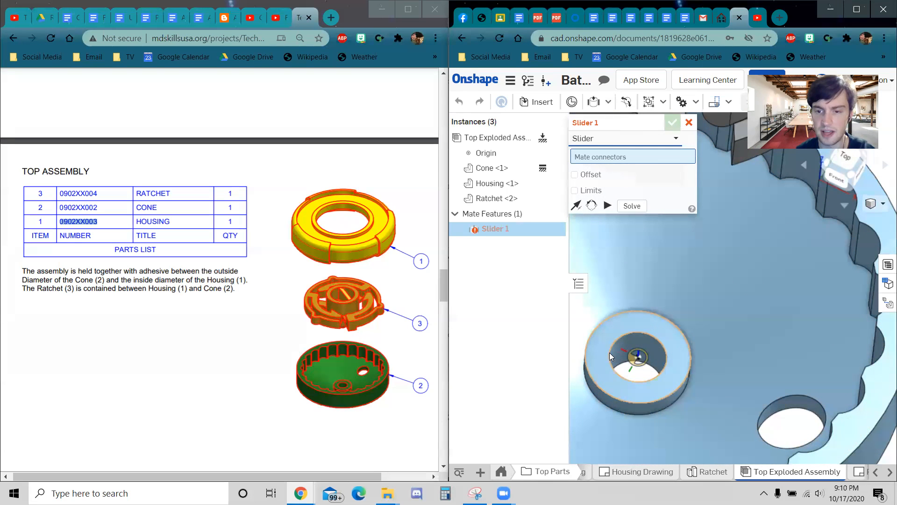
{"action": "left_click", "coordinate": [657, 339]}
Step: Choose the centre of the ratchet's circular hub edge as the second mate connector, solve the slider mate and accept it
{"action": "scroll", "coordinate": [692, 362], "scroll_direction": "down", "scroll_amount": 3}
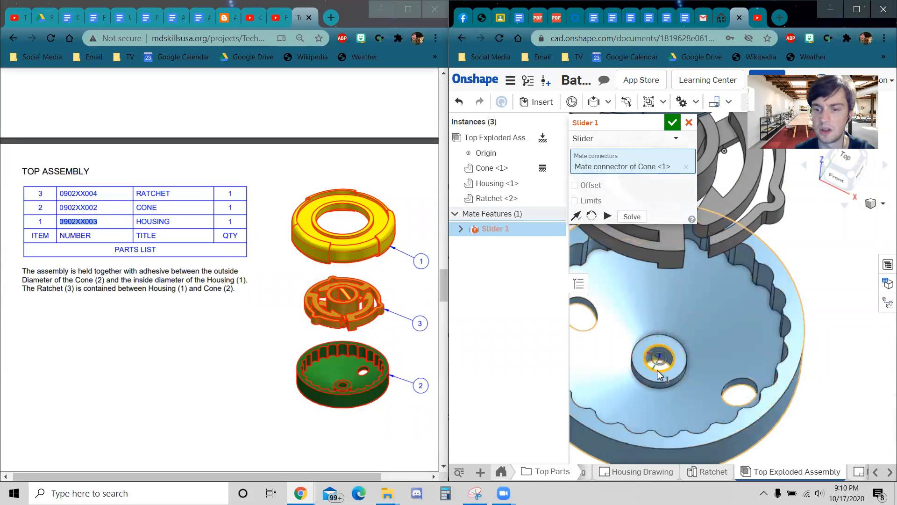
{"action": "scroll", "coordinate": [657, 370], "scroll_direction": "down", "scroll_amount": 3}
{"action": "scroll", "coordinate": [673, 337], "scroll_direction": "up", "scroll_amount": 2}
{"action": "scroll", "coordinate": [683, 397], "scroll_direction": "down", "scroll_amount": 2}
{"action": "scroll", "coordinate": [677, 368], "scroll_direction": "up", "scroll_amount": 3}
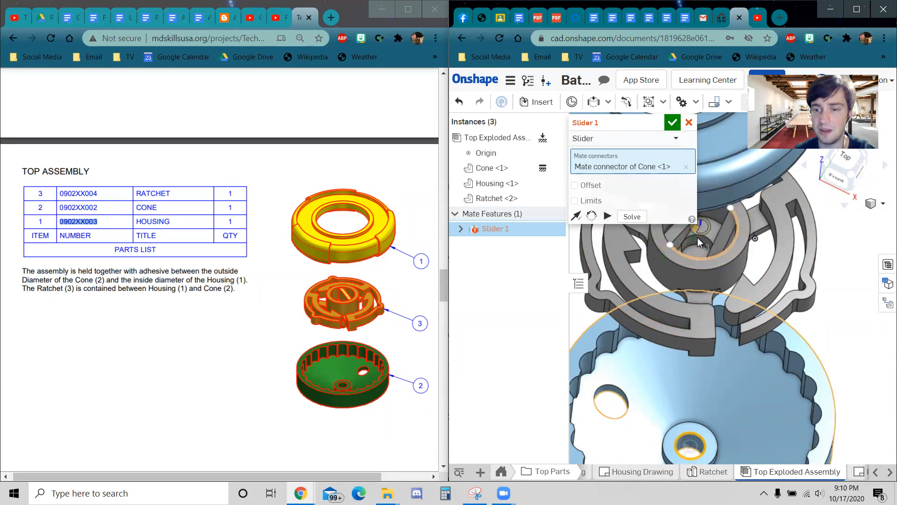
{"action": "left_click", "coordinate": [726, 260]}
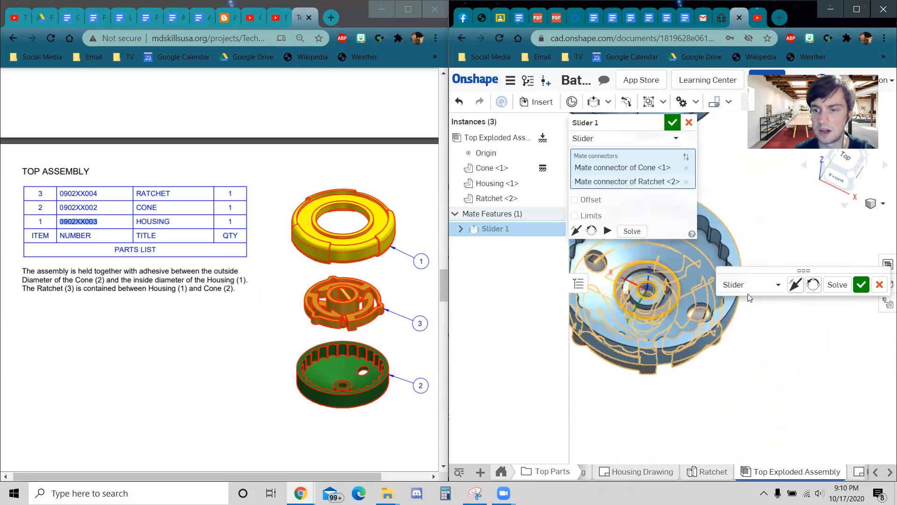
{"action": "left_click", "coordinate": [836, 285]}
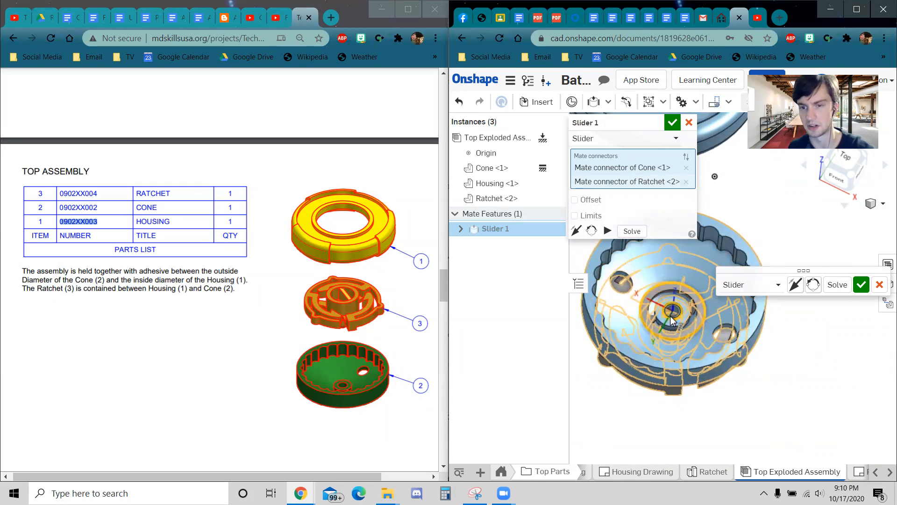
{"action": "left_click", "coordinate": [862, 286]}
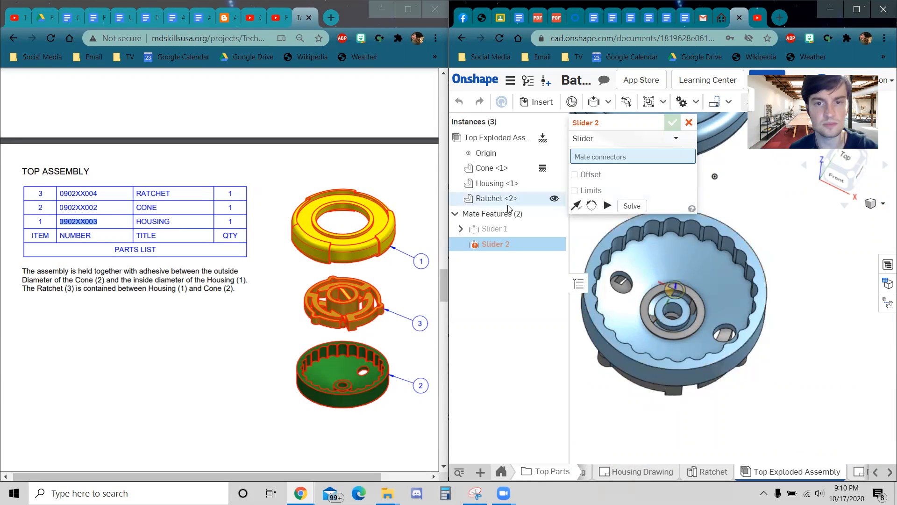
Step: Discard the extra slider mate and slide the ratchet along its axis from beneath the cone up into the cone's cavity
{"action": "left_click", "coordinate": [679, 398]}
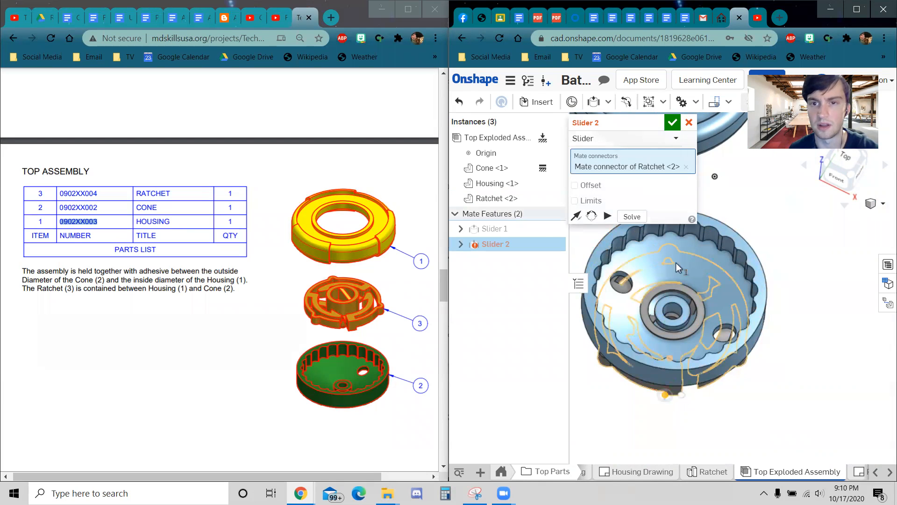
{"action": "left_click", "coordinate": [688, 123]}
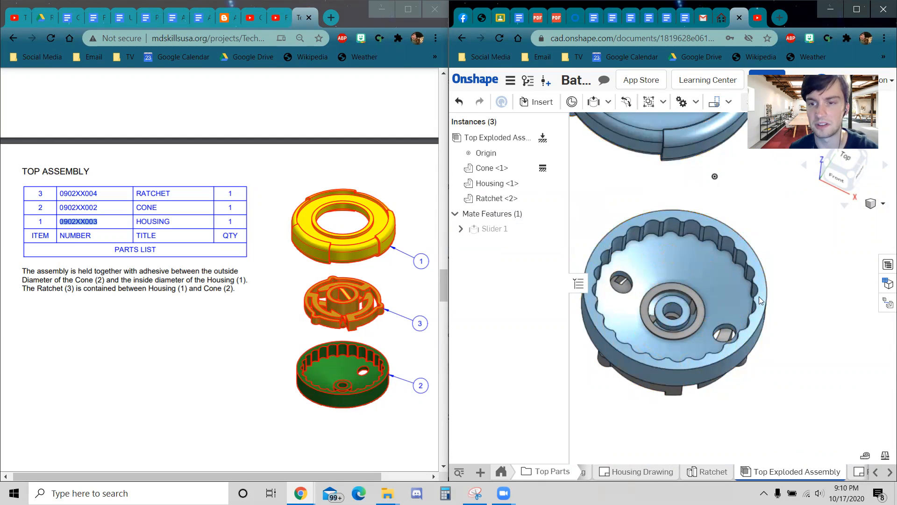
{"action": "mouse_move", "coordinate": [484, 232]}
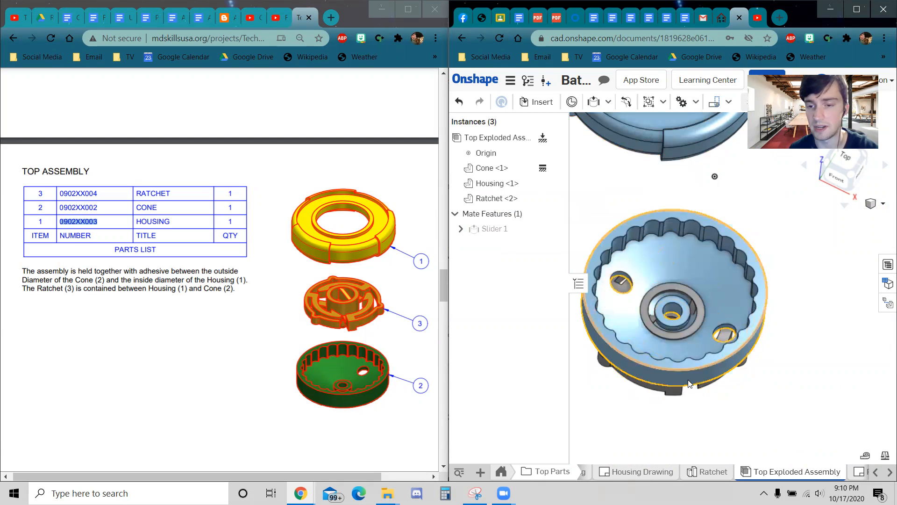
{"action": "left_click_drag", "start_coordinate": [672, 391], "coordinate": [683, 368]}
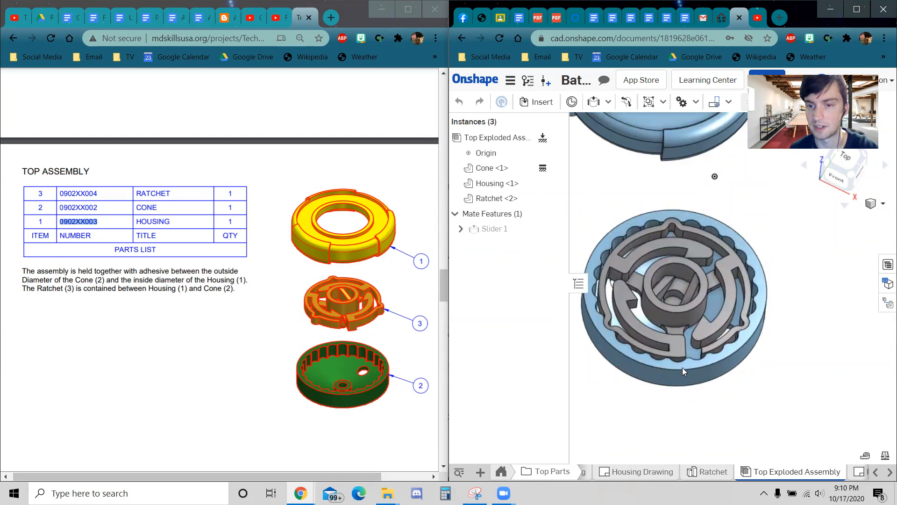
{"action": "middle_click_drag", "start_coordinate": [658, 437], "coordinate": [669, 407]}
{"action": "right_click_drag", "start_coordinate": [672, 411], "coordinate": [661, 380]}
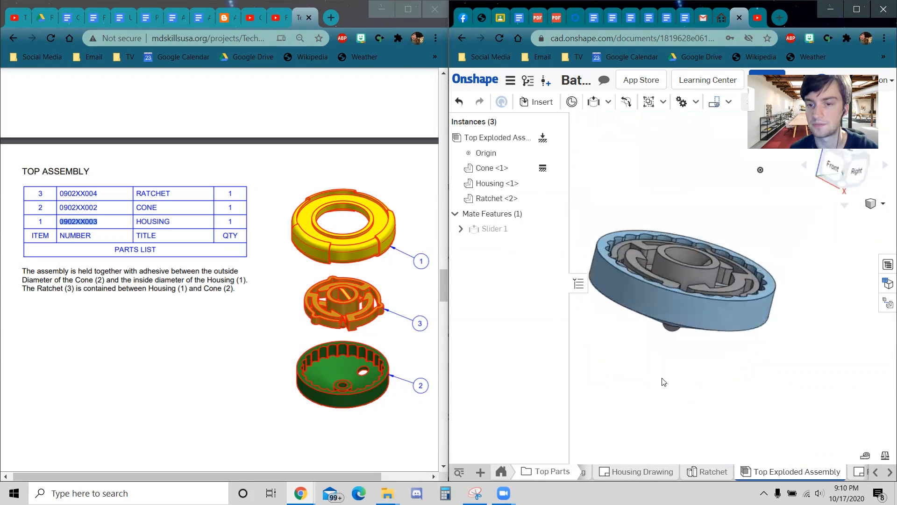
Step: Slide the ratchet further up its axis so it sits spaced between the cone and the housing
{"action": "key", "text": "ctrl+z"}
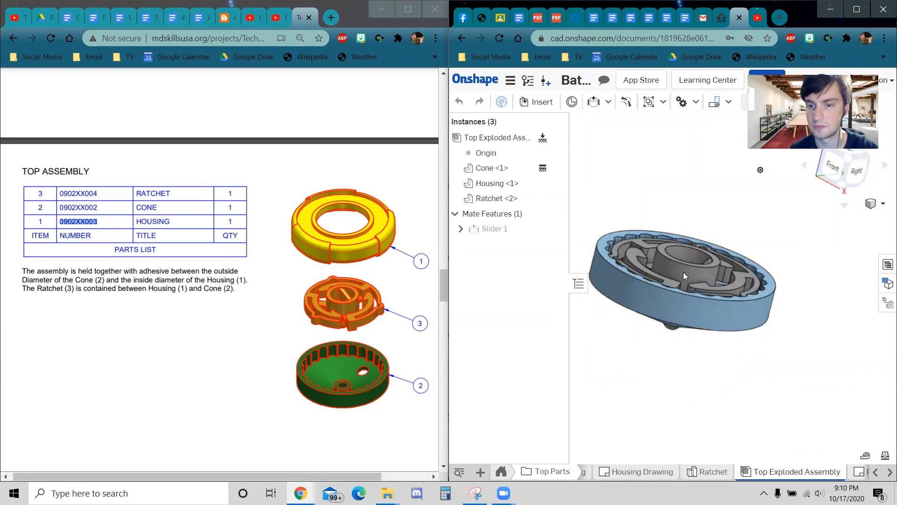
{"action": "left_click_drag", "start_coordinate": [684, 271], "coordinate": [684, 277]}
{"action": "right_click_drag", "start_coordinate": [691, 269], "coordinate": [701, 187]}
{"action": "mouse_move", "coordinate": [700, 187]}
{"action": "left_mouse_down"}
{"action": "mouse_move", "coordinate": [711, 200]}
{"action": "mouse_move", "coordinate": [693, 197]}
{"action": "mouse_move", "coordinate": [693, 180]}
{"action": "left_mouse_up"}
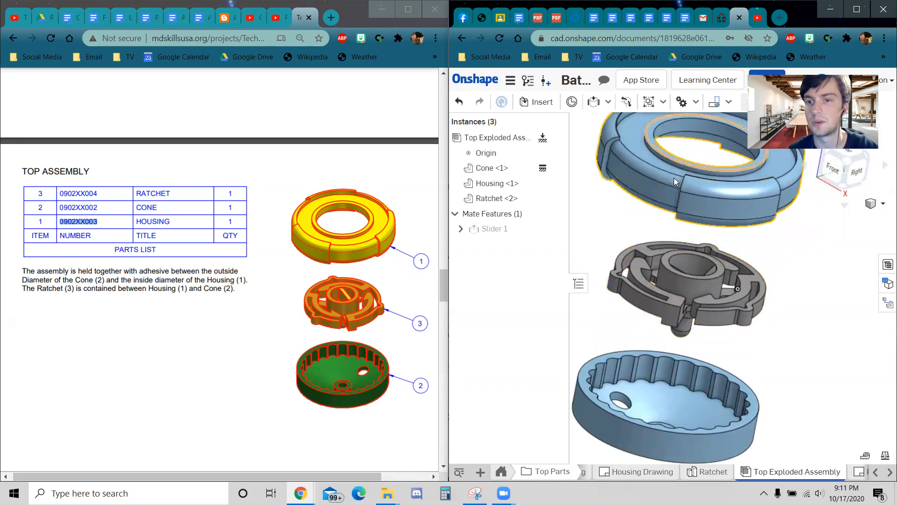
Step: Add a slider mate between the housing's central hole and the ratchet's circular hub, and space the housing above the ratchet
{"action": "left_click", "coordinate": [594, 103]}
{"action": "scroll", "coordinate": [747, 210], "scroll_direction": "up", "scroll_amount": 2}
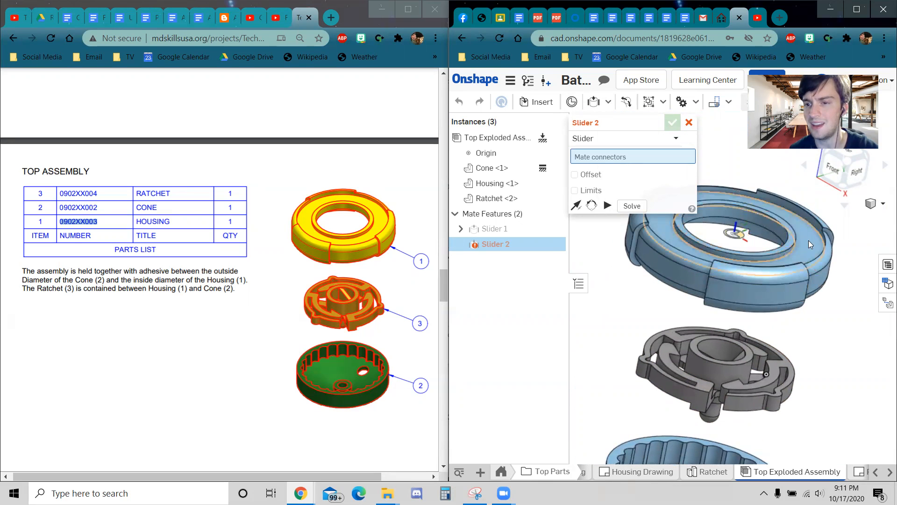
{"action": "left_click", "coordinate": [785, 234]}
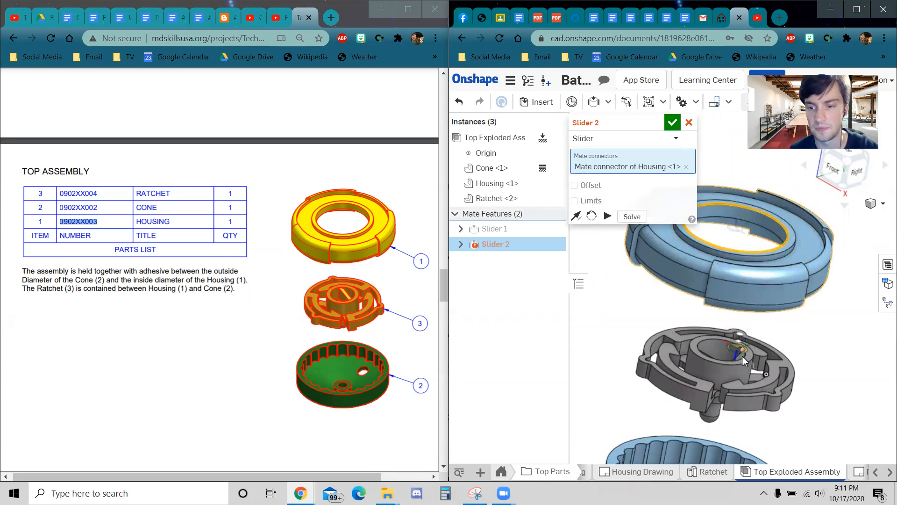
{"action": "left_click", "coordinate": [703, 359]}
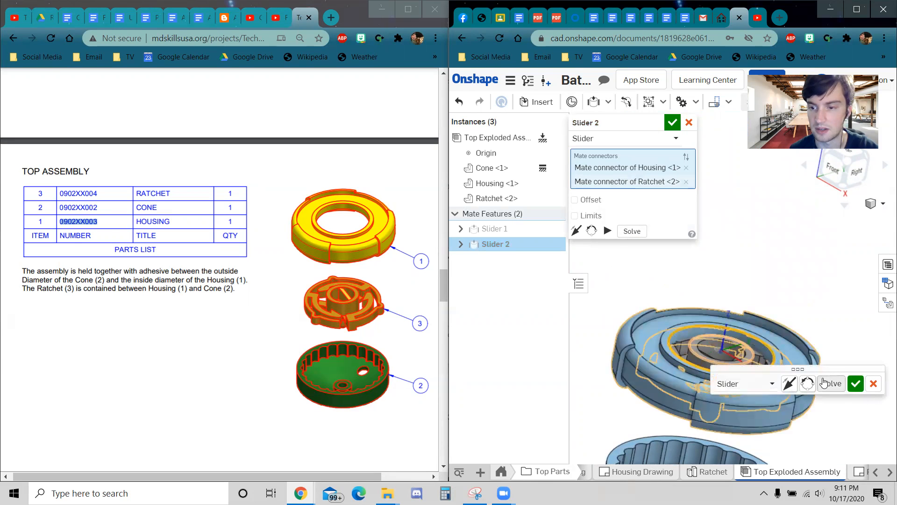
{"action": "left_click", "coordinate": [855, 384]}
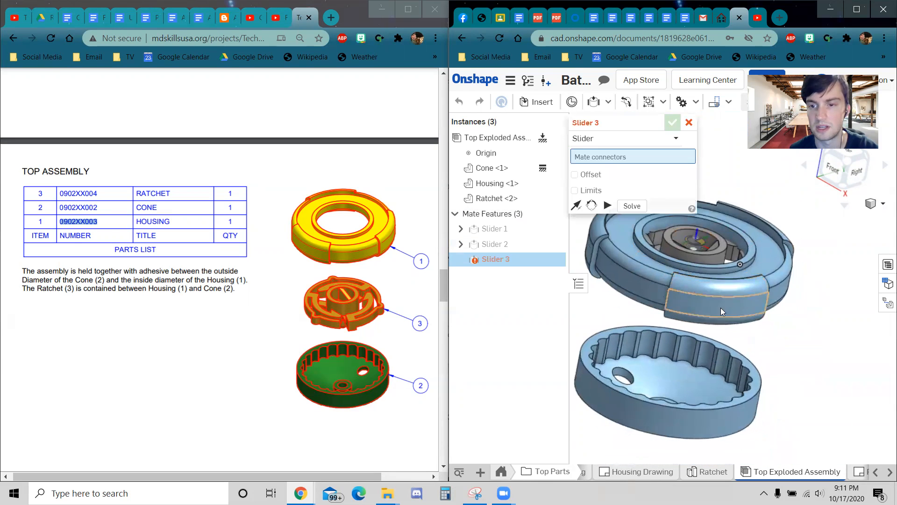
{"action": "scroll", "coordinate": [692, 271], "scroll_direction": "down", "scroll_amount": 4}
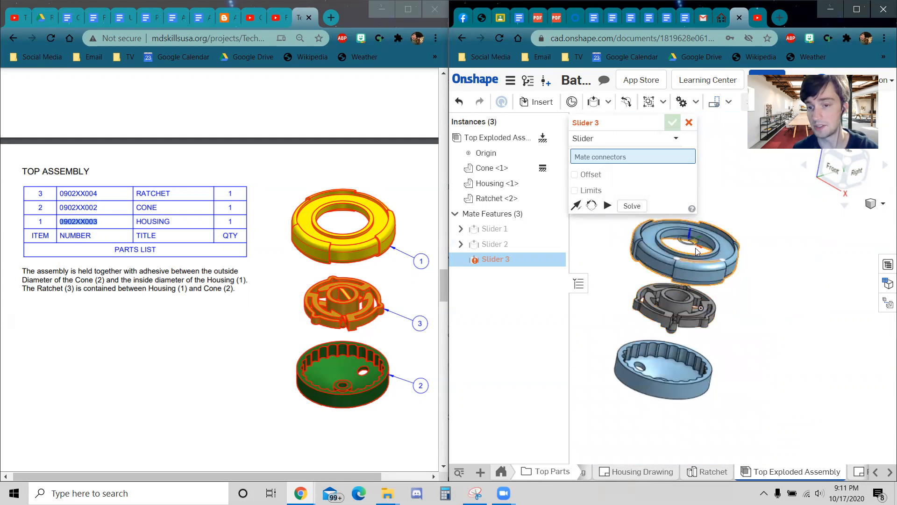
{"action": "left_click_drag", "start_coordinate": [695, 249], "coordinate": [697, 242]}
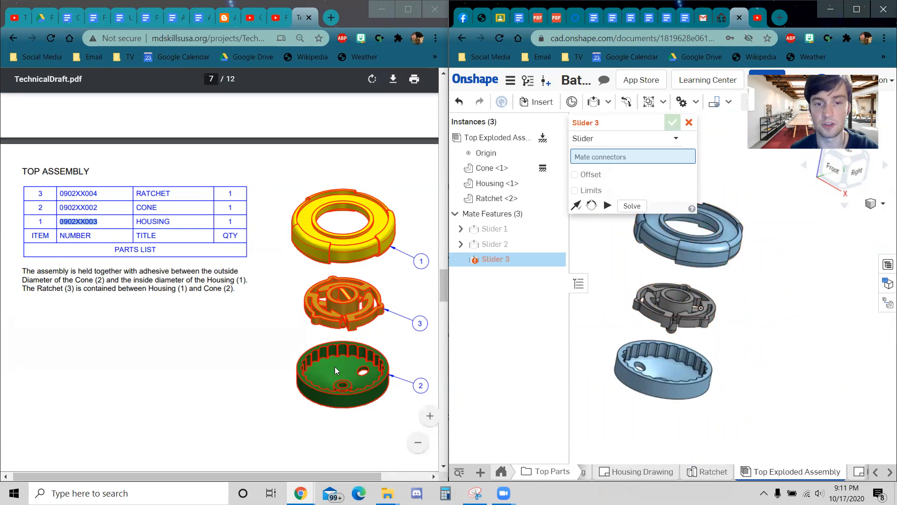
Step: Consult the FINAL ASSEMBLY page of TechnicalDraft.pdf, duplicate the Top Exploded Assembly and open the copy
{"action": "scroll", "coordinate": [334, 366], "scroll_direction": "down", "scroll_amount": 20}
{"action": "scroll", "coordinate": [321, 338], "scroll_direction": "down", "scroll_amount": 15}
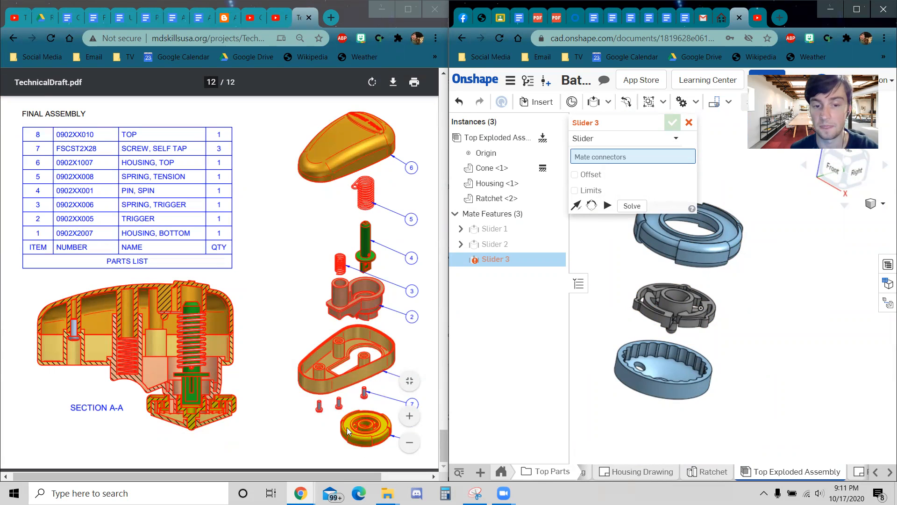
{"action": "right_click", "coordinate": [755, 470]}
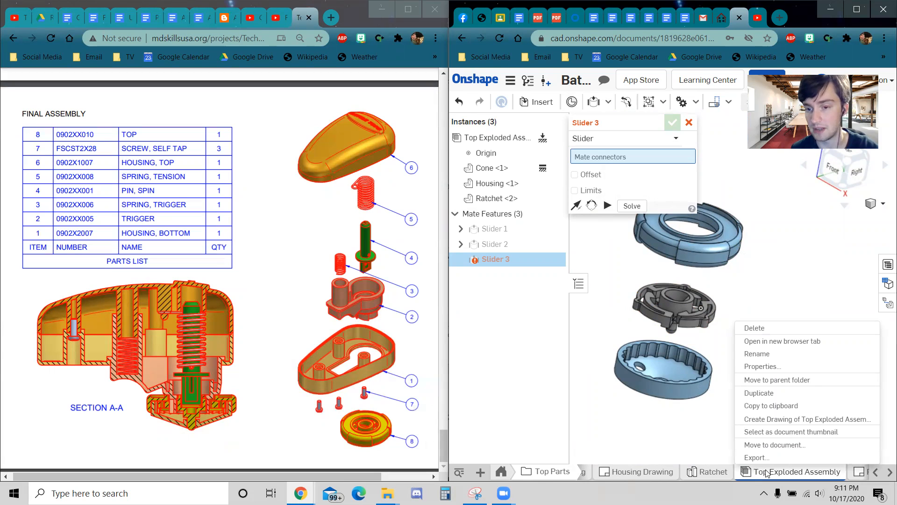
{"action": "left_click", "coordinate": [756, 394]}
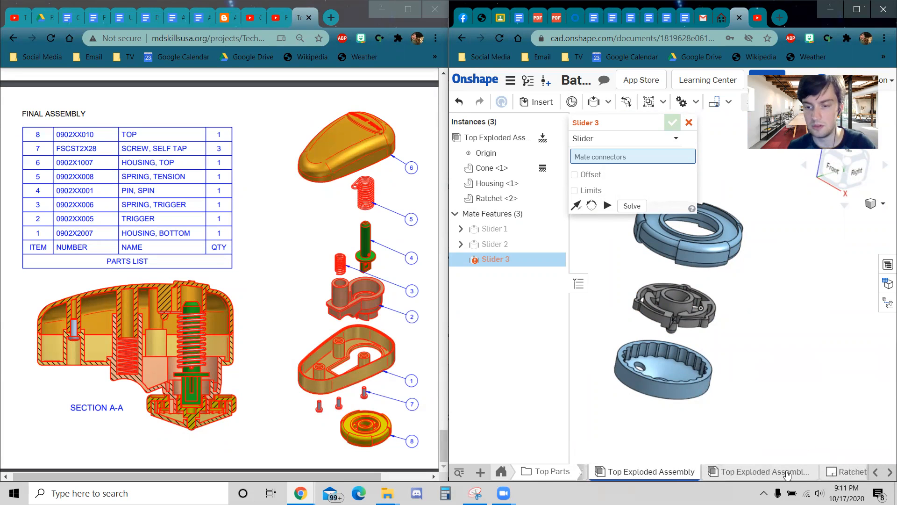
{"action": "left_click", "coordinate": [760, 473]}
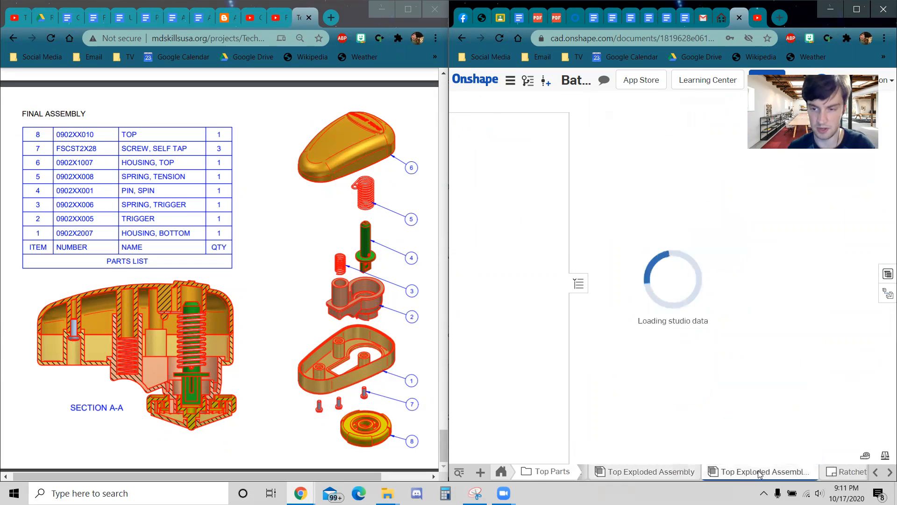
Step: Rename the duplicated assembly as Top Assembly and slide its housing up clear of the ratchet
{"action": "right_click", "coordinate": [759, 473]}
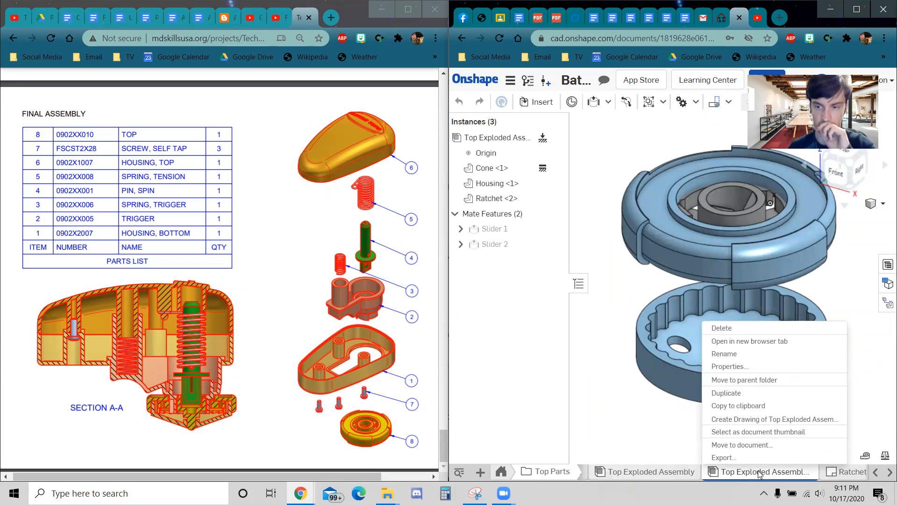
{"action": "left_click", "coordinate": [728, 353]}
{"action": "type", "text": "Top Assembly"}
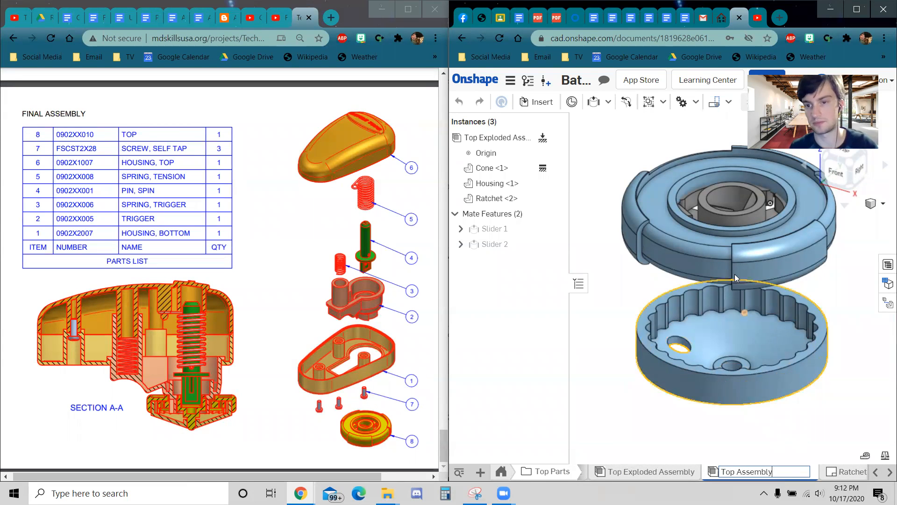
{"action": "left_click_drag", "start_coordinate": [722, 260], "coordinate": [721, 189]}
{"action": "key", "text": "Return"}
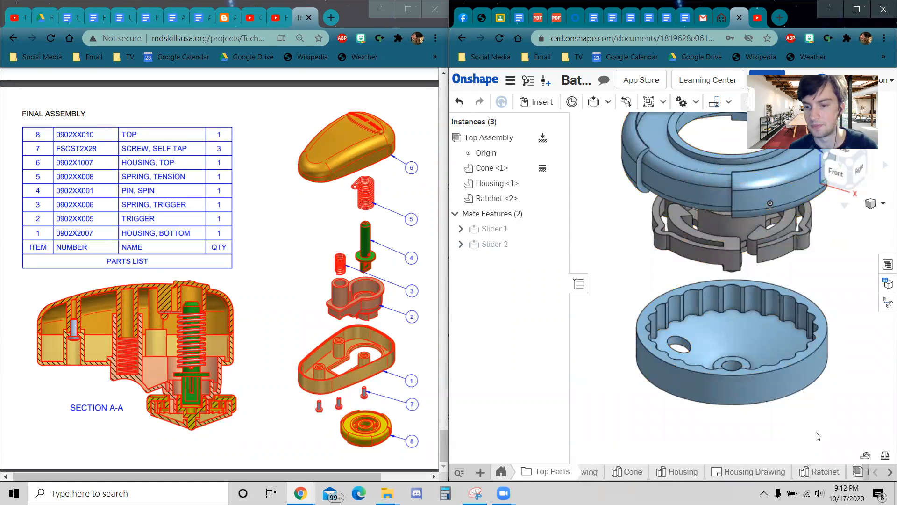
Step: Examine the final assembly drawing and the facing surfaces of the housing and ratchet to decide how they should be mated
{"action": "scroll", "coordinate": [743, 377], "scroll_direction": "down", "scroll_amount": 2}
{"action": "middle_click_drag", "start_coordinate": [743, 377], "coordinate": [748, 332]}
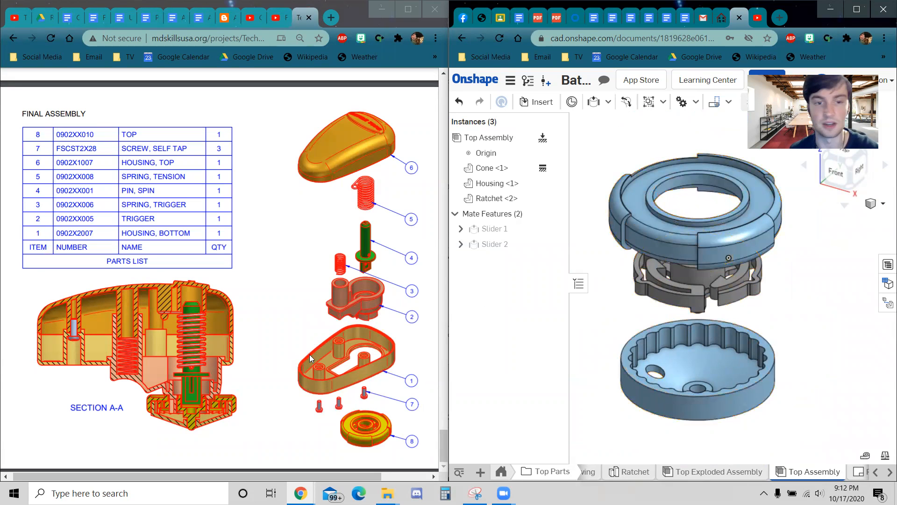
{"action": "scroll", "coordinate": [378, 454], "scroll_direction": "up", "scroll_amount": 6}
{"action": "scroll", "coordinate": [299, 243], "scroll_direction": "down", "scroll_amount": 6}
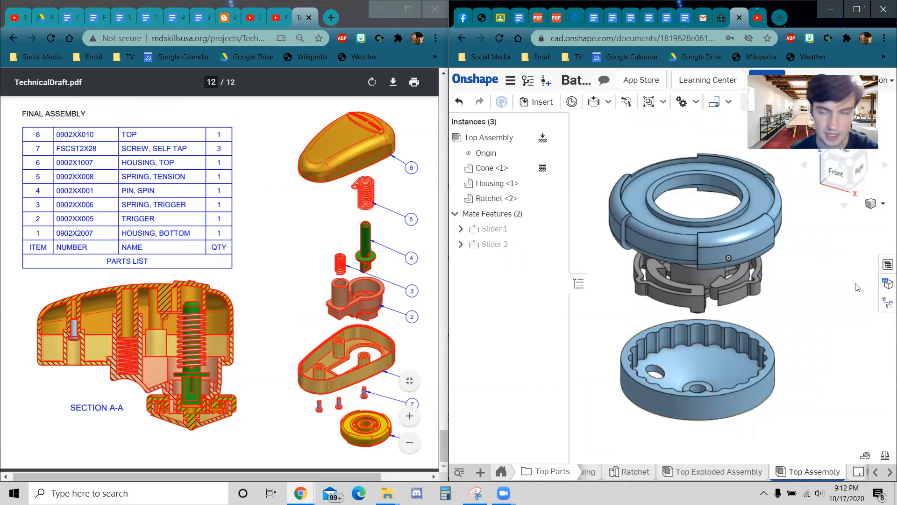
{"action": "right_click_drag", "start_coordinate": [684, 312], "coordinate": [665, 304]}
{"action": "scroll", "coordinate": [707, 340], "scroll_direction": "up", "scroll_amount": 6}
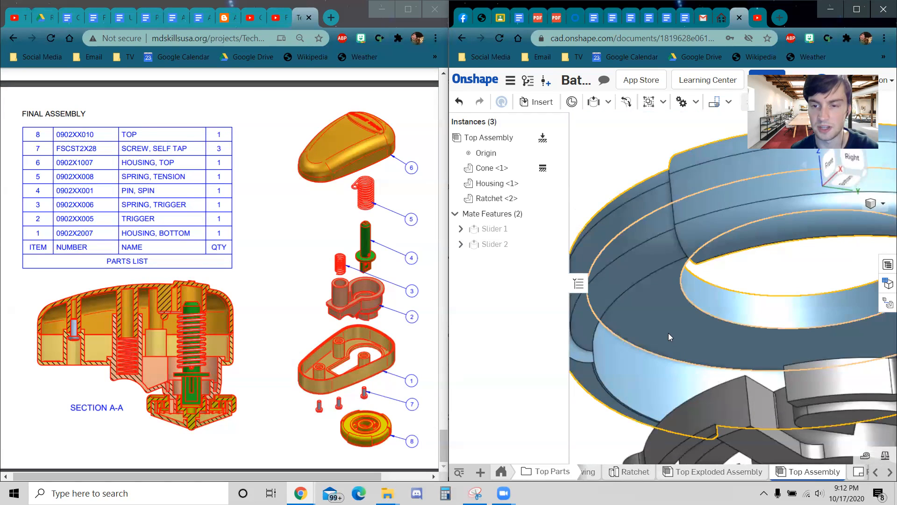
{"action": "scroll", "coordinate": [664, 322], "scroll_direction": "down", "scroll_amount": 5}
{"action": "right_click_drag", "start_coordinate": [663, 316], "coordinate": [700, 370]}
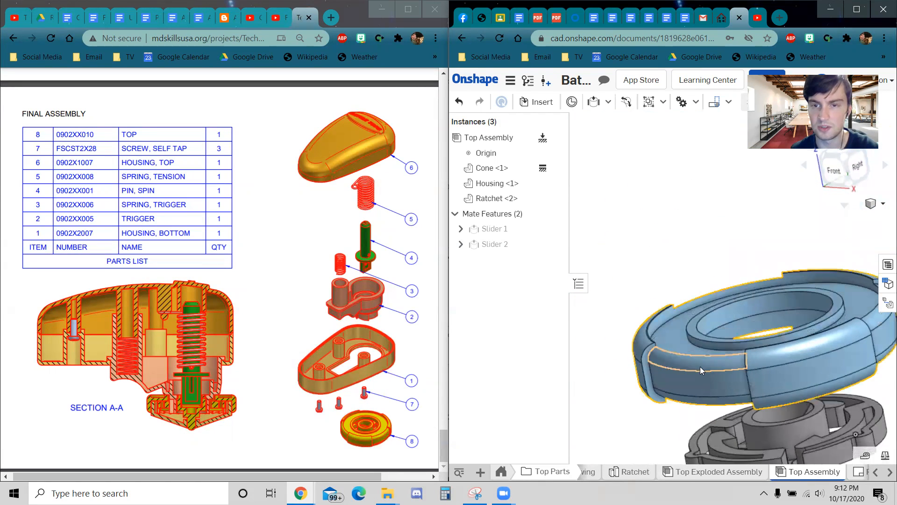
{"action": "scroll", "coordinate": [700, 368], "scroll_direction": "up", "scroll_amount": 2}
{"action": "middle_click_drag", "start_coordinate": [700, 367], "coordinate": [677, 293]}
Step: Try a fastened mate between the upper face of the ratchet's arm and the housing's inner underside face, and discard it
{"action": "left_click", "coordinate": [610, 105]}
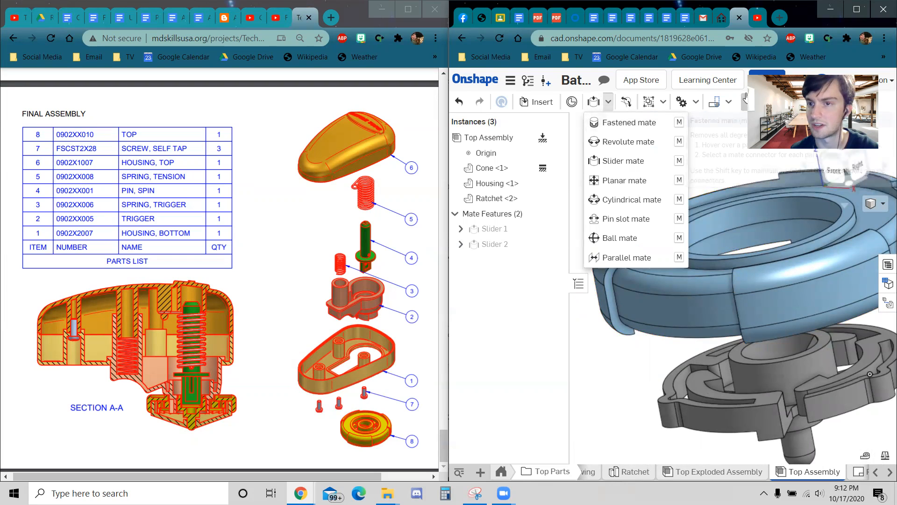
{"action": "left_click", "coordinate": [650, 132]}
{"action": "right_click_drag", "start_coordinate": [710, 323], "coordinate": [730, 397]}
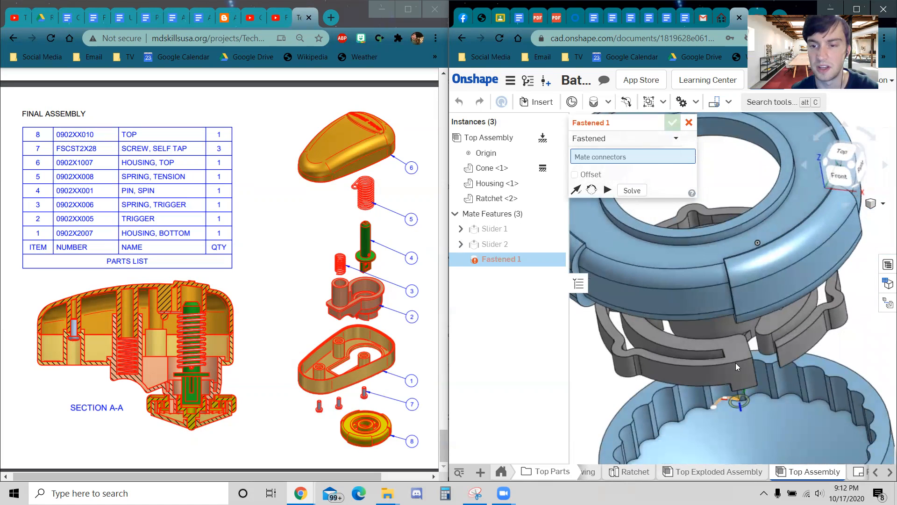
{"action": "scroll", "coordinate": [720, 372], "scroll_direction": "up", "scroll_amount": 3}
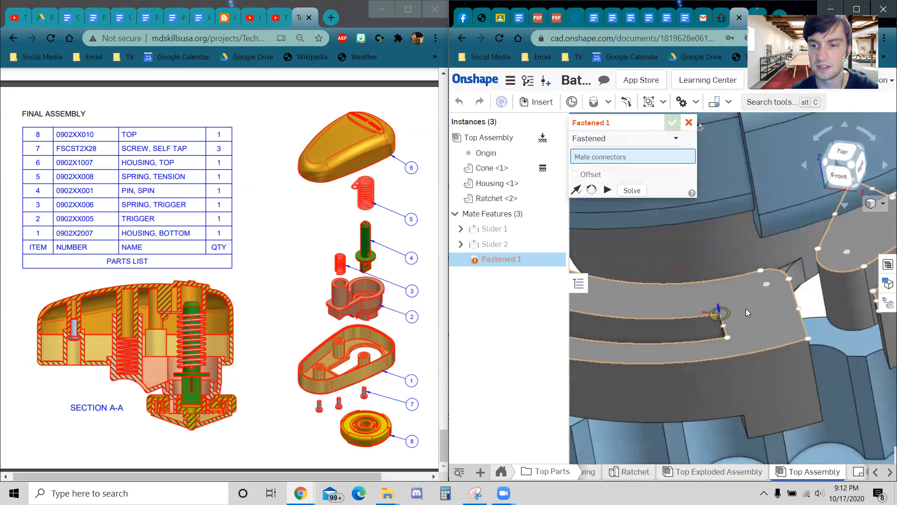
{"action": "left_click", "coordinate": [746, 308]}
{"action": "right_click_drag", "start_coordinate": [722, 402], "coordinate": [645, 366]}
{"action": "left_click", "coordinate": [631, 361]}
{"action": "scroll", "coordinate": [634, 365], "scroll_direction": "down", "scroll_amount": 6}
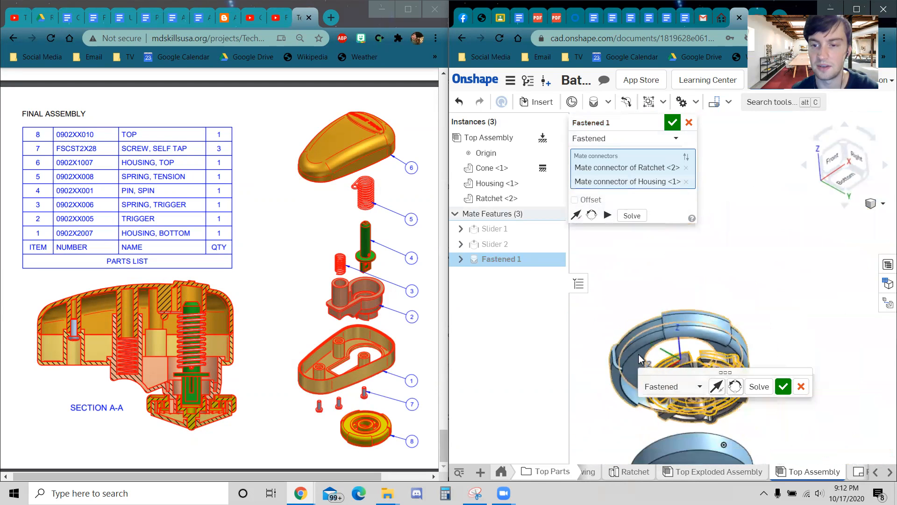
{"action": "right_click_drag", "start_coordinate": [645, 361], "coordinate": [743, 392]}
{"action": "left_click", "coordinate": [750, 387]}
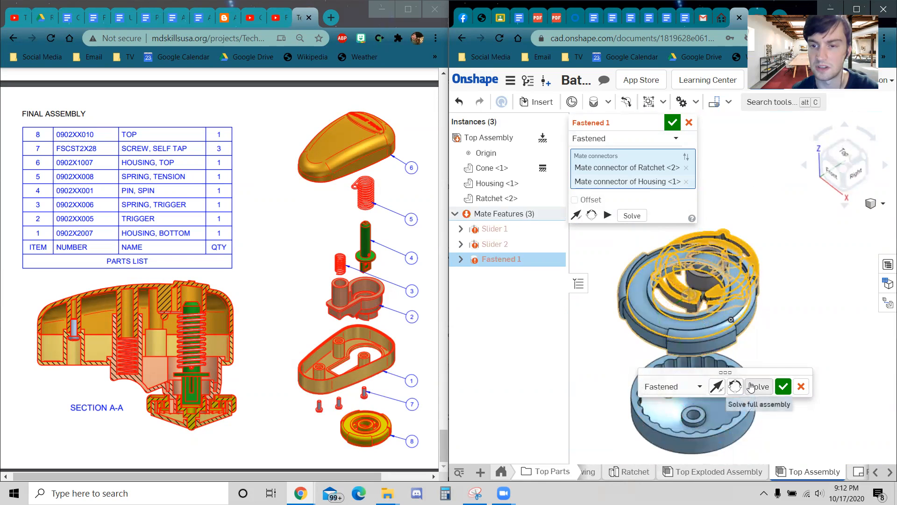
{"action": "left_click", "coordinate": [800, 386]}
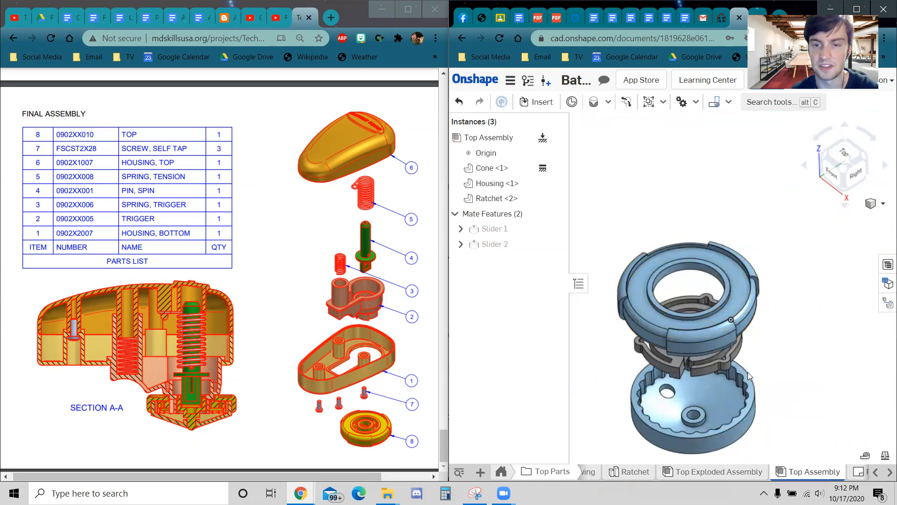
Step: Start a planar mate and choose a connector on the ratchet's upper face as the first mate connector
{"action": "left_click", "coordinate": [607, 103]}
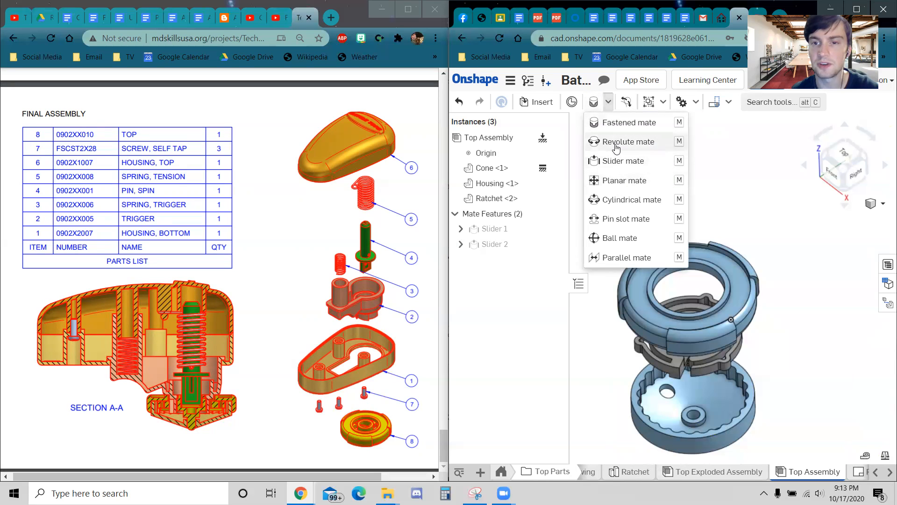
{"action": "left_click", "coordinate": [618, 186]}
{"action": "right_click_drag", "start_coordinate": [699, 364], "coordinate": [672, 292]}
{"action": "scroll", "coordinate": [687, 298], "scroll_direction": "up", "scroll_amount": 8}
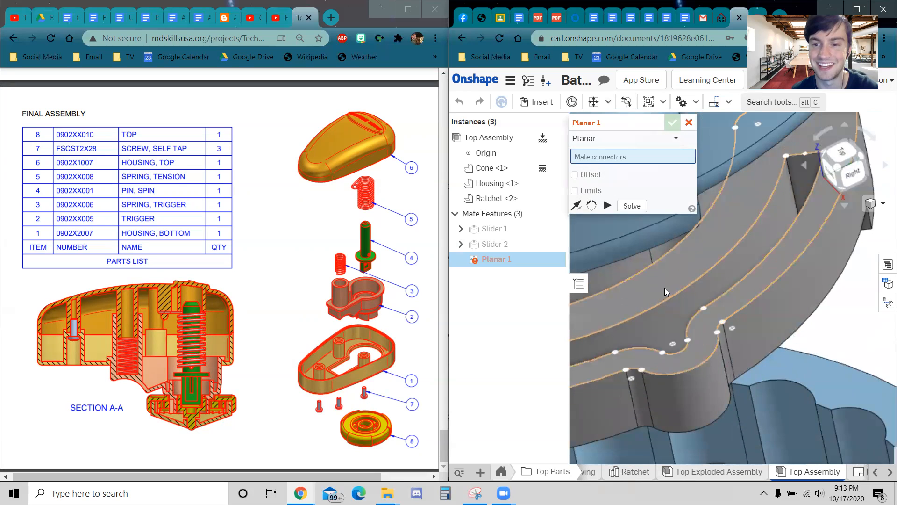
{"action": "left_click", "coordinate": [659, 301]}
Step: Set a face on the housing's underside as the second connector of the planar mate with the ratchet and accept the mate
{"action": "scroll", "coordinate": [835, 388], "scroll_direction": "down", "scroll_amount": 2}
{"action": "right_click_drag", "start_coordinate": [834, 388], "coordinate": [766, 335]}
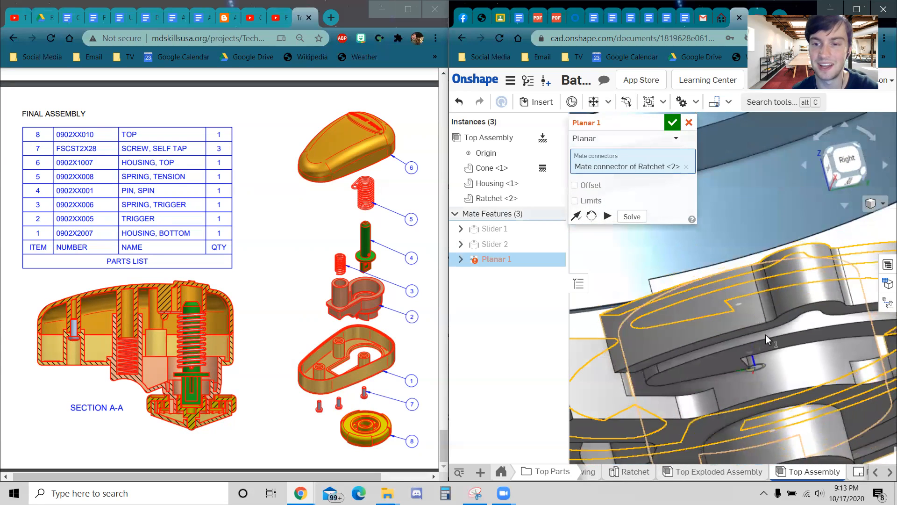
{"action": "scroll", "coordinate": [722, 294], "scroll_direction": "down", "scroll_amount": 4}
{"action": "right_click_drag", "start_coordinate": [720, 290], "coordinate": [714, 284]}
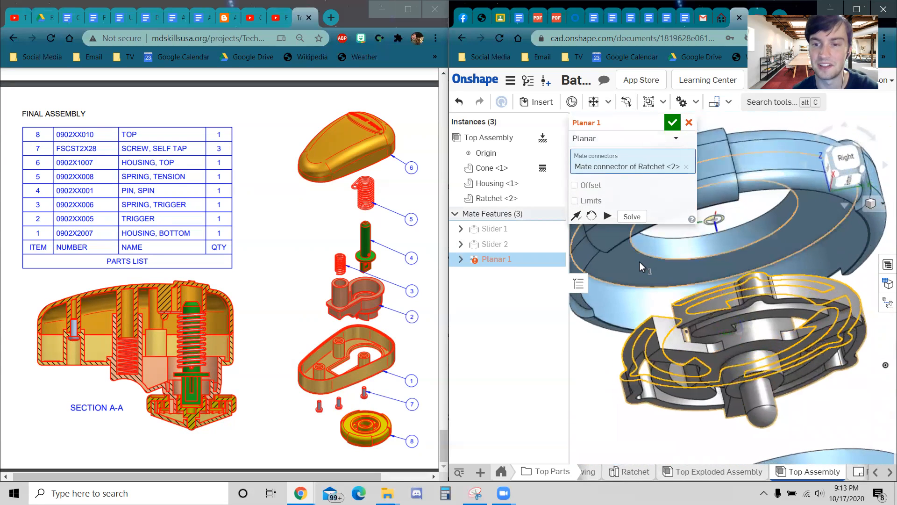
{"action": "left_click", "coordinate": [640, 267]}
{"action": "right_click_drag", "start_coordinate": [641, 270], "coordinate": [767, 309]}
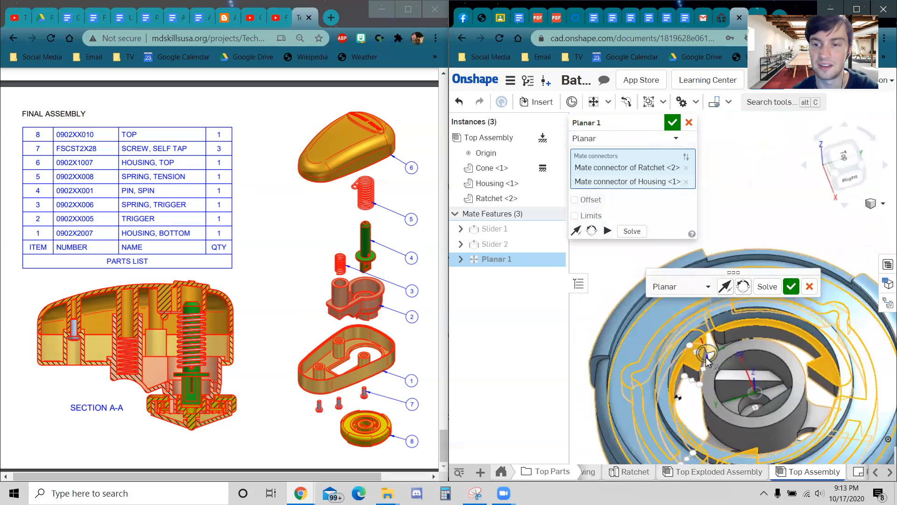
{"action": "middle_click_drag", "start_coordinate": [753, 376], "coordinate": [675, 303]}
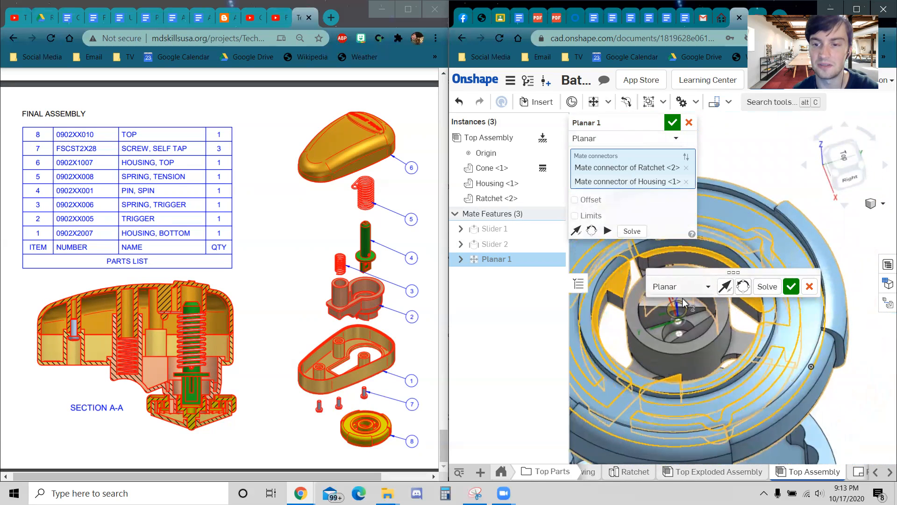
{"action": "left_click", "coordinate": [791, 286]}
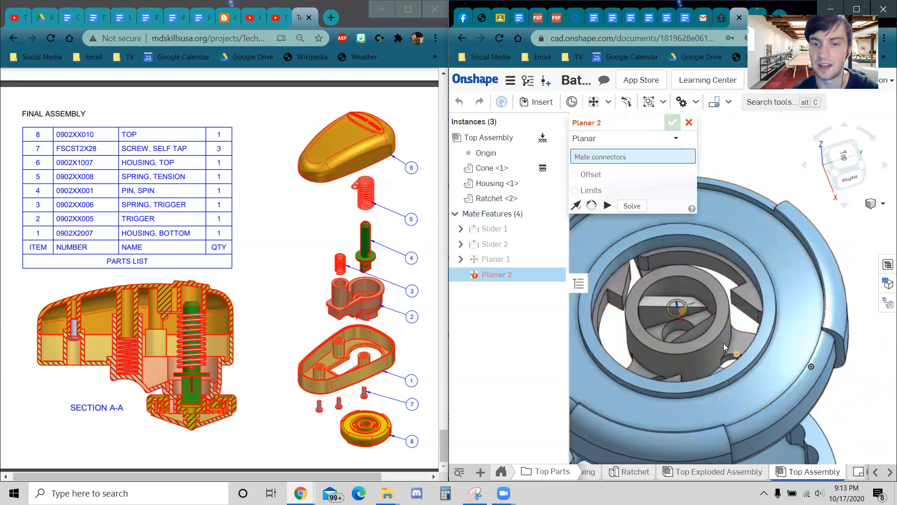
{"action": "scroll", "coordinate": [727, 347], "scroll_direction": "down", "scroll_amount": 2}
{"action": "left_click", "coordinate": [689, 123]}
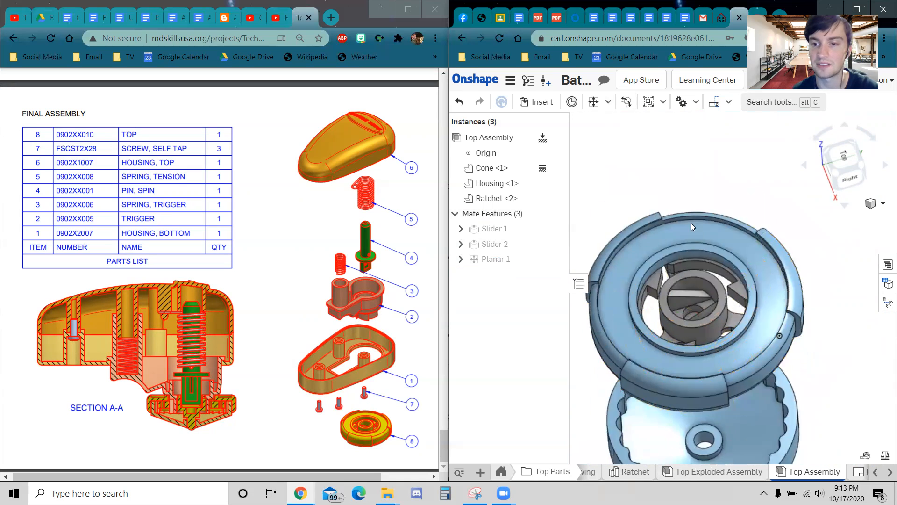
Step: Test how the mated housing and ratchet move together and examine the cone's toothed rim below them
{"action": "mouse_move", "coordinate": [700, 327]}
{"action": "right_mouse_down"}
{"action": "mouse_move", "coordinate": [651, 281]}
{"action": "mouse_move", "coordinate": [641, 323]}
{"action": "mouse_move", "coordinate": [688, 326]}
{"action": "right_mouse_up"}
{"action": "left_click_drag", "start_coordinate": [690, 314], "coordinate": [670, 325]}
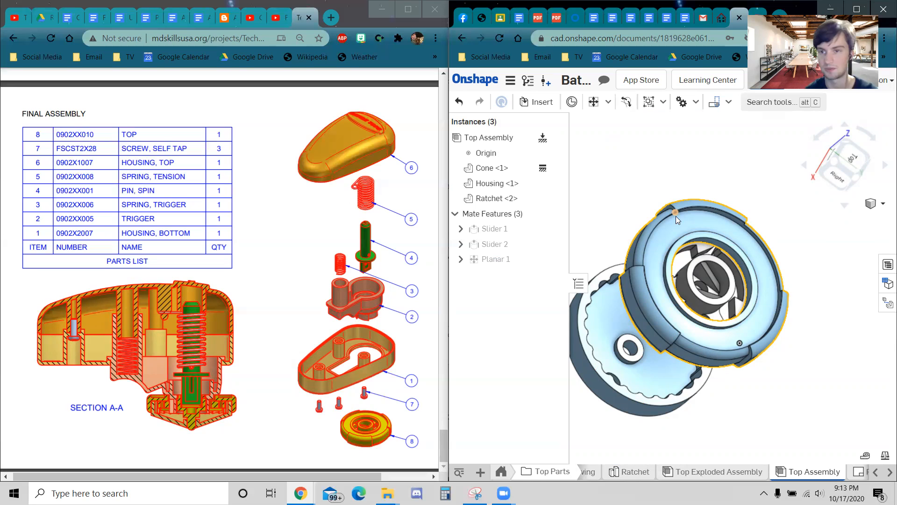
{"action": "right_click_drag", "start_coordinate": [676, 216], "coordinate": [705, 254]}
{"action": "left_click_drag", "start_coordinate": [694, 268], "coordinate": [670, 271]}
{"action": "right_click_drag", "start_coordinate": [643, 295], "coordinate": [645, 324]}
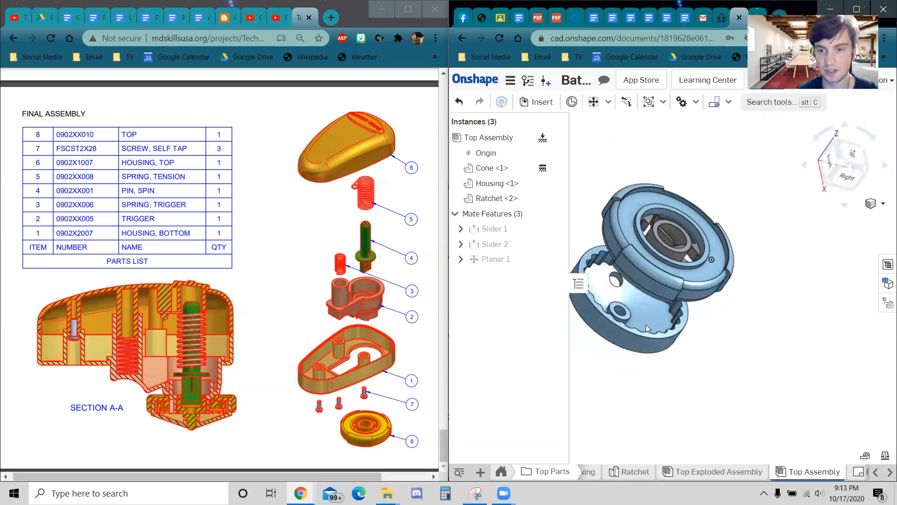
{"action": "right_click_drag", "start_coordinate": [644, 256], "coordinate": [619, 273]}
{"action": "middle_click_drag", "start_coordinate": [645, 273], "coordinate": [734, 287]}
{"action": "scroll", "coordinate": [747, 267], "scroll_direction": "up", "scroll_amount": 4}
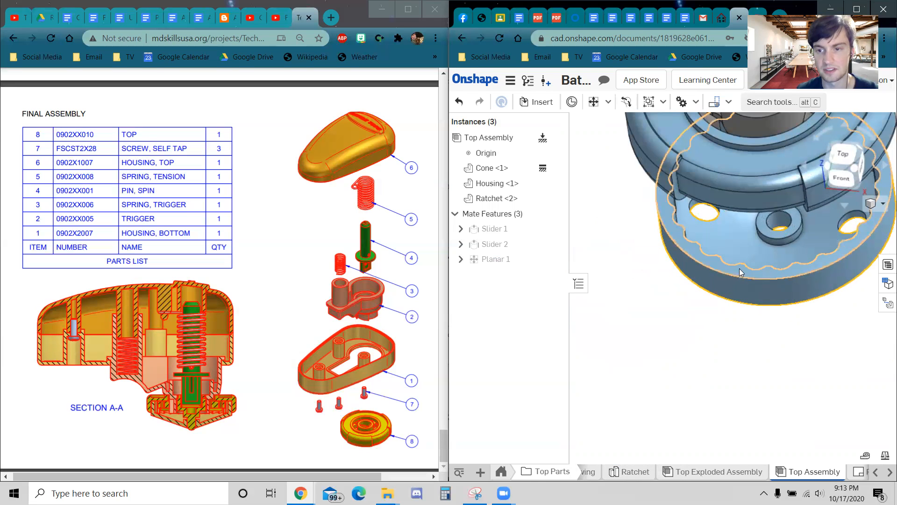
{"action": "right_click_drag", "start_coordinate": [736, 286], "coordinate": [631, 117]}
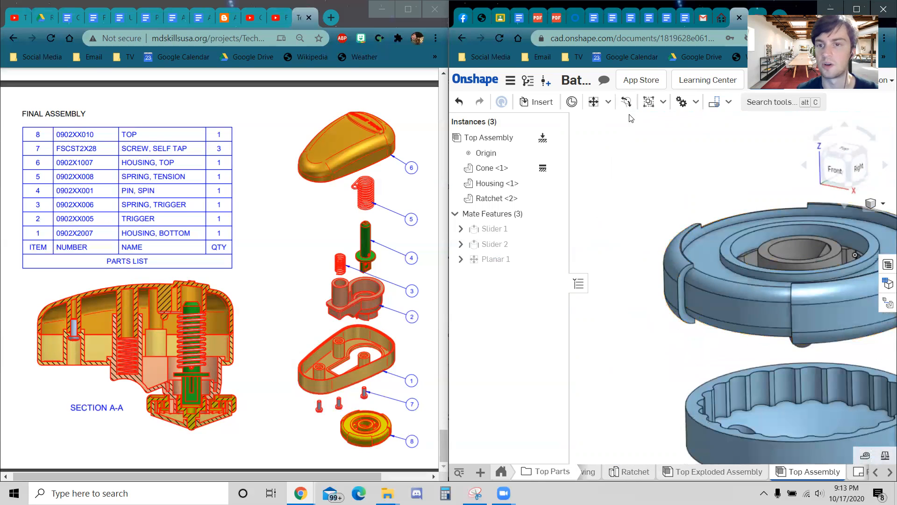
Step: Start another planar mate with a connector on the cone's upper rim face as the first mate connector
{"action": "left_click", "coordinate": [595, 106]}
{"action": "scroll", "coordinate": [673, 378], "scroll_direction": "up", "scroll_amount": 5}
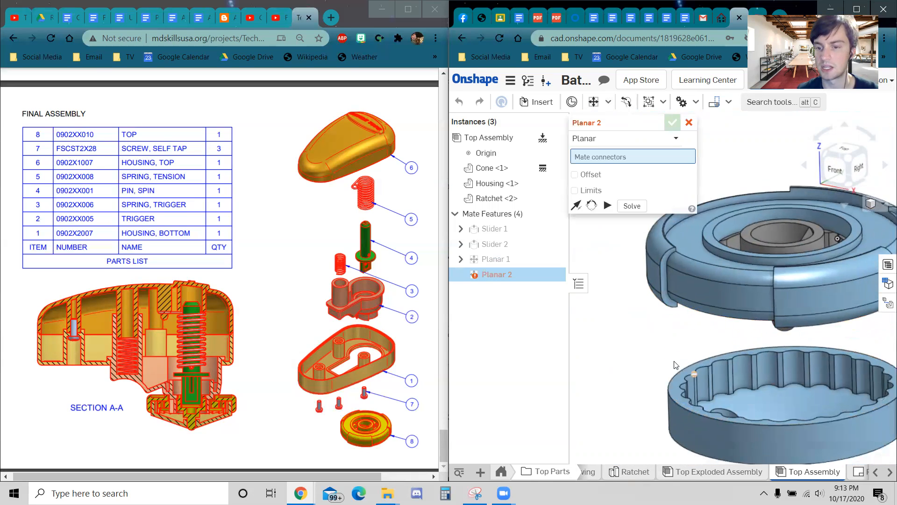
{"action": "left_click", "coordinate": [773, 379]}
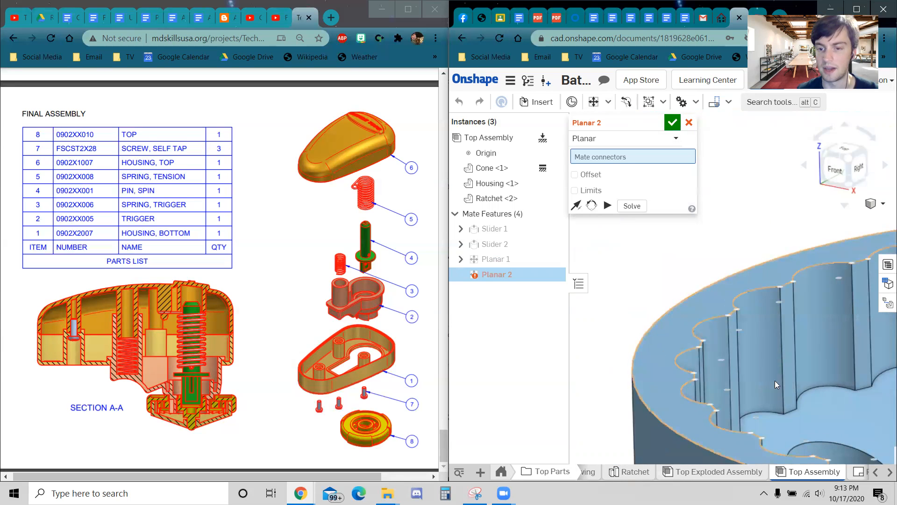
{"action": "scroll", "coordinate": [777, 355], "scroll_direction": "down", "scroll_amount": 5}
{"action": "right_click_drag", "start_coordinate": [726, 378], "coordinate": [645, 351]}
{"action": "middle_click_drag", "start_coordinate": [645, 351], "coordinate": [682, 390]}
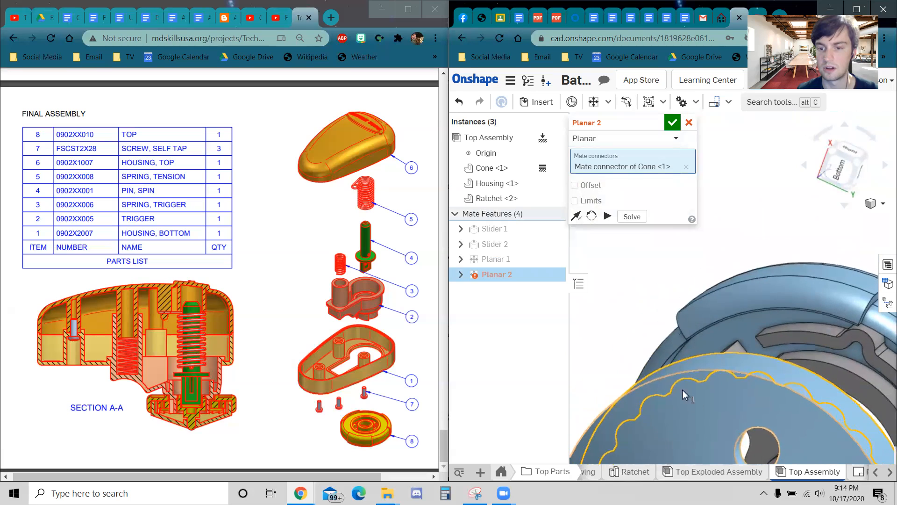
Step: Choose the housing's underside face as the second connector, solve and accept the planar mate that closes the housing onto the cone
{"action": "right_click_drag", "start_coordinate": [633, 385], "coordinate": [616, 349]}
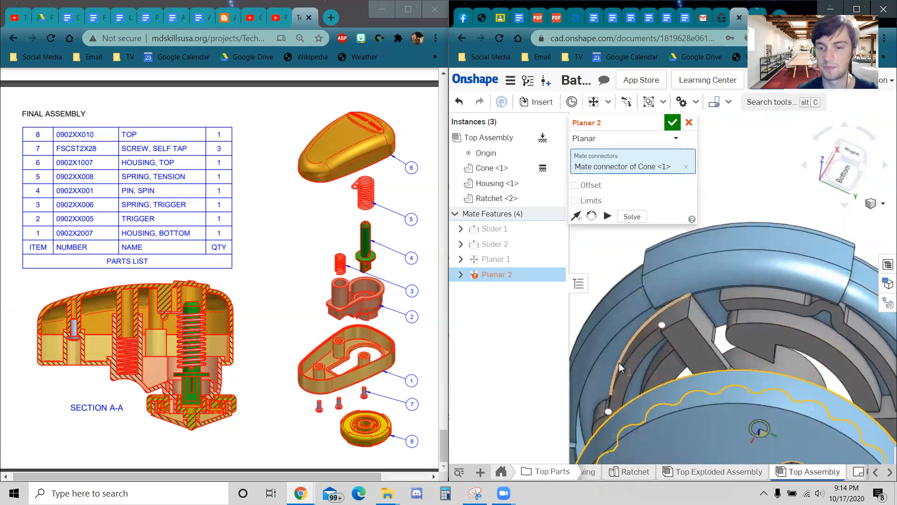
{"action": "scroll", "coordinate": [592, 365], "scroll_direction": "up", "scroll_amount": 5}
{"action": "left_click", "coordinate": [602, 348]}
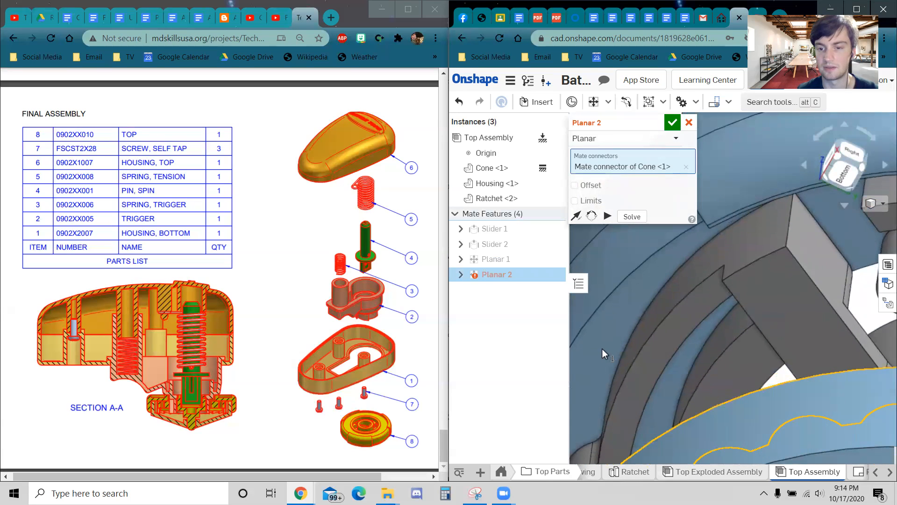
{"action": "scroll", "coordinate": [606, 340], "scroll_direction": "down", "scroll_amount": 3}
{"action": "right_click_drag", "start_coordinate": [673, 288], "coordinate": [684, 327]}
{"action": "scroll", "coordinate": [684, 331], "scroll_direction": "down", "scroll_amount": 5}
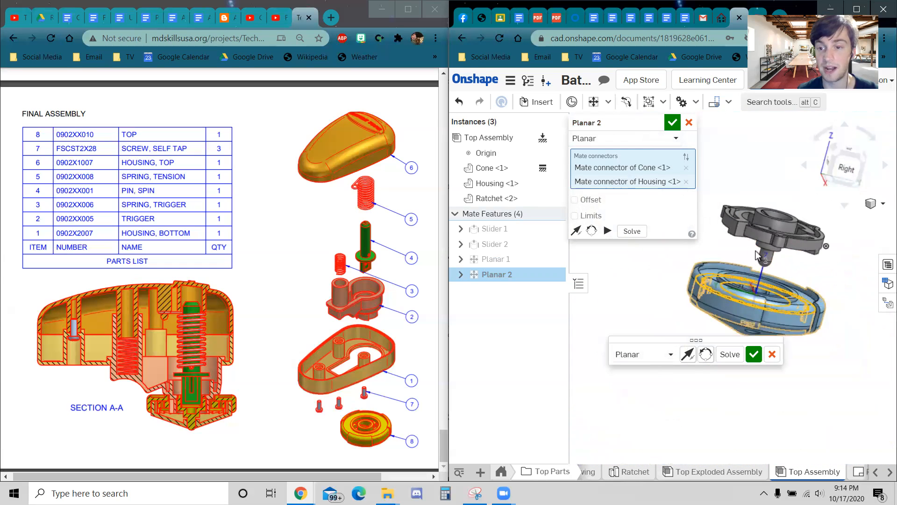
{"action": "middle_click_drag", "start_coordinate": [736, 287], "coordinate": [652, 293]}
{"action": "left_click", "coordinate": [724, 356]}
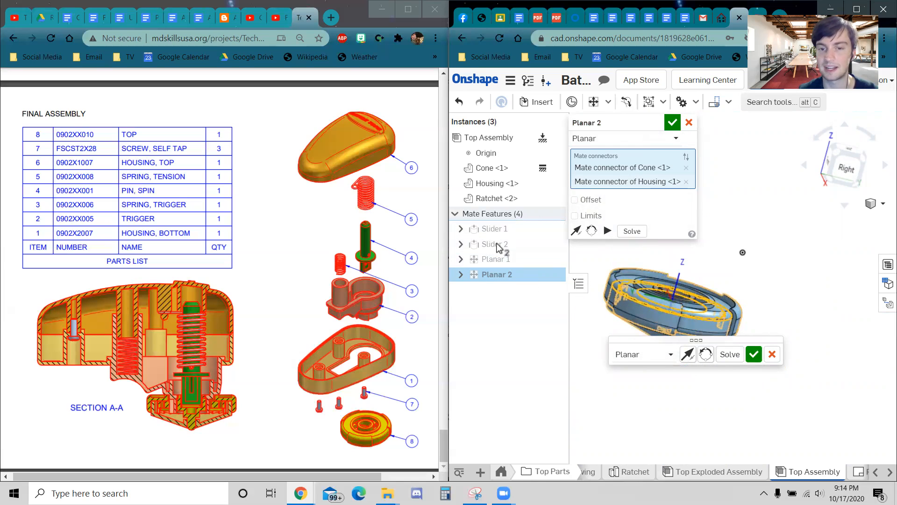
{"action": "left_click", "coordinate": [753, 354]}
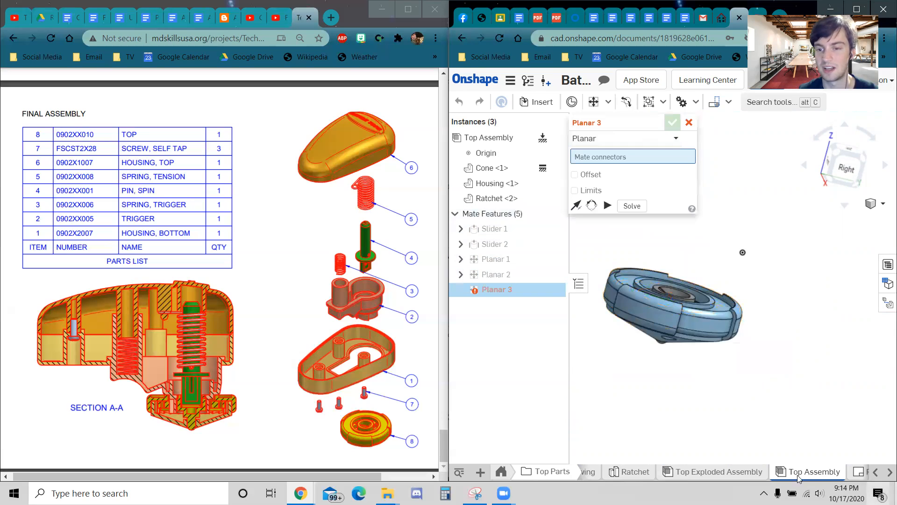
{"action": "right_click_drag", "start_coordinate": [618, 342], "coordinate": [661, 328]}
{"action": "left_click", "coordinate": [689, 121]}
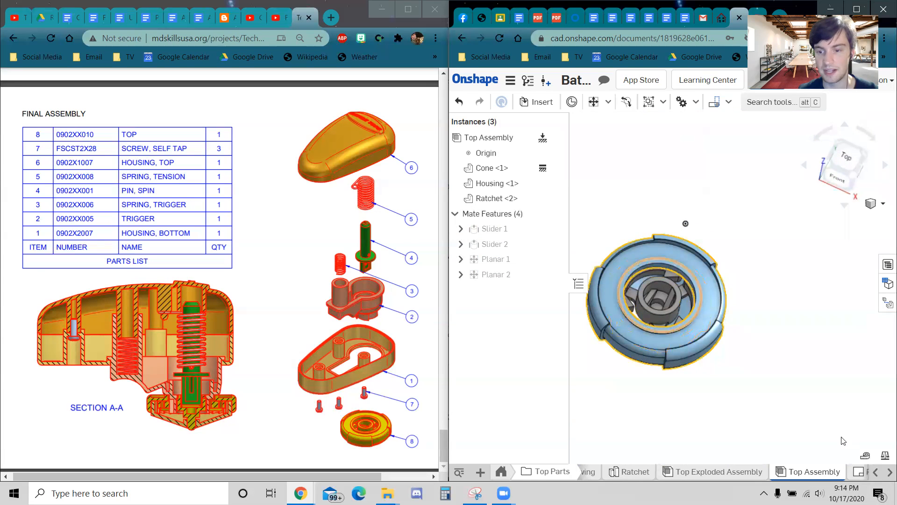
Step: In the Top Exploded Assembly, raise the housing and position the ratchet midway between it and the cone
{"action": "left_click", "coordinate": [719, 473]}
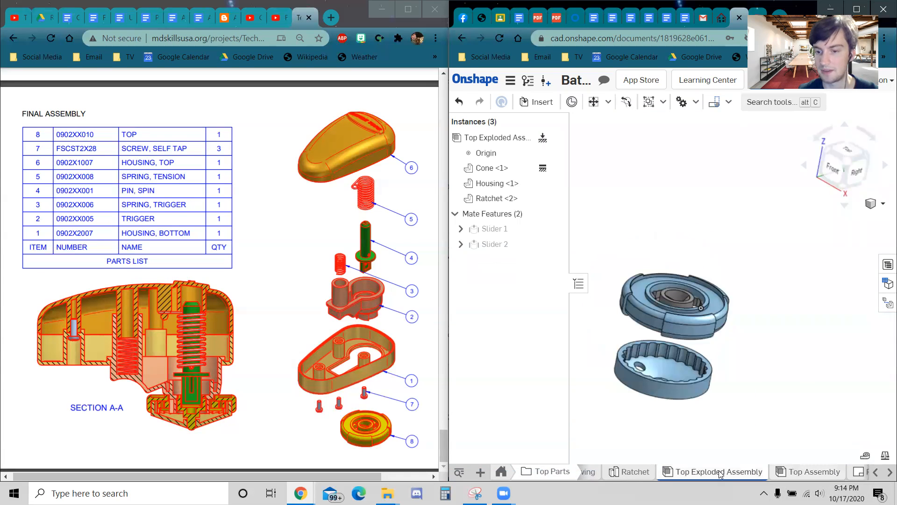
{"action": "left_click_drag", "start_coordinate": [692, 286], "coordinate": [699, 253]}
{"action": "left_click_drag", "start_coordinate": [673, 308], "coordinate": [674, 307]}
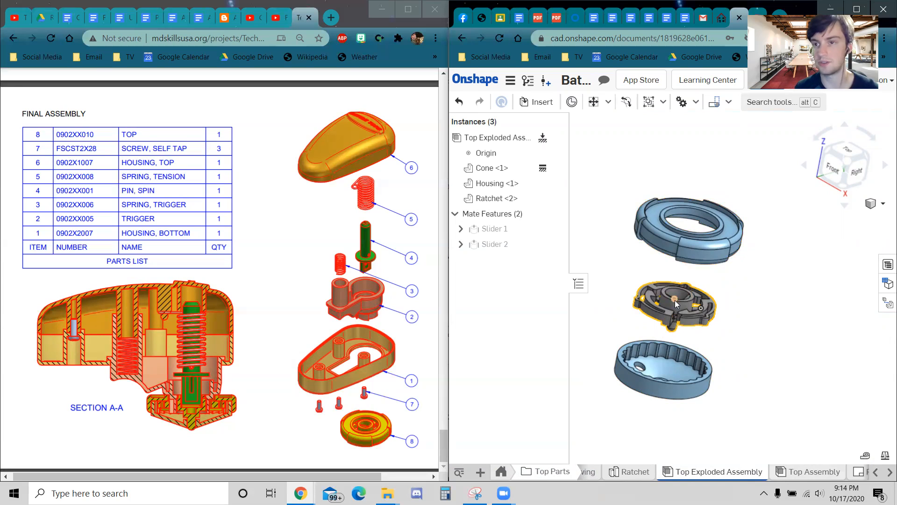
Step: Create a drawing of the Top Exploded Assembly from a sheet template
{"action": "right_click", "coordinate": [727, 472]}
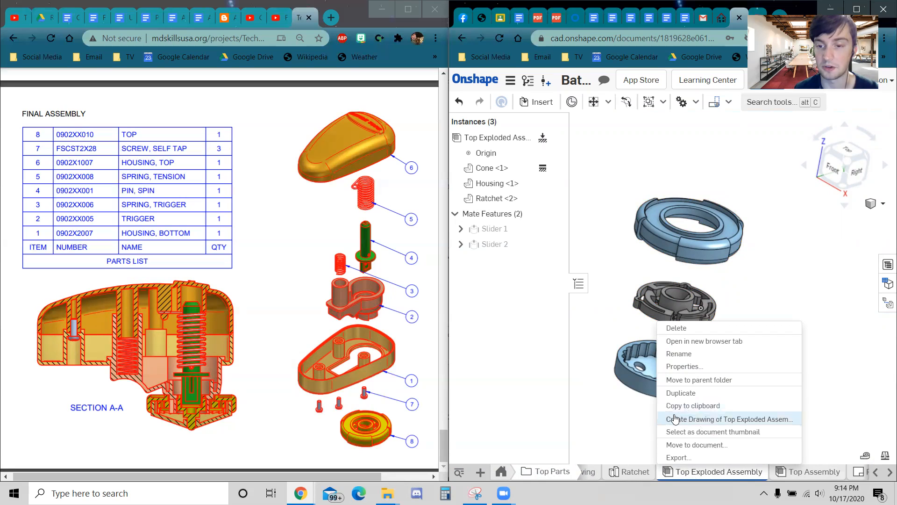
{"action": "left_click", "coordinate": [763, 419]}
{"action": "double_click", "coordinate": [617, 185]}
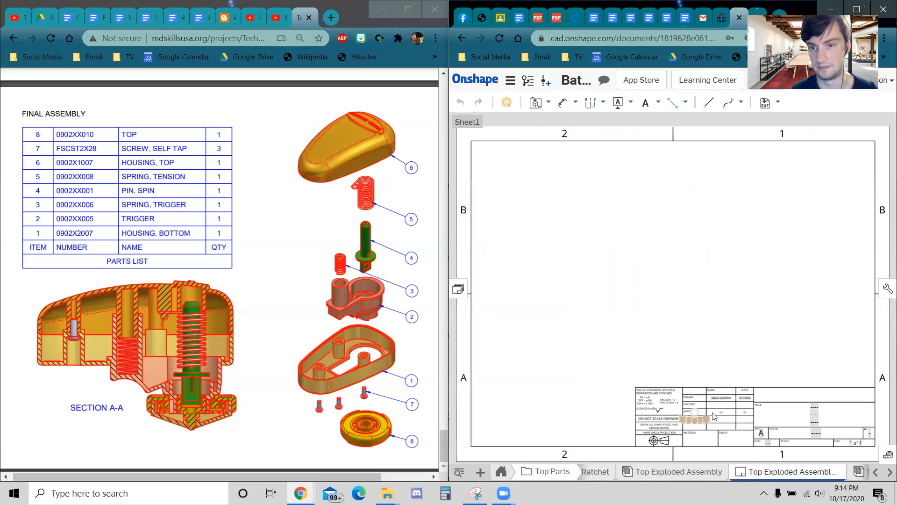
{"action": "left_click", "coordinate": [673, 288]}
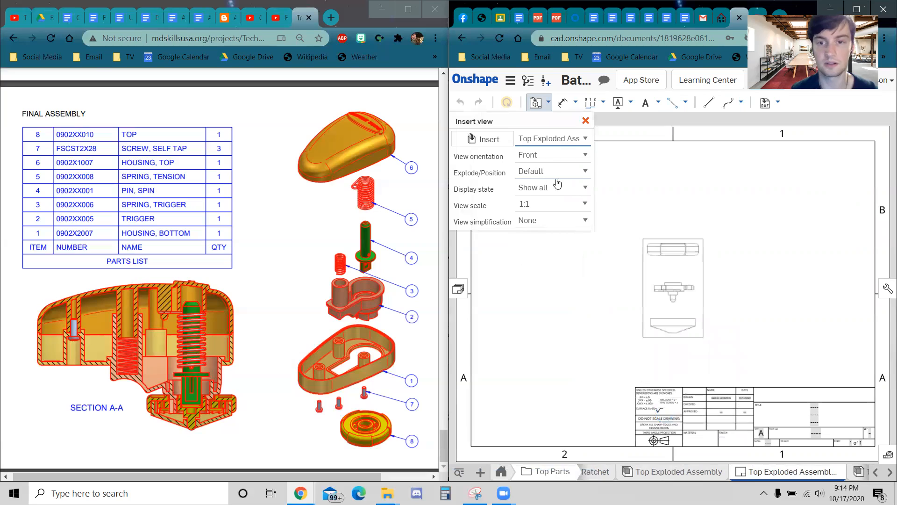
Step: Find the Top Assembly page in TechnicalDraft.pdf and place a matching isometric view at 2:1 scale near the drawing sheet's right edge
{"action": "scroll", "coordinate": [318, 285], "scroll_direction": "up", "scroll_amount": 15}
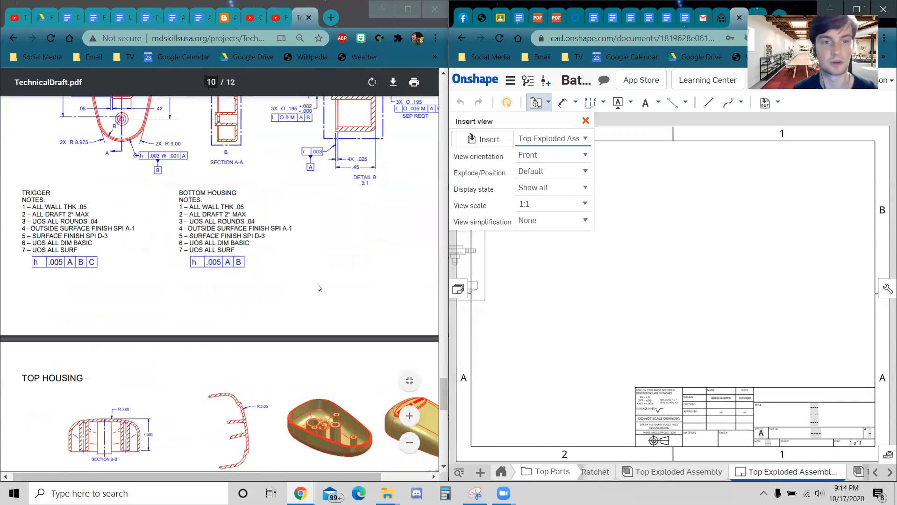
{"action": "scroll", "coordinate": [327, 294], "scroll_direction": "up", "scroll_amount": 10}
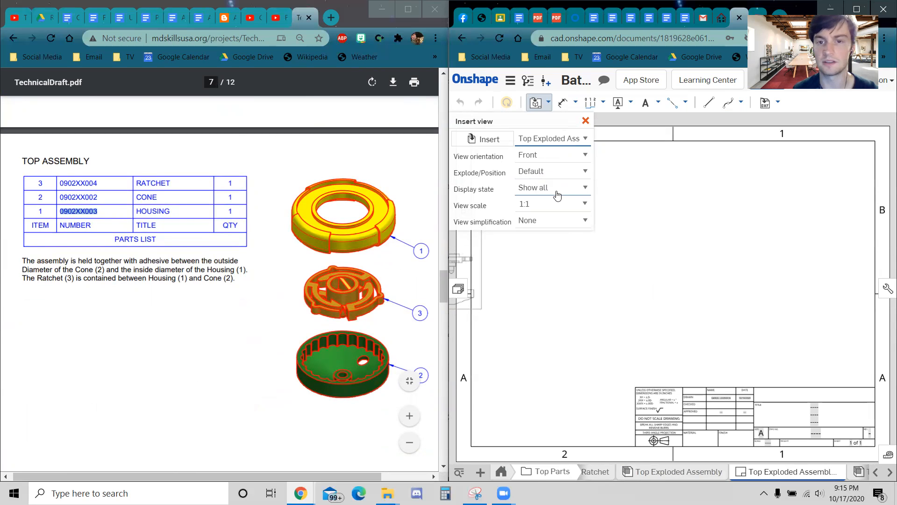
{"action": "left_click", "coordinate": [550, 157]}
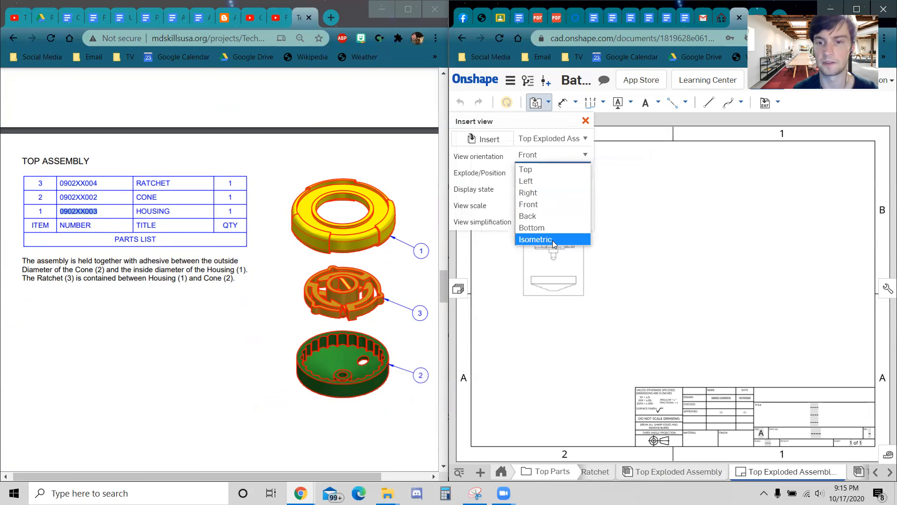
{"action": "left_click", "coordinate": [542, 239]}
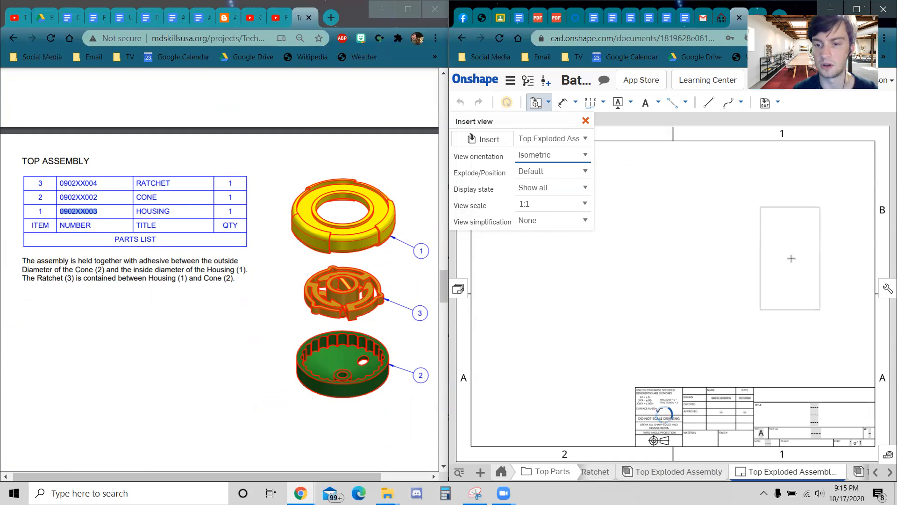
{"action": "left_click", "coordinate": [584, 204]}
{"action": "scroll", "coordinate": [550, 246], "scroll_direction": "down", "scroll_amount": 5}
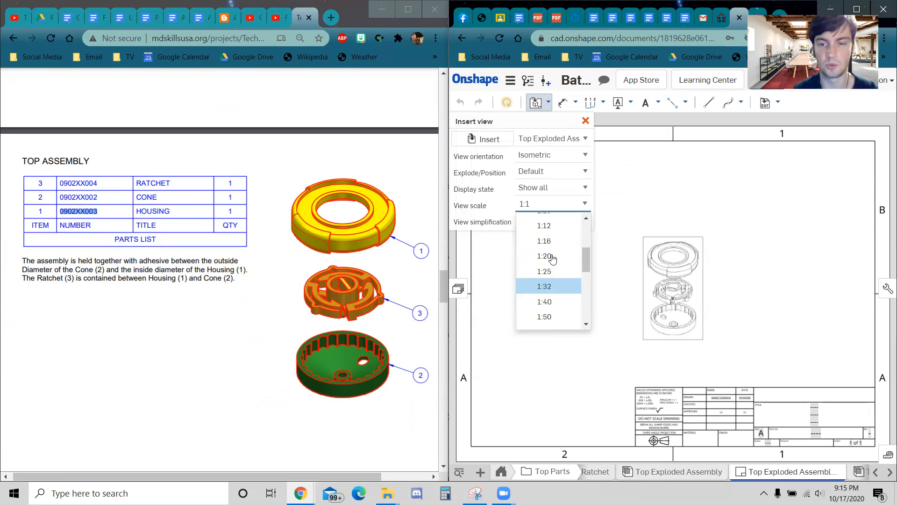
{"action": "left_click", "coordinate": [556, 246]}
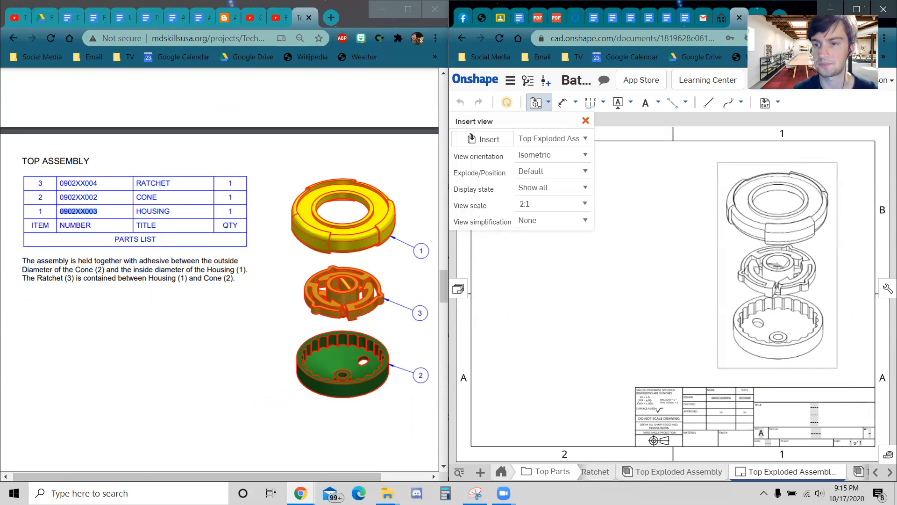
{"action": "left_click", "coordinate": [775, 265]}
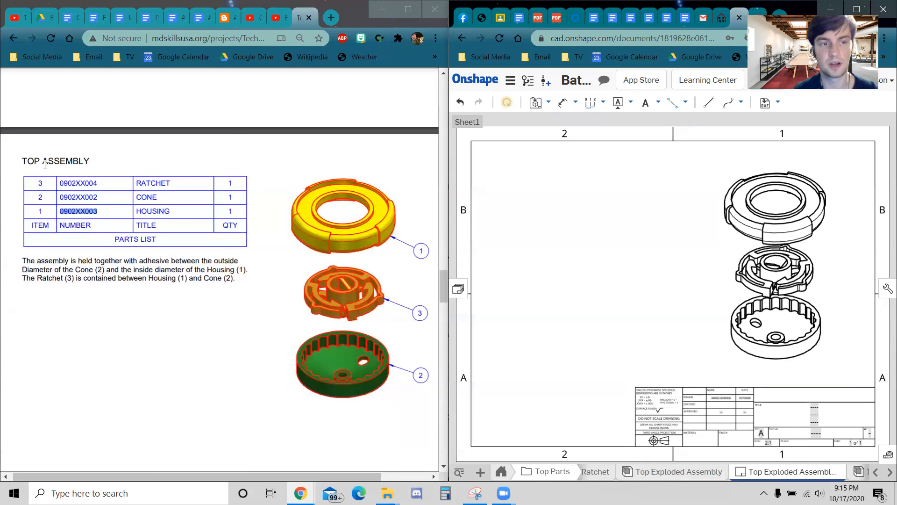
Step: Read the Top Assembly parts list and the note on how the parts are held together in the reference PDF
{"action": "left_click", "coordinate": [38, 183]}
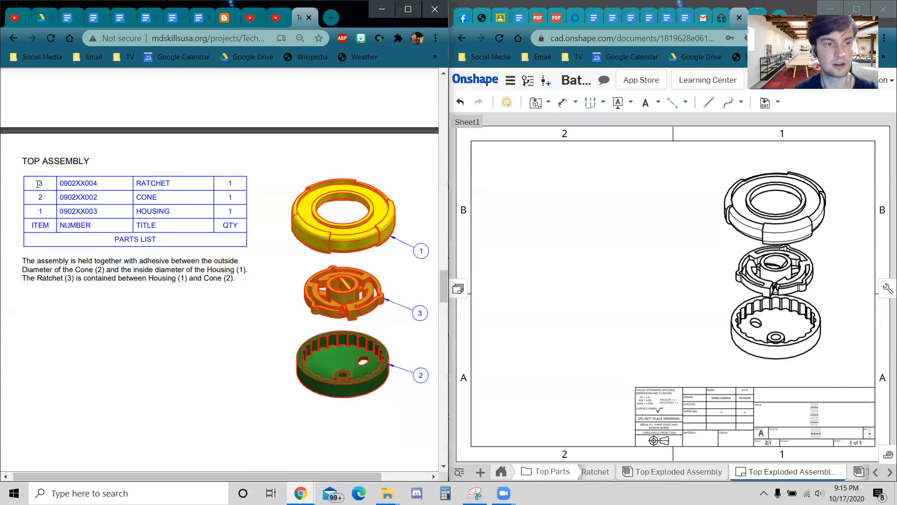
{"action": "left_click_drag", "start_coordinate": [186, 247], "coordinate": [132, 277]}
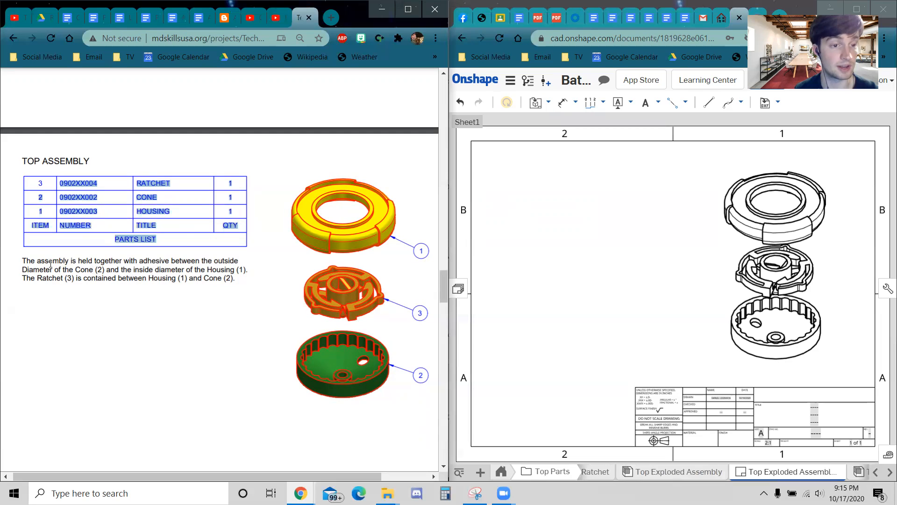
{"action": "left_click", "coordinate": [17, 266]}
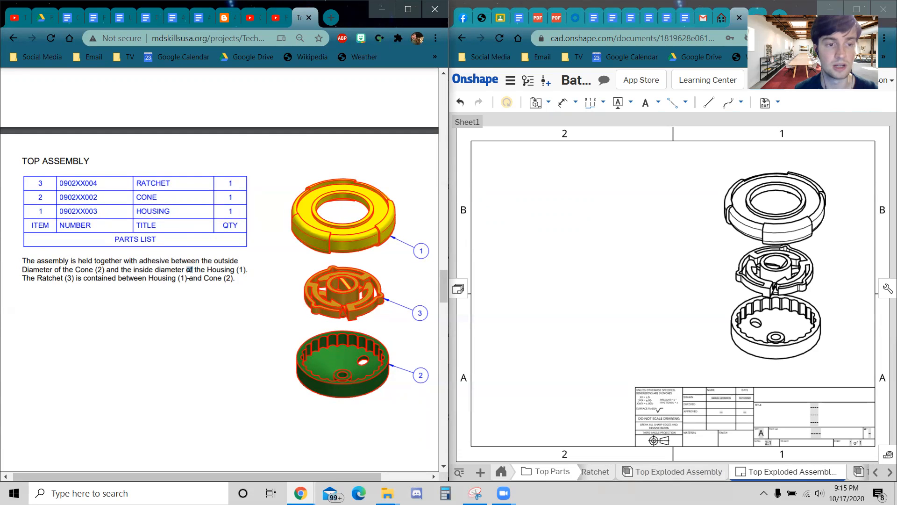
{"action": "left_click_drag", "start_coordinate": [189, 275], "coordinate": [189, 279]}
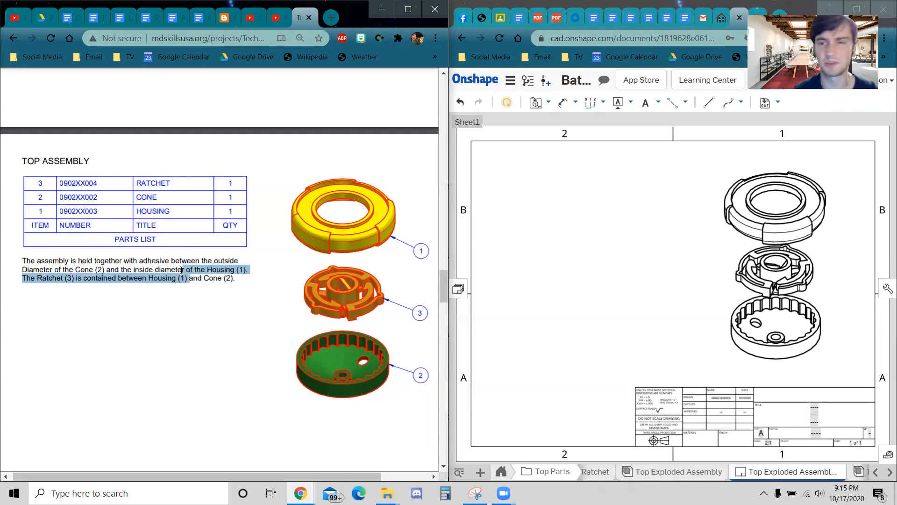
Step: Add a note beside the exploded view containing the PDF's three-line text on how the assembly is held together
{"action": "left_click", "coordinate": [646, 102]}
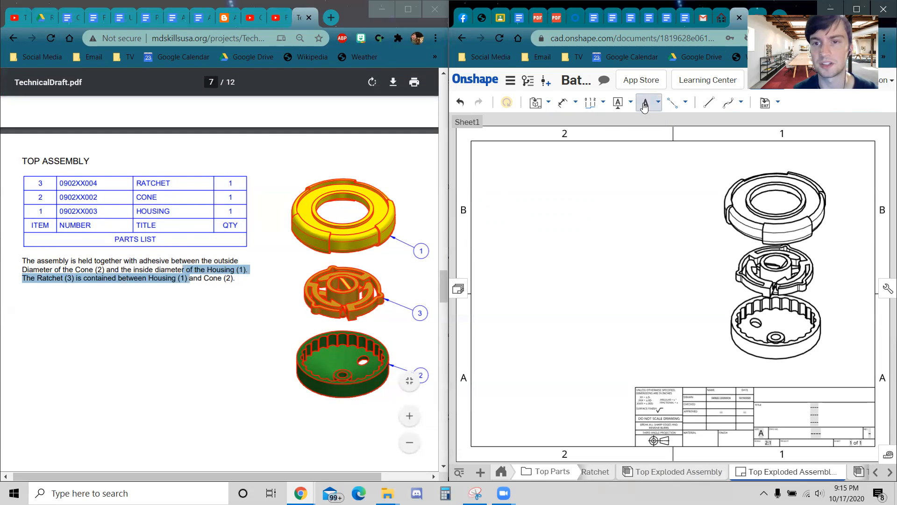
{"action": "left_click", "coordinate": [486, 260]}
{"action": "mouse_move", "coordinate": [245, 274]}
{"action": "left_mouse_down"}
{"action": "mouse_move", "coordinate": [19, 265]}
{"action": "mouse_move", "coordinate": [247, 274]}
{"action": "mouse_move", "coordinate": [239, 283]}
{"action": "left_mouse_up"}
{"action": "key", "text": "ctrl+c"}
{"action": "left_click", "coordinate": [19, 264]}
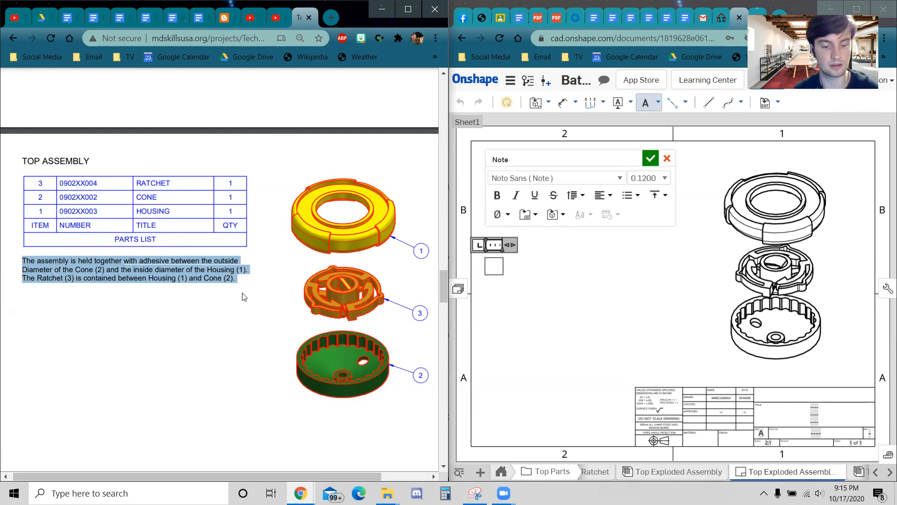
{"action": "left_click", "coordinate": [496, 264]}
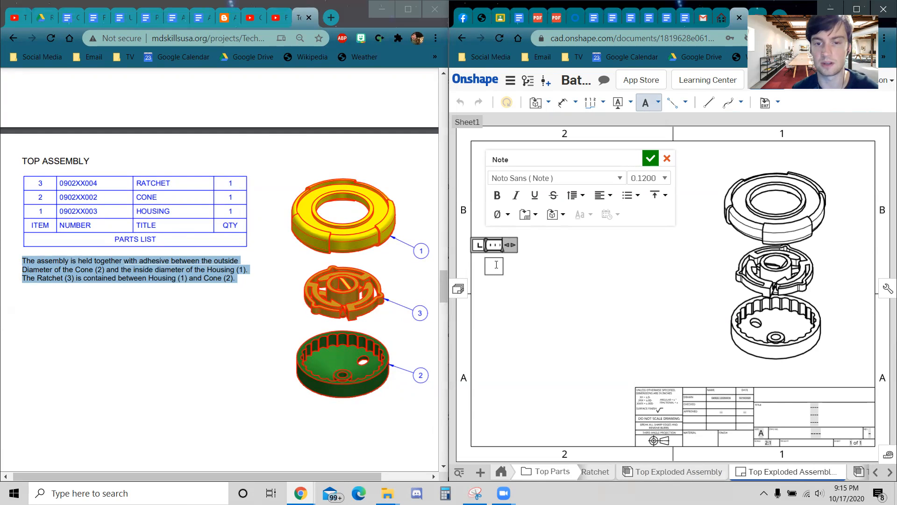
{"action": "key", "text": "ctrl+v"}
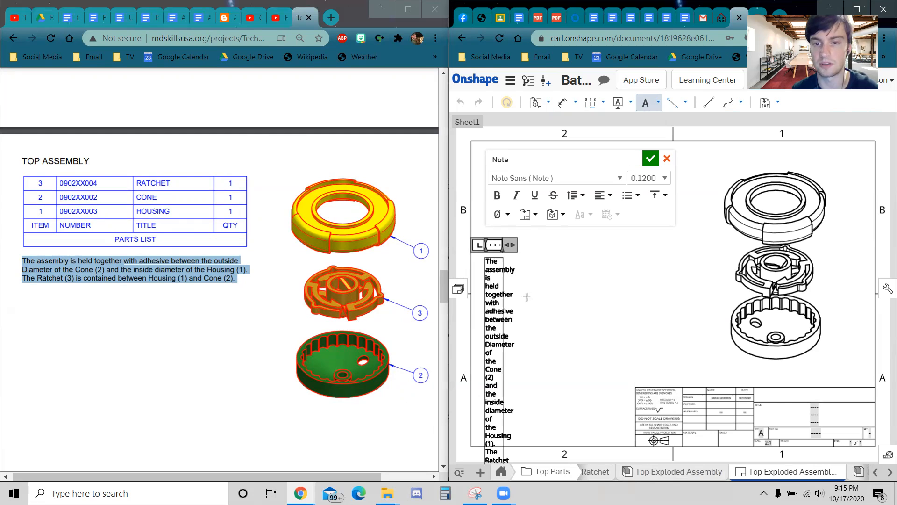
Step: Widen the assembly note until its text fits on three lines, and finish the note
{"action": "left_click_drag", "start_coordinate": [521, 244], "coordinate": [672, 244]}
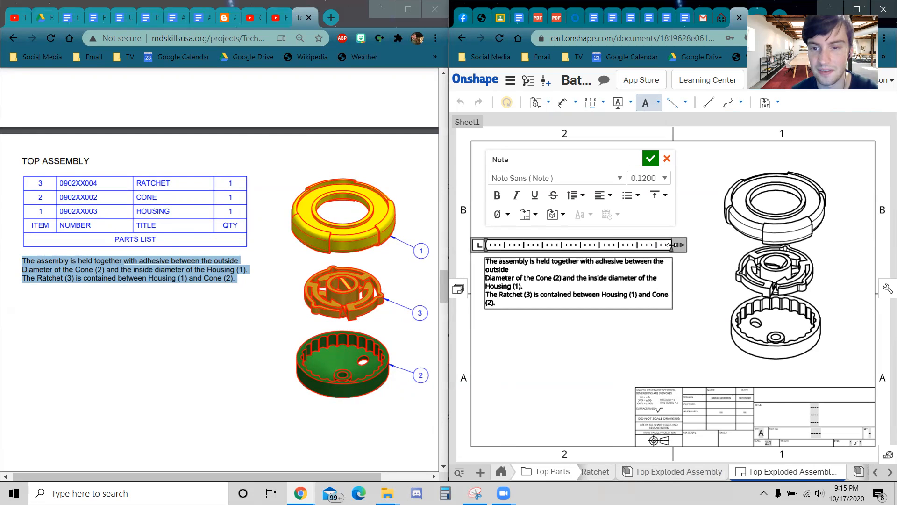
{"action": "left_click_drag", "start_coordinate": [679, 245], "coordinate": [693, 244]}
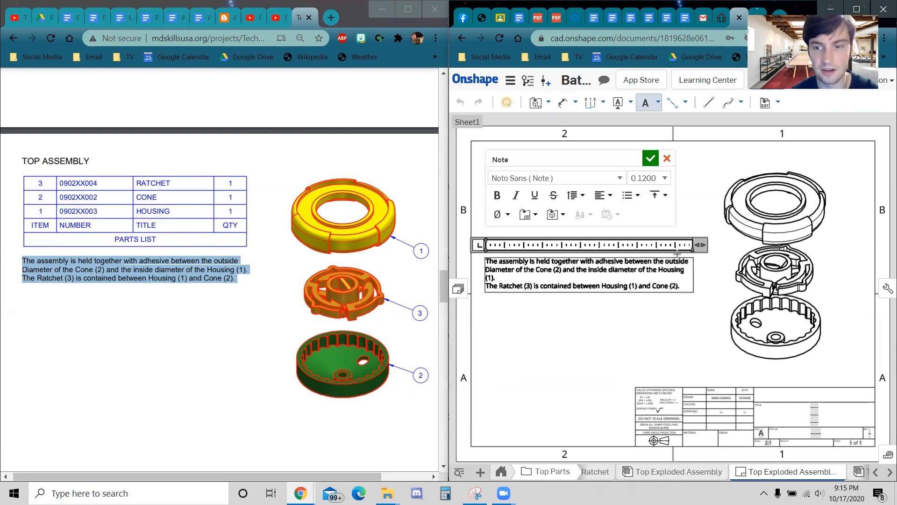
{"action": "left_click_drag", "start_coordinate": [700, 246], "coordinate": [720, 246]}
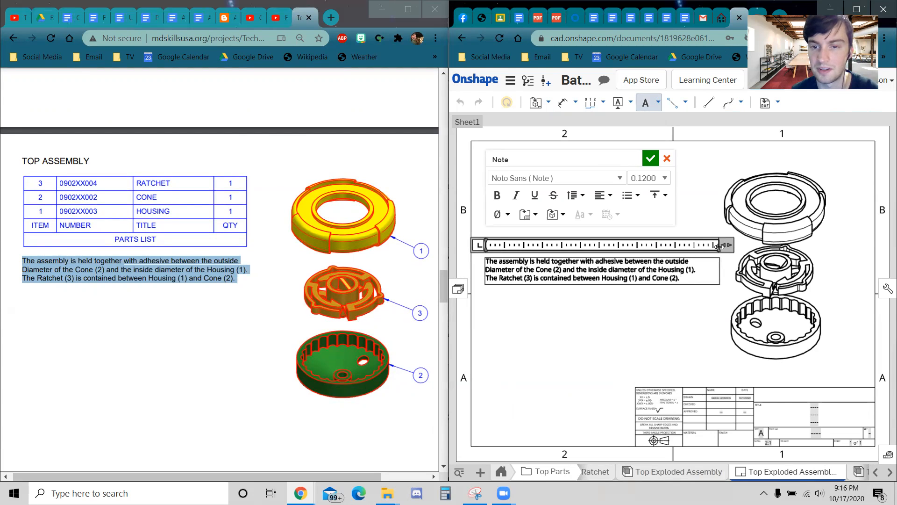
{"action": "left_click", "coordinate": [650, 318]}
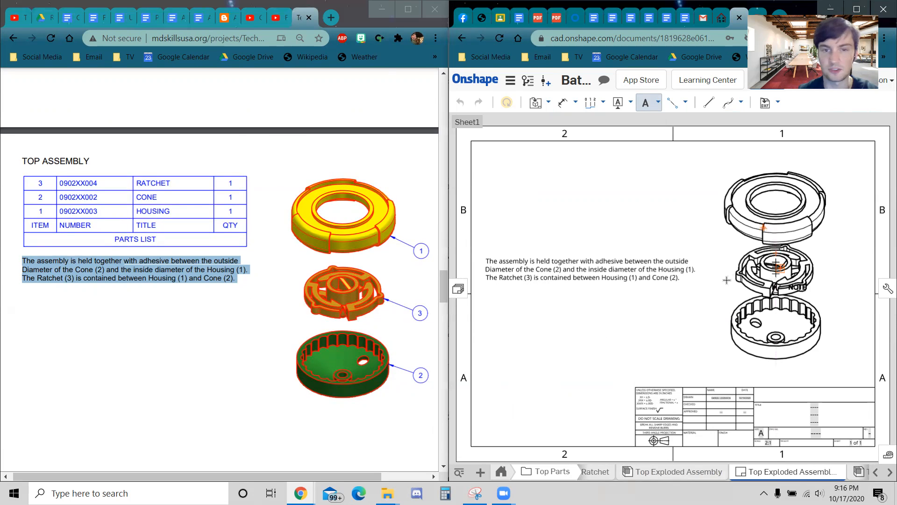
Step: Insert a flattened BOM table of the Top Exploded Assembly above the note, ordered bottom to top with its upper-right corner fixed
{"action": "left_click", "coordinate": [197, 323]}
{"action": "scroll", "coordinate": [197, 323], "scroll_direction": "right", "scroll_amount": 1}
{"action": "scroll", "coordinate": [175, 329], "scroll_direction": "left", "scroll_amount": 1}
{"action": "scroll", "coordinate": [168, 336], "scroll_direction": "down", "scroll_amount": 4}
{"action": "scroll", "coordinate": [168, 335], "scroll_direction": "up", "scroll_amount": 4}
{"action": "scroll", "coordinate": [166, 297], "scroll_direction": "right", "scroll_amount": 2}
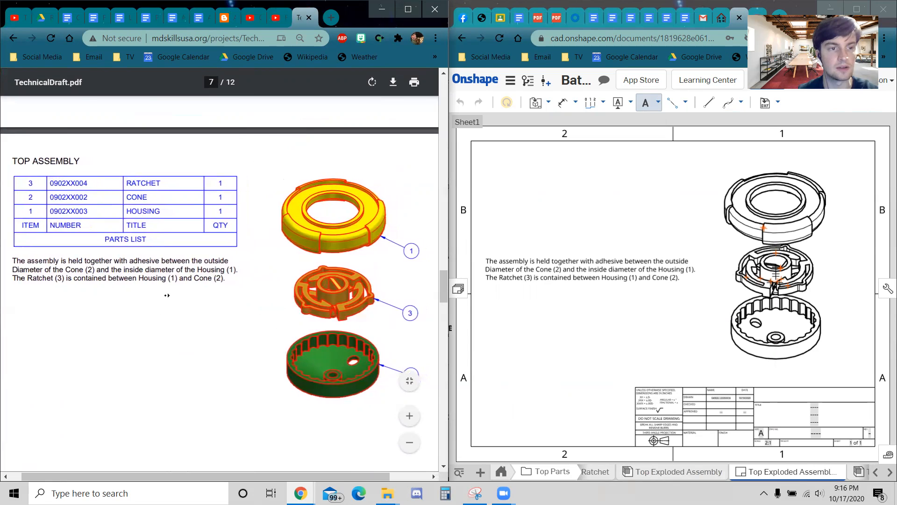
{"action": "left_click", "coordinate": [658, 103]}
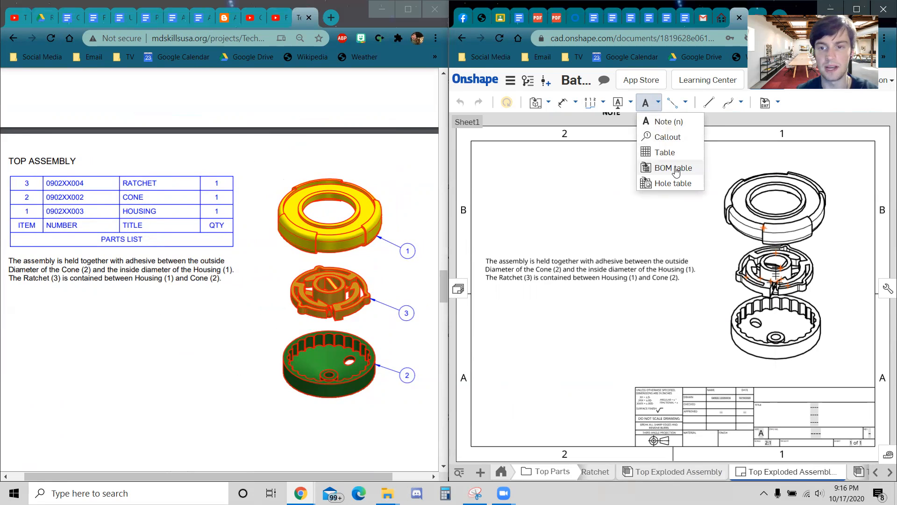
{"action": "left_click", "coordinate": [676, 168]}
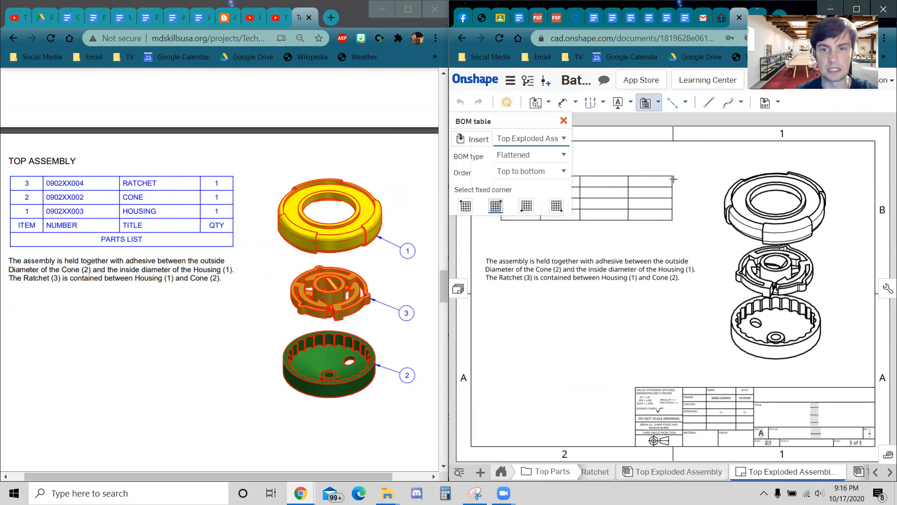
{"action": "left_click", "coordinate": [546, 179]}
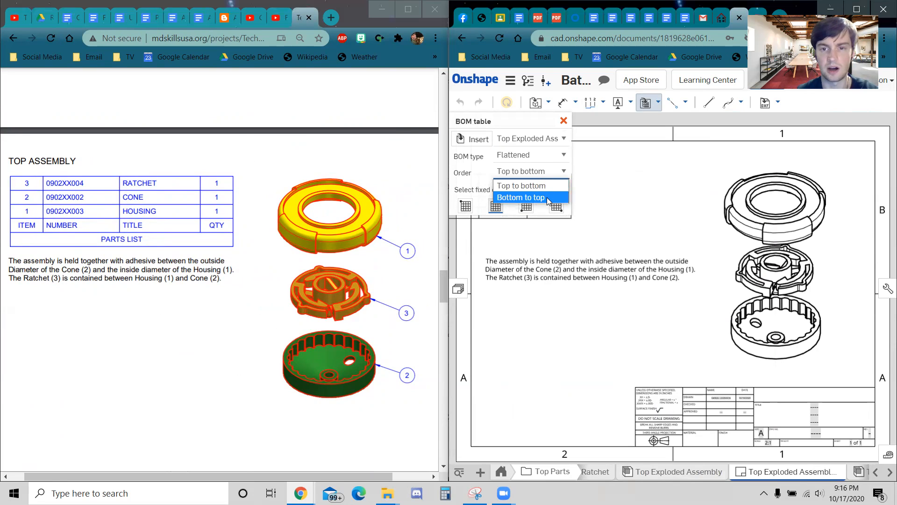
{"action": "left_click", "coordinate": [547, 198]}
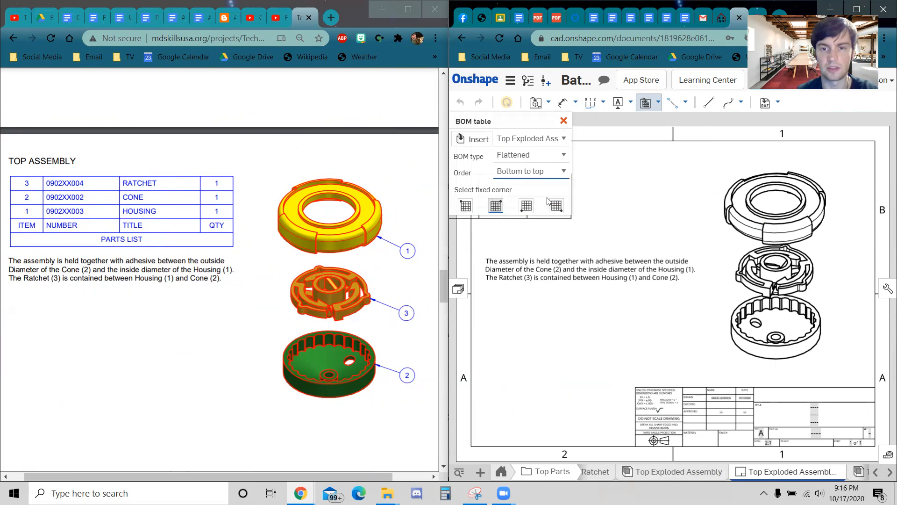
{"action": "left_click", "coordinate": [674, 167]}
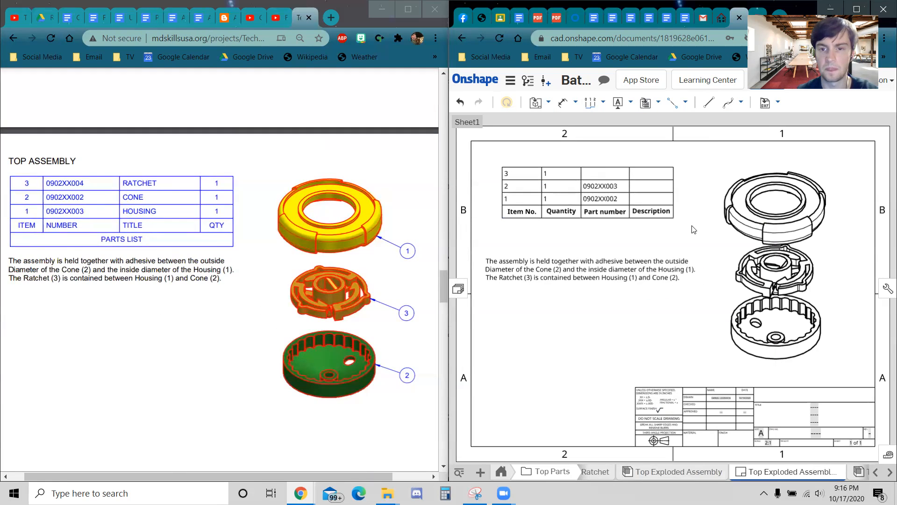
Step: Examine the BOM table's part number header cell and the table's BOM type and order options
{"action": "left_click", "coordinate": [627, 212]}
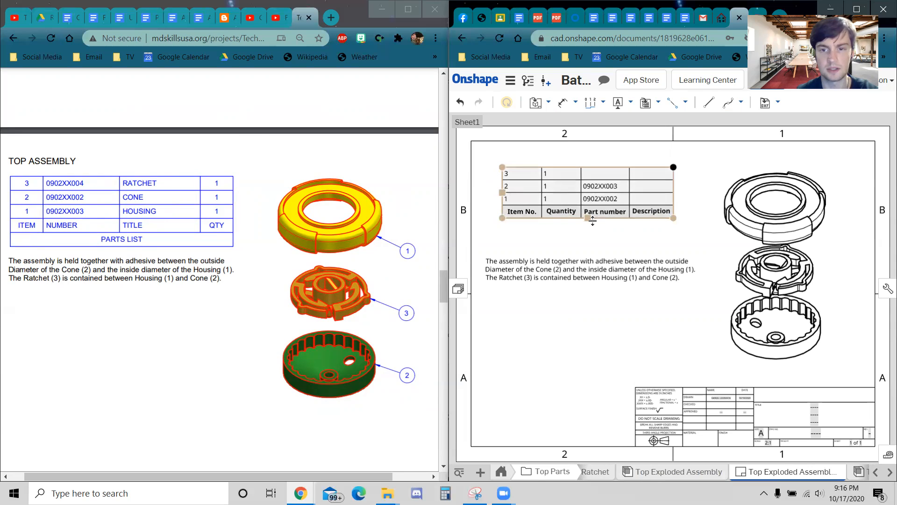
{"action": "left_click", "coordinate": [626, 213]}
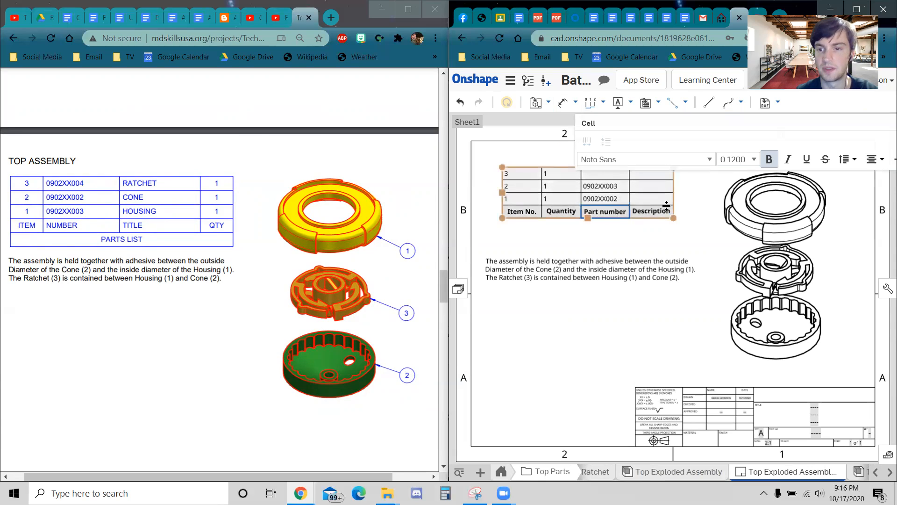
{"action": "left_click", "coordinate": [674, 220]}
{"action": "double_click", "coordinate": [675, 219]}
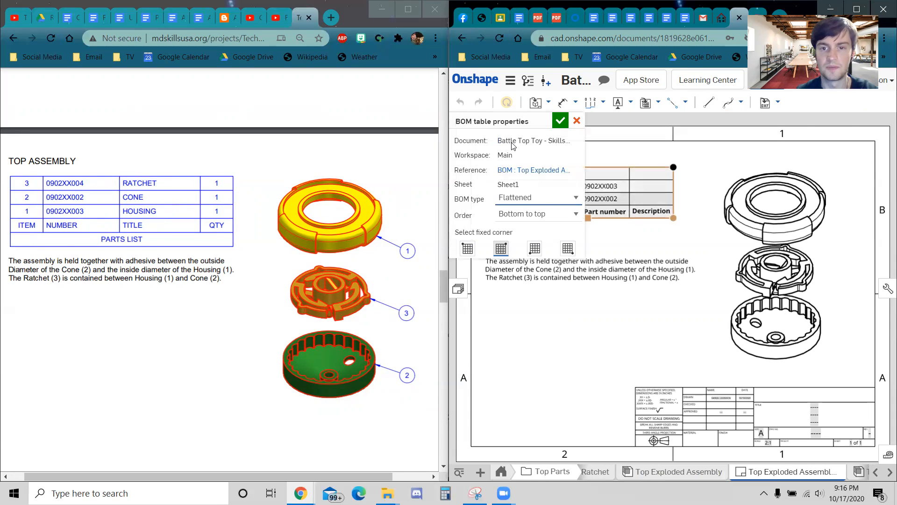
{"action": "left_click", "coordinate": [533, 198]}
{"action": "left_click", "coordinate": [549, 211]}
{"action": "left_click", "coordinate": [546, 200]}
{"action": "left_click", "coordinate": [545, 212]}
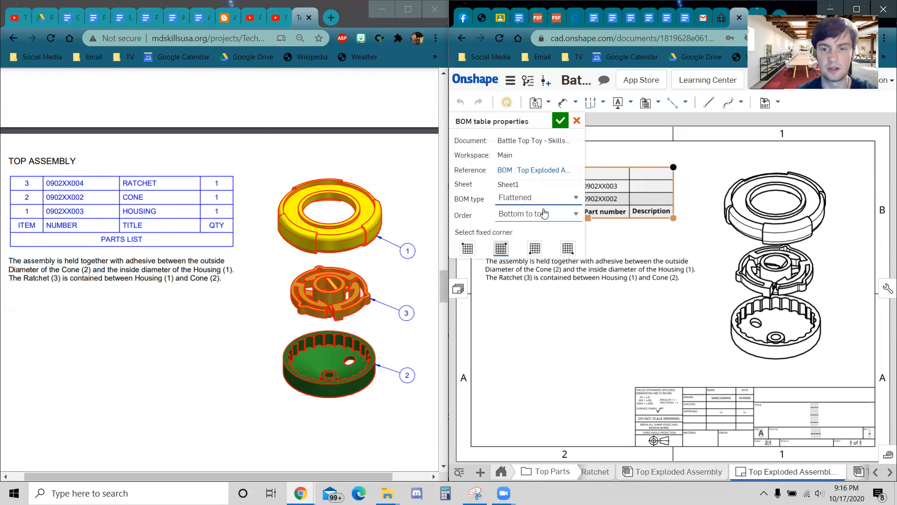
{"action": "left_click", "coordinate": [545, 216]}
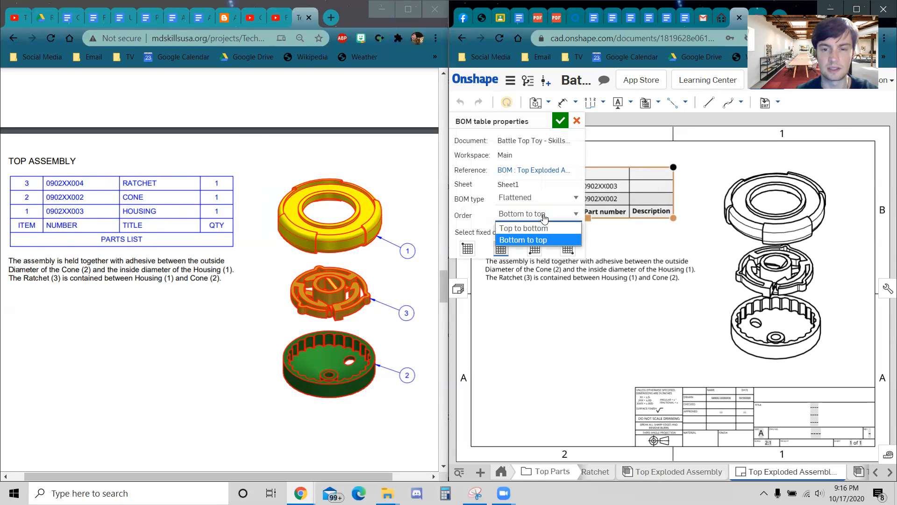
{"action": "left_click", "coordinate": [544, 218]}
{"action": "left_click", "coordinate": [559, 122]}
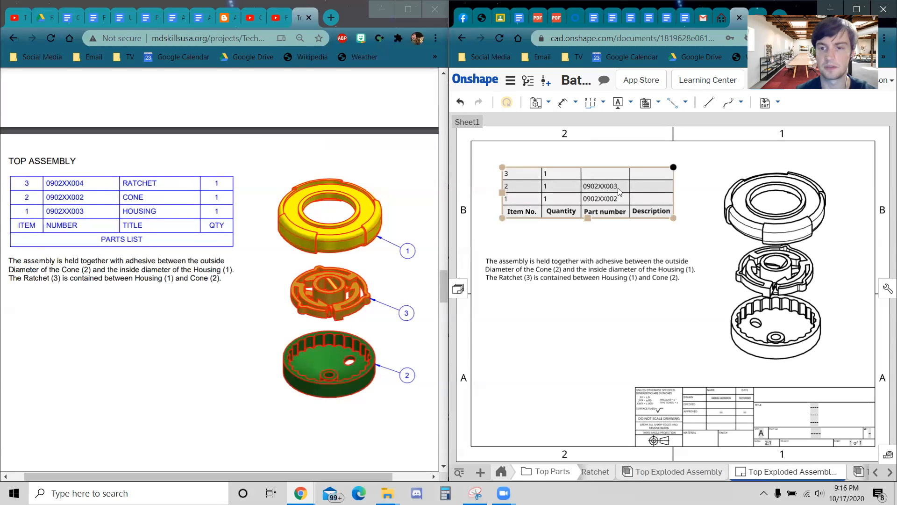
{"action": "left_click", "coordinate": [685, 103]}
{"action": "left_click", "coordinate": [684, 105]}
{"action": "left_click", "coordinate": [658, 105]}
{"action": "left_click", "coordinate": [658, 105]}
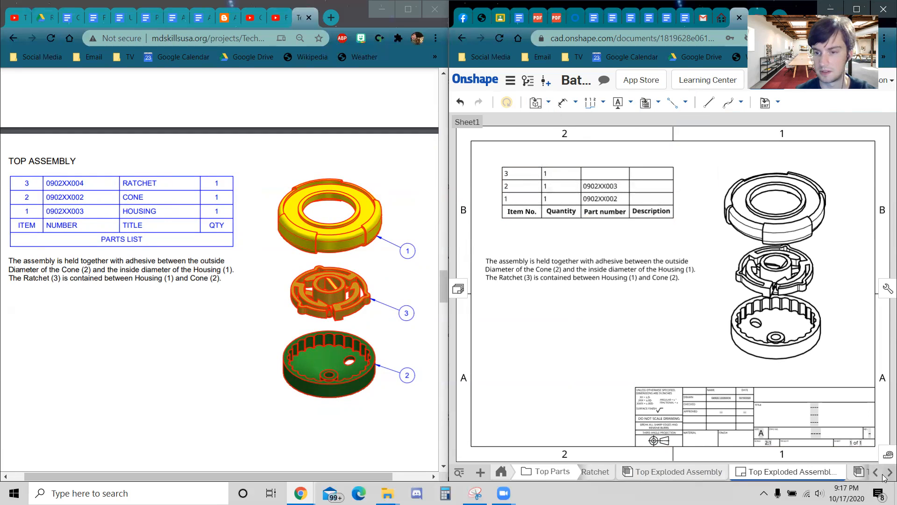
Step: Inspect the title block and the note options of its drawn-date field
{"action": "middle_click_drag", "start_coordinate": [749, 368], "coordinate": [721, 340]}
{"action": "left_click", "coordinate": [591, 165]}
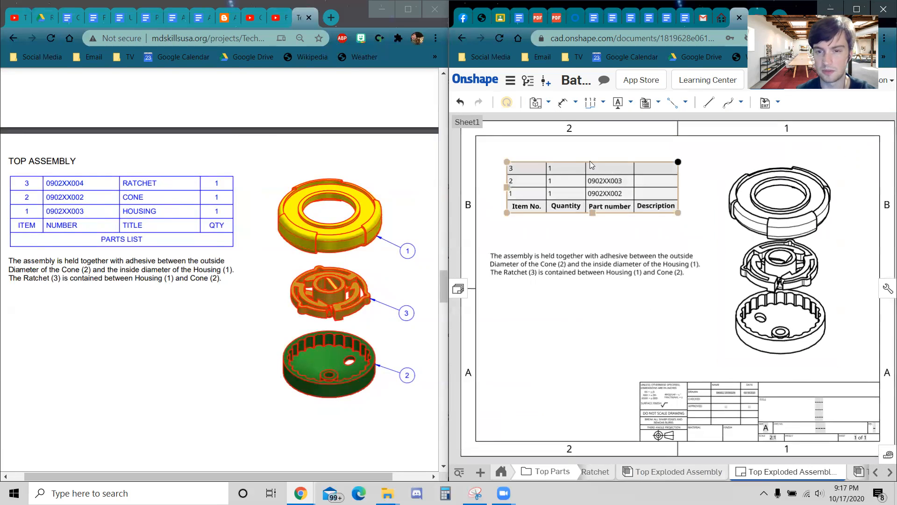
{"action": "scroll", "coordinate": [790, 299], "scroll_direction": "up", "scroll_amount": 5}
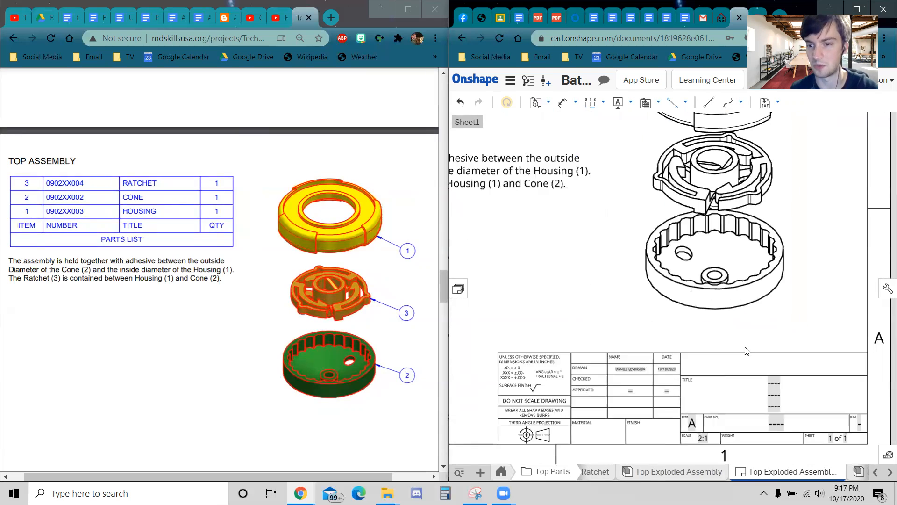
{"action": "middle_click_drag", "start_coordinate": [782, 265], "coordinate": [803, 218]}
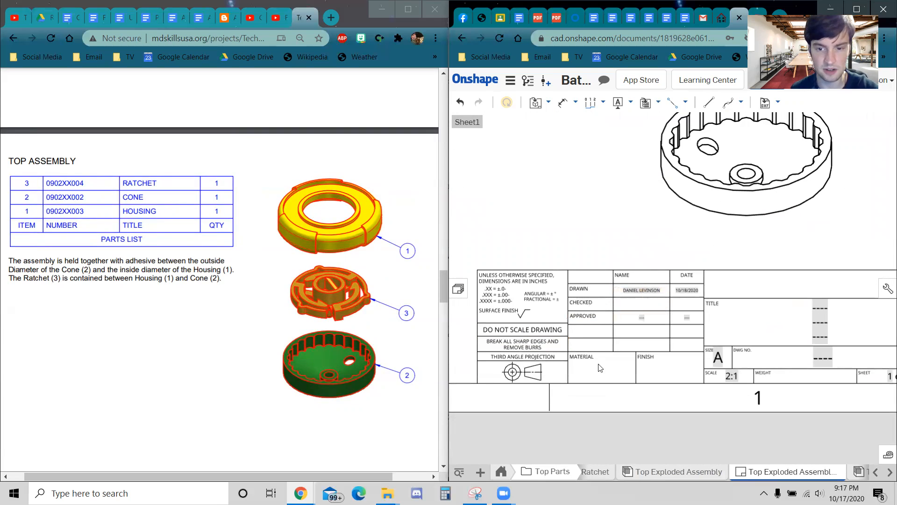
{"action": "scroll", "coordinate": [634, 296], "scroll_direction": "up", "scroll_amount": 3}
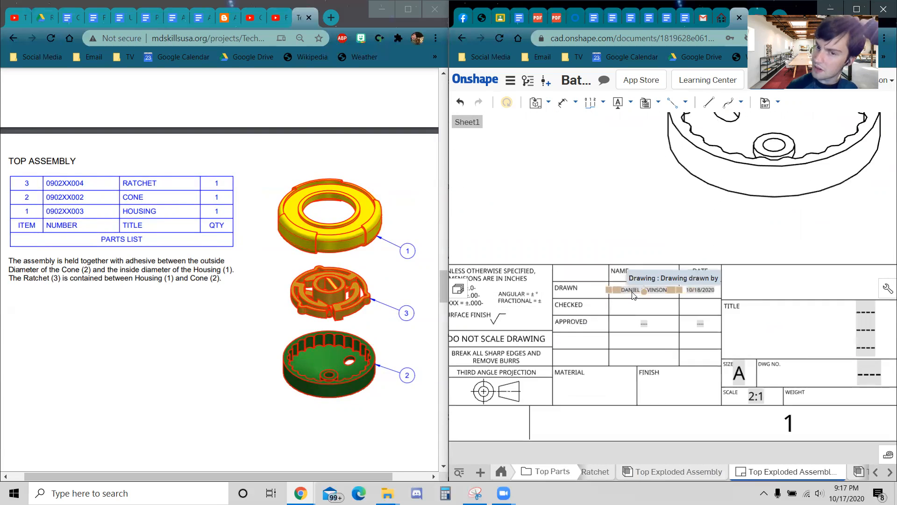
{"action": "middle_click_drag", "start_coordinate": [701, 312], "coordinate": [664, 318]}
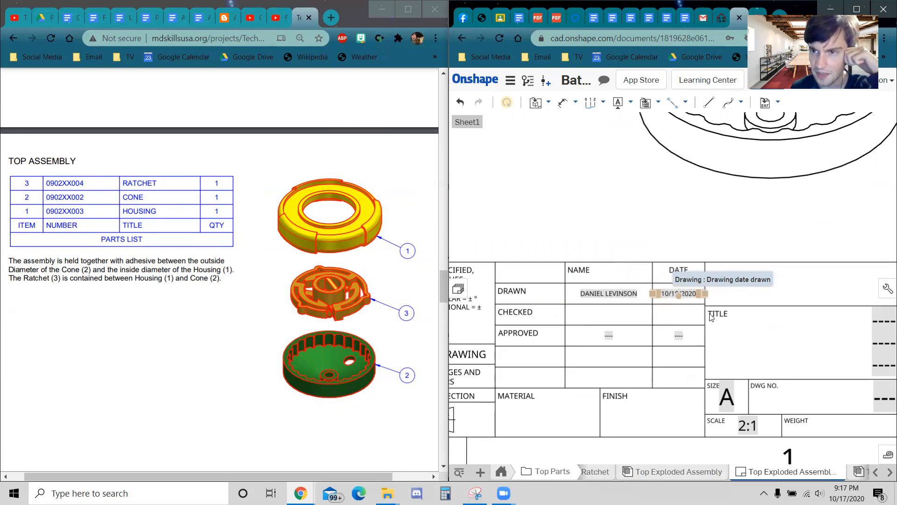
{"action": "double_click", "coordinate": [685, 294]}
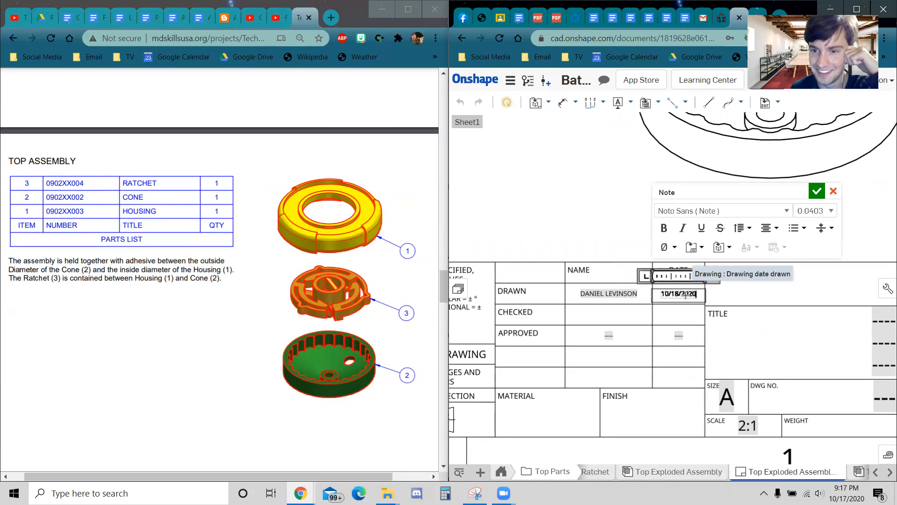
{"action": "left_click", "coordinate": [680, 294]}
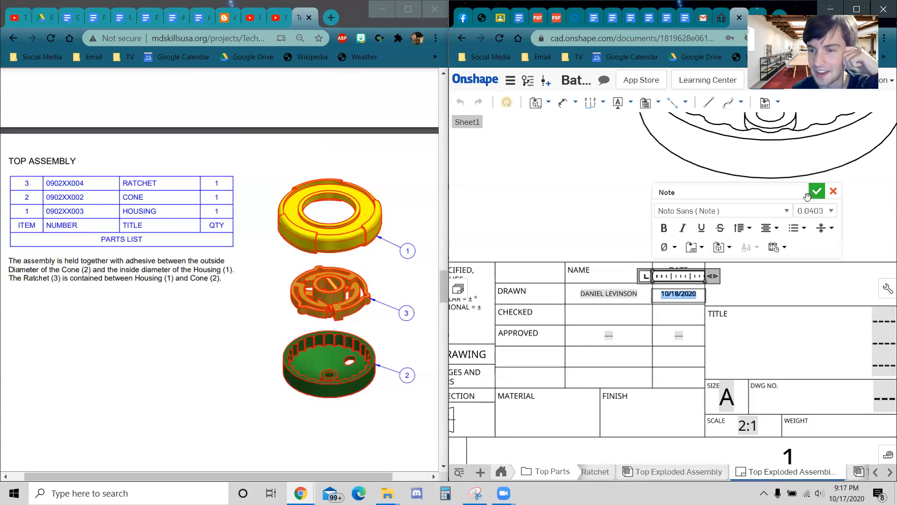
{"action": "left_click", "coordinate": [783, 251]}
{"action": "left_click", "coordinate": [783, 251]}
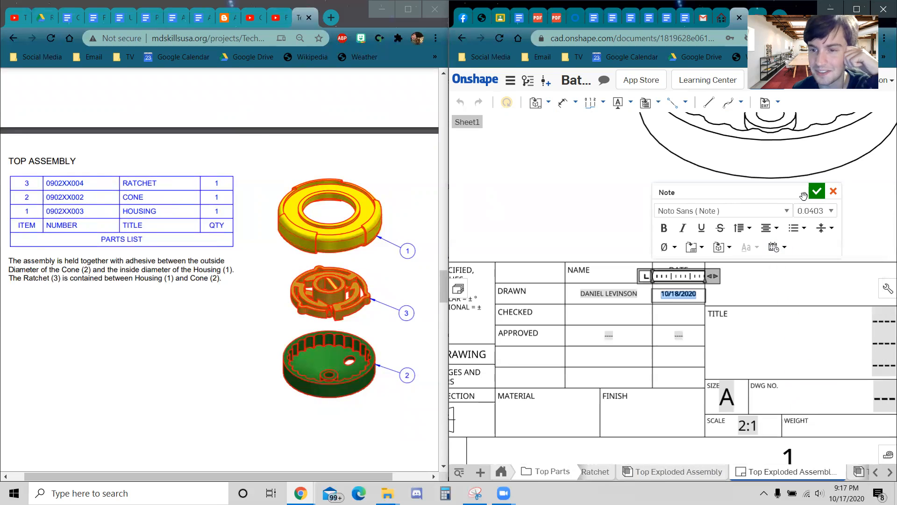
{"action": "left_click", "coordinate": [817, 191]}
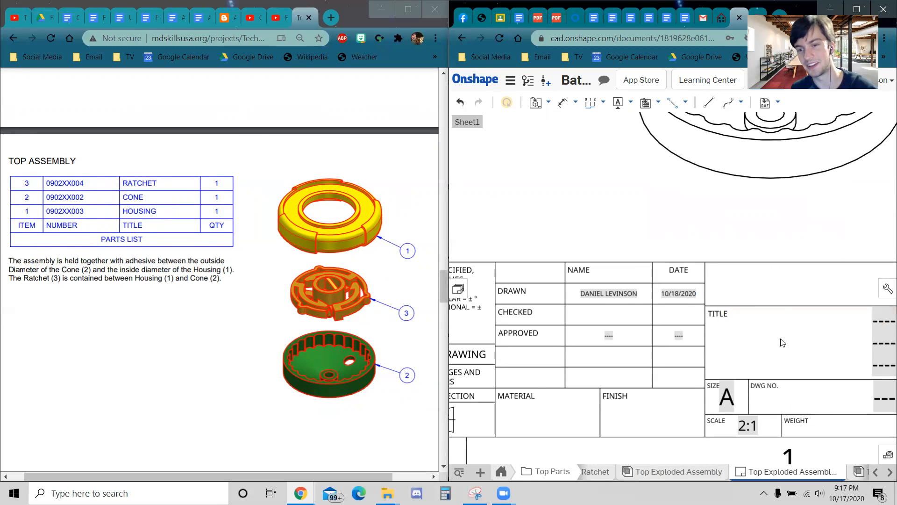
Step: Replace the placeholder in the title block's first title line with "Battle Top Toy"
{"action": "scroll", "coordinate": [748, 291], "scroll_direction": "down", "scroll_amount": 5}
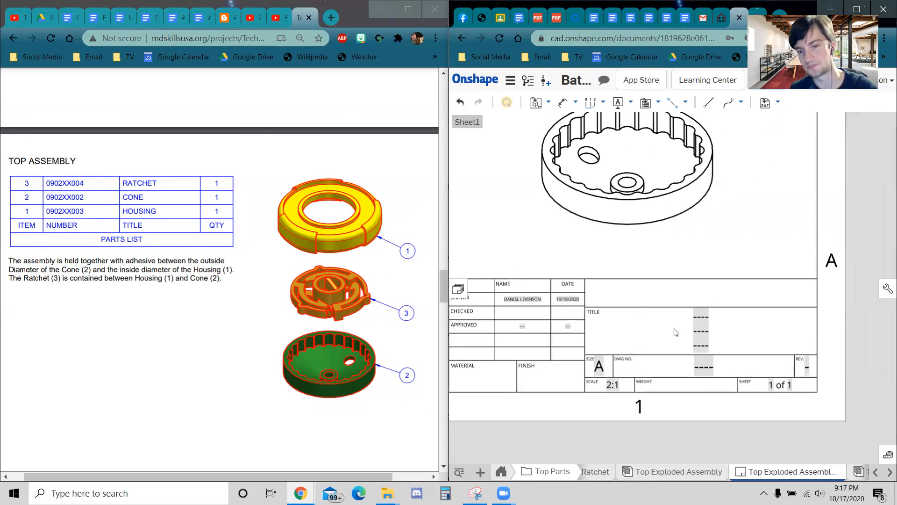
{"action": "scroll", "coordinate": [721, 318], "scroll_direction": "up", "scroll_amount": 3}
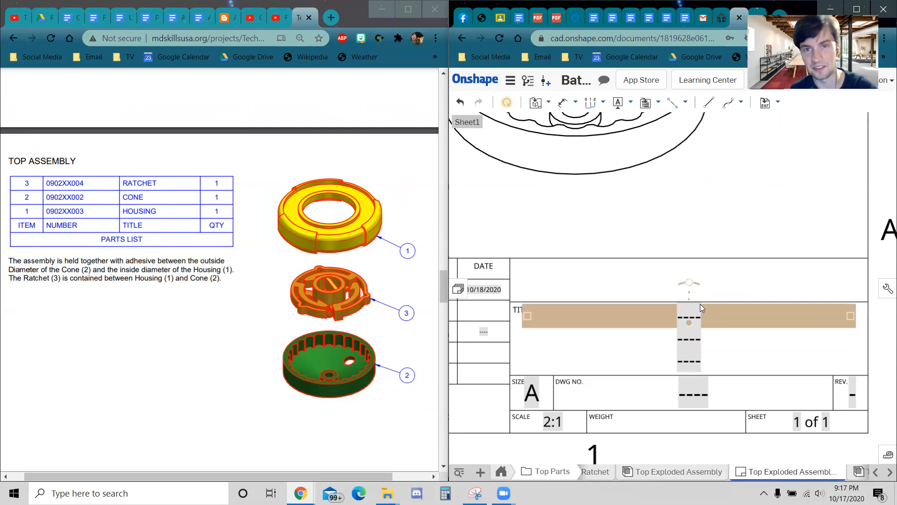
{"action": "left_click", "coordinate": [706, 315]}
{"action": "double_click", "coordinate": [706, 317]}
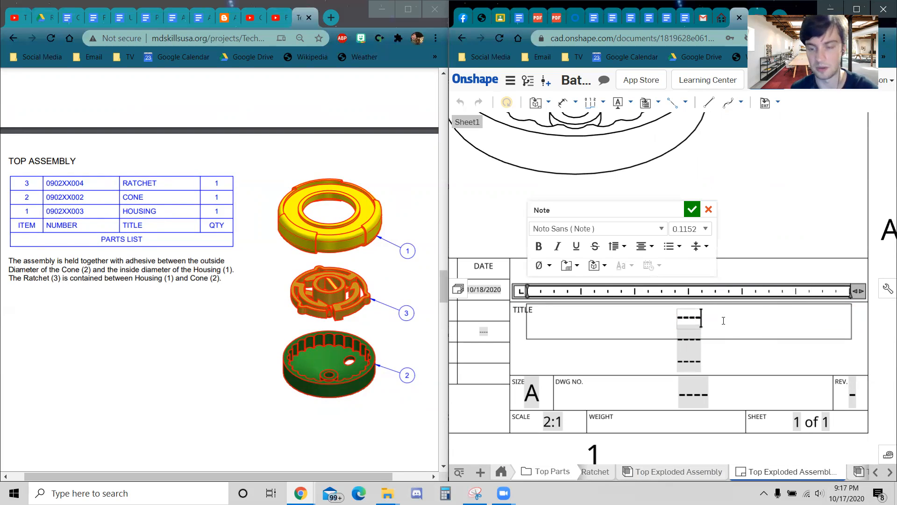
{"action": "key", "text": "BackSpace"}
{"action": "type", "text": "Battle Top"}
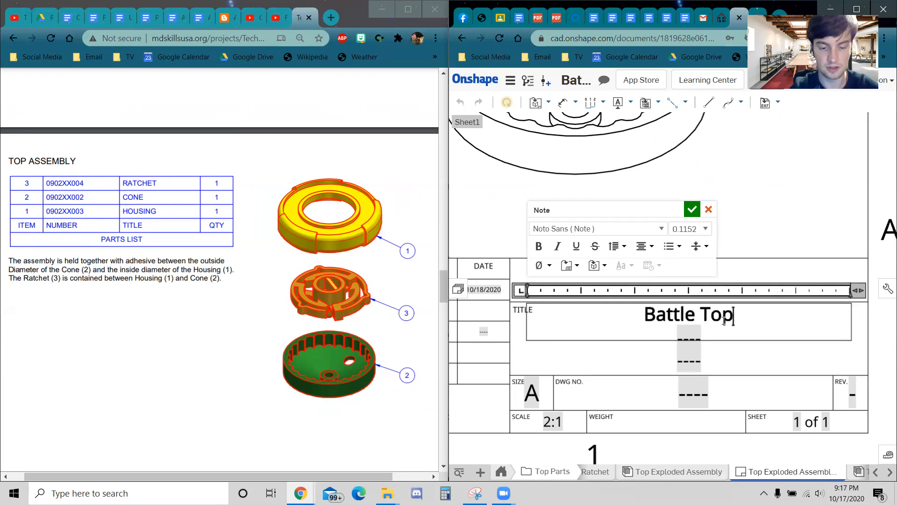
{"action": "type", "text": " Toy"}
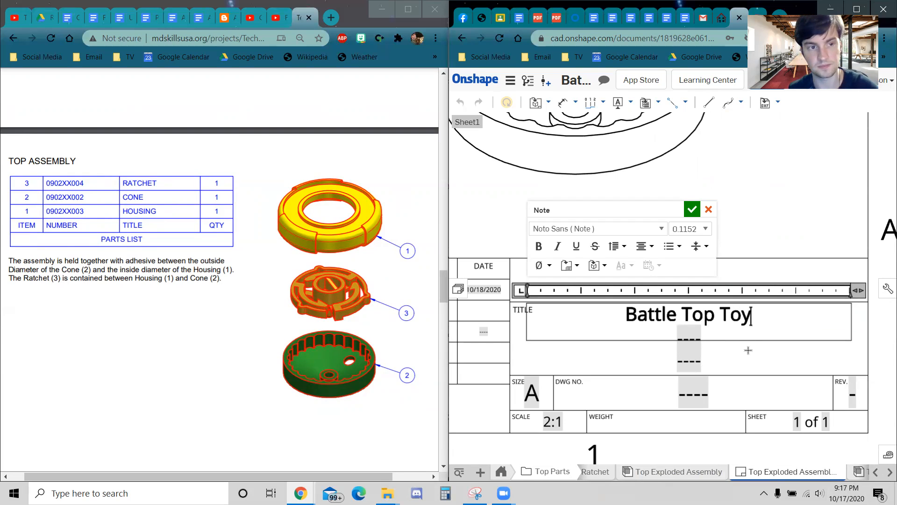
Step: Finish the first title line in the title block as Battle Top Toy and set the second line to SkillsUSA 2013
{"action": "left_click", "coordinate": [692, 210]}
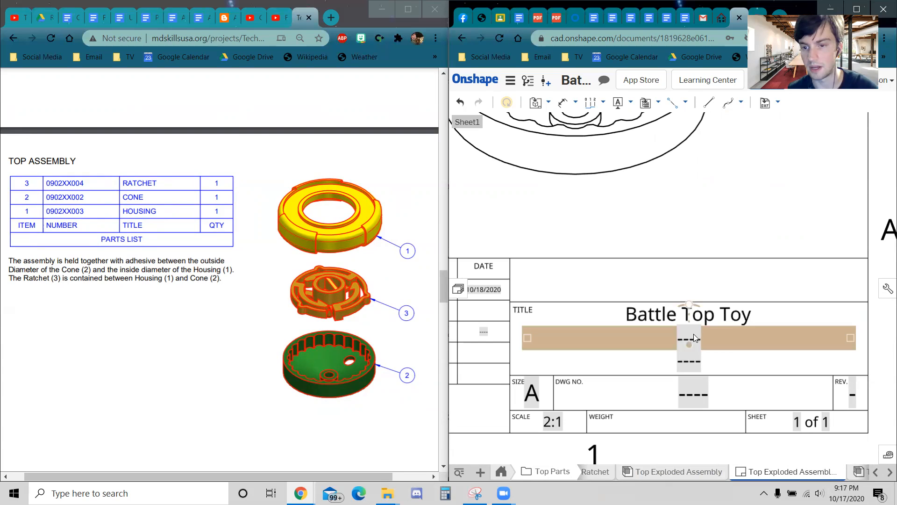
{"action": "double_click", "coordinate": [687, 337]}
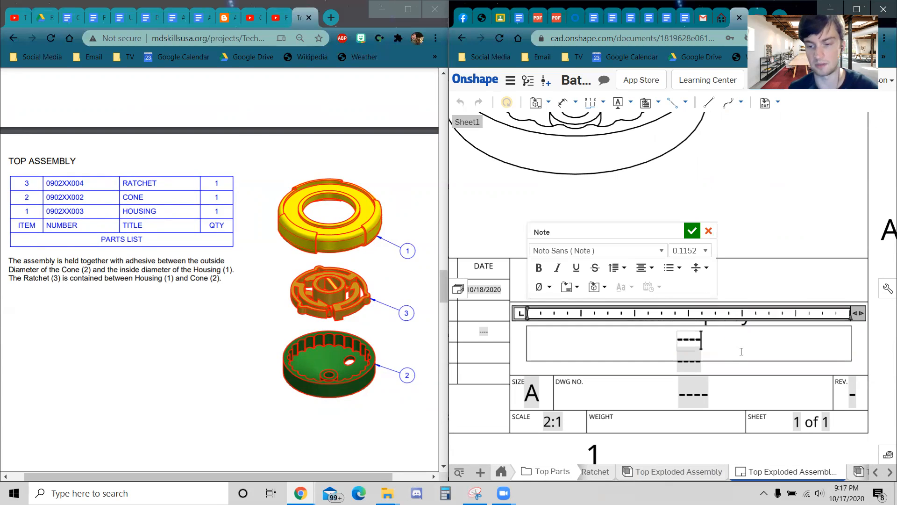
{"action": "type", "text": "Skill"}
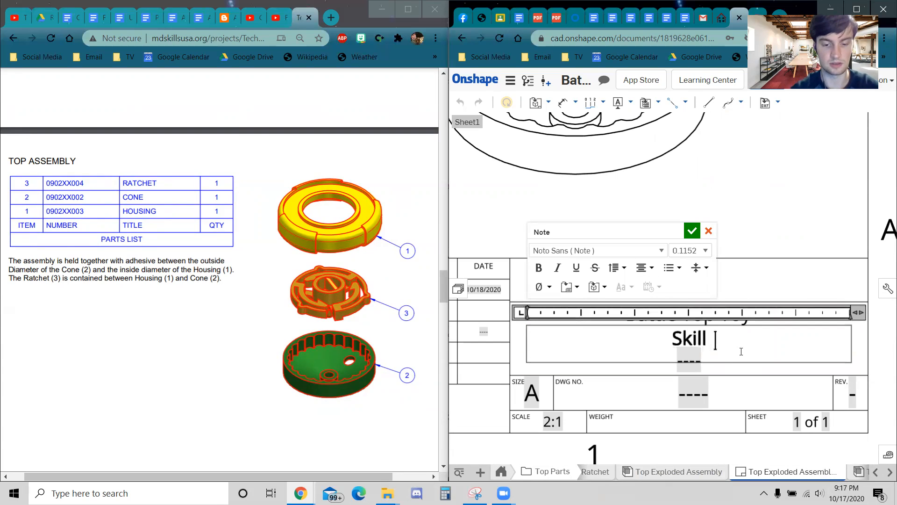
{"action": "type", "text": "sUSA 2013"}
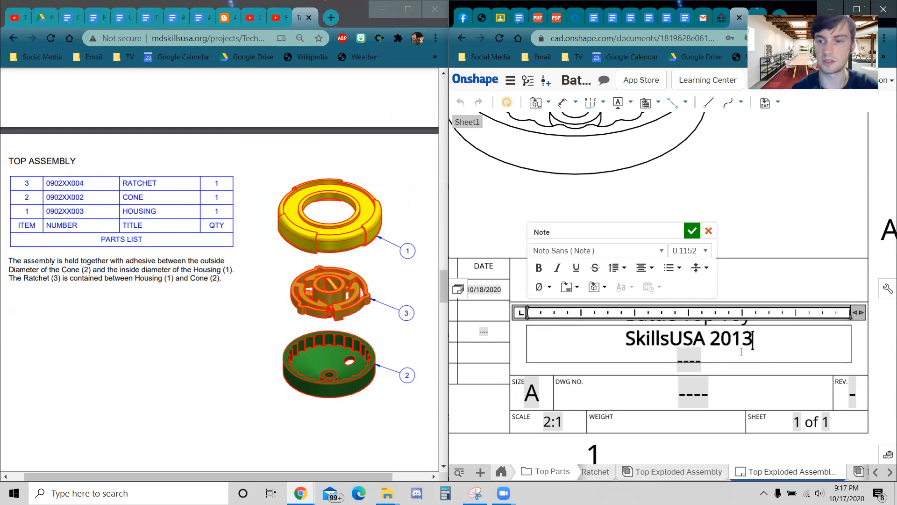
{"action": "left_click", "coordinate": [693, 234]}
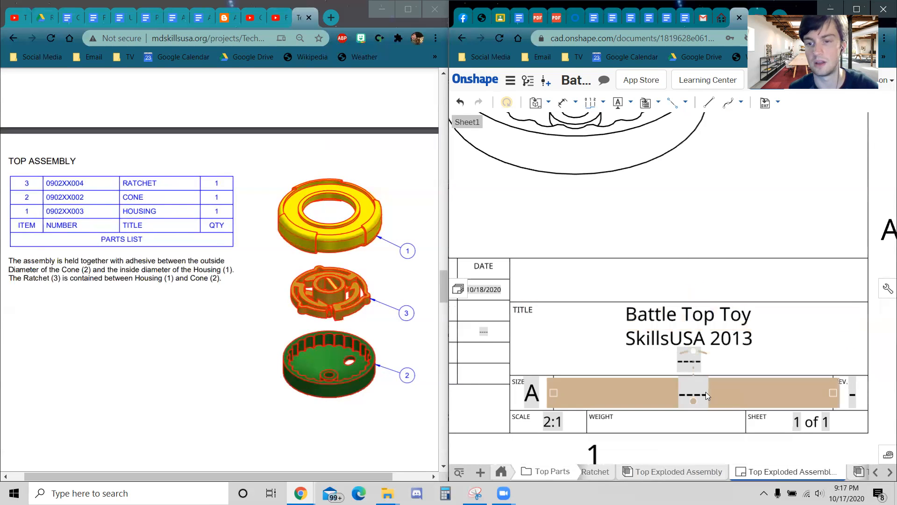
Step: Replace the placeholder in the title block's DWG NO. field with Top Assembly
{"action": "middle_click_drag", "start_coordinate": [708, 381], "coordinate": [709, 344]}
{"action": "double_click", "coordinate": [717, 354]}
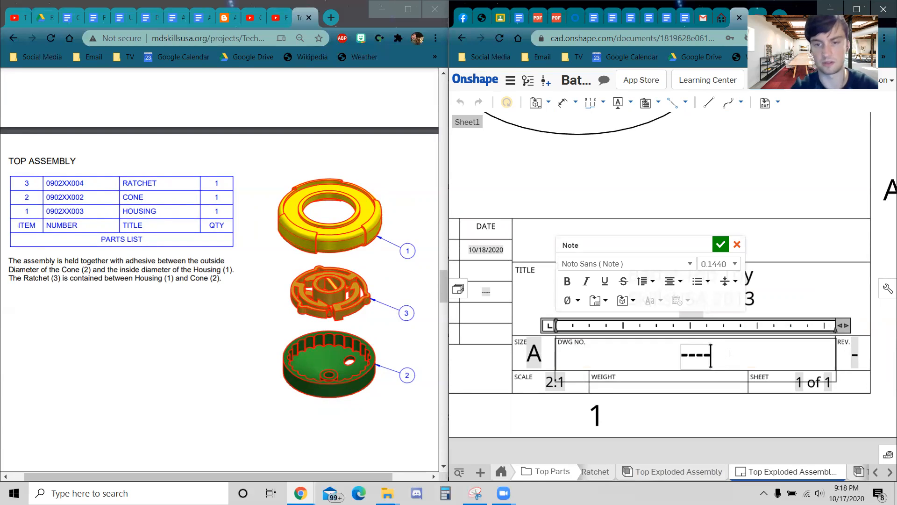
{"action": "key", "text": "BackSpace"}
{"action": "key", "text": "BackSpace"}
{"action": "key", "text": "BackSpace"}
{"action": "key", "text": "BackSpace"}
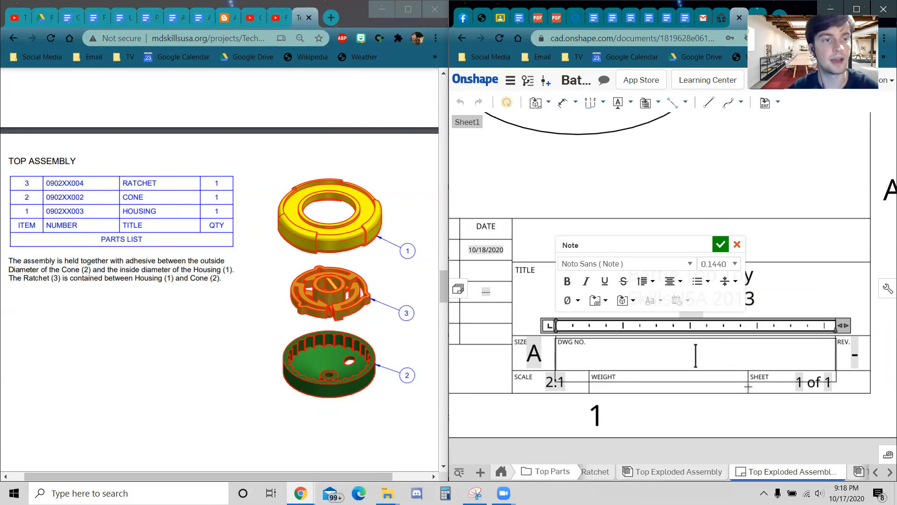
{"action": "type", "text": "Top Assembly"}
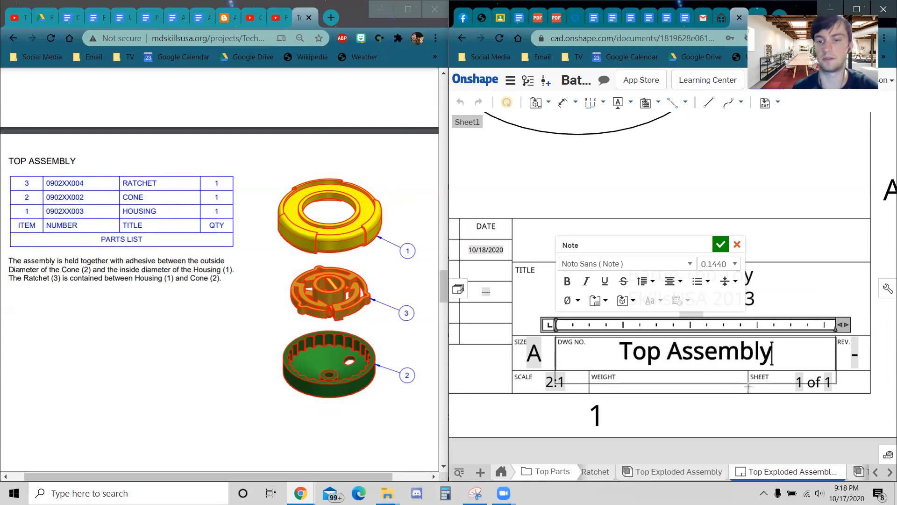
{"action": "left_click", "coordinate": [720, 245]}
Step: Start a callout for the exploded view and add the part property Title 1 to its text
{"action": "scroll", "coordinate": [634, 384], "scroll_direction": "down", "scroll_amount": 5}
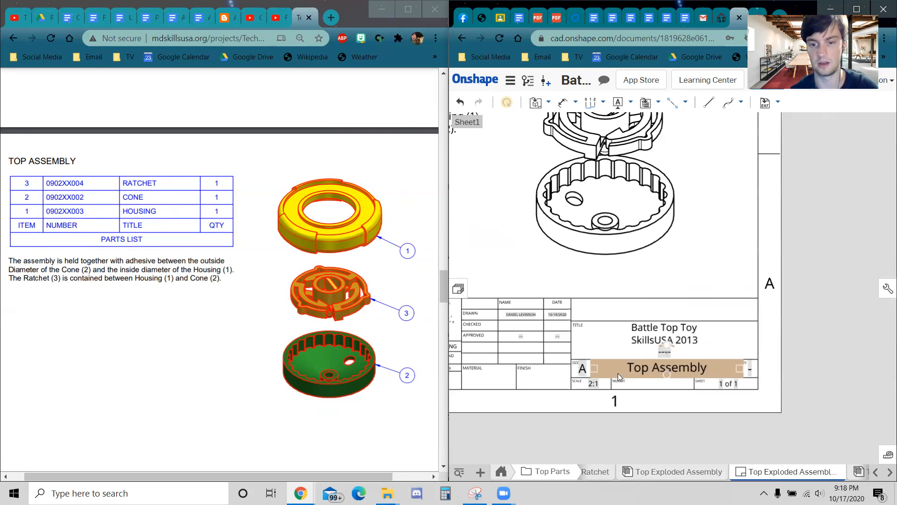
{"action": "middle_click_drag", "start_coordinate": [663, 285], "coordinate": [769, 304]}
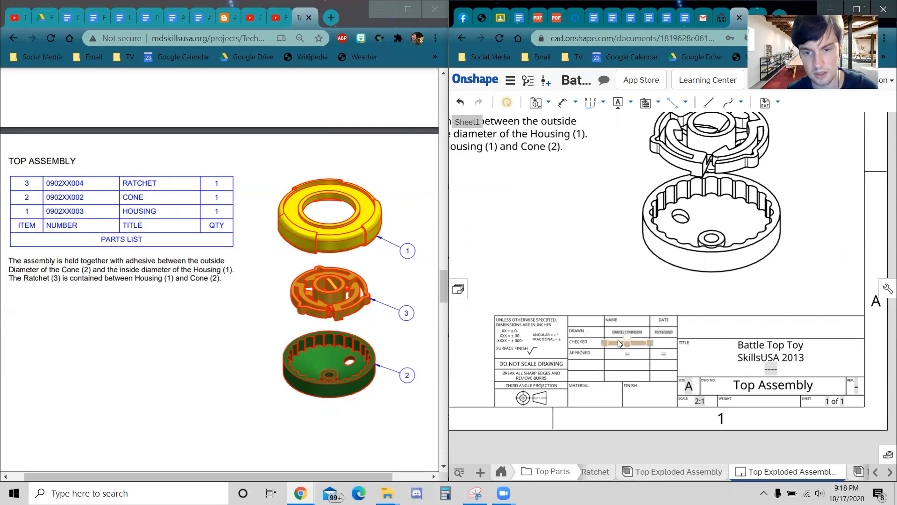
{"action": "scroll", "coordinate": [618, 339], "scroll_direction": "down", "scroll_amount": 3}
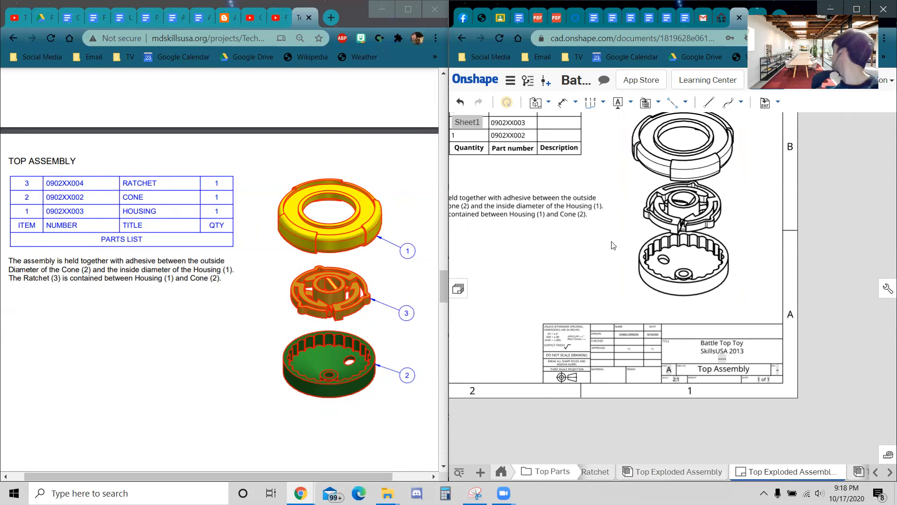
{"action": "mouse_move", "coordinate": [605, 247]}
{"action": "middle_mouse_down"}
{"action": "mouse_move", "coordinate": [638, 299]}
{"action": "mouse_move", "coordinate": [695, 319]}
{"action": "middle_mouse_up"}
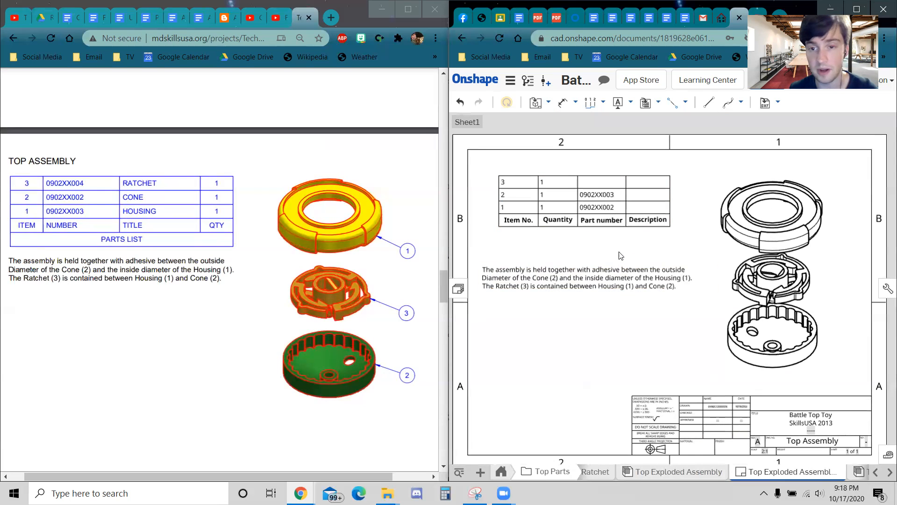
{"action": "middle_click_drag", "start_coordinate": [588, 251], "coordinate": [594, 287]}
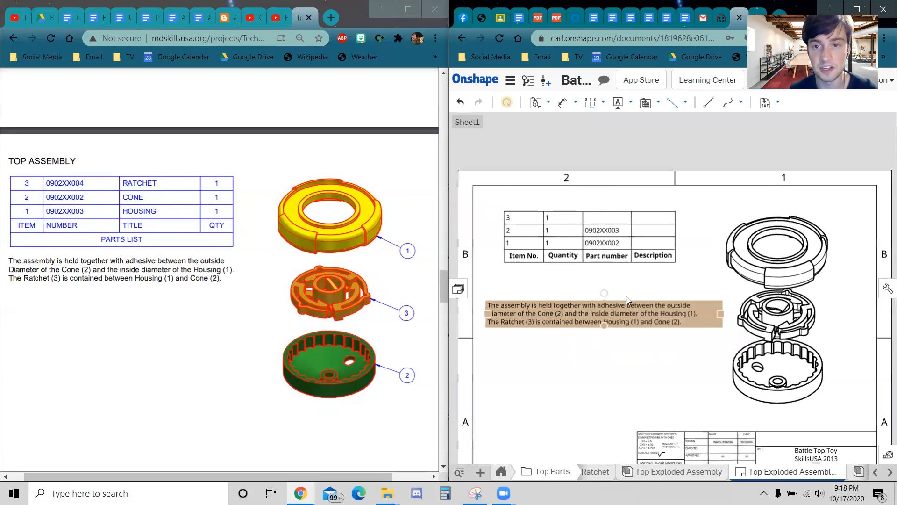
{"action": "left_click", "coordinate": [658, 103]}
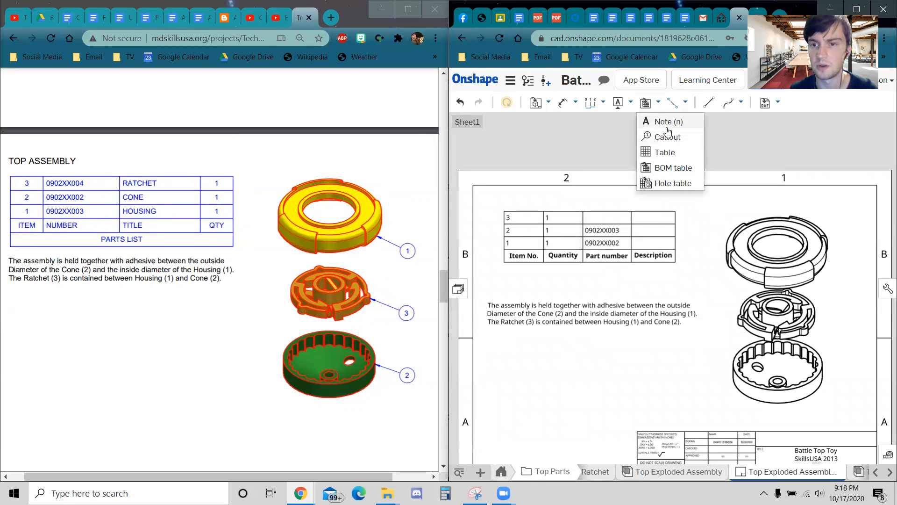
{"action": "left_click", "coordinate": [678, 141]}
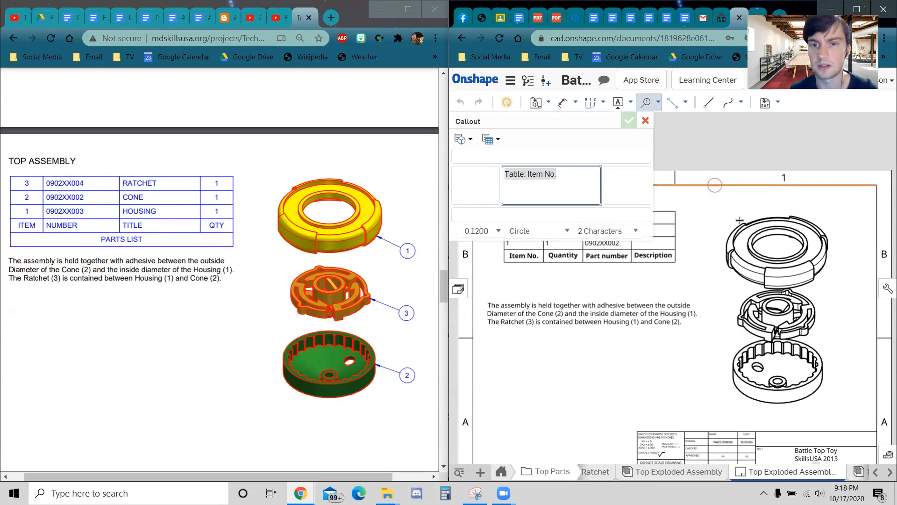
{"action": "left_click", "coordinate": [470, 142]}
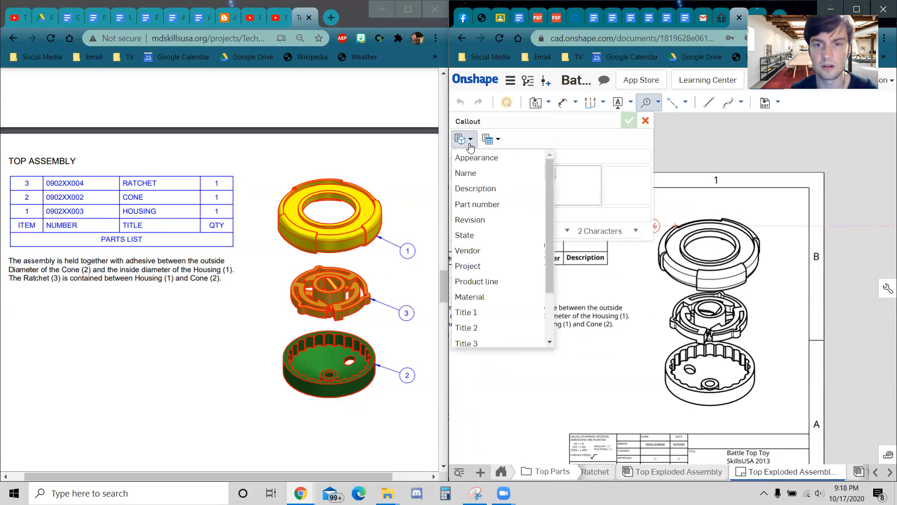
{"action": "left_click", "coordinate": [467, 140]}
{"action": "left_click", "coordinate": [497, 140]}
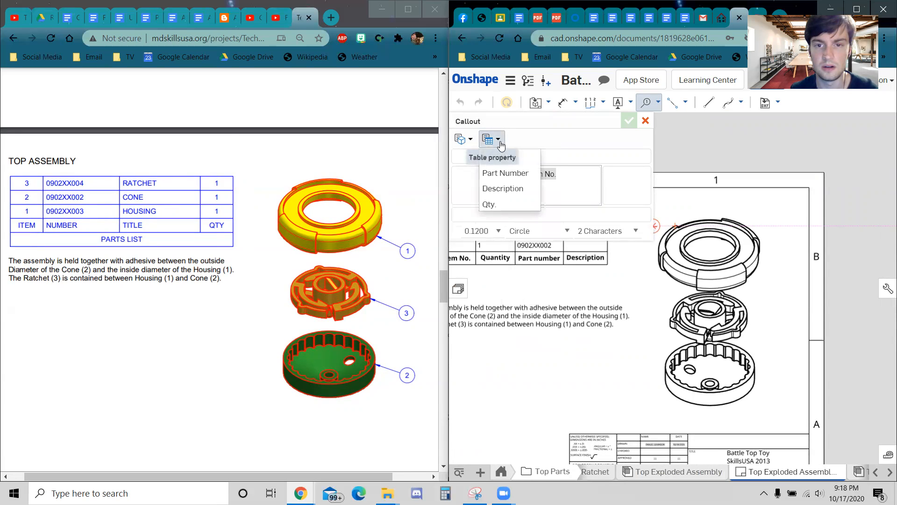
{"action": "left_click", "coordinate": [499, 140]}
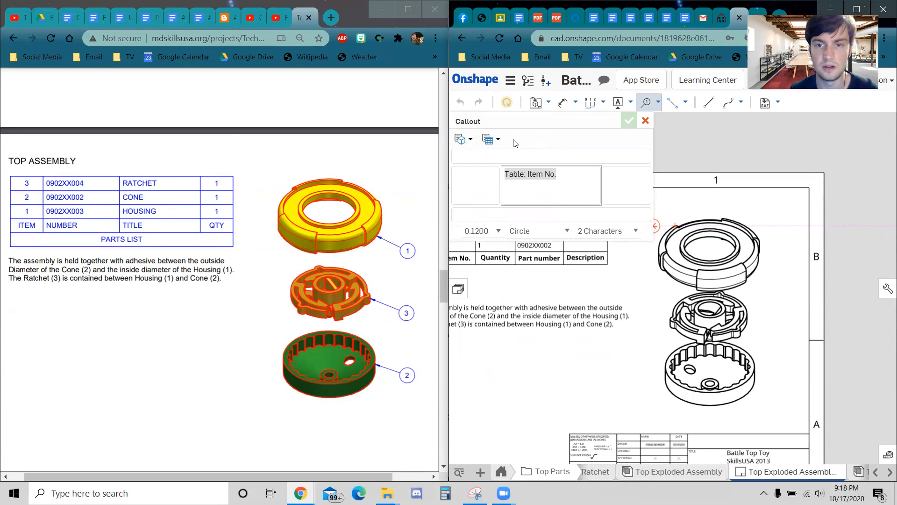
{"action": "left_click", "coordinate": [469, 141]}
{"action": "left_click", "coordinate": [465, 312]}
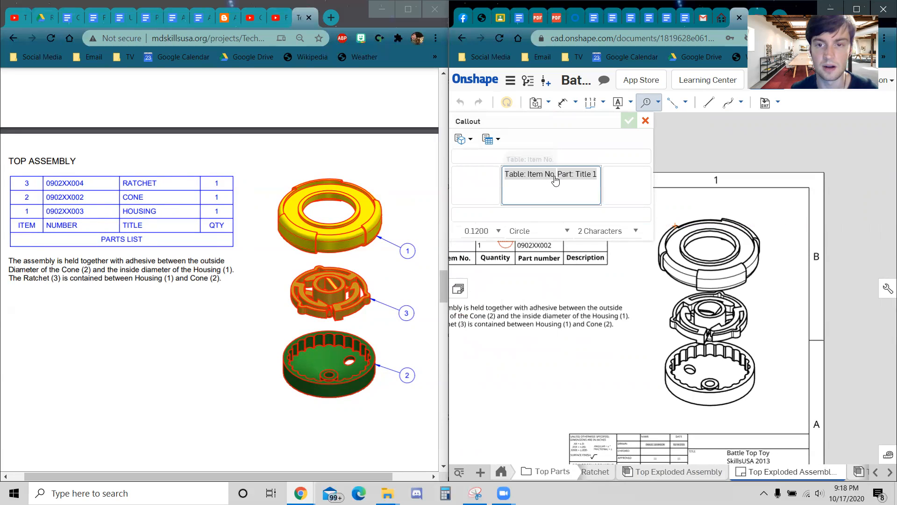
Step: Remove the table's Item No. property from the callout text, leaving only the part's Title 1 property
{"action": "left_click", "coordinate": [470, 144]}
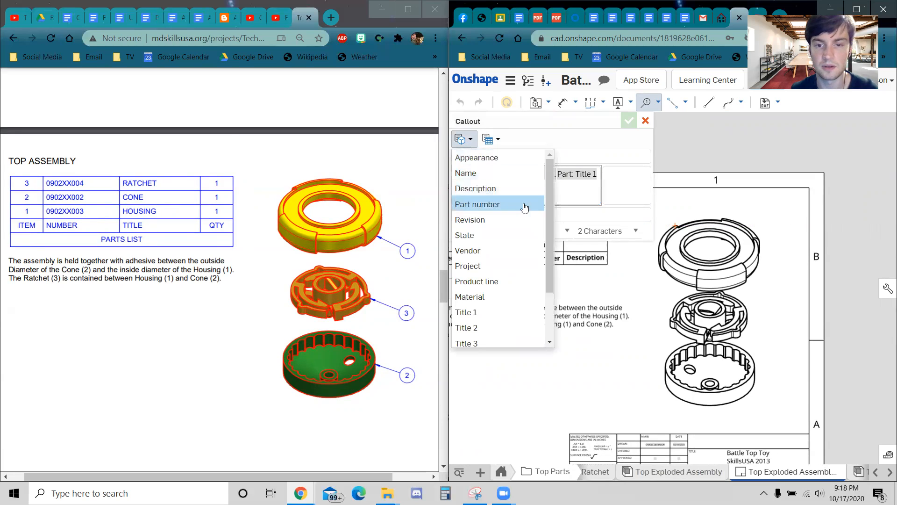
{"action": "scroll", "coordinate": [505, 284], "scroll_direction": "down", "scroll_amount": 3}
{"action": "scroll", "coordinate": [495, 218], "scroll_direction": "up", "scroll_amount": 3}
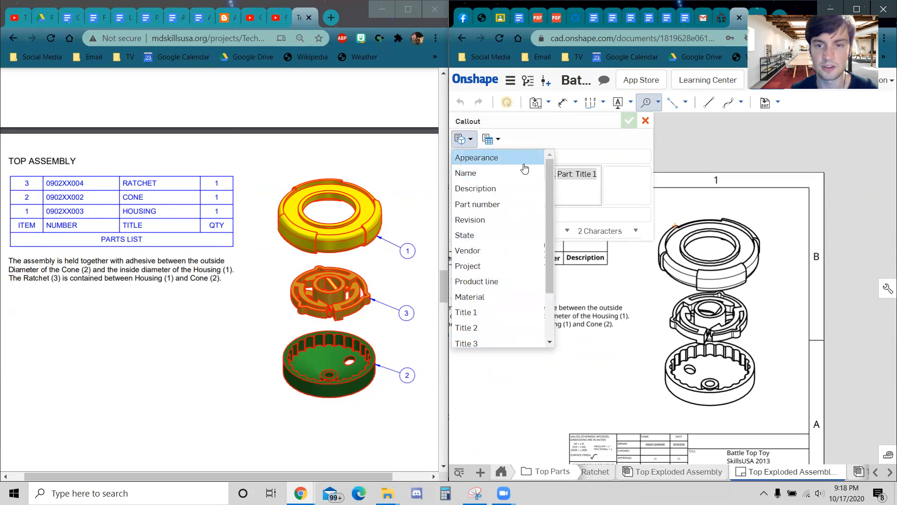
{"action": "left_click", "coordinate": [600, 142]}
{"action": "left_click", "coordinate": [556, 182]}
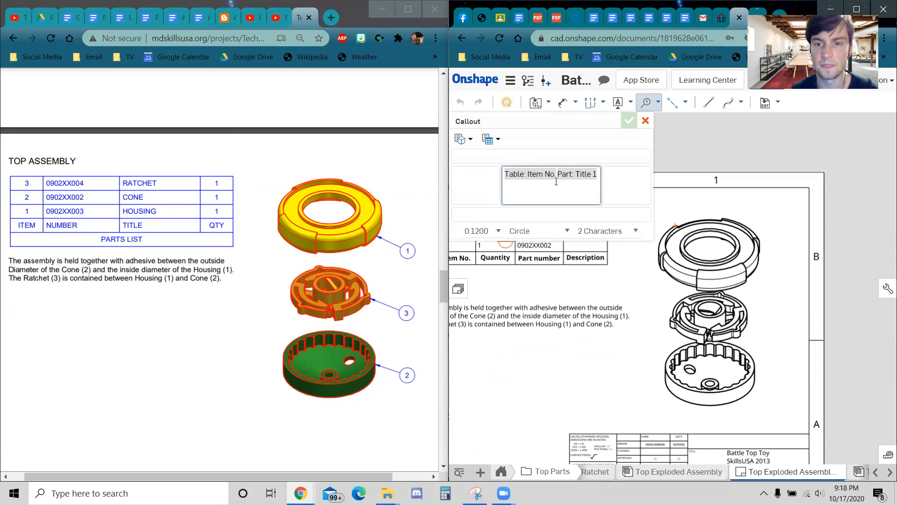
{"action": "left_click", "coordinate": [525, 176]}
{"action": "key", "text": "BackSpace"}
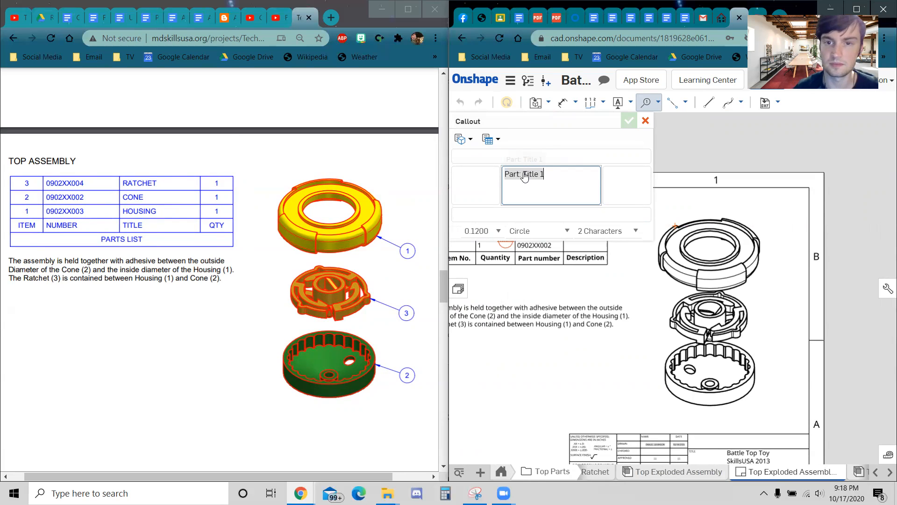
Step: Try attaching the Title 1 callout to the housing's outer edge, and discard it
{"action": "left_click", "coordinate": [749, 246]}
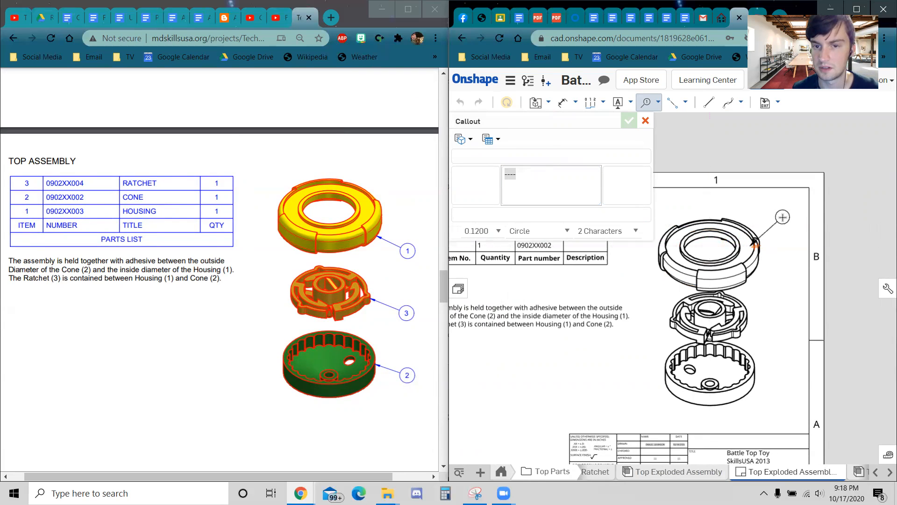
{"action": "left_click", "coordinate": [646, 123]}
{"action": "left_click", "coordinate": [788, 221]}
{"action": "key", "text": "Delete"}
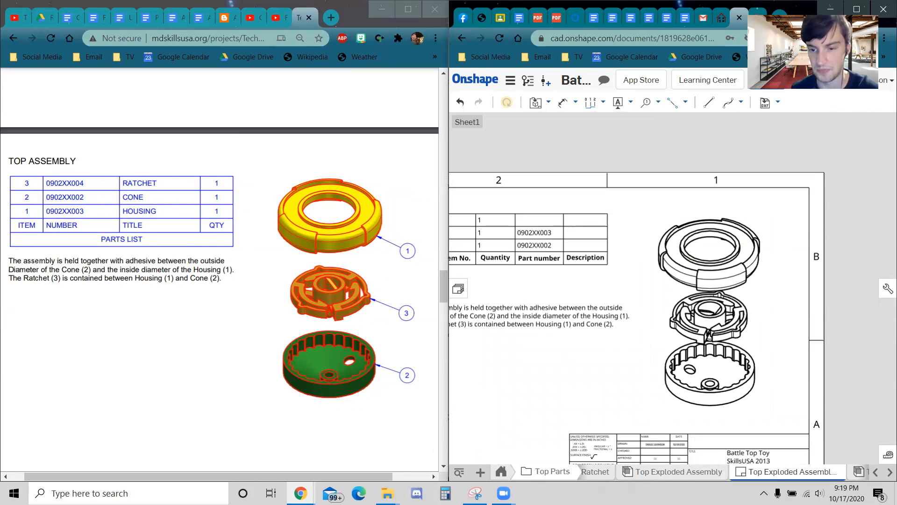
Step: Examine the Housing part's properties in the Top Exploded Assembly, from its name and part number down to the title fields
{"action": "left_click", "coordinate": [670, 471]}
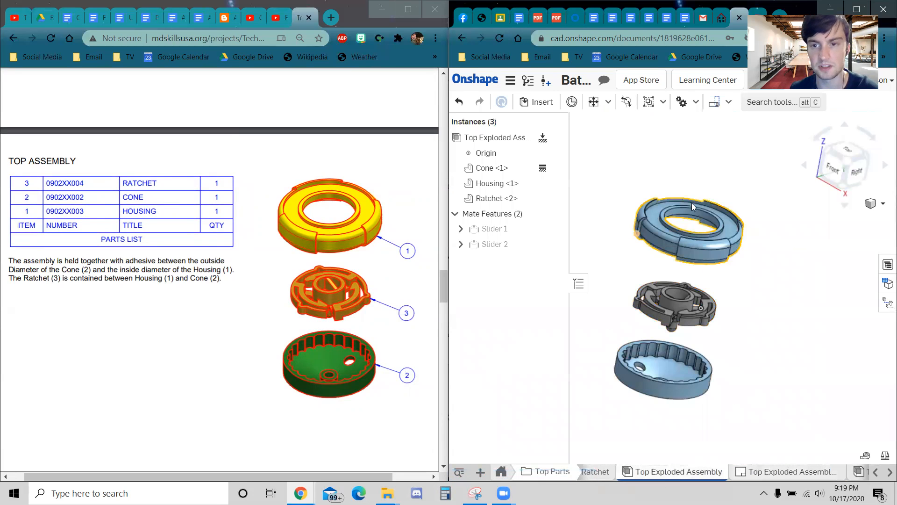
{"action": "left_click", "coordinate": [704, 252]}
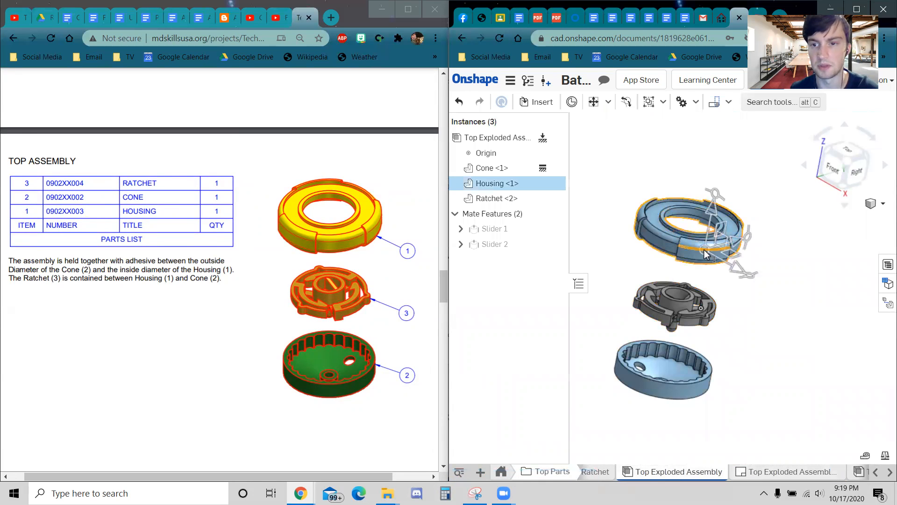
{"action": "right_click", "coordinate": [497, 186]}
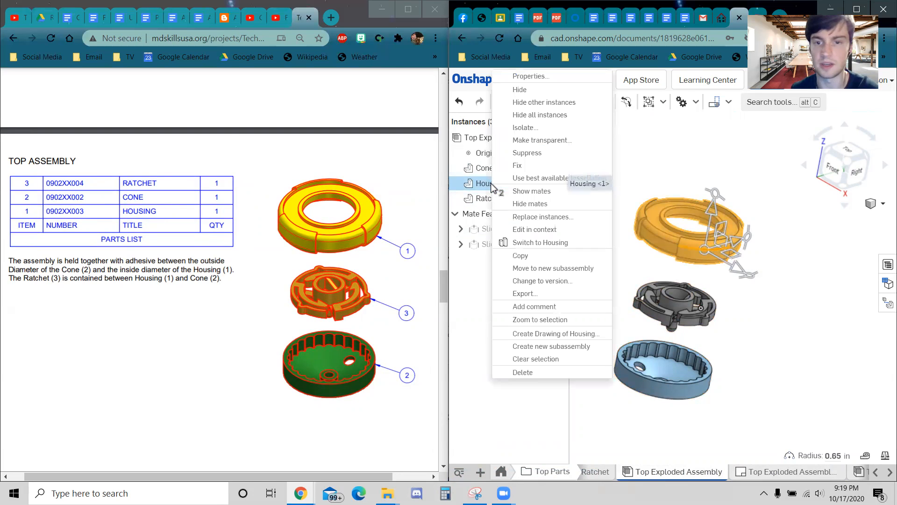
{"action": "left_click", "coordinate": [533, 78]}
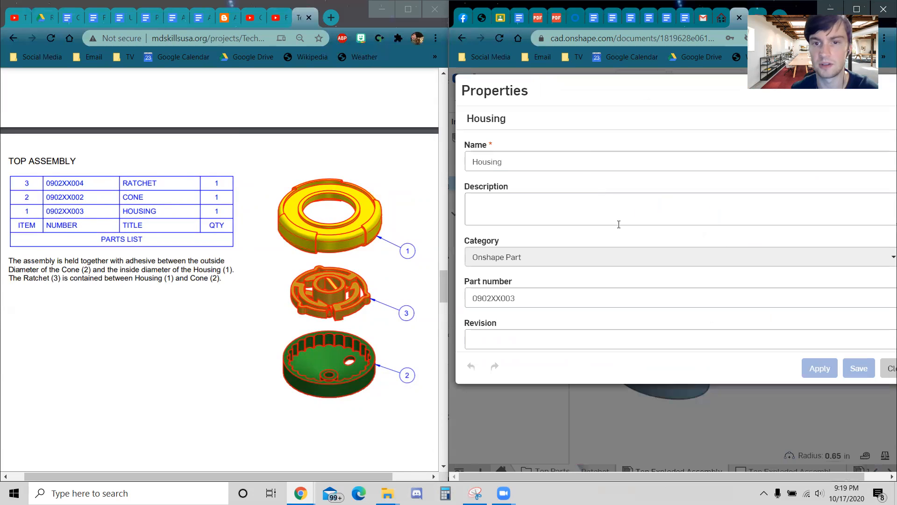
{"action": "scroll", "coordinate": [547, 296], "scroll_direction": "down", "scroll_amount": 7}
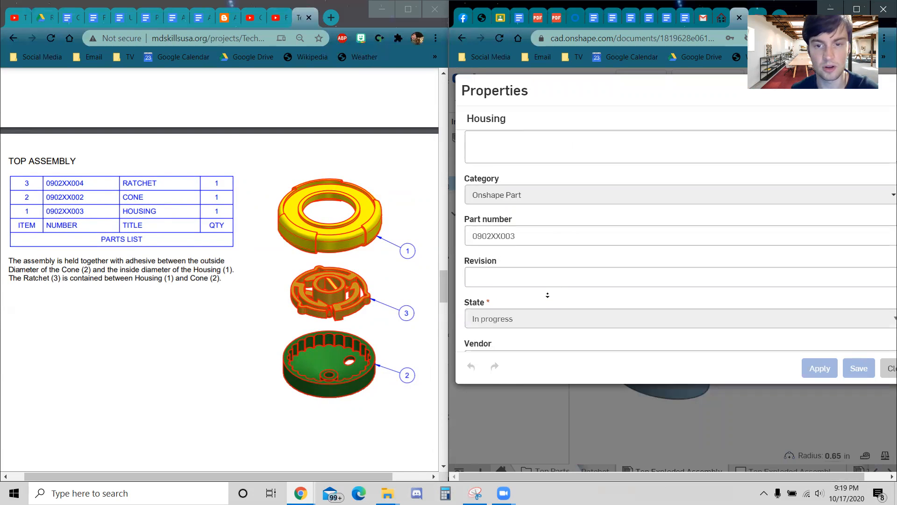
{"action": "scroll", "coordinate": [537, 262], "scroll_direction": "up", "scroll_amount": 5}
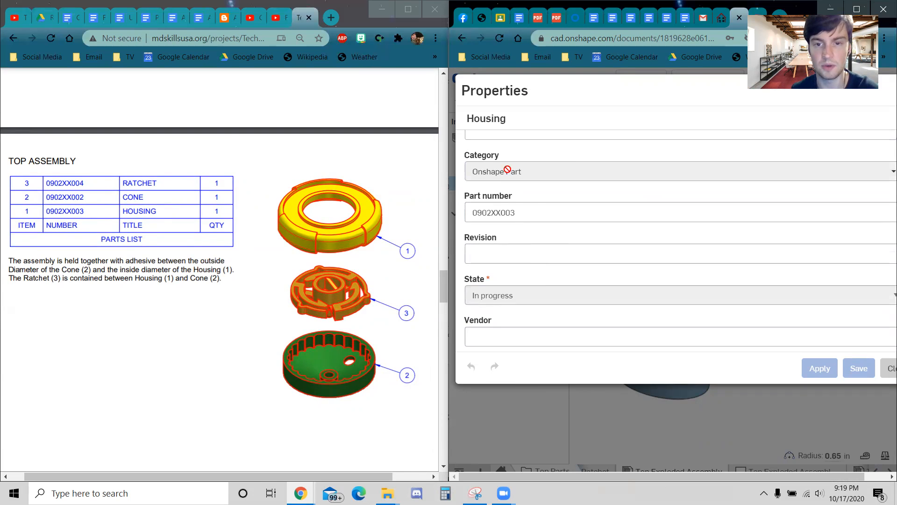
{"action": "scroll", "coordinate": [627, 237], "scroll_direction": "down", "scroll_amount": 1}
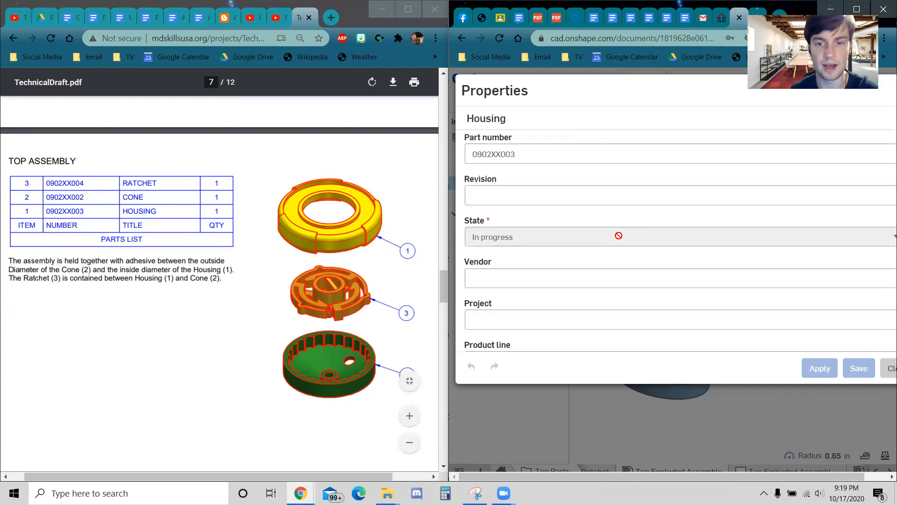
{"action": "scroll", "coordinate": [771, 312], "scroll_direction": "down", "scroll_amount": 2}
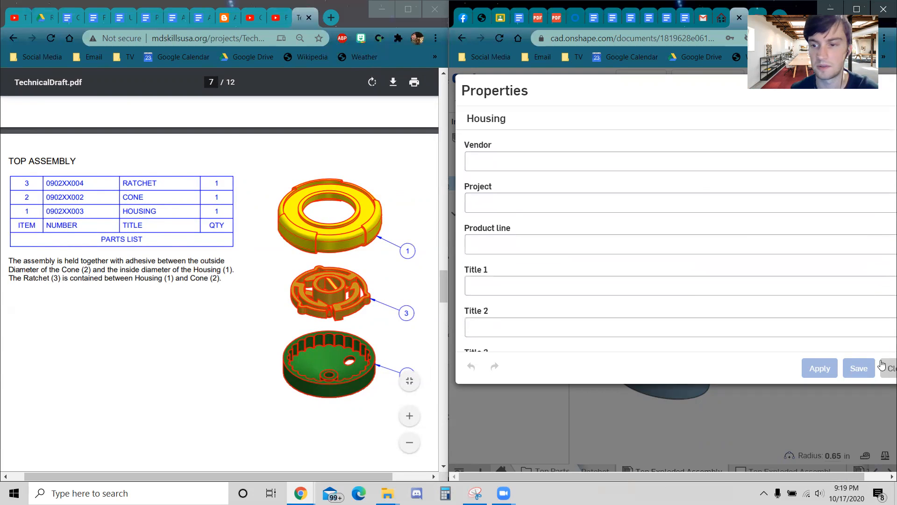
{"action": "left_click", "coordinate": [888, 368]}
Step: Return to the Top Exploded Assembly drawing and inspect the parts table's Description header cell for editing
{"action": "left_click", "coordinate": [783, 472]}
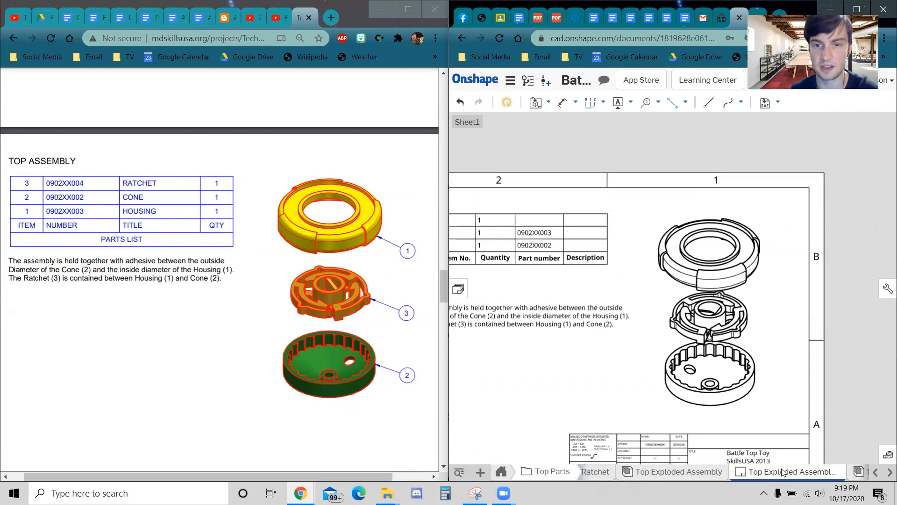
{"action": "left_click", "coordinate": [541, 251]}
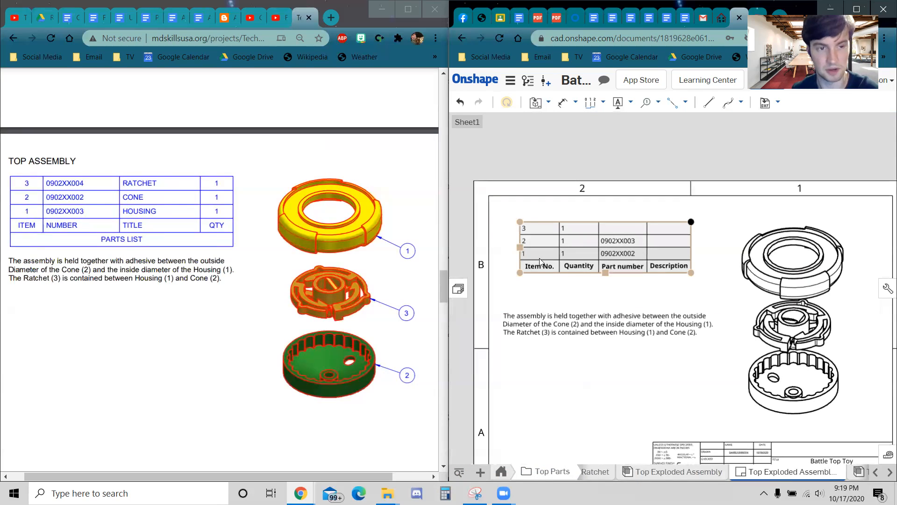
{"action": "left_click", "coordinate": [668, 264]}
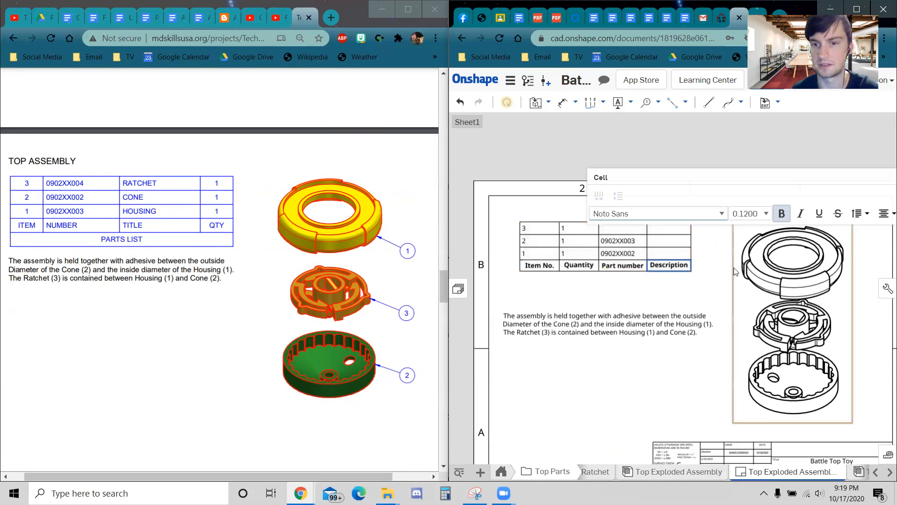
{"action": "left_click", "coordinate": [704, 295]}
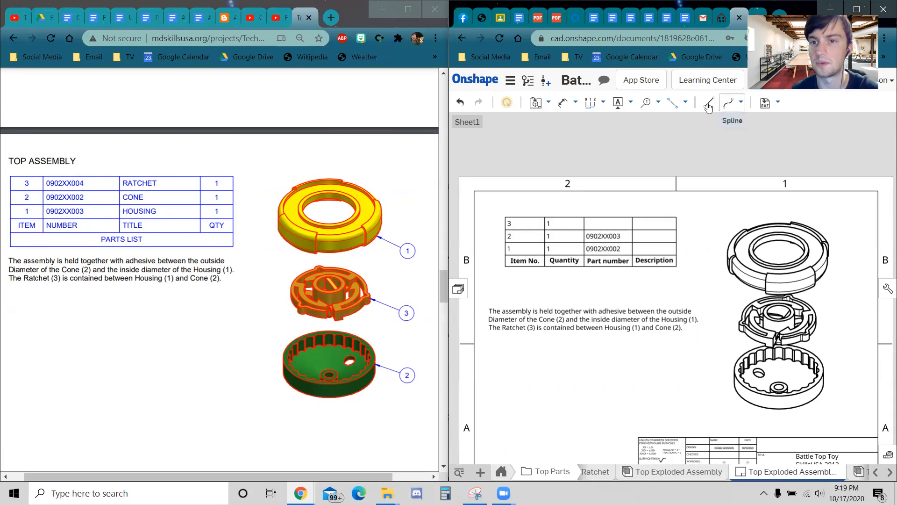
{"action": "left_click", "coordinate": [631, 103]}
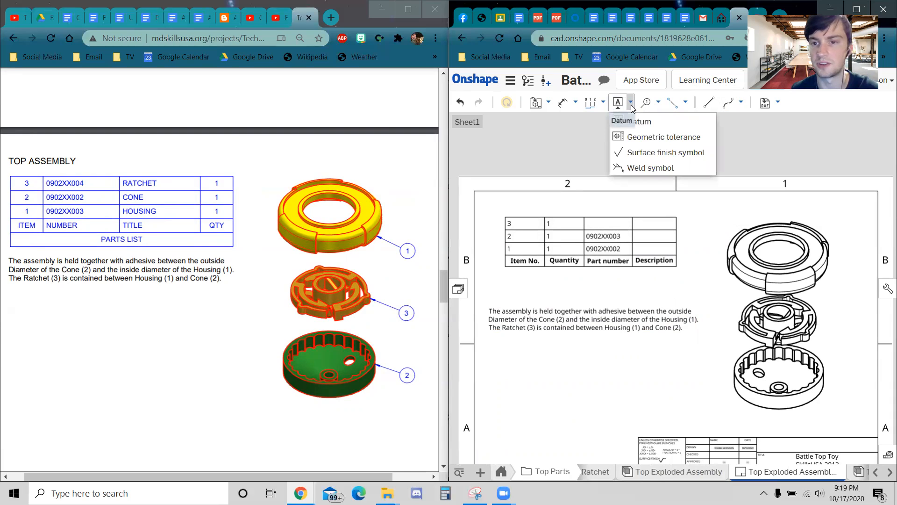
{"action": "left_click", "coordinate": [631, 103]}
{"action": "left_click", "coordinate": [658, 102]}
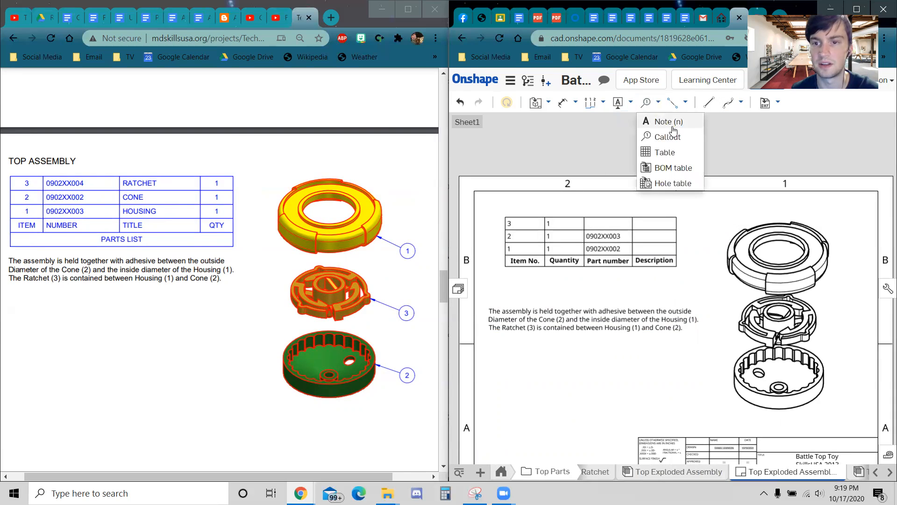
{"action": "left_click", "coordinate": [669, 155]}
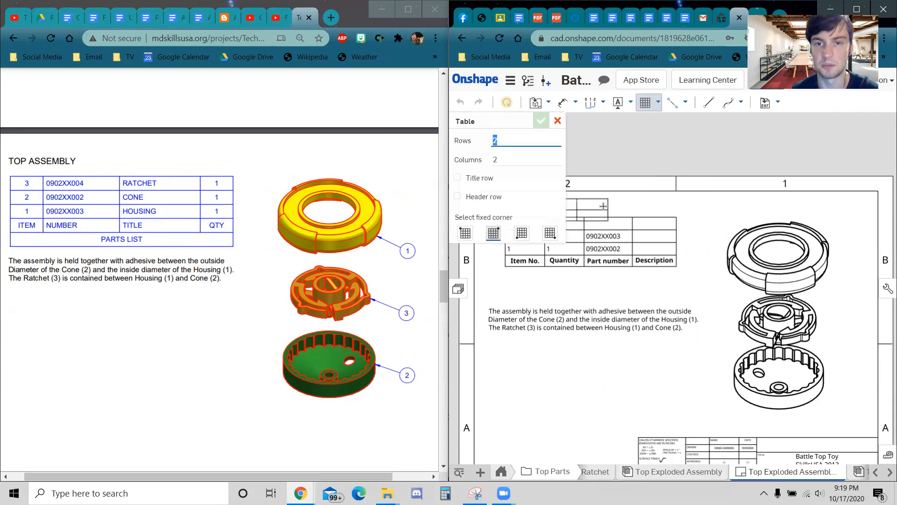
{"action": "left_click", "coordinate": [557, 121]}
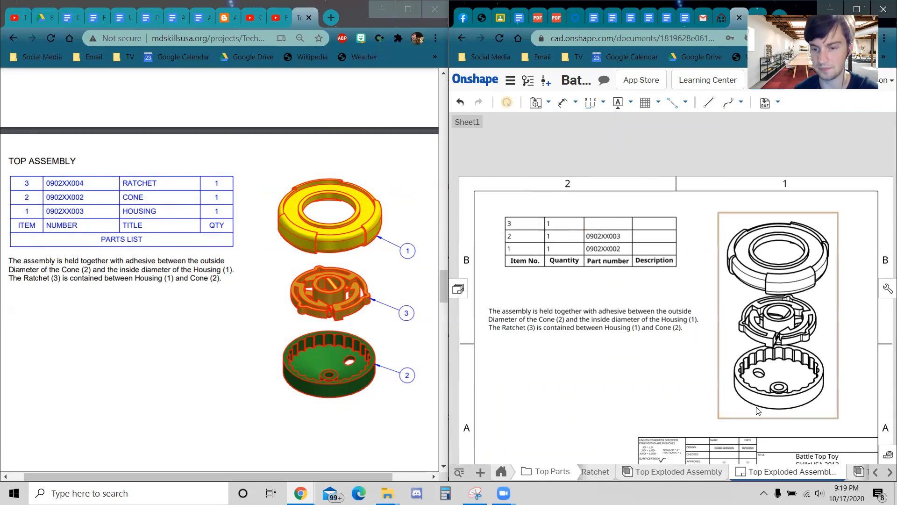
Step: Open the properties of the Cone part from the Top Exploded Assembly
{"action": "left_click", "coordinate": [668, 472]}
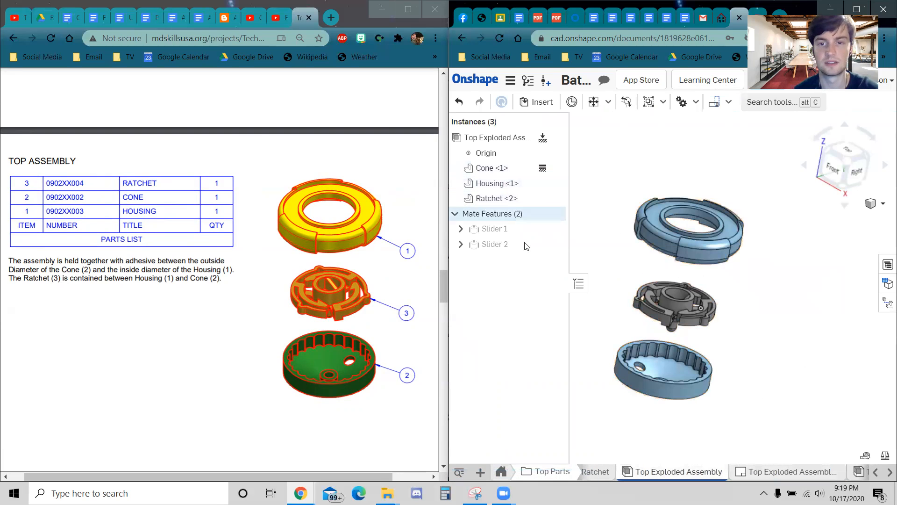
{"action": "double_click", "coordinate": [503, 170]}
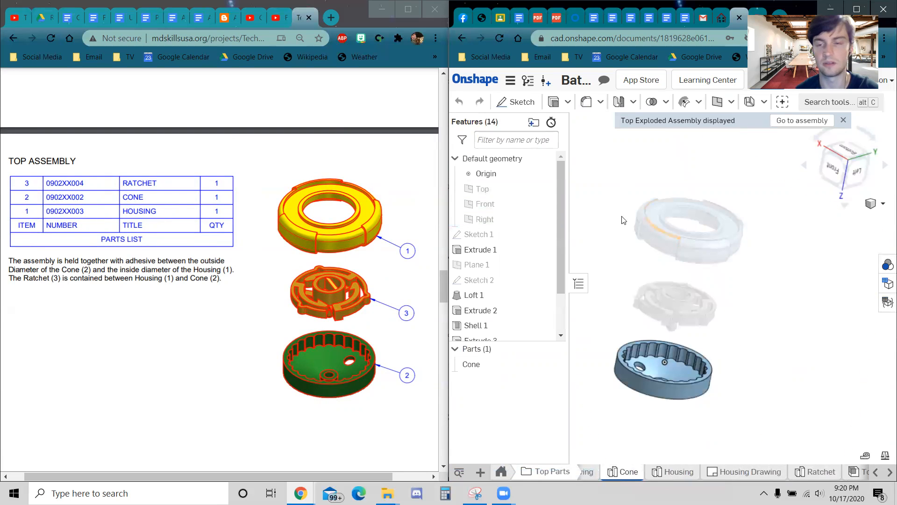
{"action": "left_click", "coordinate": [890, 472]}
{"action": "left_click", "coordinate": [771, 471]}
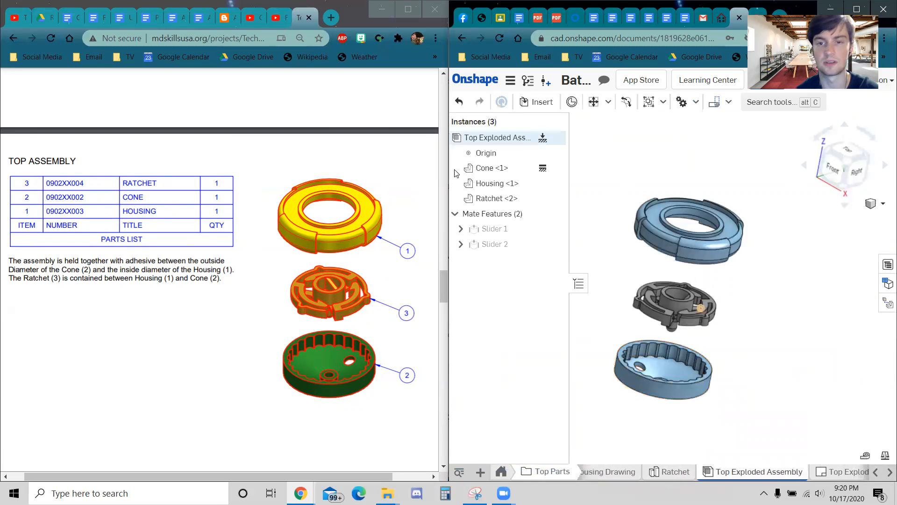
{"action": "right_click", "coordinate": [486, 169]}
{"action": "left_click", "coordinate": [516, 176]}
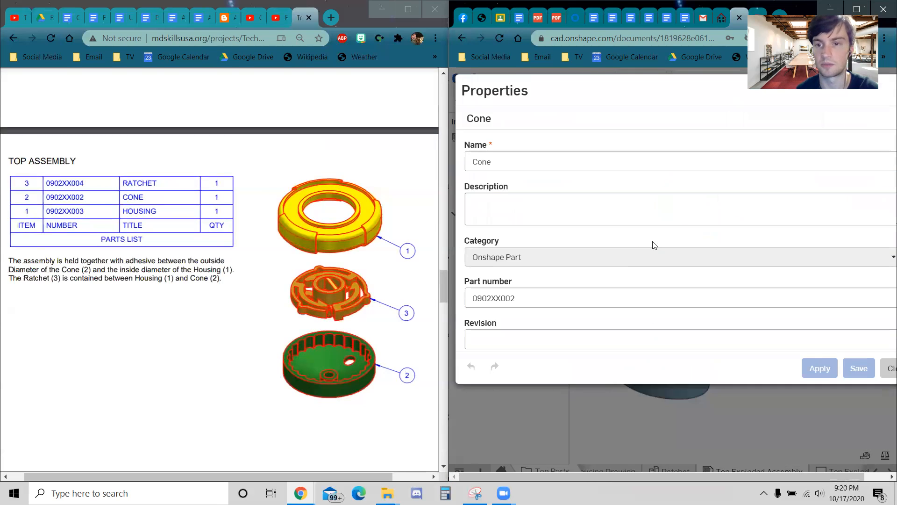
Step: Examine the Cone part's properties, from its part number down to the title fields and BOM options
{"action": "scroll", "coordinate": [551, 196], "scroll_direction": "down", "scroll_amount": 3}
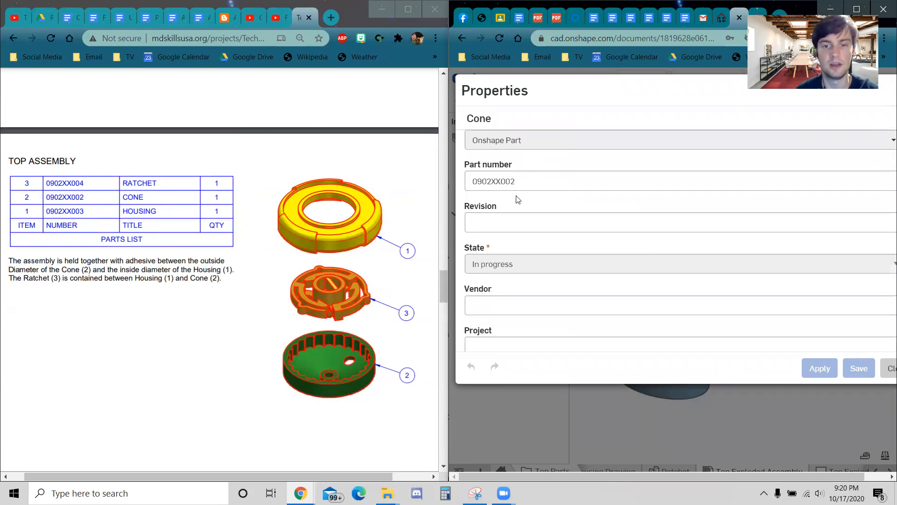
{"action": "left_click", "coordinate": [527, 186]}
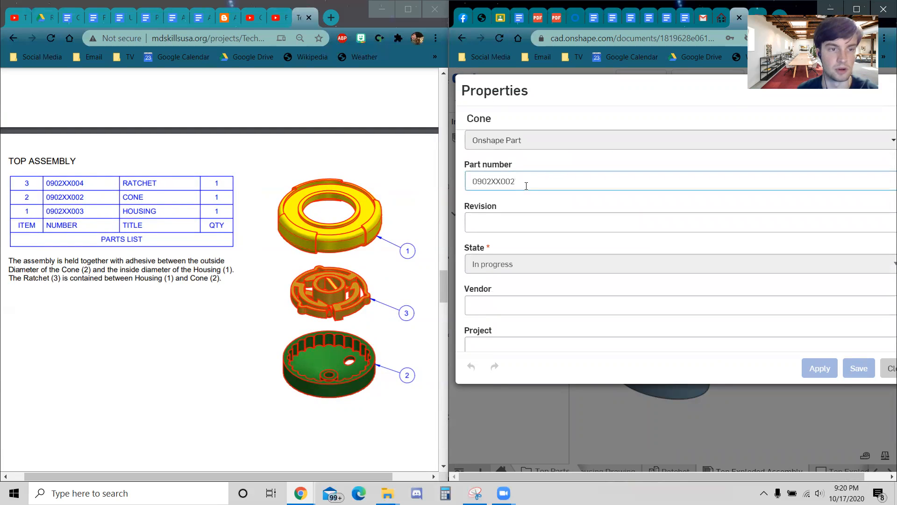
{"action": "scroll", "coordinate": [526, 185], "scroll_direction": "up", "scroll_amount": 3}
{"action": "scroll", "coordinate": [527, 185], "scroll_direction": "down", "scroll_amount": 3}
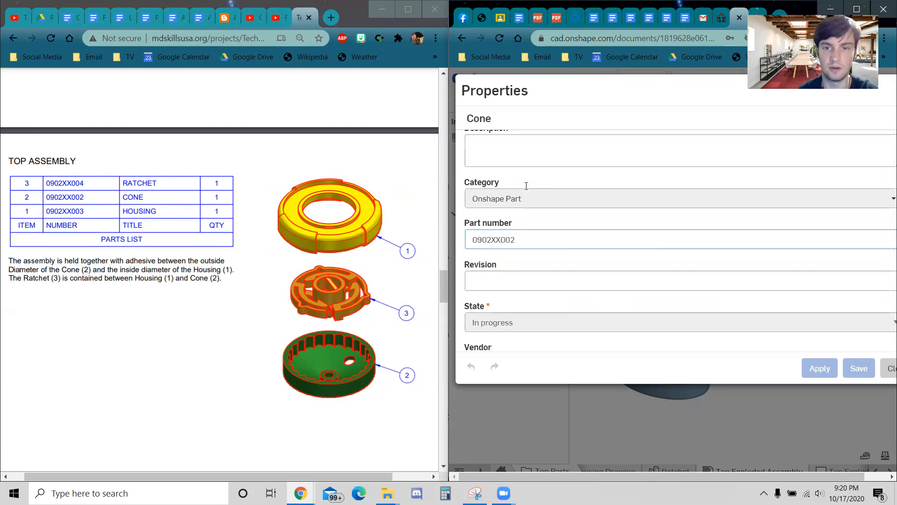
{"action": "scroll", "coordinate": [526, 186], "scroll_direction": "down", "scroll_amount": 3}
{"action": "scroll", "coordinate": [526, 186], "scroll_direction": "down", "scroll_amount": 2}
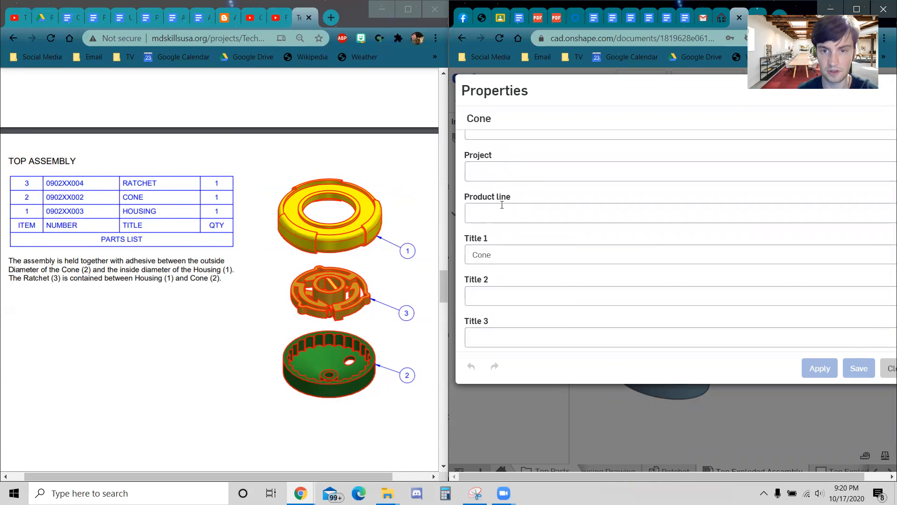
{"action": "scroll", "coordinate": [491, 197], "scroll_direction": "down", "scroll_amount": 2}
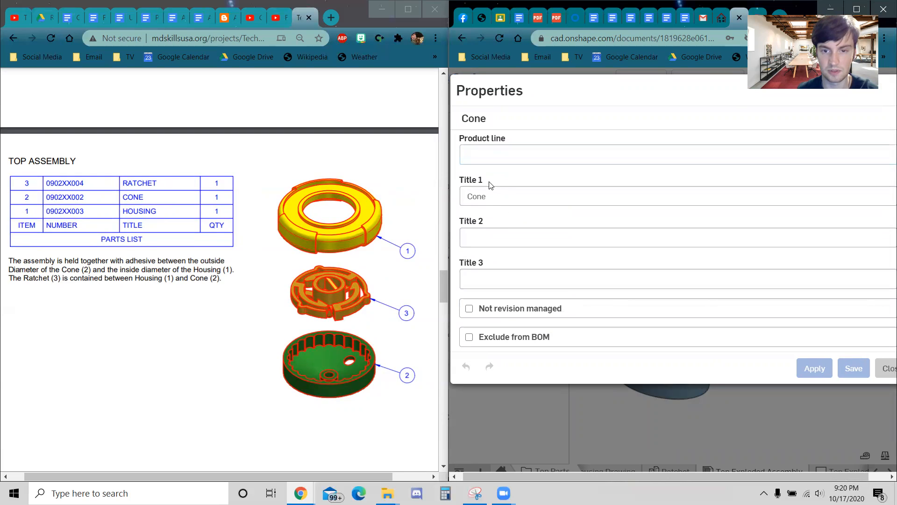
{"action": "scroll", "coordinate": [489, 184], "scroll_direction": "down", "scroll_amount": 2}
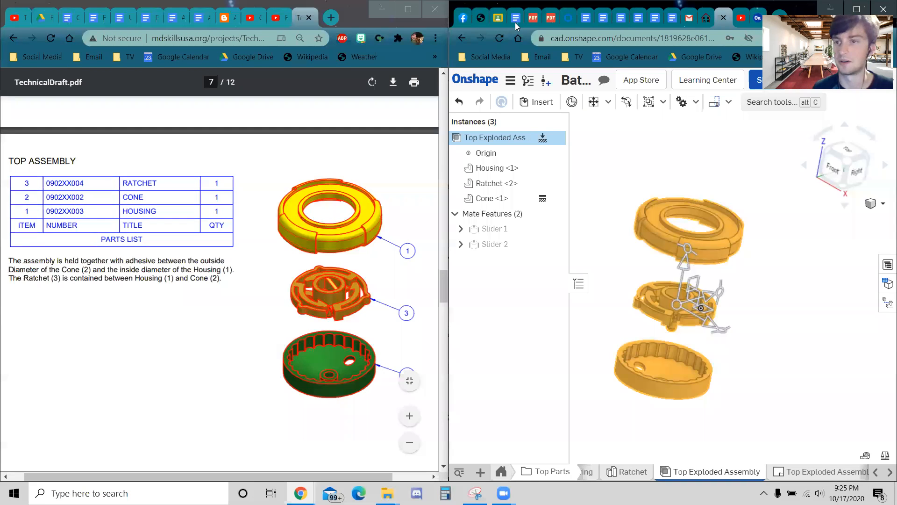
Step: Show the Top Exploded Assembly's bill of materials in a widened view and reorder the instances to Ratchet, Cone, Housing
{"action": "left_click", "coordinate": [766, 312]}
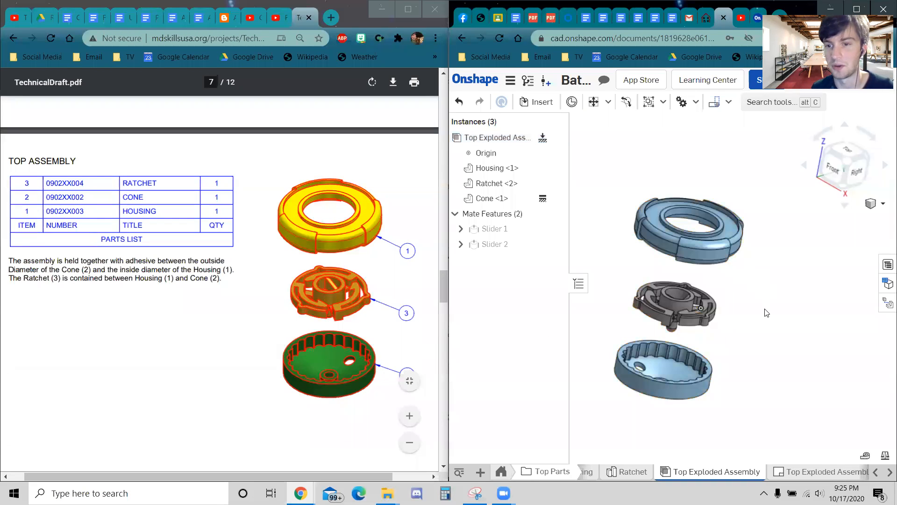
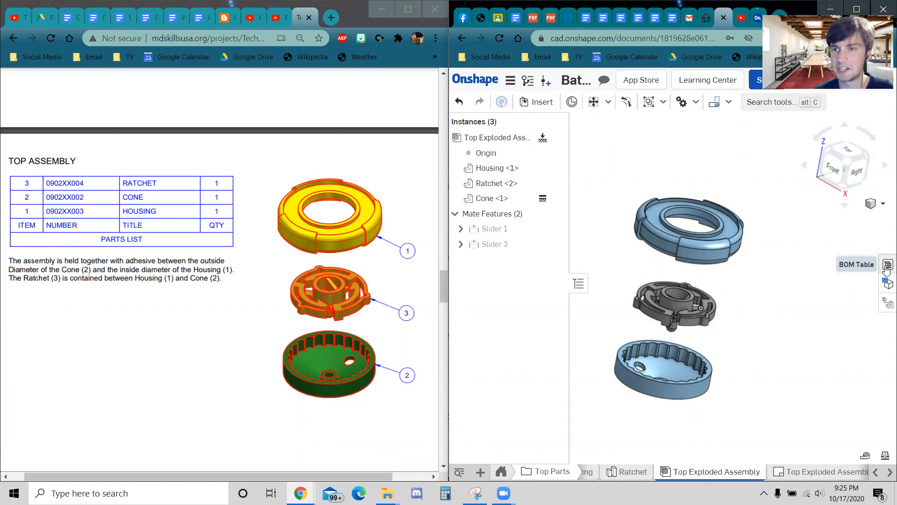
{"action": "left_click", "coordinate": [887, 265]}
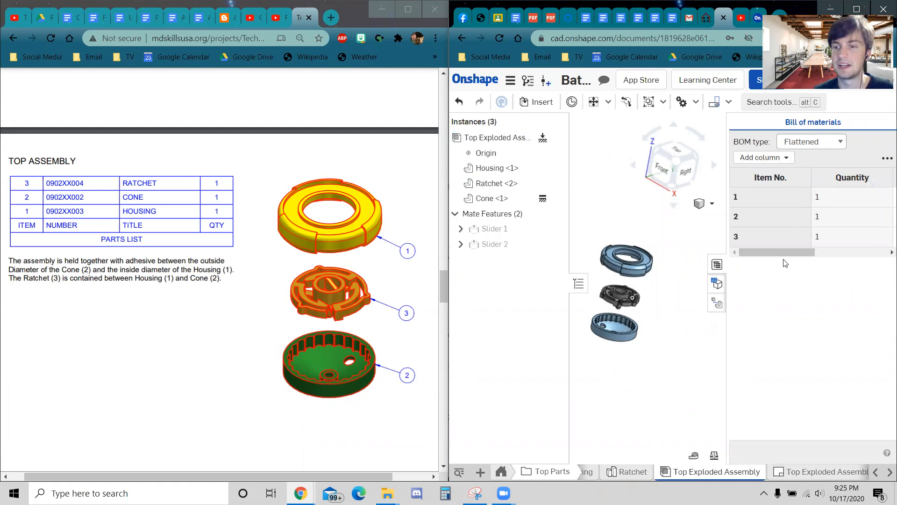
{"action": "left_click_drag", "start_coordinate": [782, 252], "coordinate": [640, 252]}
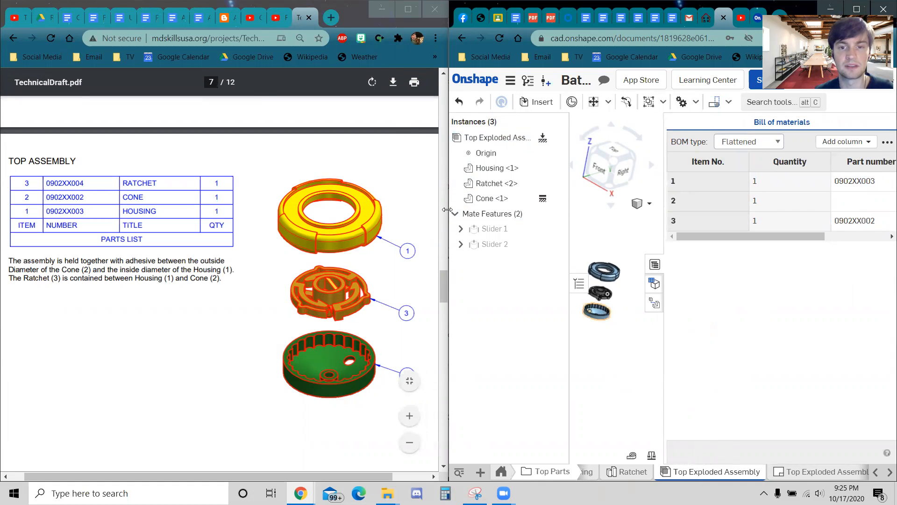
{"action": "left_click_drag", "start_coordinate": [447, 209], "coordinate": [261, 210]}
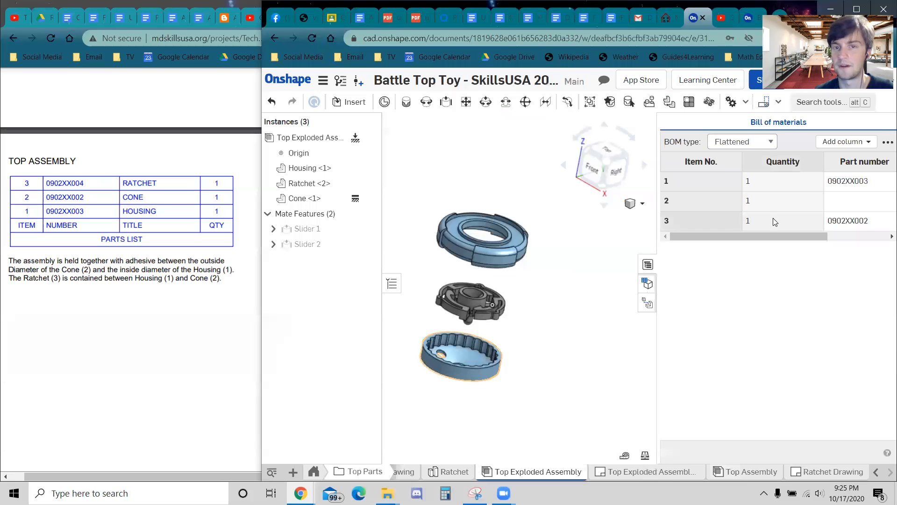
{"action": "left_click_drag", "start_coordinate": [367, 168], "coordinate": [311, 177]}
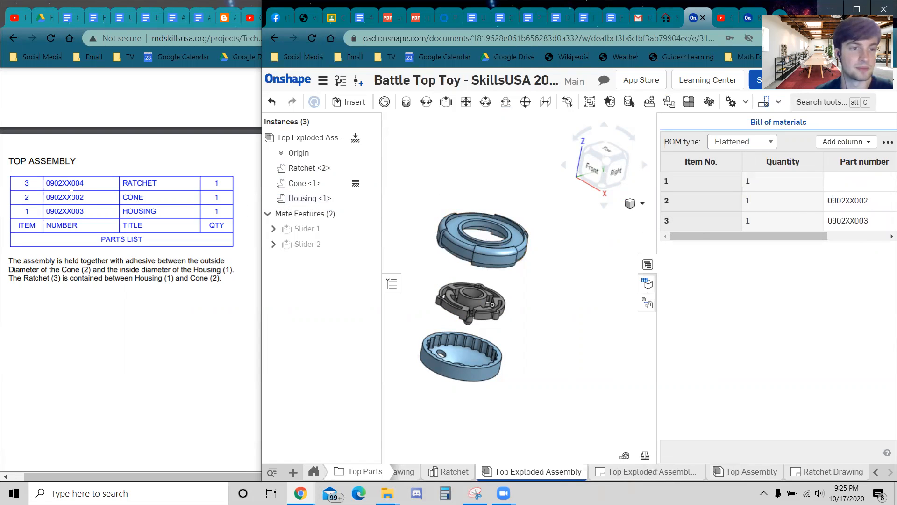
Step: Copy 0902XX004 from the PDF parts list into the Ratchet's part number in the bill of materials
{"action": "double_click", "coordinate": [80, 182]}
{"action": "key", "text": "ctrl+c"}
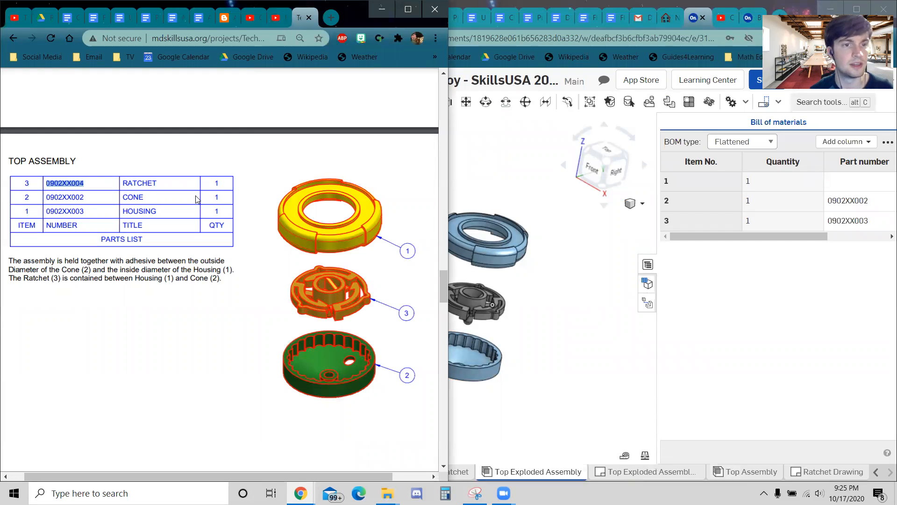
{"action": "left_click", "coordinate": [733, 302]}
{"action": "left_click_drag", "start_coordinate": [794, 236], "coordinate": [809, 236]}
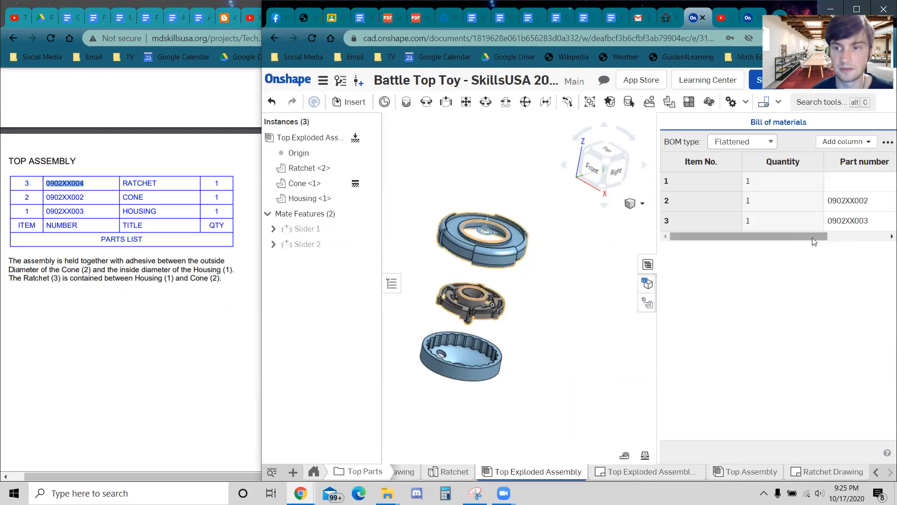
{"action": "scroll", "coordinate": [815, 237], "scroll_direction": "right", "scroll_amount": 3}
{"action": "double_click", "coordinate": [788, 187]}
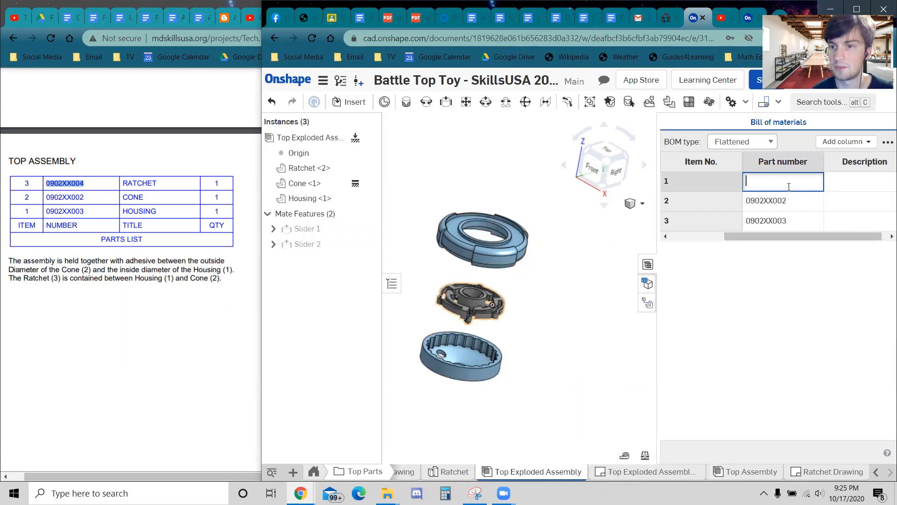
{"action": "key", "text": "ctrl+v"}
{"action": "key", "text": "Return"}
Step: Copy the title RATCHET from the PDF parts list into the Ratchet row's Description in the bill of materials
{"action": "mouse_move", "coordinate": [787, 237]}
{"action": "left_mouse_down"}
{"action": "mouse_move", "coordinate": [742, 239]}
{"action": "mouse_move", "coordinate": [799, 238]}
{"action": "left_mouse_up"}
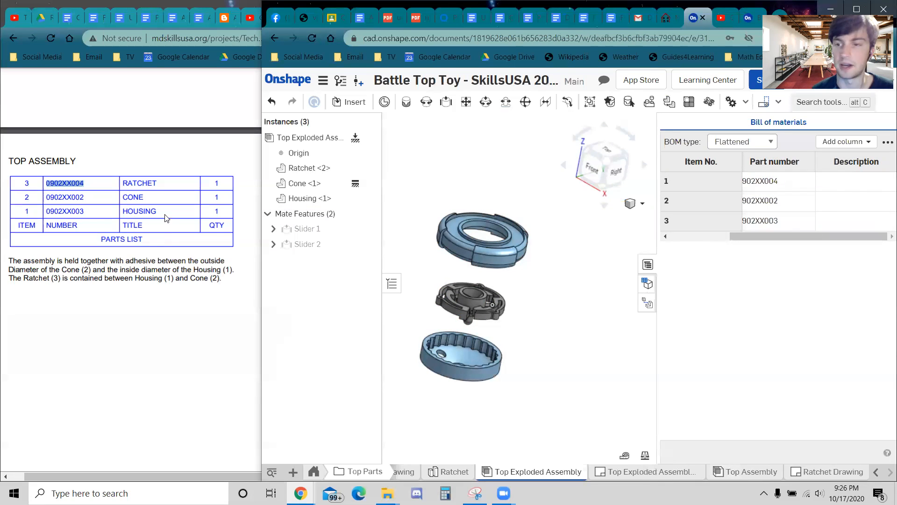
{"action": "left_click", "coordinate": [132, 182]}
{"action": "double_click", "coordinate": [139, 182]}
{"action": "key", "text": "ctrl+c"}
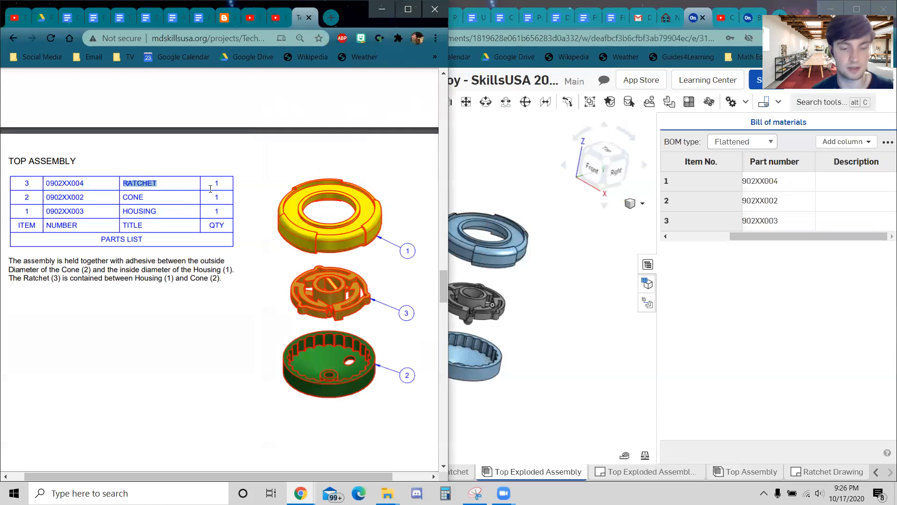
{"action": "left_click", "coordinate": [844, 187]}
{"action": "key", "text": "ctrl+v"}
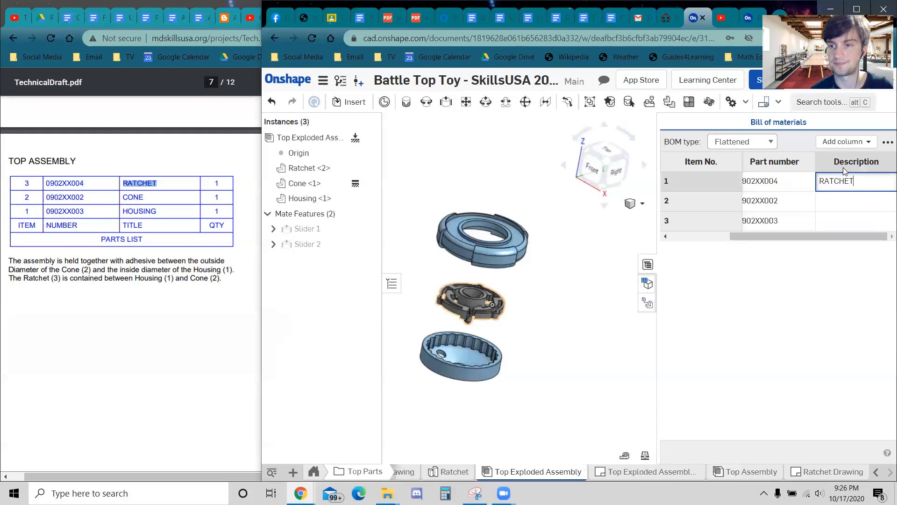
Step: Add a Title 1 column to the bill of materials and bring it into view
{"action": "left_click", "coordinate": [853, 143]}
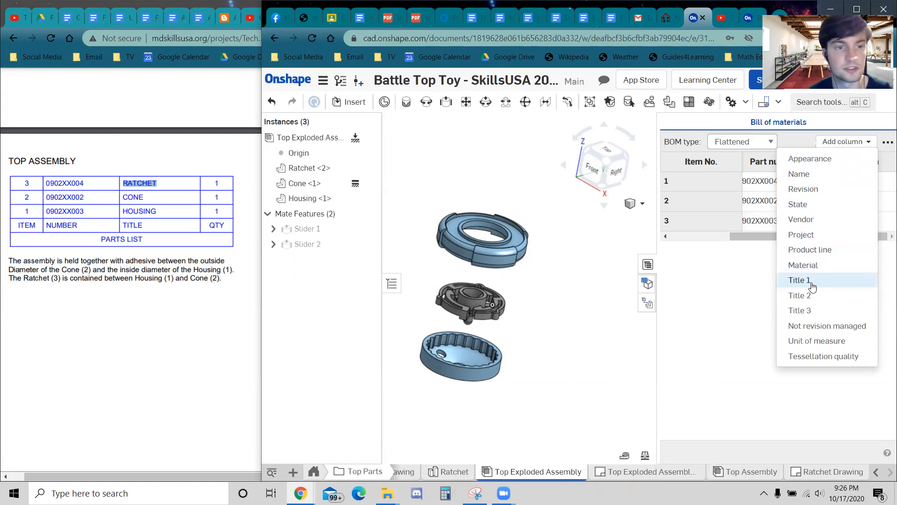
{"action": "left_click", "coordinate": [812, 280]}
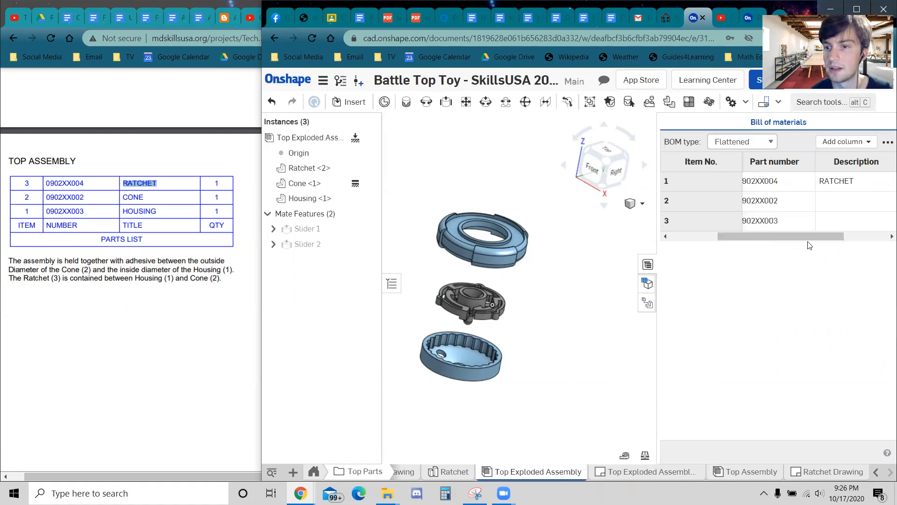
{"action": "left_click_drag", "start_coordinate": [809, 237], "coordinate": [859, 237]}
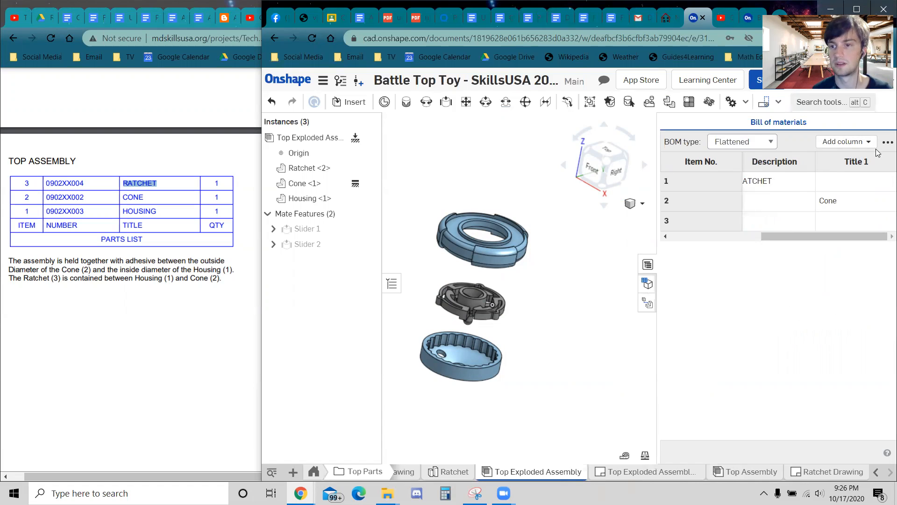
{"action": "left_click", "coordinate": [806, 180]}
{"action": "left_click", "coordinate": [870, 142]}
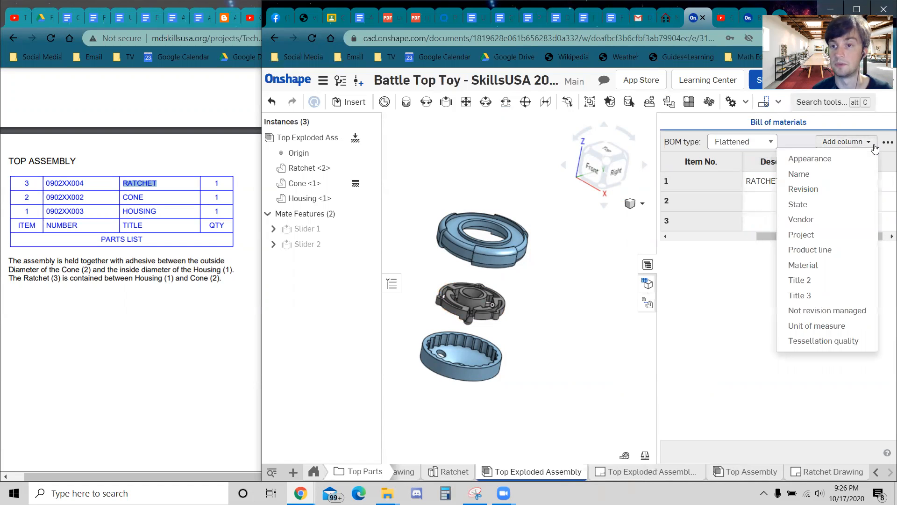
{"action": "left_click", "coordinate": [886, 144]}
{"action": "left_click", "coordinate": [887, 143]}
{"action": "left_click", "coordinate": [811, 250]}
{"action": "left_click", "coordinate": [792, 180]}
{"action": "left_click", "coordinate": [848, 142]}
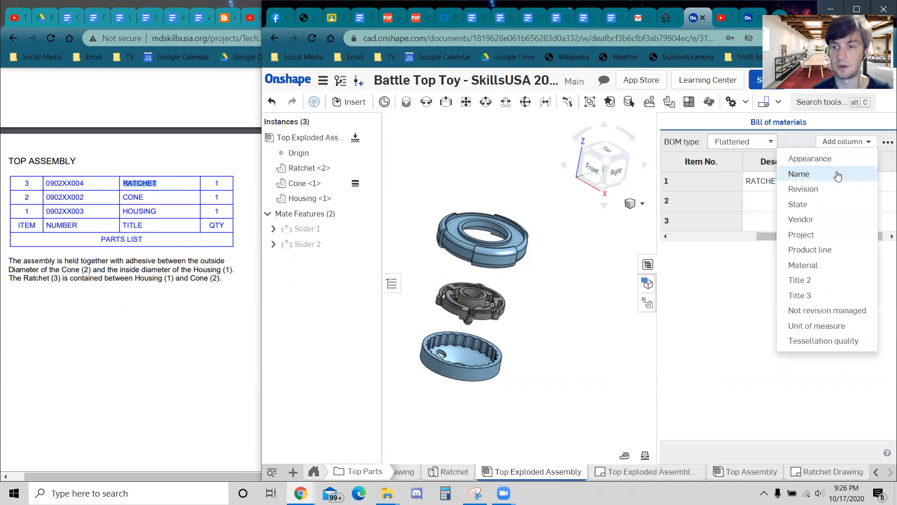
Step: Exclude the Ratchet row from the bill of materials
{"action": "left_click", "coordinate": [752, 198]}
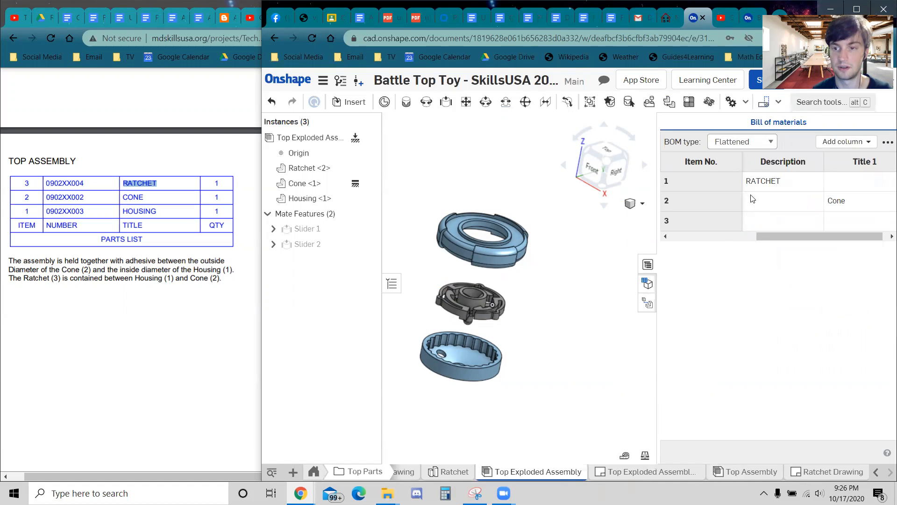
{"action": "left_click", "coordinate": [780, 201]}
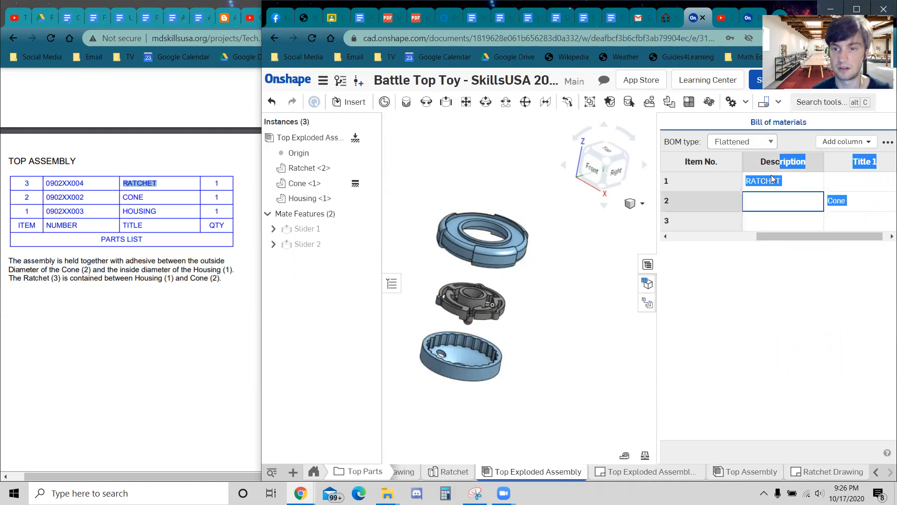
{"action": "left_click", "coordinate": [772, 183]}
{"action": "right_click", "coordinate": [772, 183]}
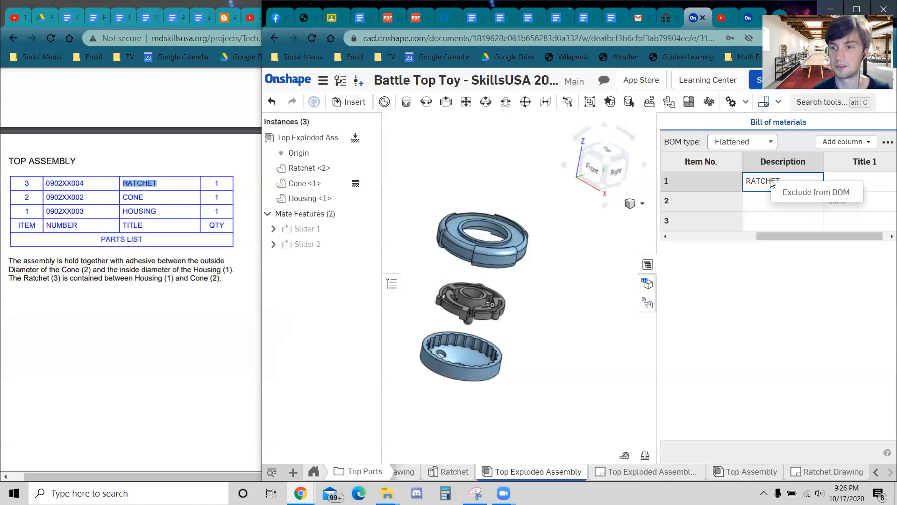
{"action": "left_click", "coordinate": [791, 191]}
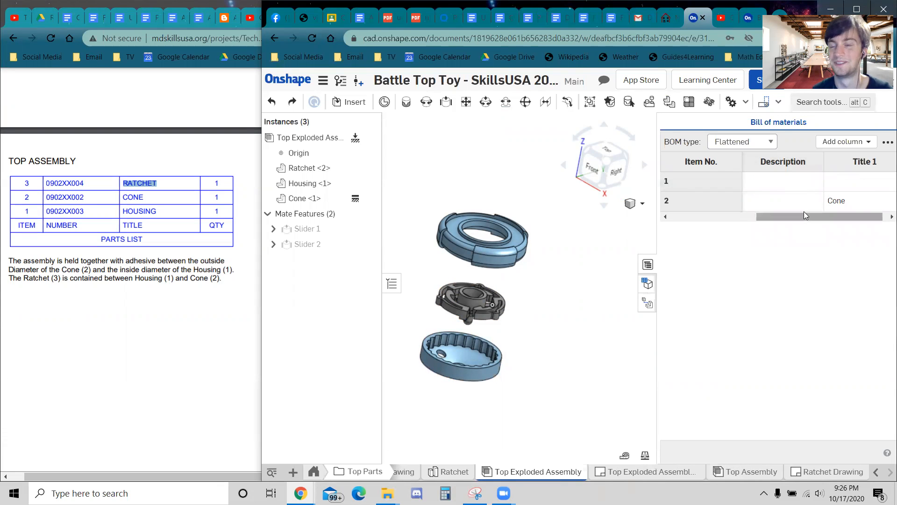
Step: Show the excluded items and include the Ratchet row in the bill of materials again
{"action": "left_click_drag", "start_coordinate": [804, 215], "coordinate": [761, 216]}
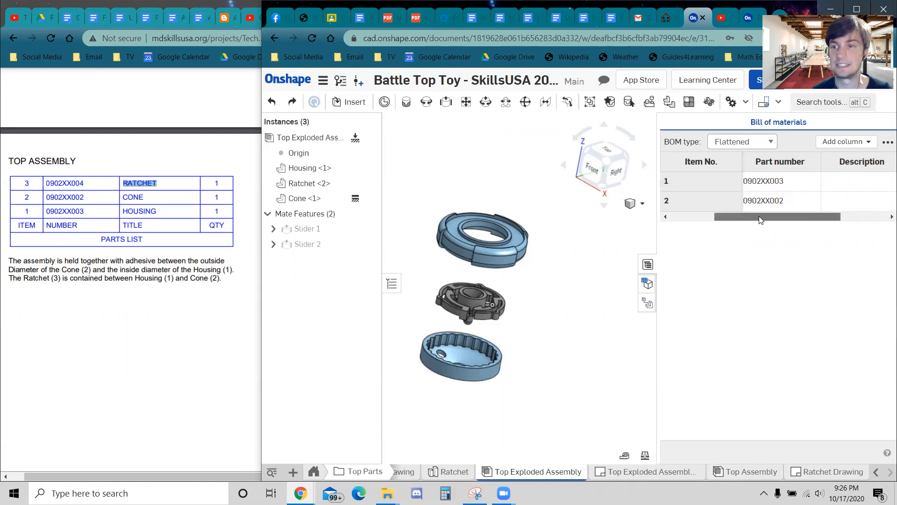
{"action": "left_click_drag", "start_coordinate": [759, 216], "coordinate": [839, 216]}
{"action": "left_click", "coordinate": [888, 141]}
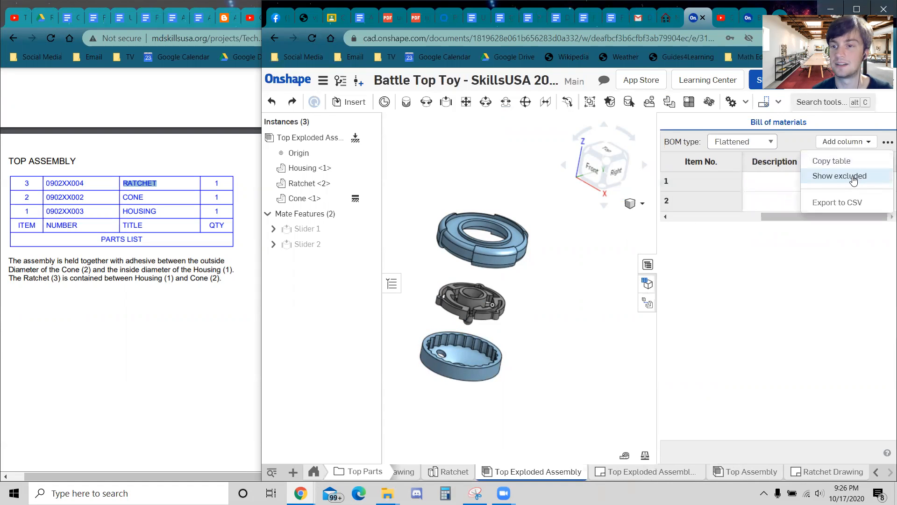
{"action": "left_click", "coordinate": [855, 175]}
{"action": "left_click", "coordinate": [781, 204]}
{"action": "right_click", "coordinate": [782, 208]}
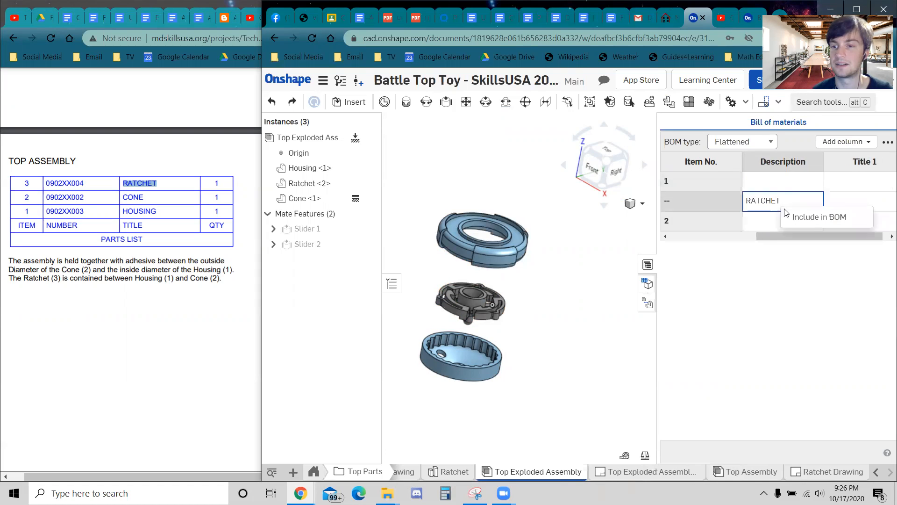
{"action": "left_click", "coordinate": [820, 218]}
{"action": "left_click_drag", "start_coordinate": [767, 237], "coordinate": [838, 227]}
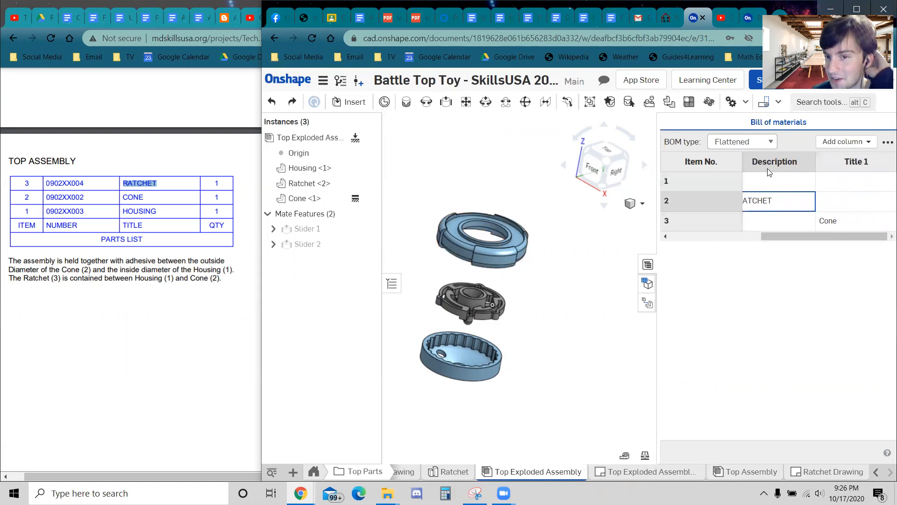
{"action": "left_click", "coordinate": [767, 181]}
{"action": "right_click", "coordinate": [766, 181]}
{"action": "left_click", "coordinate": [767, 181]}
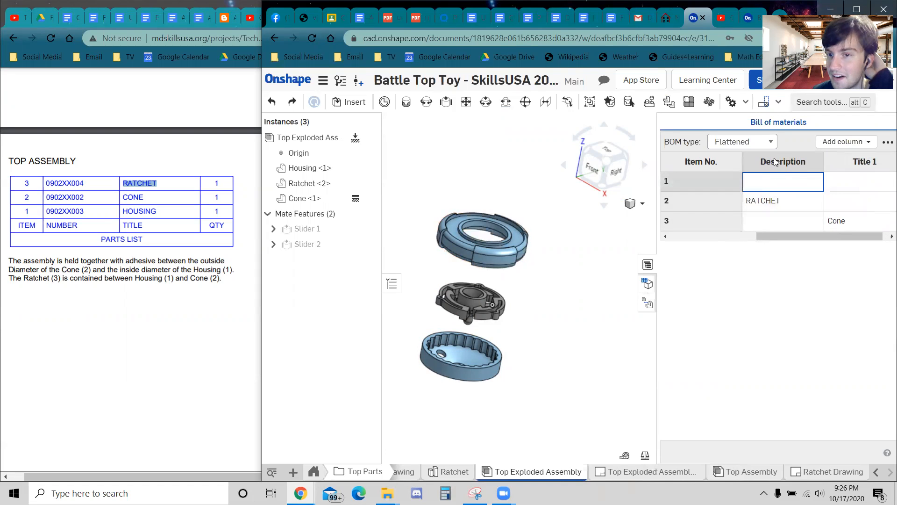
{"action": "left_click", "coordinate": [729, 205]}
{"action": "left_click", "coordinate": [729, 206]}
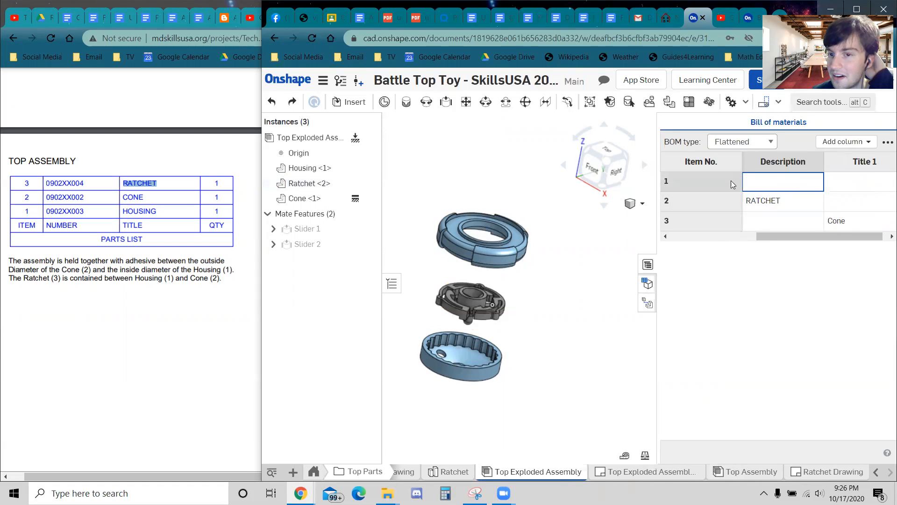
{"action": "left_click", "coordinate": [762, 149]}
{"action": "left_click", "coordinate": [762, 148]}
{"action": "left_click", "coordinate": [824, 142]}
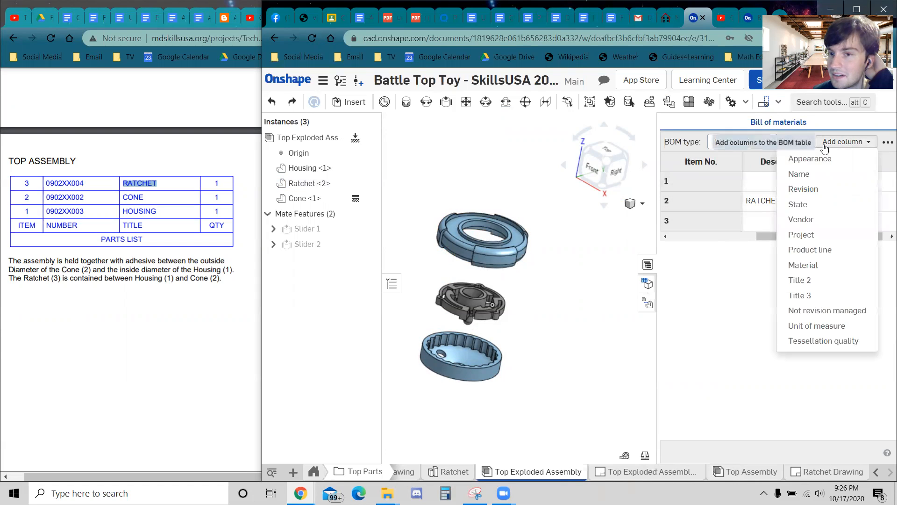
{"action": "left_click", "coordinate": [886, 144]}
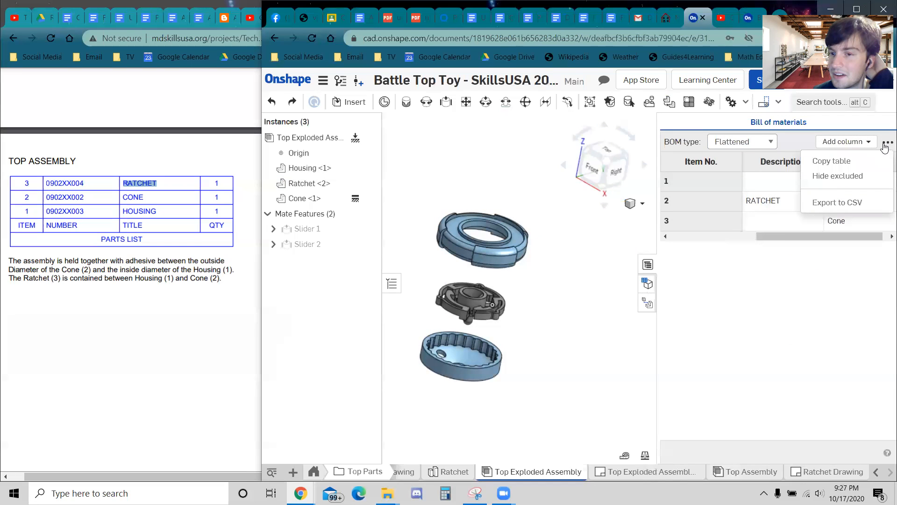
{"action": "left_click", "coordinate": [884, 144]}
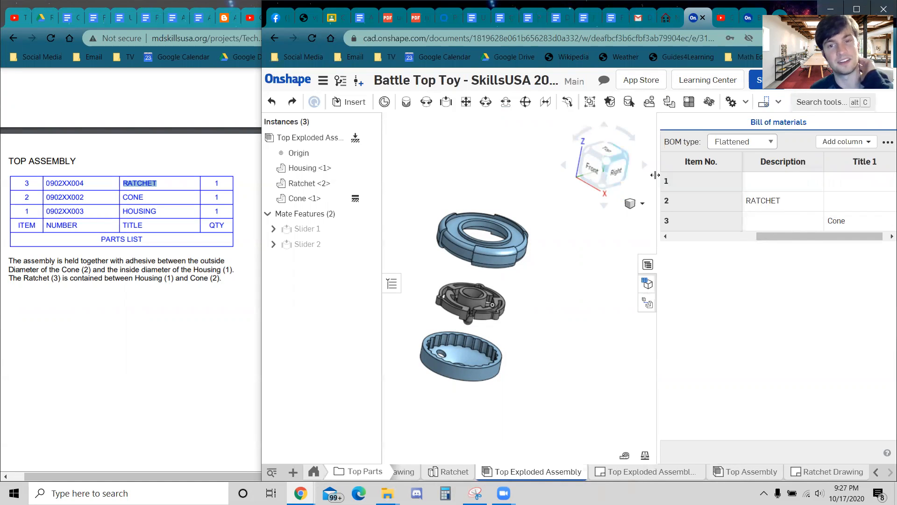
Step: Copy RATCHET from the Ratchet row's Description into its Title 1 cell in the bill of materials
{"action": "mouse_move", "coordinate": [814, 236]}
{"action": "left_mouse_down"}
{"action": "mouse_move", "coordinate": [704, 237]}
{"action": "mouse_move", "coordinate": [829, 245]}
{"action": "left_mouse_up"}
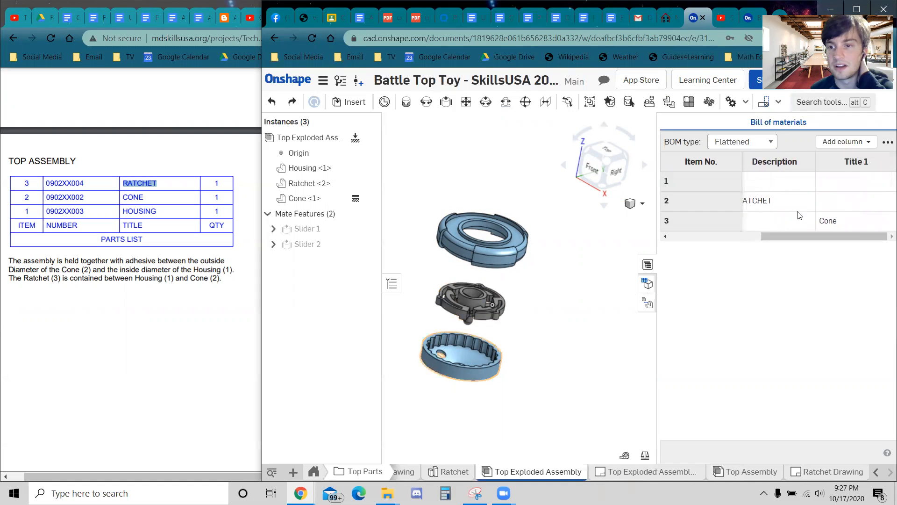
{"action": "double_click", "coordinate": [791, 200]}
{"action": "key", "text": "ctrl+c"}
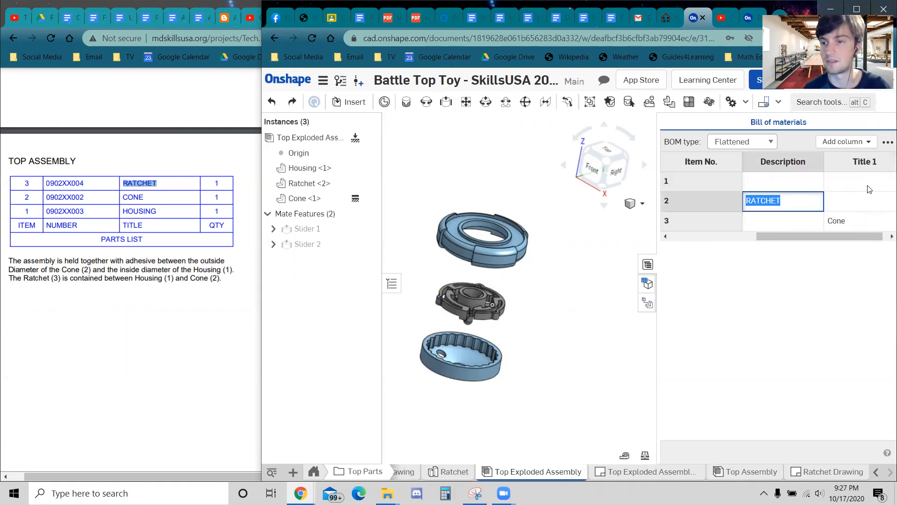
{"action": "left_click", "coordinate": [852, 198]}
{"action": "key", "text": "ctrl+v"}
Step: Set the Title 1 of the Cone row to CONE and of the Housing row to HOUSING
{"action": "left_click", "coordinate": [841, 221]}
{"action": "double_click", "coordinate": [842, 221]}
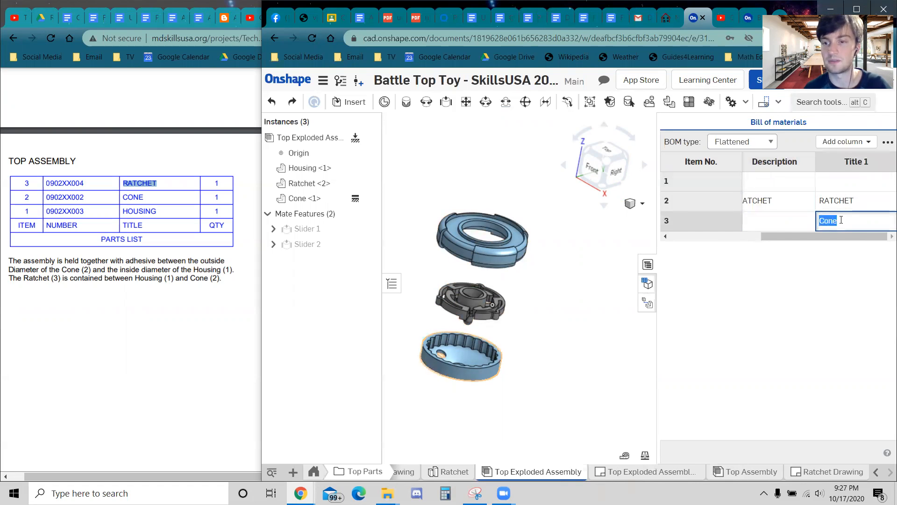
{"action": "type", "text": "CONE"}
{"action": "double_click", "coordinate": [841, 180]}
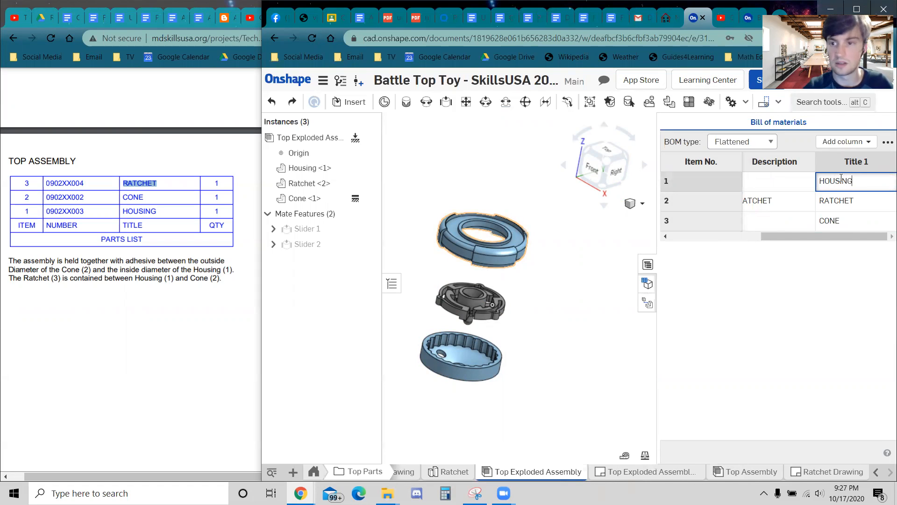
Step: Clear the Description of the Ratchet row in the bill of materials
{"action": "left_click", "coordinate": [794, 201]}
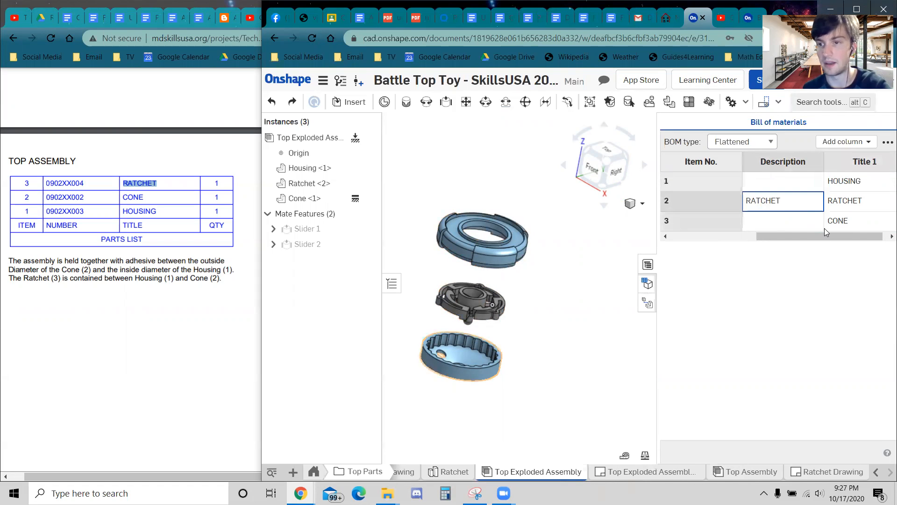
{"action": "double_click", "coordinate": [795, 200]}
{"action": "key", "text": "BackSpace"}
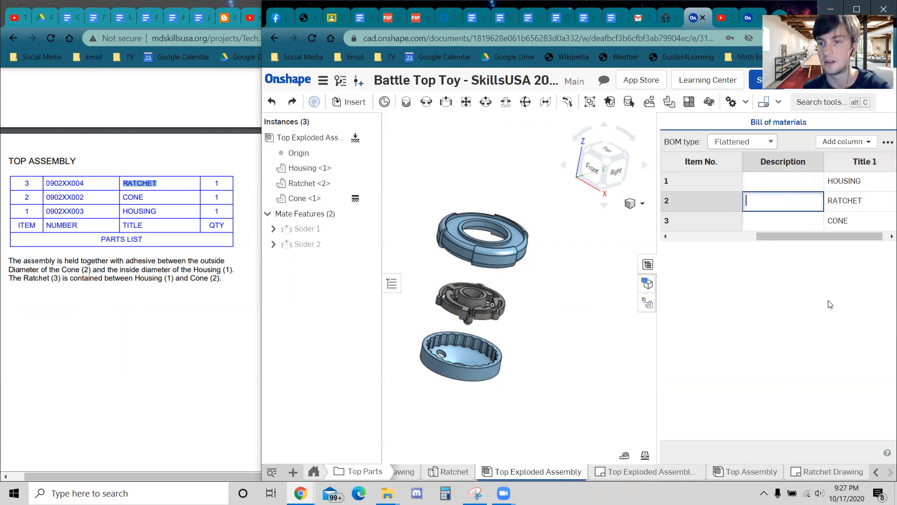
Step: Reorder the assembly instances to Housing, Cone, Ratchet and update the Top Exploded Assembly drawing
{"action": "left_click_drag", "start_coordinate": [812, 235], "coordinate": [830, 190]}
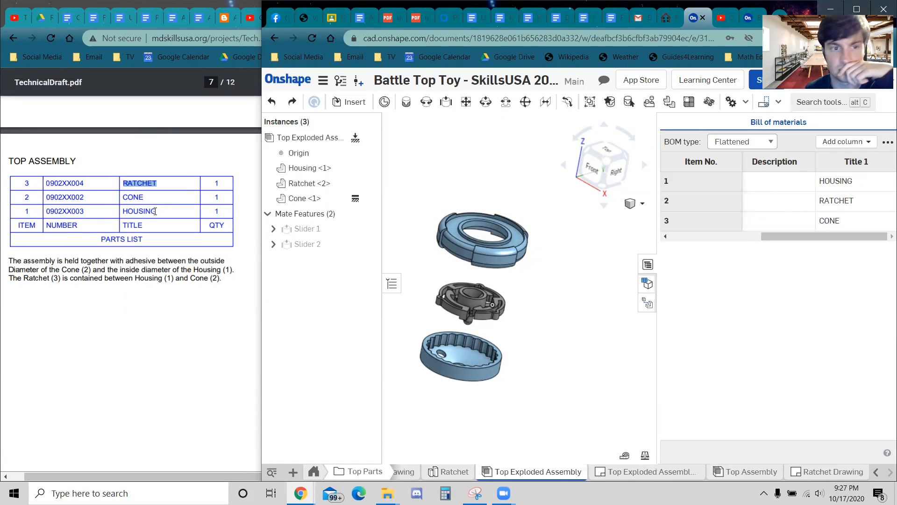
{"action": "left_click_drag", "start_coordinate": [297, 198], "coordinate": [295, 179]}
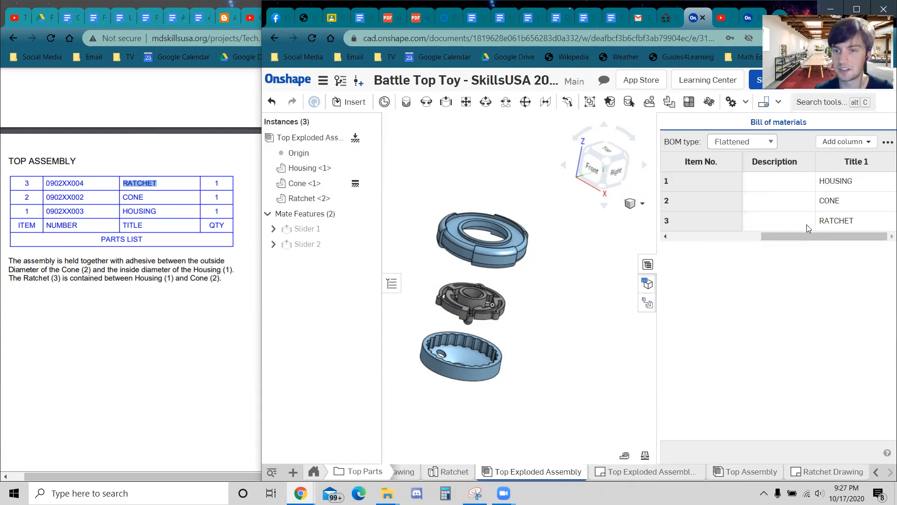
{"action": "left_click_drag", "start_coordinate": [770, 234], "coordinate": [678, 235]}
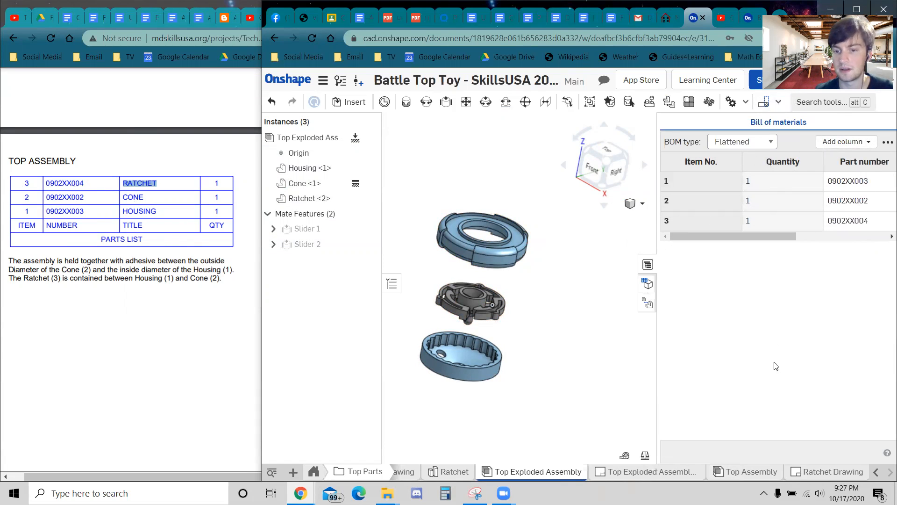
{"action": "left_click", "coordinate": [649, 472]}
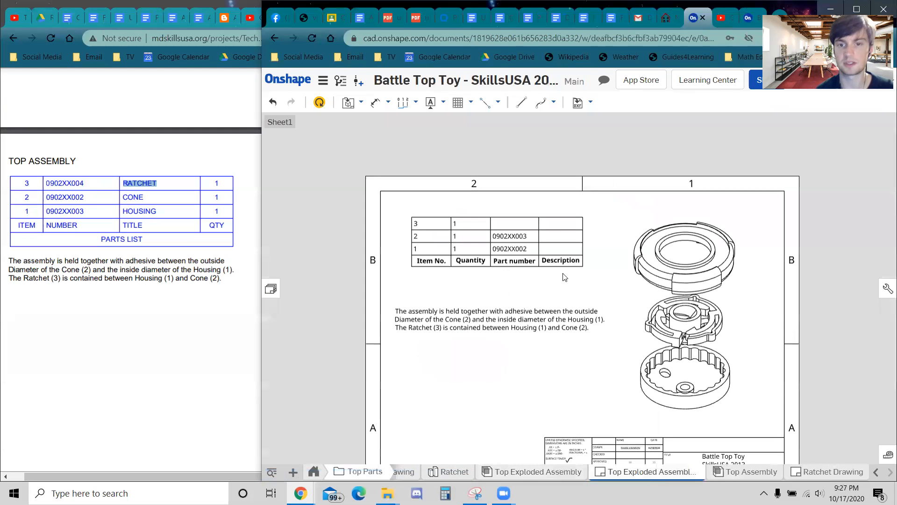
{"action": "left_click", "coordinate": [318, 102]}
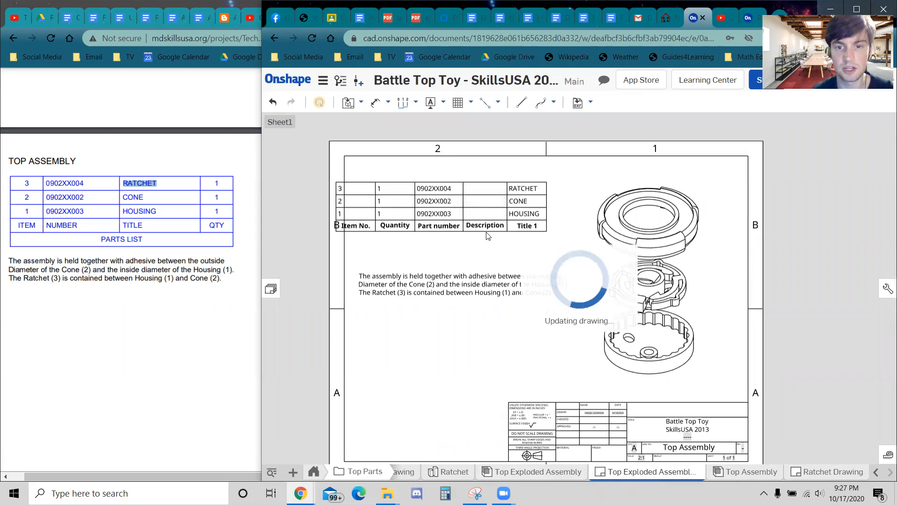
{"action": "left_click", "coordinate": [488, 222]}
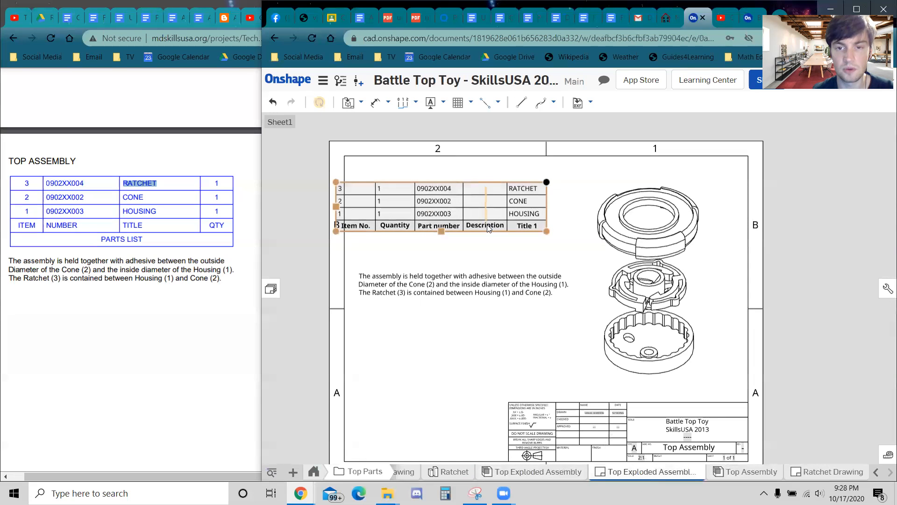
{"action": "left_click", "coordinate": [487, 225]}
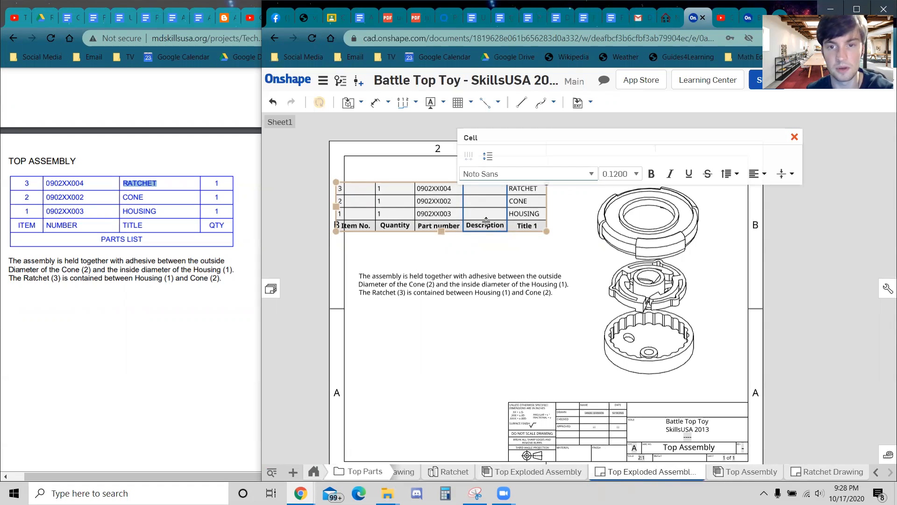
{"action": "right_click", "coordinate": [487, 213]}
{"action": "mouse_move", "coordinate": [503, 207]}
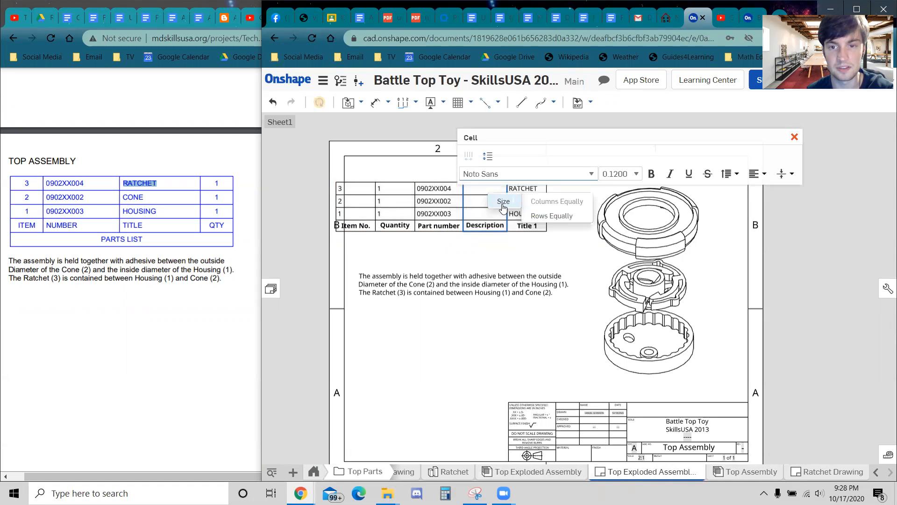
{"action": "left_click", "coordinate": [515, 266]}
{"action": "middle_click_drag", "start_coordinate": [516, 268], "coordinate": [550, 311]}
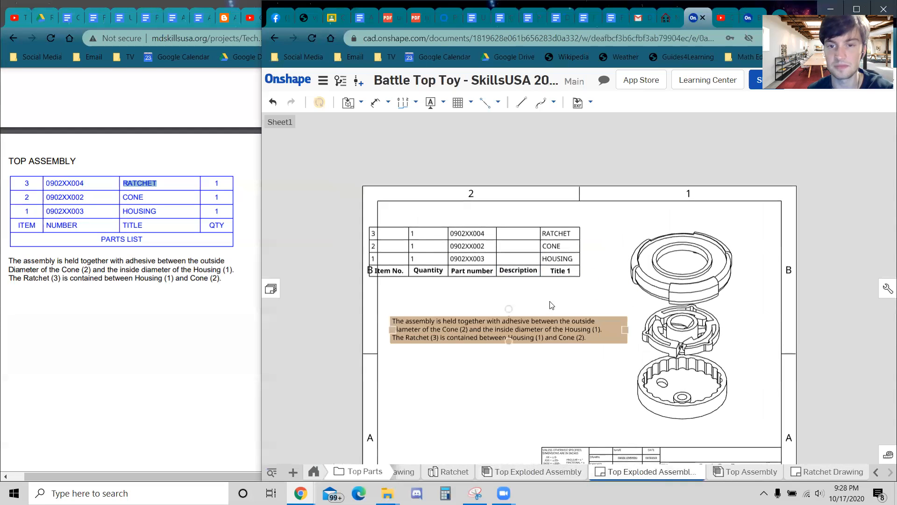
{"action": "left_click_drag", "start_coordinate": [524, 232], "coordinate": [521, 277]}
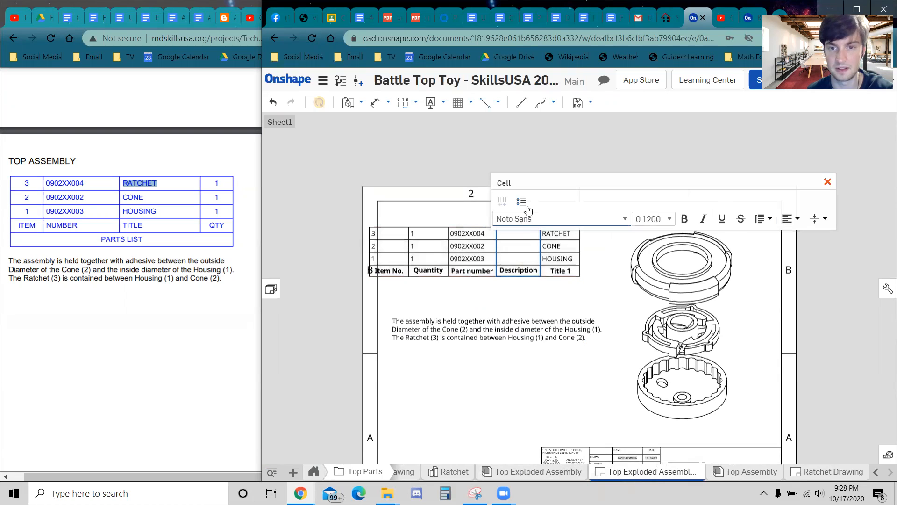
{"action": "left_click", "coordinate": [828, 182]}
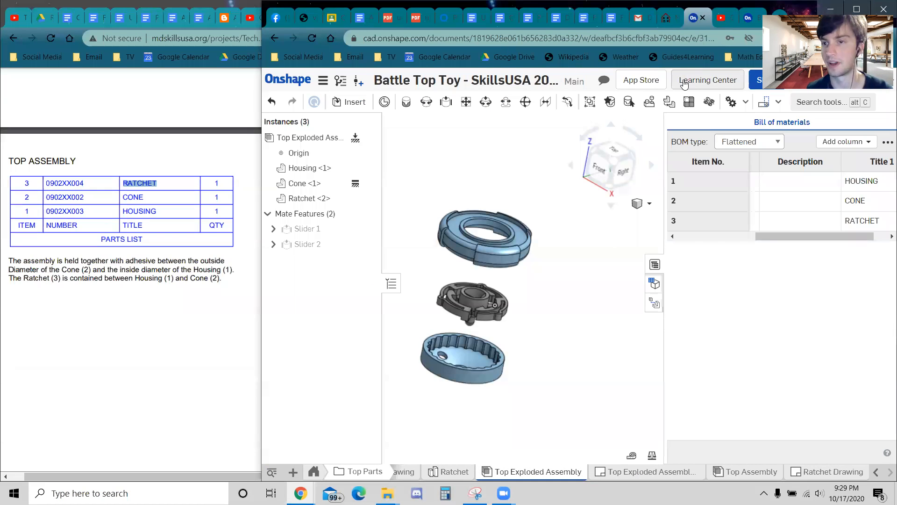
Step: Remove the Description column from the assembly's bill of materials and update the Top Exploded Assembly drawing
{"action": "right_click", "coordinate": [830, 167]}
{"action": "right_click", "coordinate": [829, 160]}
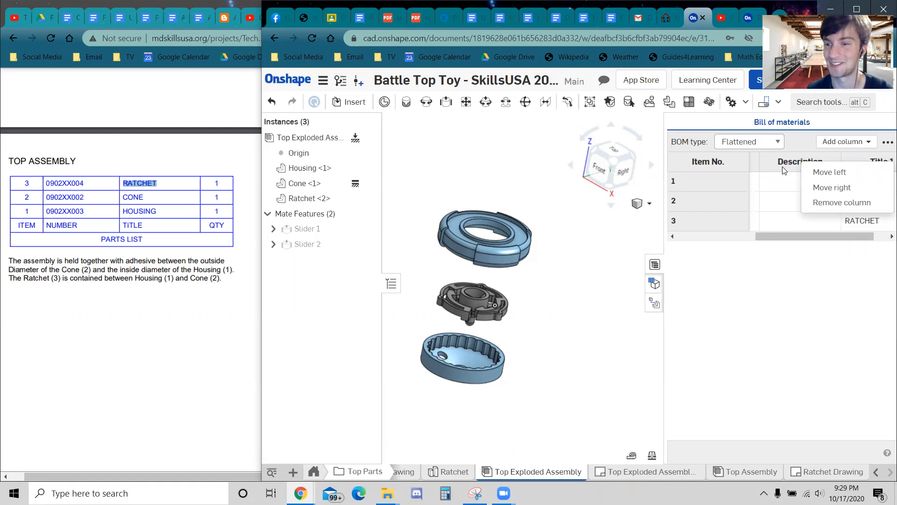
{"action": "left_click", "coordinate": [827, 202]}
{"action": "mouse_move", "coordinate": [798, 236]}
{"action": "left_mouse_down"}
{"action": "mouse_move", "coordinate": [733, 237]}
{"action": "mouse_move", "coordinate": [805, 236]}
{"action": "left_mouse_up"}
{"action": "right_click", "coordinate": [845, 161]}
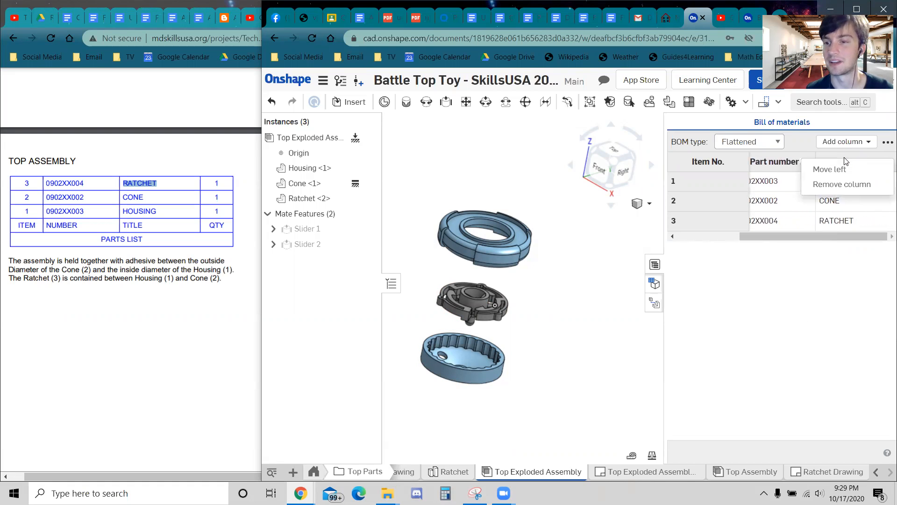
{"action": "left_click", "coordinate": [840, 156]}
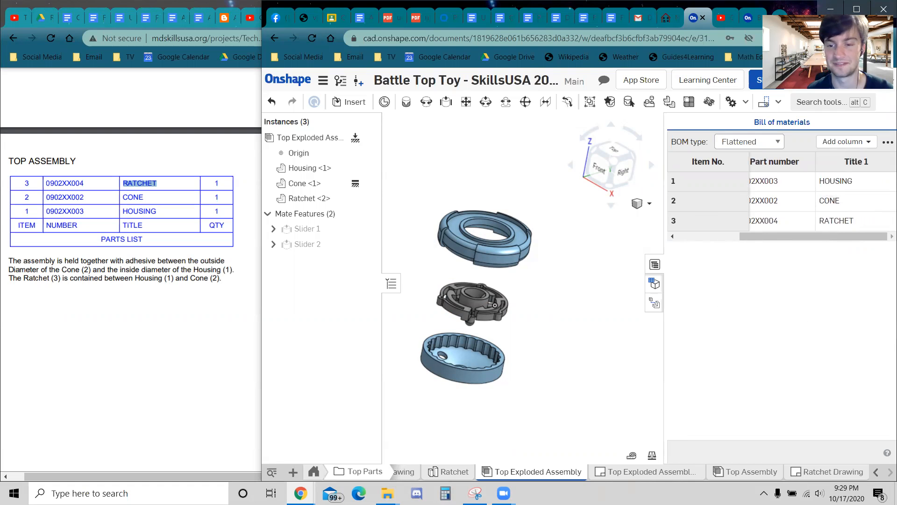
{"action": "left_click", "coordinate": [644, 472]}
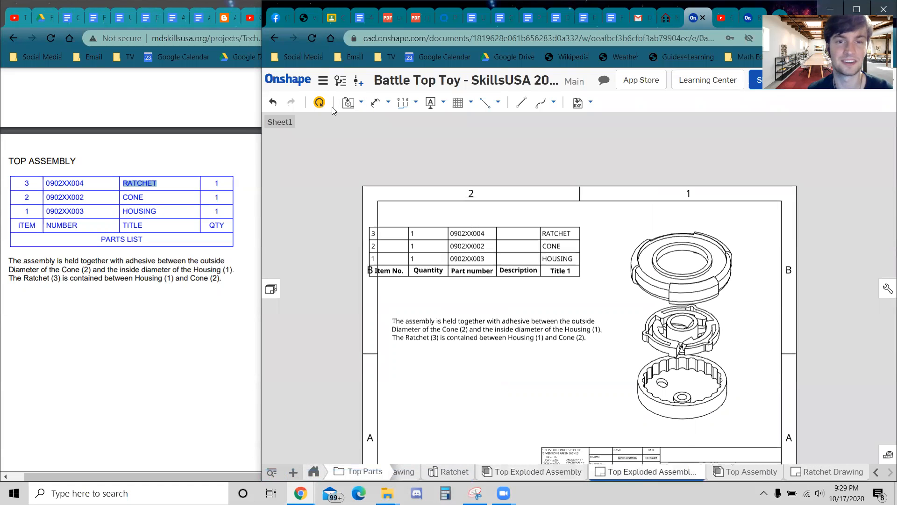
{"action": "left_click", "coordinate": [319, 102]}
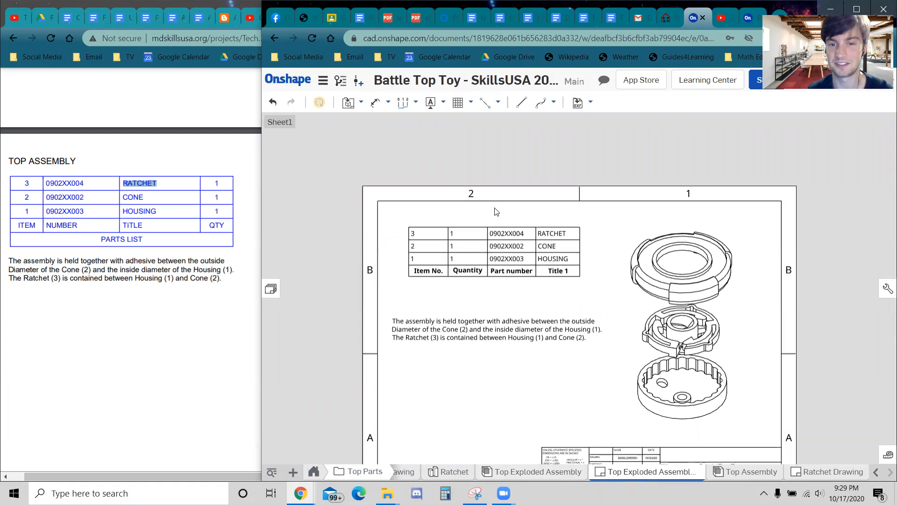
Step: Move the bill of materials table on the drawing sheet so its left edge lines up with the assembly note
{"action": "left_click", "coordinate": [530, 261]}
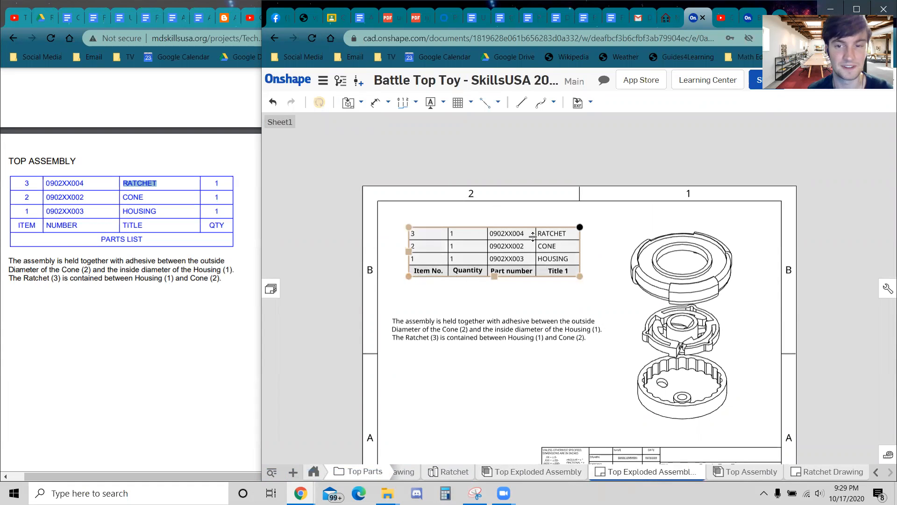
{"action": "left_click_drag", "start_coordinate": [578, 226], "coordinate": [559, 220]}
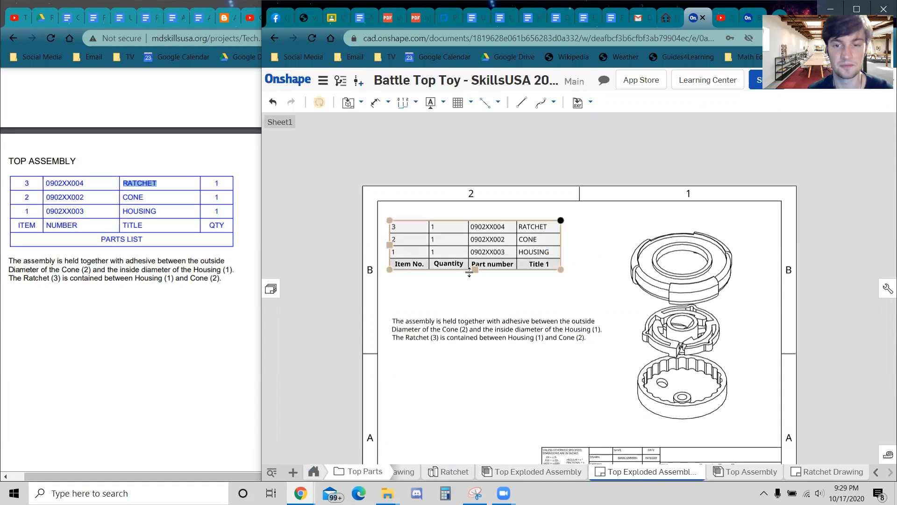
{"action": "left_click", "coordinate": [100, 244]}
{"action": "left_click", "coordinate": [530, 294]}
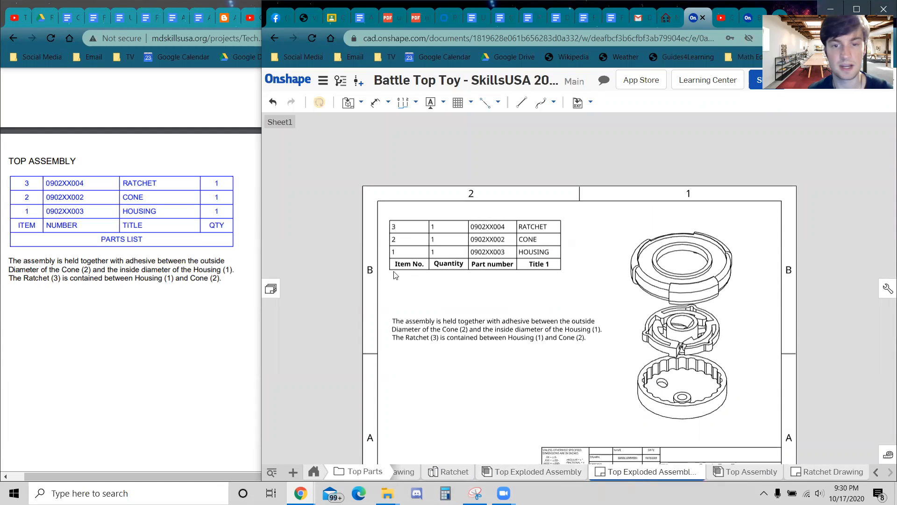
{"action": "left_click", "coordinate": [470, 102]}
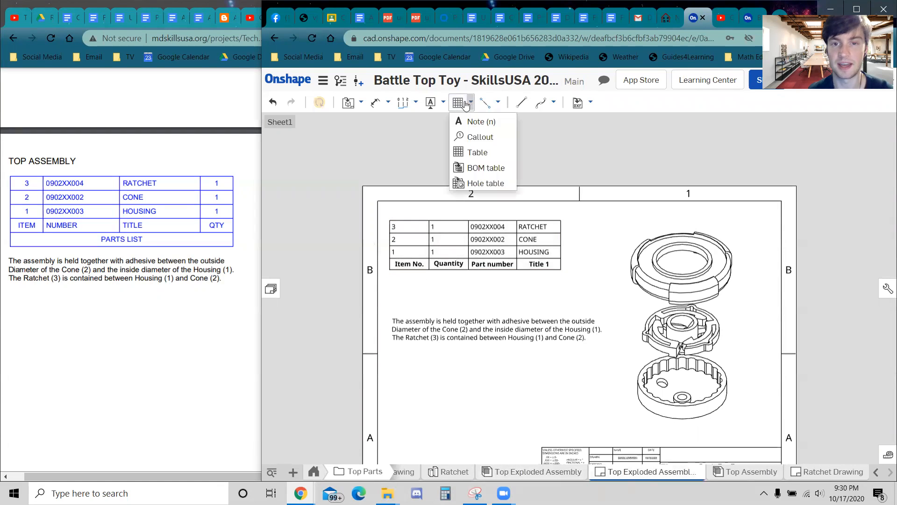
{"action": "left_click", "coordinate": [479, 156]}
{"action": "left_click", "coordinate": [300, 178]}
{"action": "left_click", "coordinate": [319, 142]}
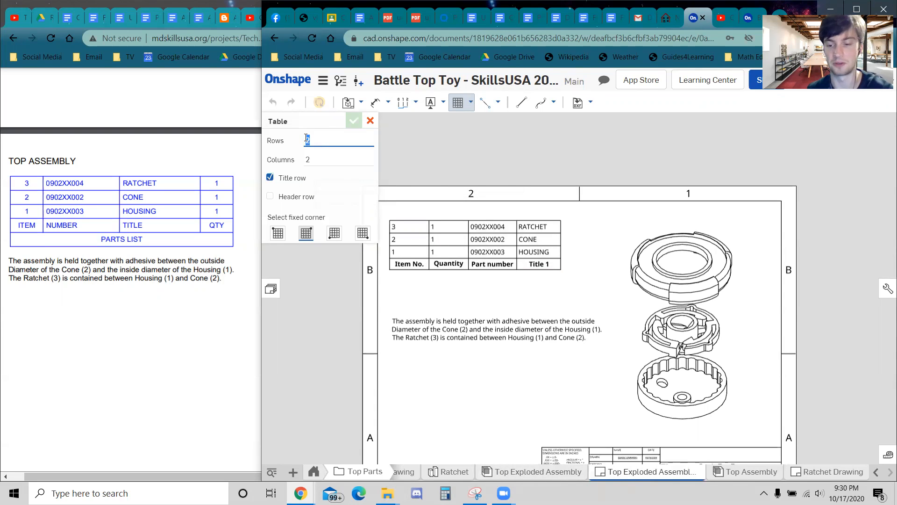
{"action": "left_click", "coordinate": [318, 159]}
{"action": "key", "text": "BackSpace"}
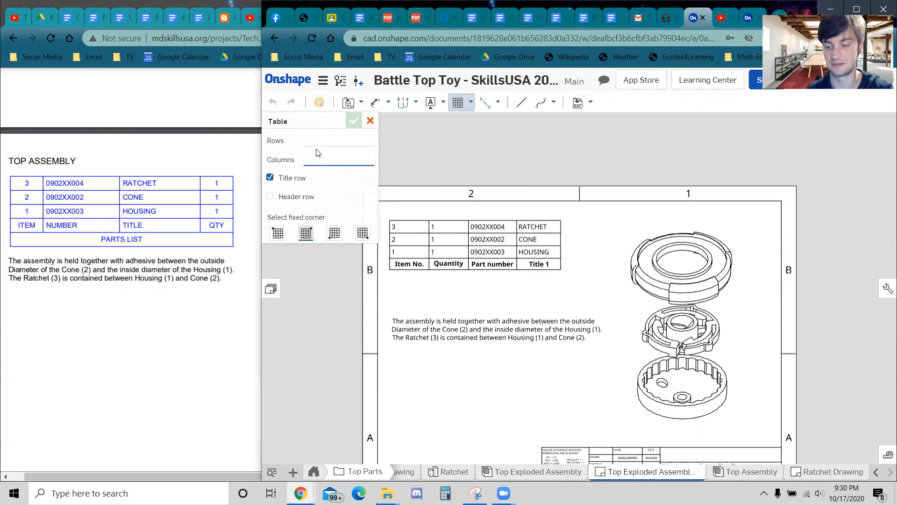
{"action": "left_click", "coordinate": [319, 141]}
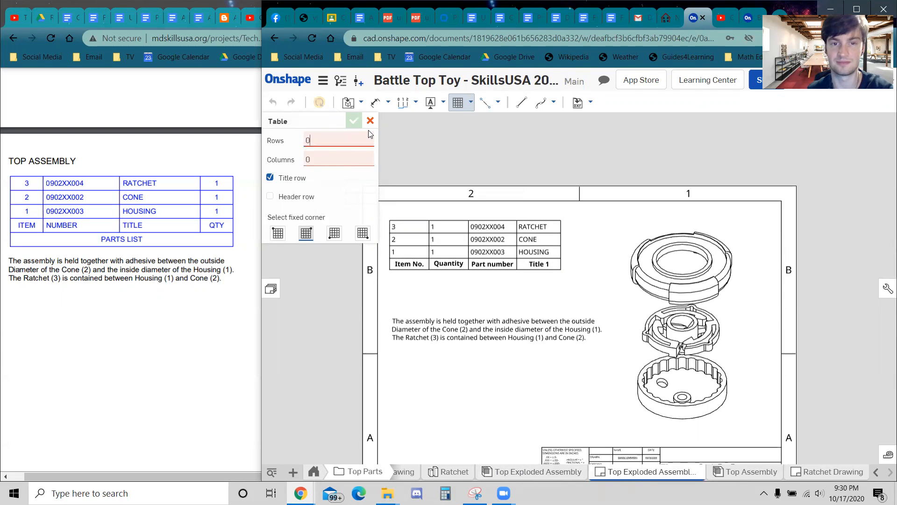
{"action": "left_click", "coordinate": [370, 120]}
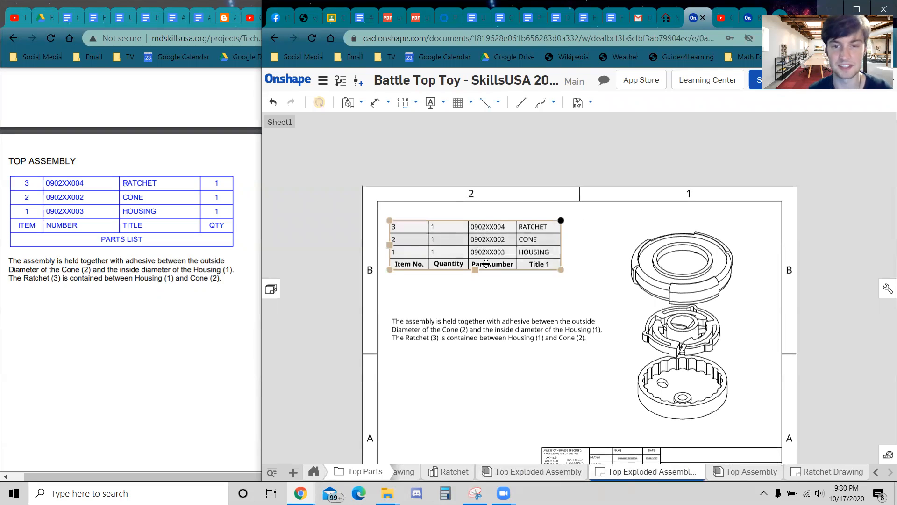
Step: Shift the bill of materials table slightly down toward the assembly note, keeping its left edge aligned with the note
{"action": "left_click_drag", "start_coordinate": [561, 220], "coordinate": [562, 234]}
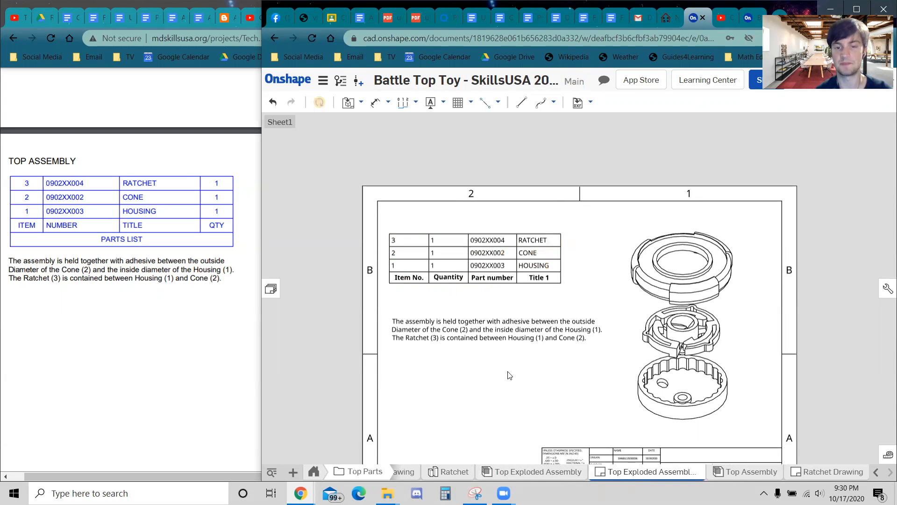
{"action": "left_click", "coordinate": [482, 337]}
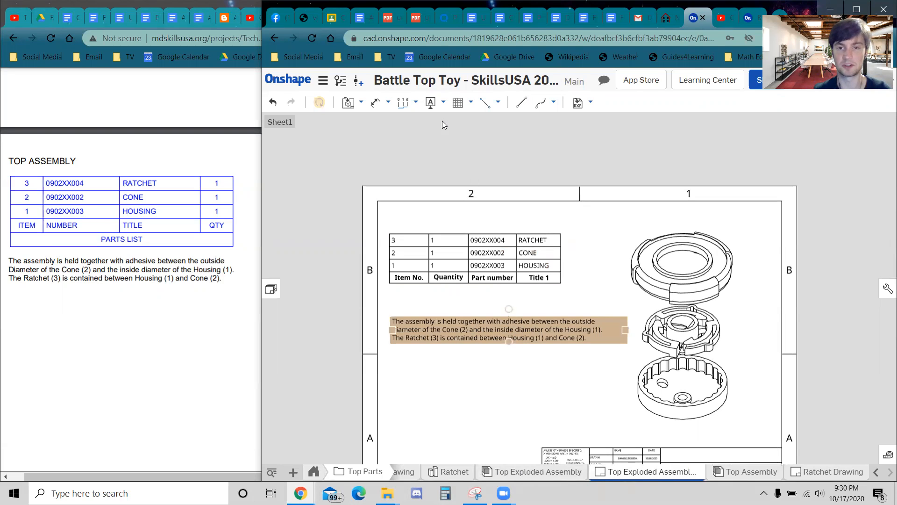
{"action": "left_click", "coordinate": [443, 102]}
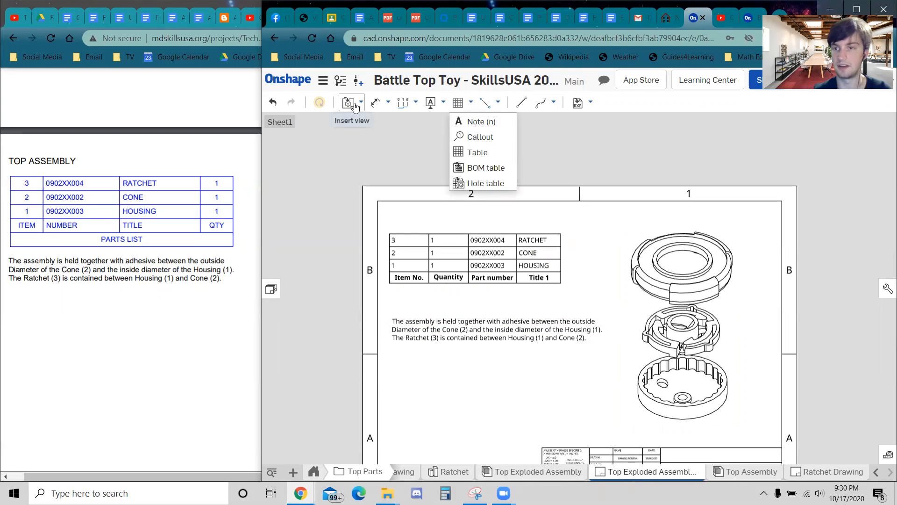
{"action": "middle_click_drag", "start_coordinate": [607, 373], "coordinate": [567, 295]}
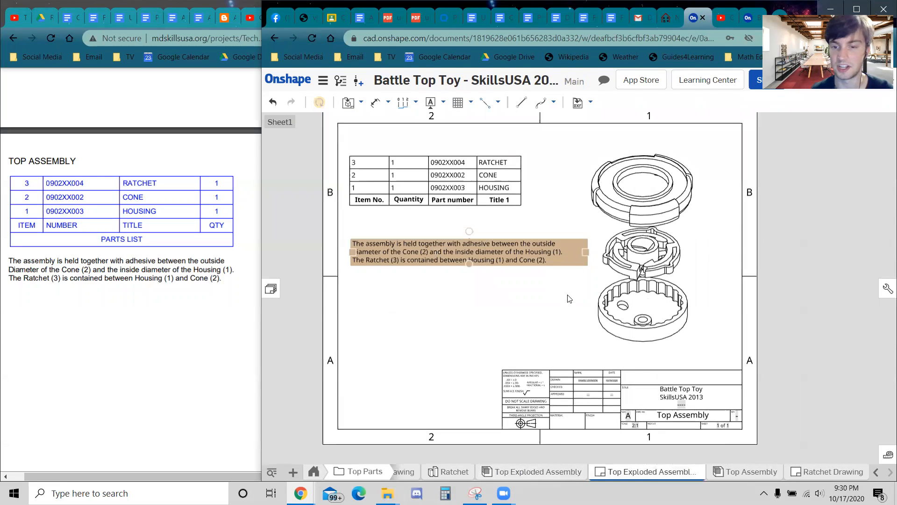
{"action": "scroll", "coordinate": [586, 381], "scroll_direction": "up", "scroll_amount": 3}
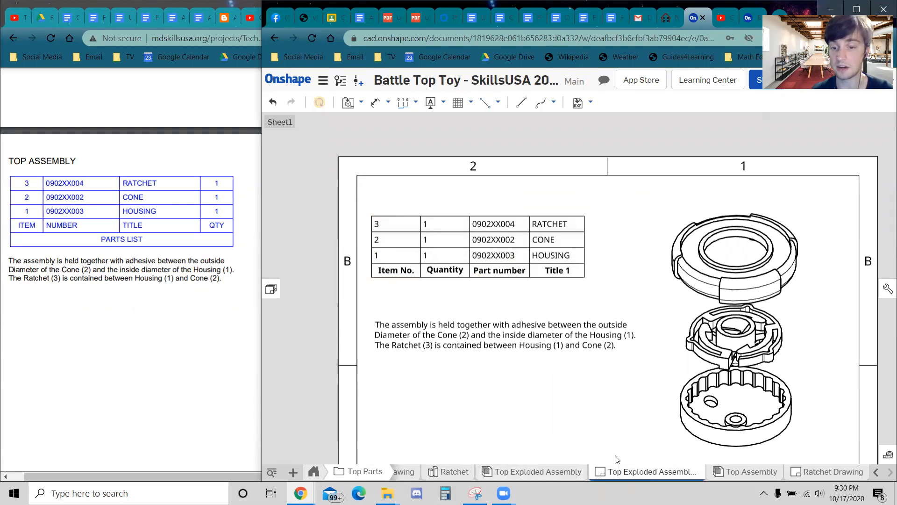
{"action": "left_click", "coordinate": [473, 252]}
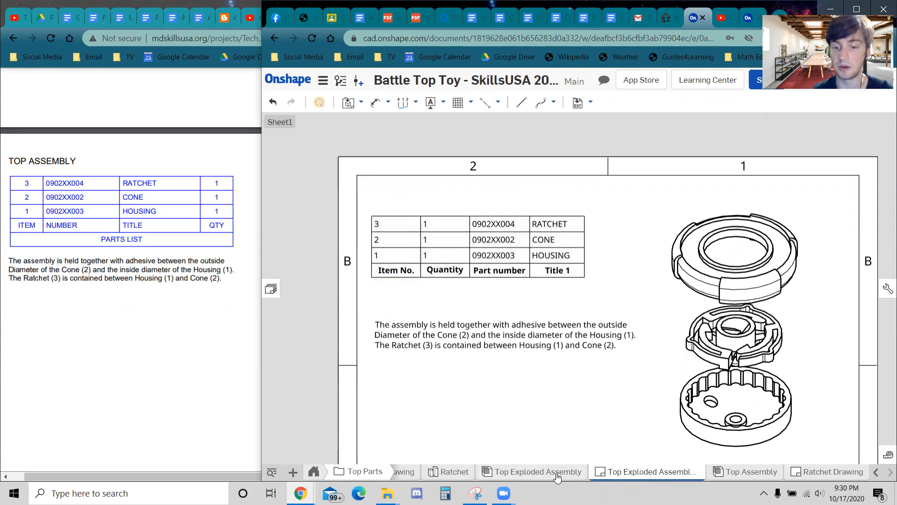
Step: Open the Top Exploded Assembly and compare its bill of materials columns and the available extra columns with the reference parts list
{"action": "left_click", "coordinate": [559, 472]}
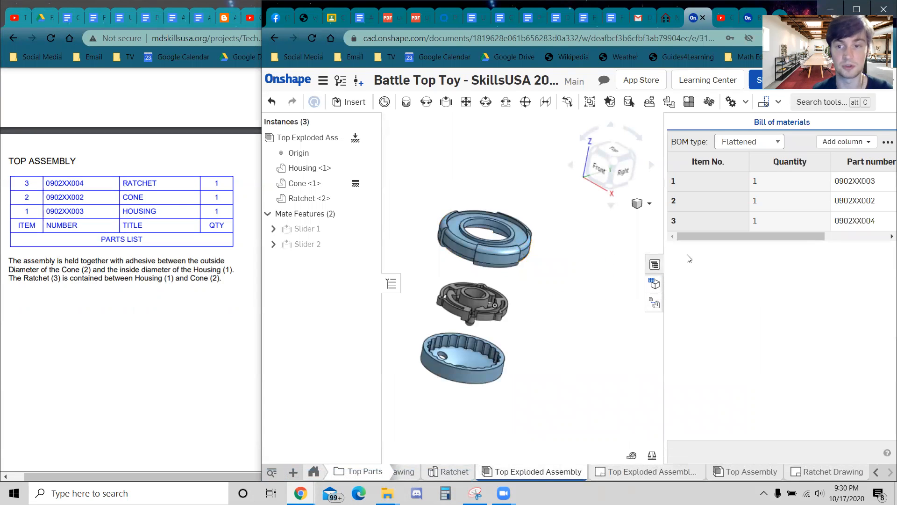
{"action": "left_click", "coordinate": [655, 265]}
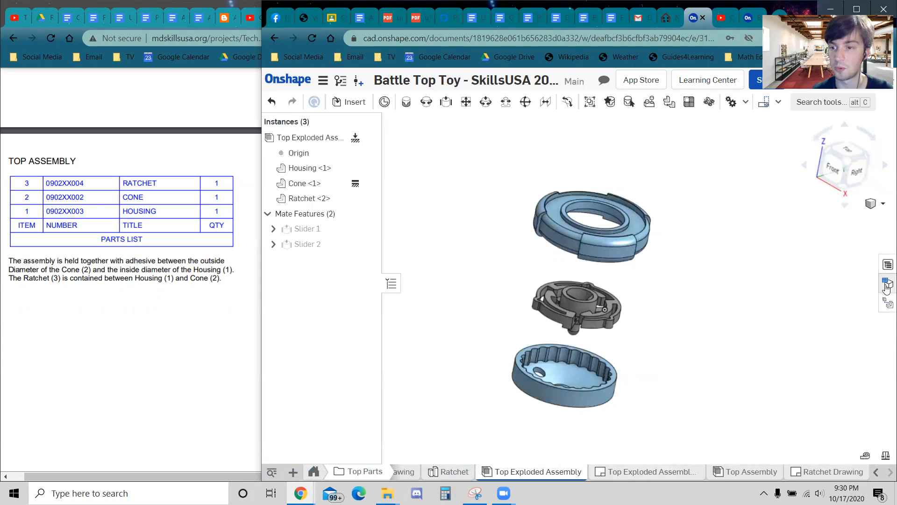
{"action": "left_click", "coordinate": [887, 265]}
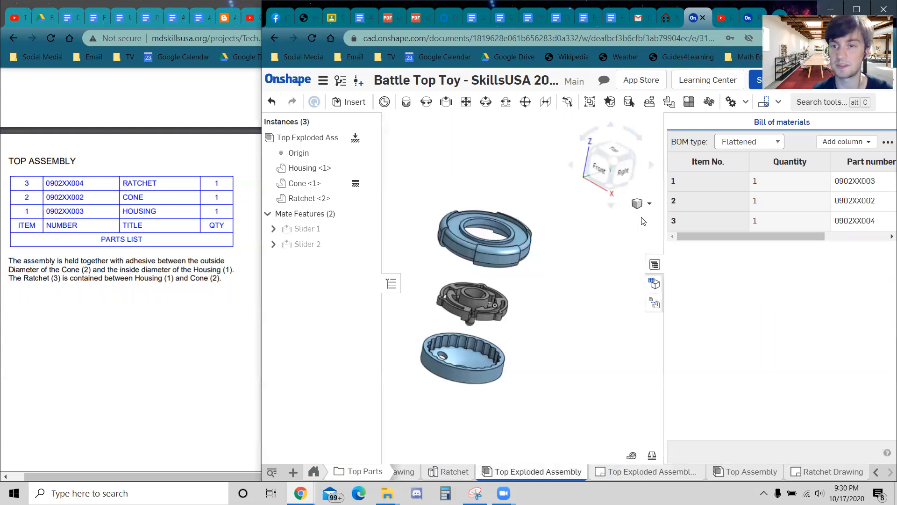
{"action": "left_click_drag", "start_coordinate": [723, 232], "coordinate": [823, 232]}
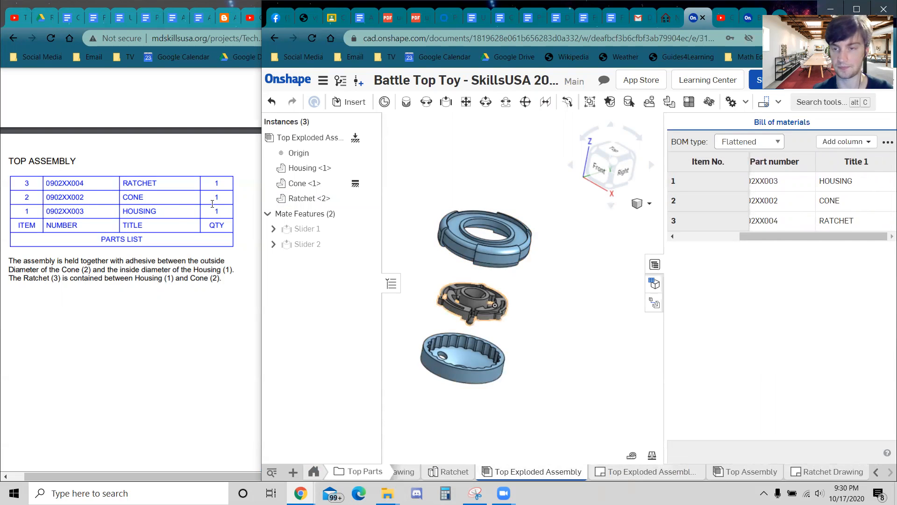
{"action": "left_click_drag", "start_coordinate": [762, 239], "coordinate": [805, 236]}
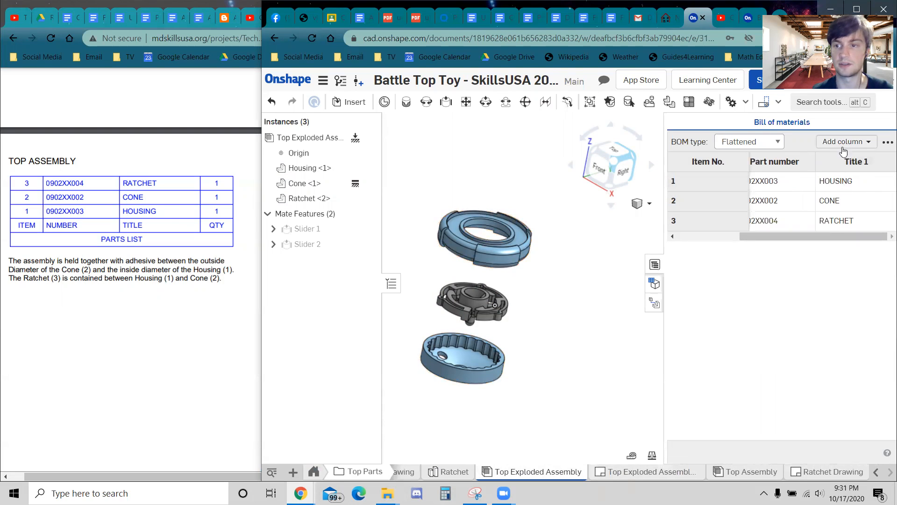
{"action": "left_click", "coordinate": [845, 142]}
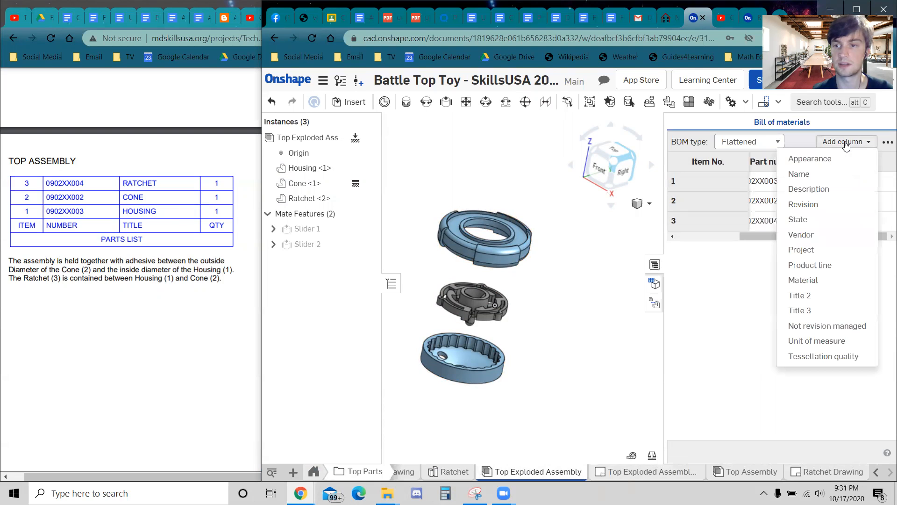
{"action": "left_click", "coordinate": [845, 142]}
{"action": "left_click", "coordinate": [846, 142]}
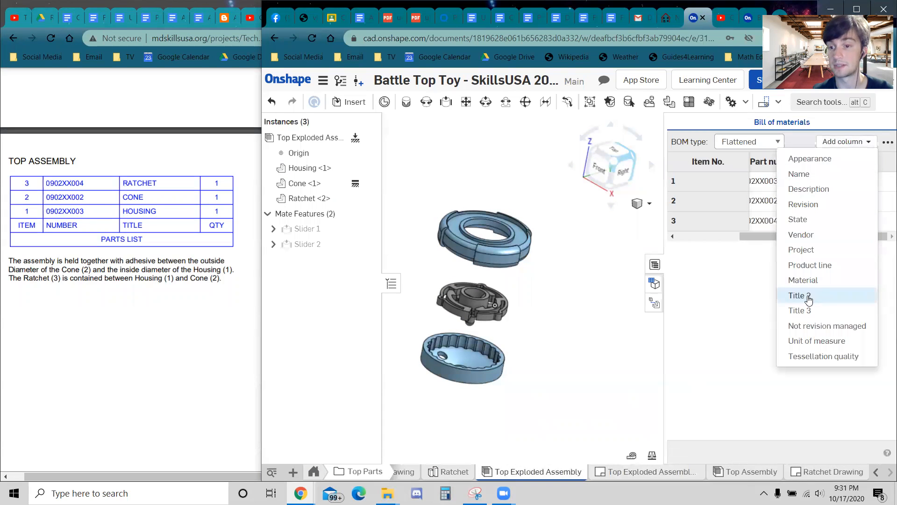
{"action": "left_click", "coordinate": [755, 305]}
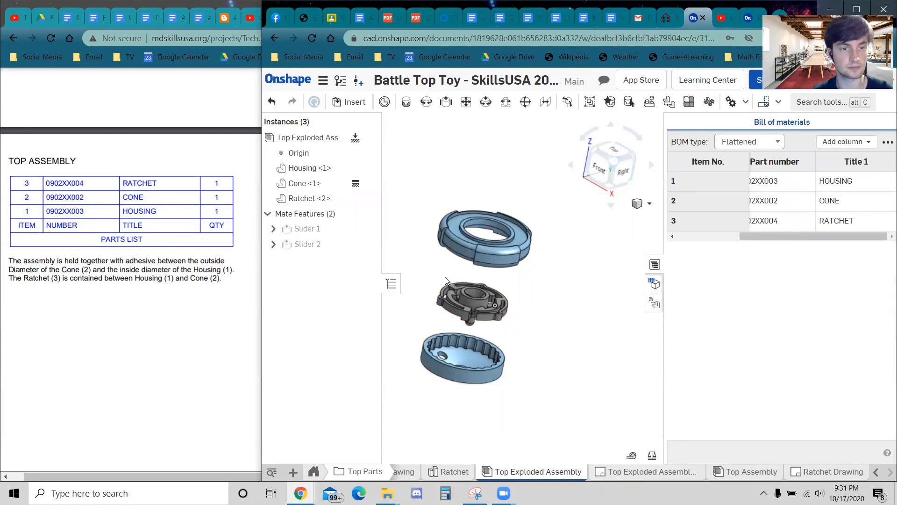
{"action": "left_click_drag", "start_coordinate": [806, 238], "coordinate": [722, 246]}
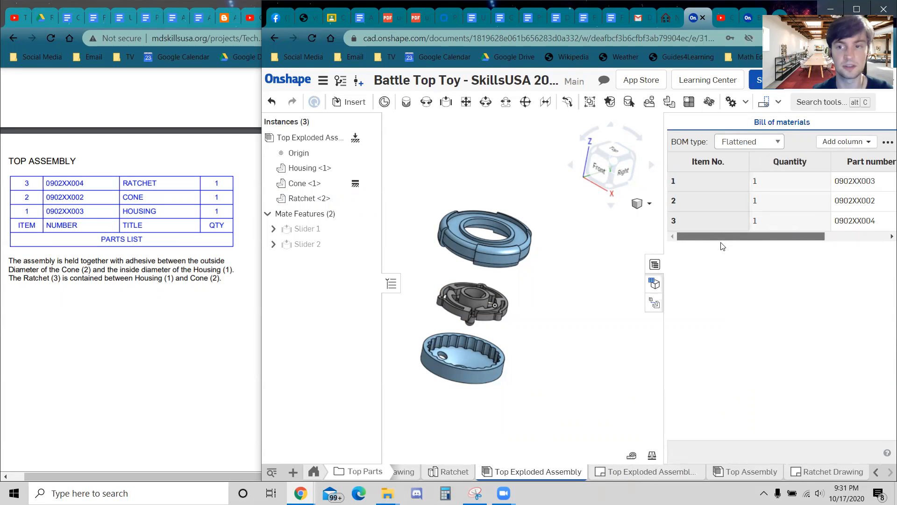
Step: Move the Title 1 column ahead of Part number and the Quantity column behind Title 1 in the assembly's bill of materials
{"action": "scroll", "coordinate": [747, 248], "scroll_direction": "right", "scroll_amount": 5}
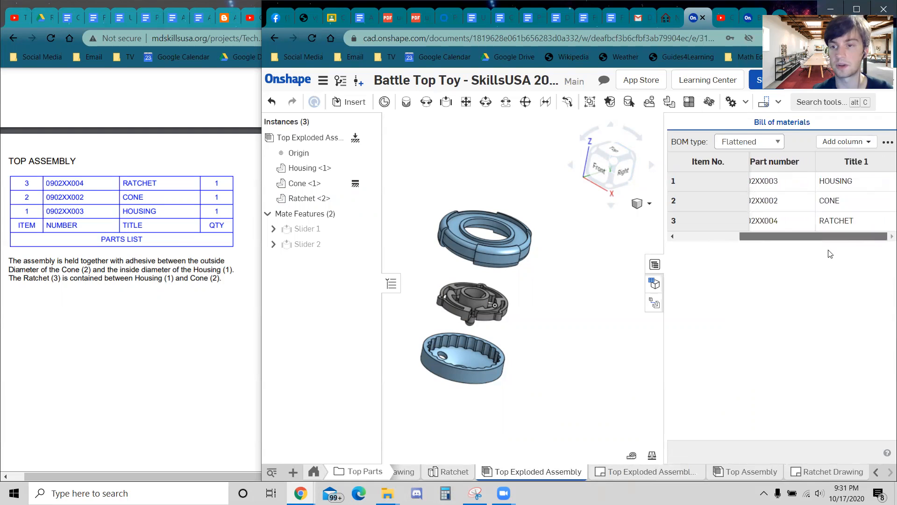
{"action": "right_click", "coordinate": [836, 163]}
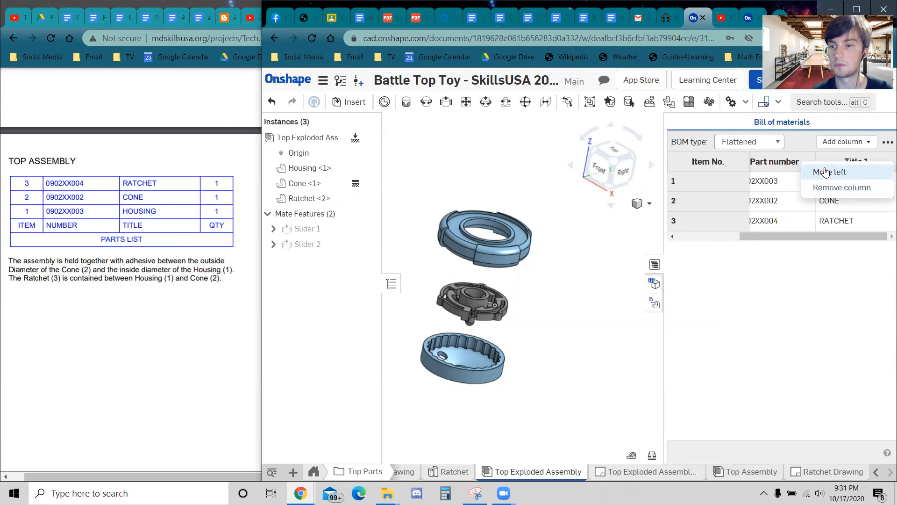
{"action": "left_click", "coordinate": [823, 172]}
{"action": "scroll", "coordinate": [791, 234], "scroll_direction": "left", "scroll_amount": 5}
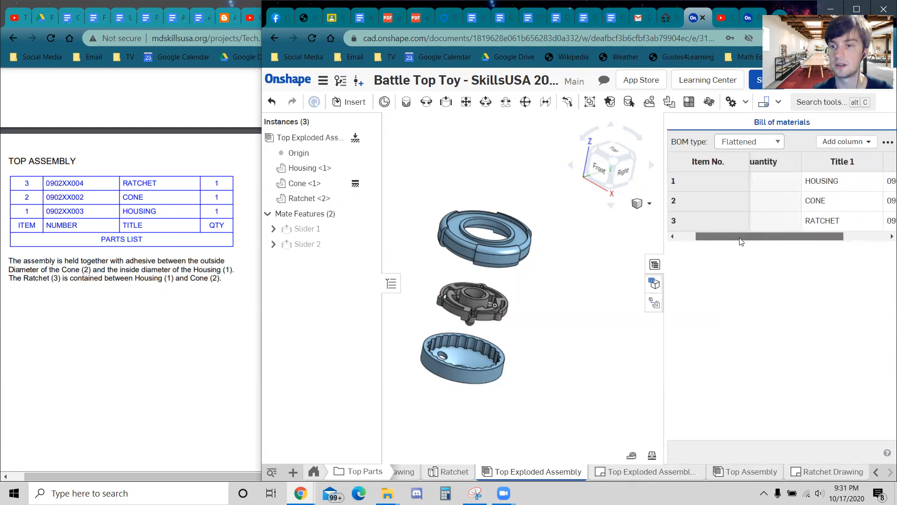
{"action": "right_click", "coordinate": [773, 161]}
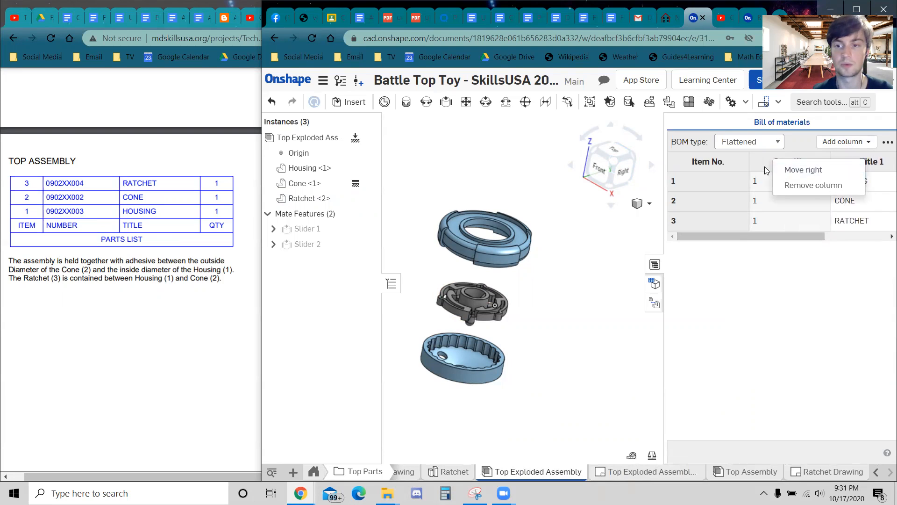
{"action": "left_click", "coordinate": [793, 169]}
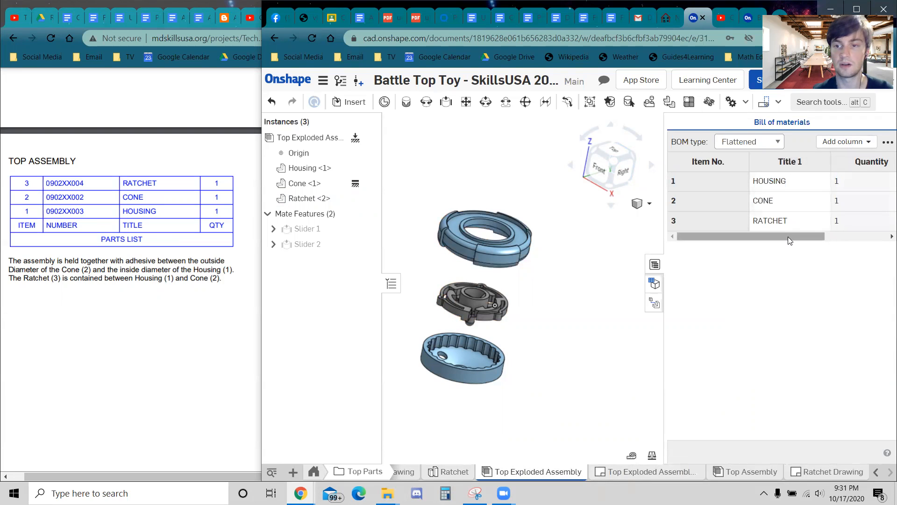
Step: Move the Quantity column to the end of the bill of materials and place Part number ahead of Title 1
{"action": "scroll", "coordinate": [784, 236], "scroll_direction": "right", "scroll_amount": 3}
{"action": "right_click", "coordinate": [816, 161]}
{"action": "left_click", "coordinate": [824, 187]}
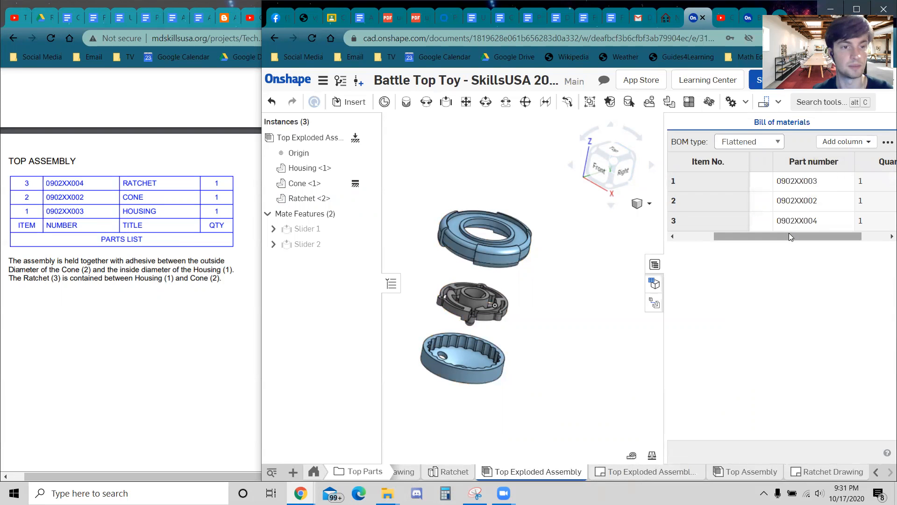
{"action": "right_click", "coordinate": [806, 169]}
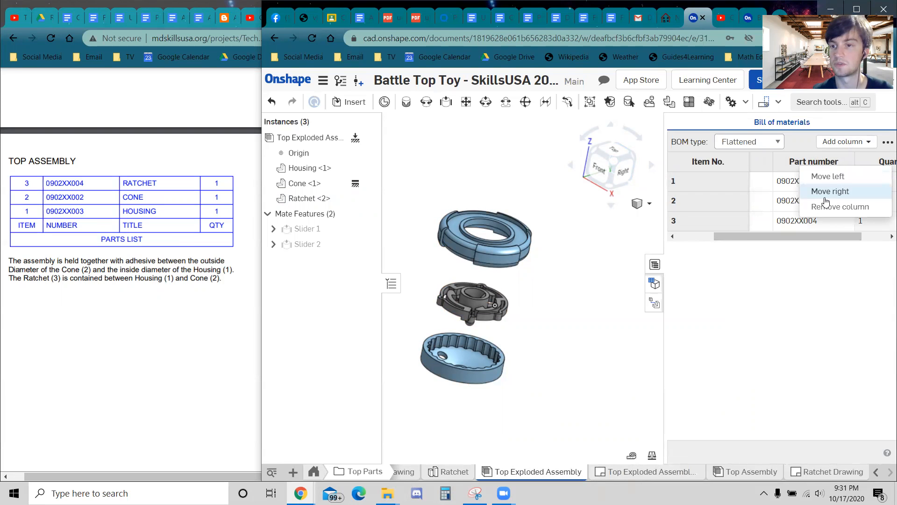
{"action": "left_click", "coordinate": [820, 177]}
{"action": "left_click_drag", "start_coordinate": [782, 235], "coordinate": [821, 231]}
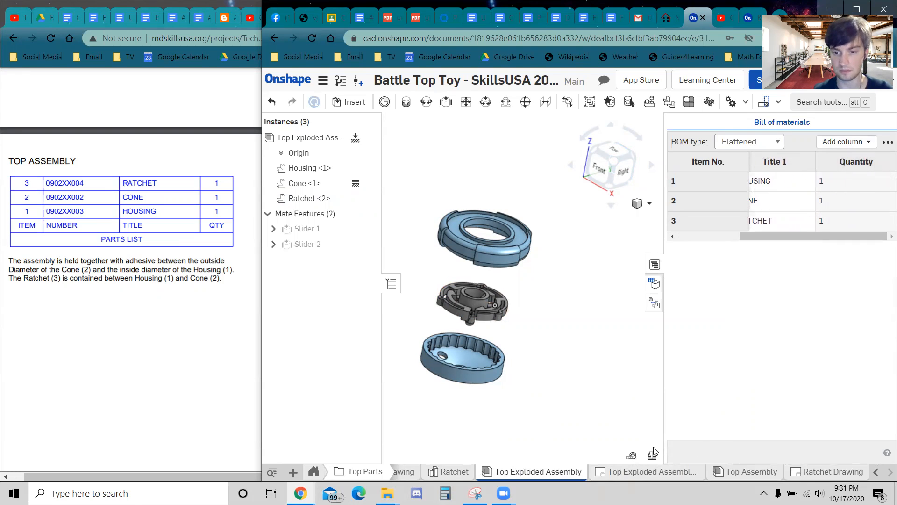
Step: Update the Top Exploded Assembly drawing and widen the Part number column of its table so the header fits on one line
{"action": "left_click", "coordinate": [645, 473]}
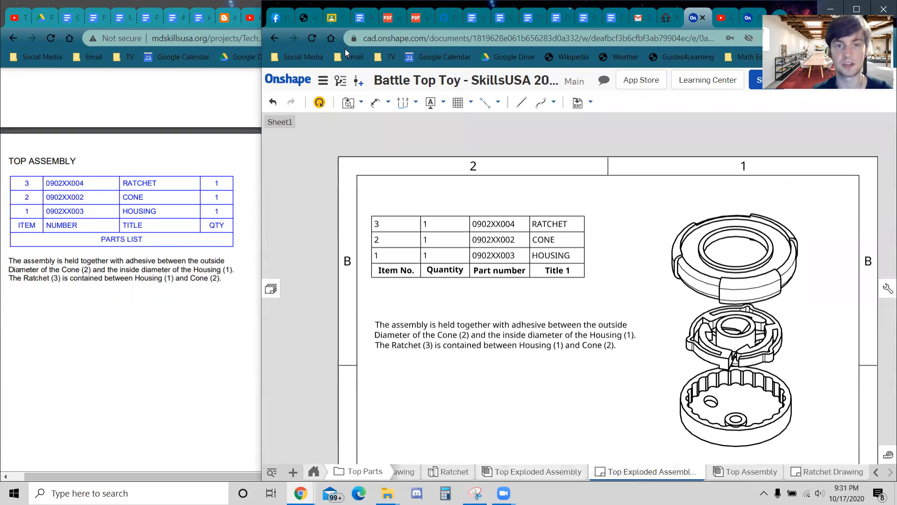
{"action": "left_click", "coordinate": [319, 104]}
{"action": "left_click", "coordinate": [427, 281]}
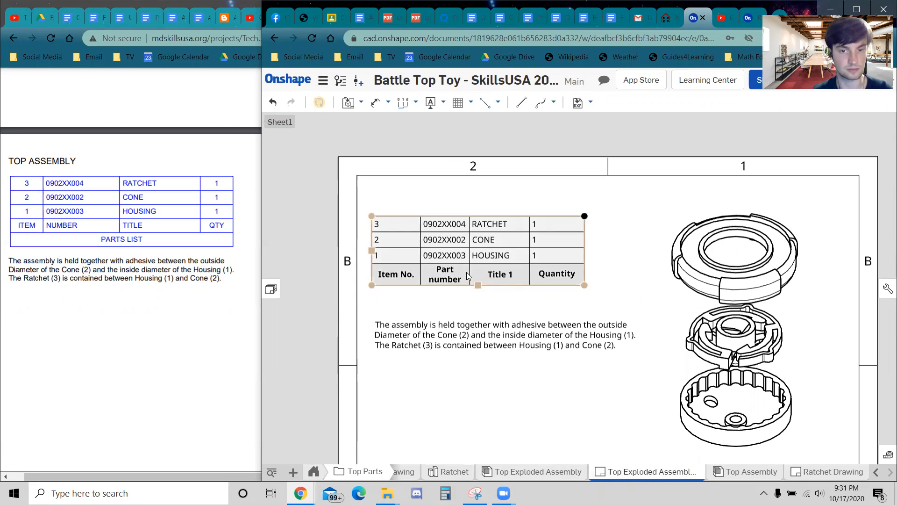
{"action": "left_click_drag", "start_coordinate": [474, 267], "coordinate": [478, 268]}
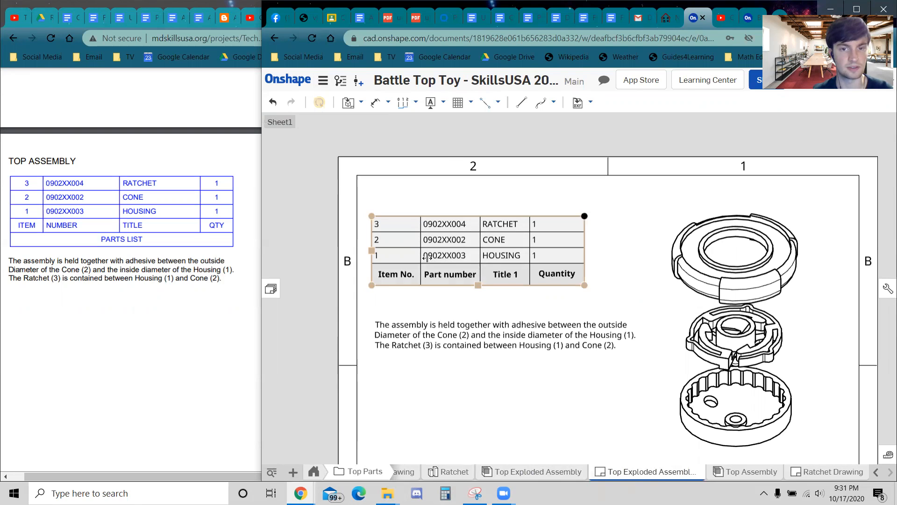
{"action": "key", "text": "Escape"}
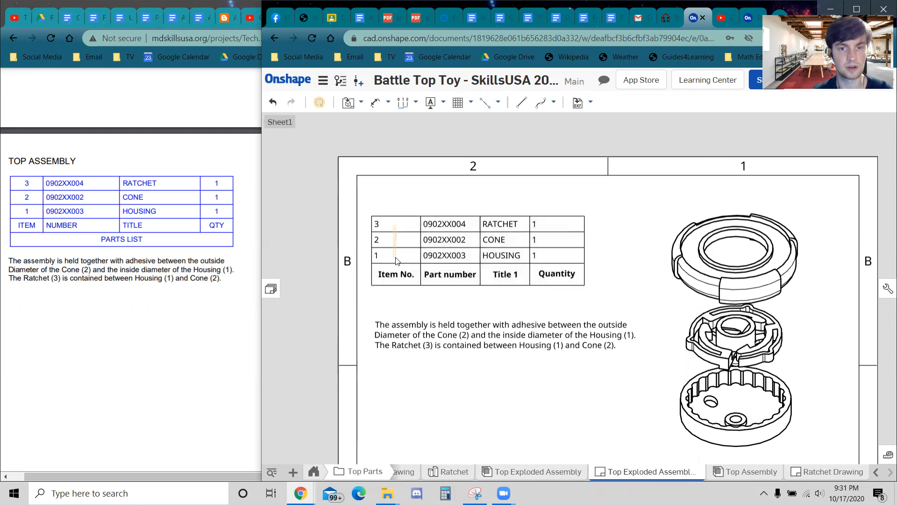
Step: Centre the item numbers and the quantity values horizontally in their columns of the bill of materials table
{"action": "left_click", "coordinate": [395, 257]}
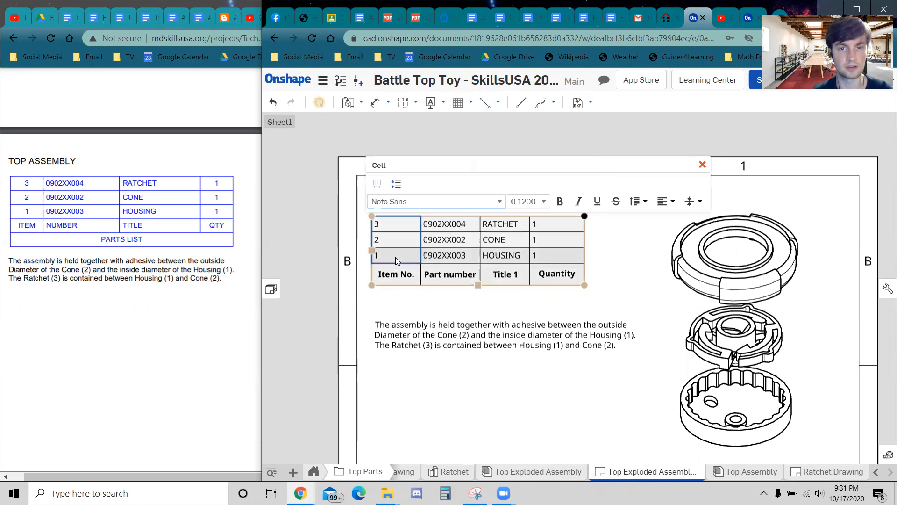
{"action": "left_click", "coordinate": [669, 208]}
{"action": "left_click", "coordinate": [681, 237]}
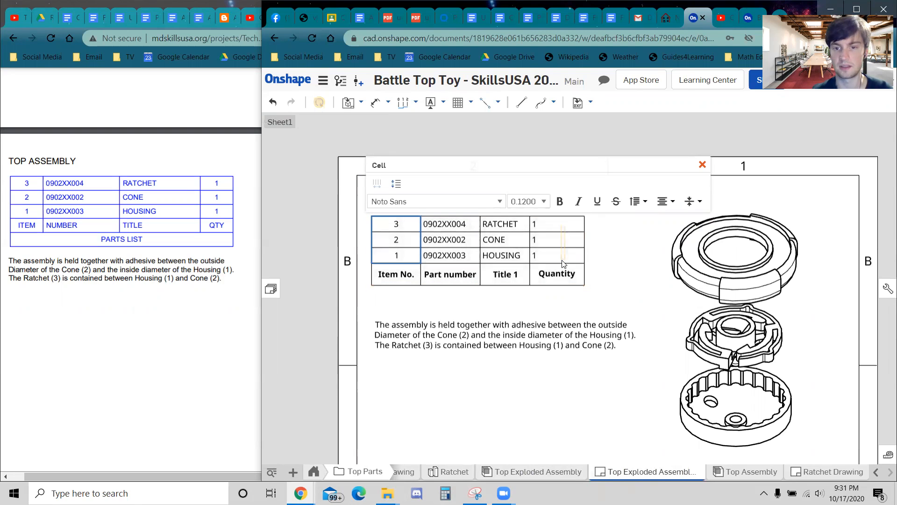
{"action": "left_click", "coordinate": [563, 226]}
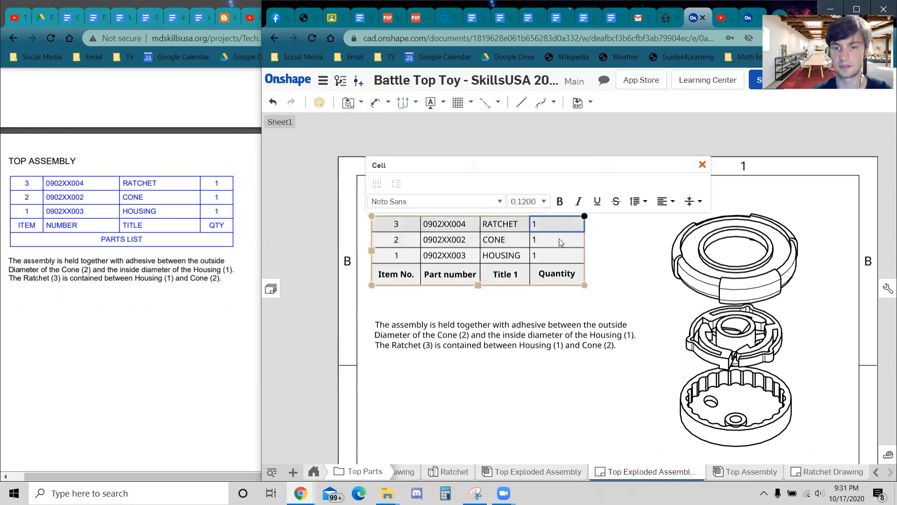
{"action": "left_click", "coordinate": [557, 258], "text": "shift"}
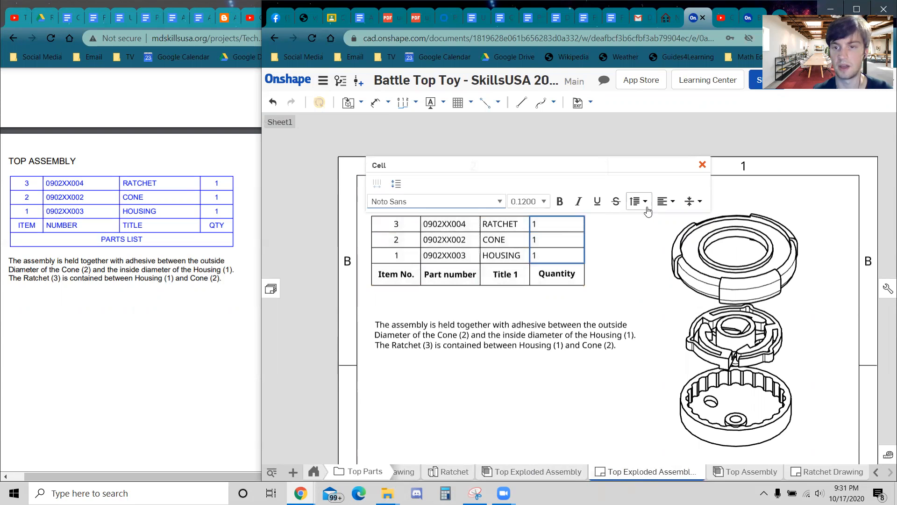
{"action": "left_click", "coordinate": [666, 201]}
{"action": "left_click", "coordinate": [680, 237]}
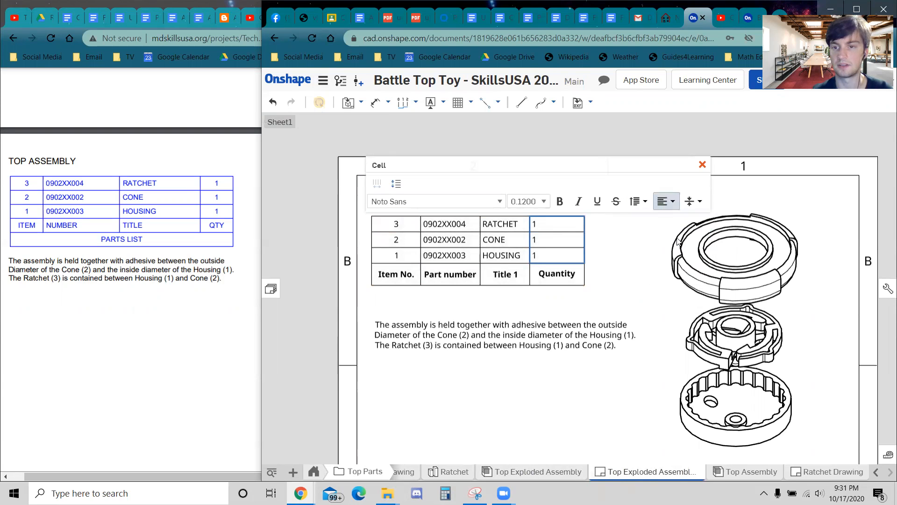
{"action": "left_click", "coordinate": [640, 297]}
{"action": "scroll", "coordinate": [649, 226], "scroll_direction": "down", "scroll_amount": 2}
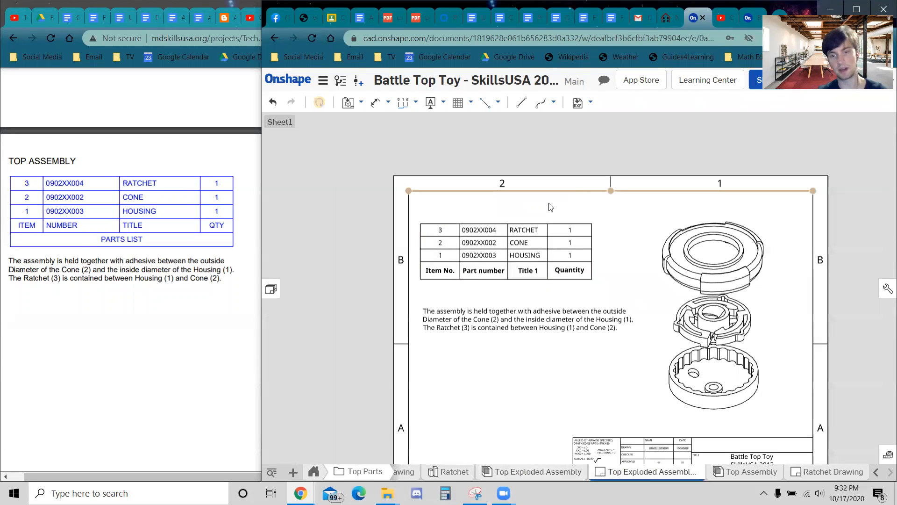
{"action": "left_click", "coordinate": [578, 243]}
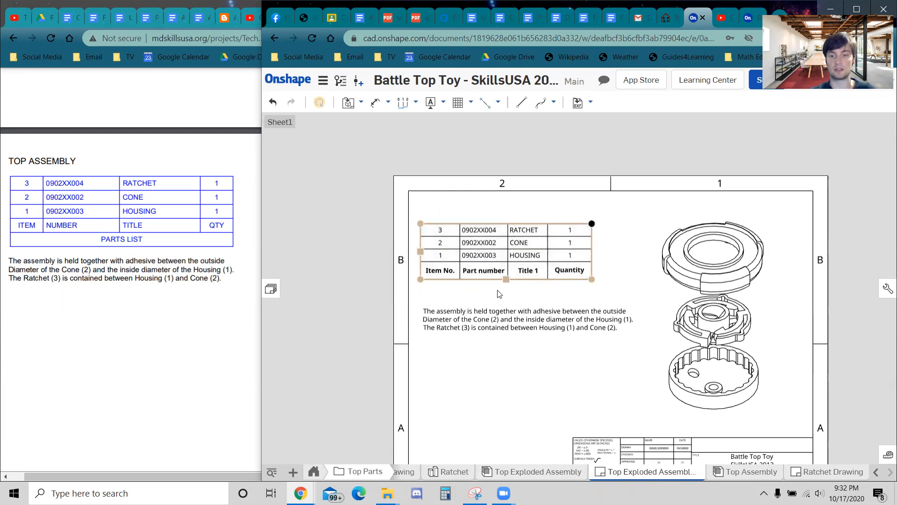
{"action": "left_click", "coordinate": [600, 224]}
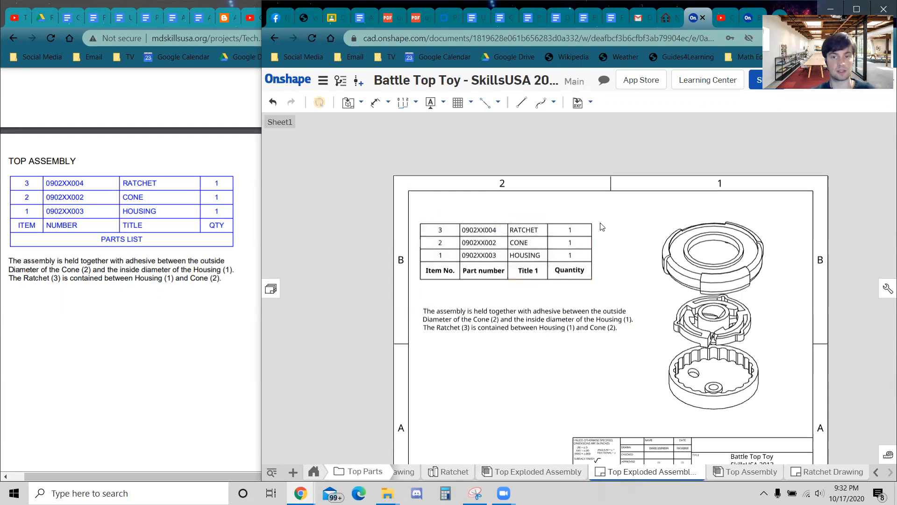
{"action": "left_click_drag", "start_coordinate": [604, 217], "coordinate": [593, 228]}
{"action": "left_click", "coordinate": [626, 367]}
Step: Widen the reference PDF window beside the drawing to show the exploded view with its numbered callouts
{"action": "middle_click_drag", "start_coordinate": [627, 375], "coordinate": [612, 296]}
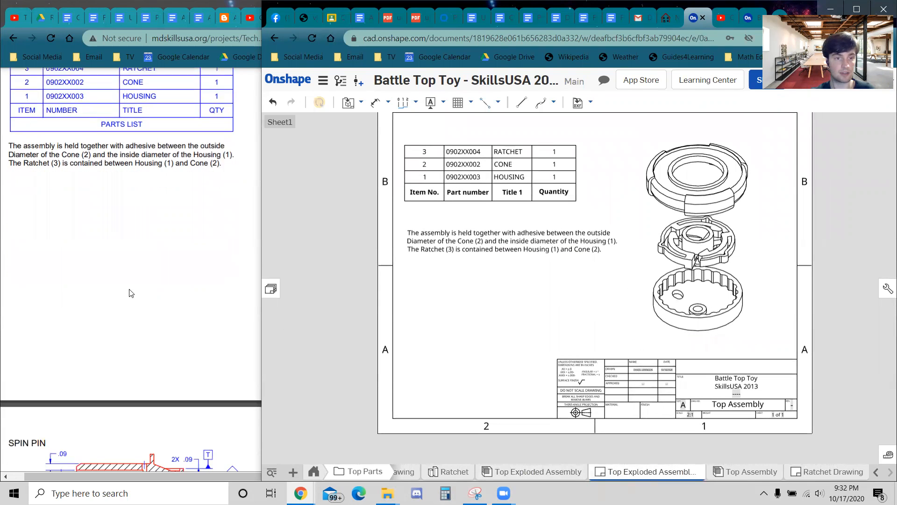
{"action": "scroll", "coordinate": [120, 311], "scroll_direction": "down", "scroll_amount": 3}
{"action": "scroll", "coordinate": [119, 310], "scroll_direction": "up", "scroll_amount": 3}
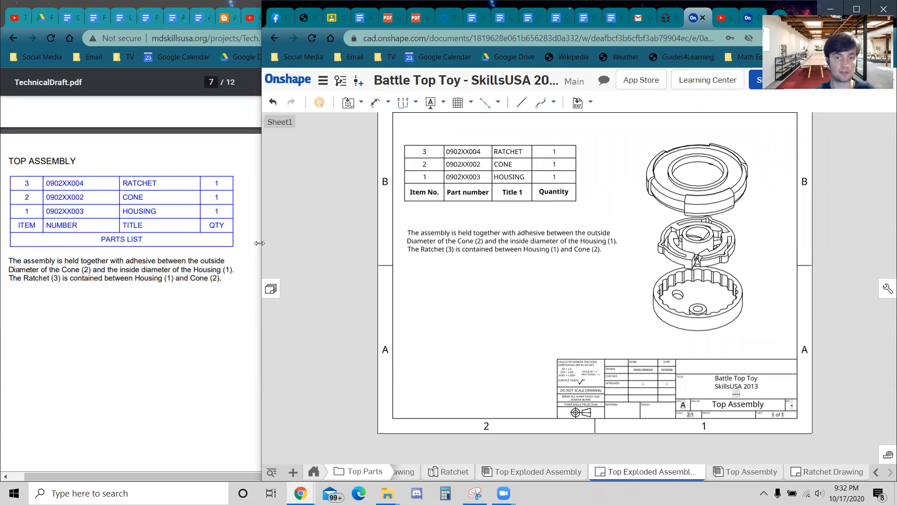
{"action": "left_click_drag", "start_coordinate": [259, 243], "coordinate": [441, 243]}
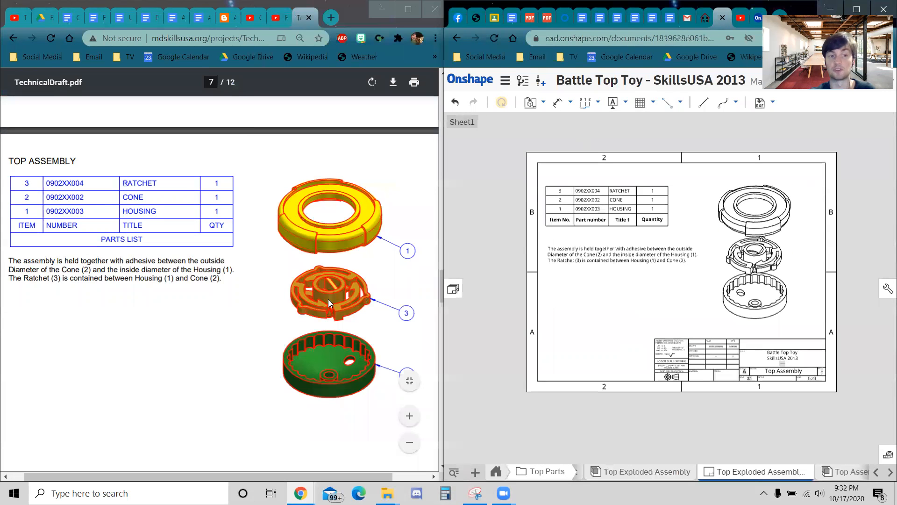
Step: Start the Callout tool and remove the Title 1 part property from the callout's centre text
{"action": "left_click", "coordinate": [622, 107]}
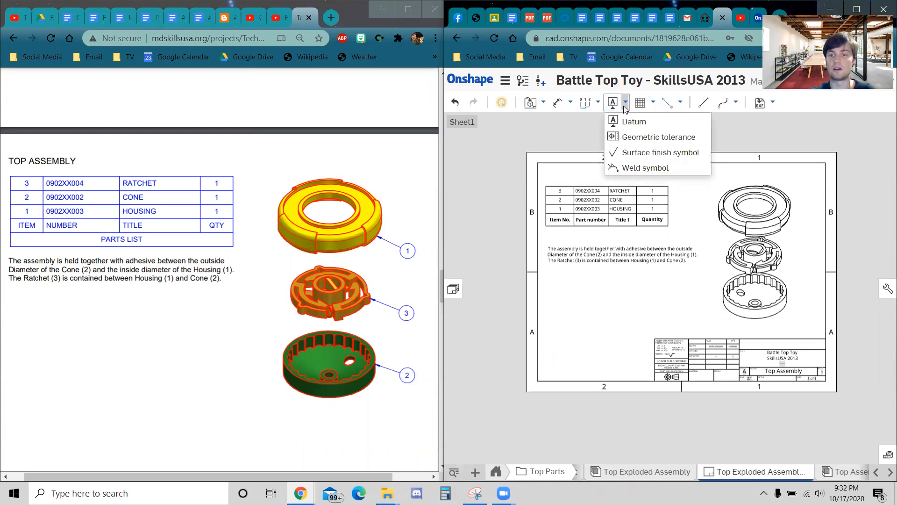
{"action": "left_click", "coordinate": [653, 105]}
{"action": "left_click", "coordinate": [654, 108]}
{"action": "left_click", "coordinate": [654, 107]}
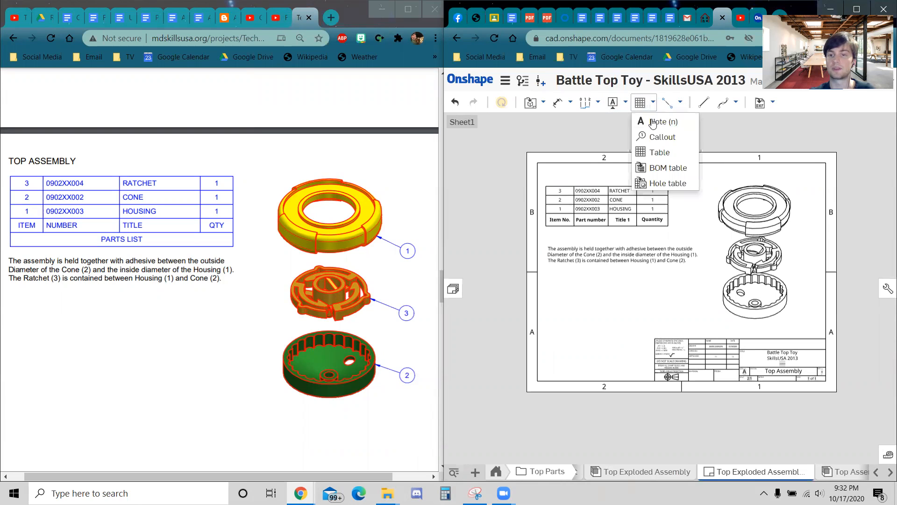
{"action": "left_click", "coordinate": [659, 138]}
{"action": "scroll", "coordinate": [803, 215], "scroll_direction": "up", "scroll_amount": 3}
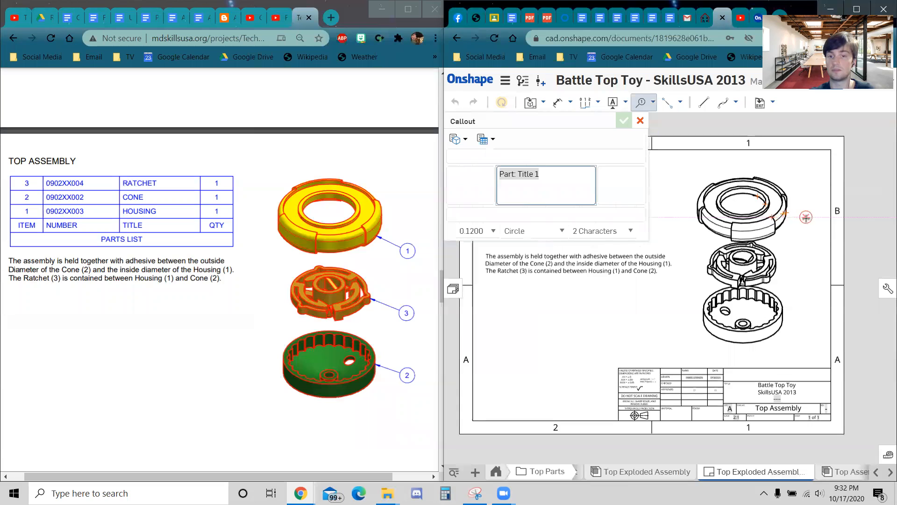
{"action": "left_click", "coordinate": [531, 193]}
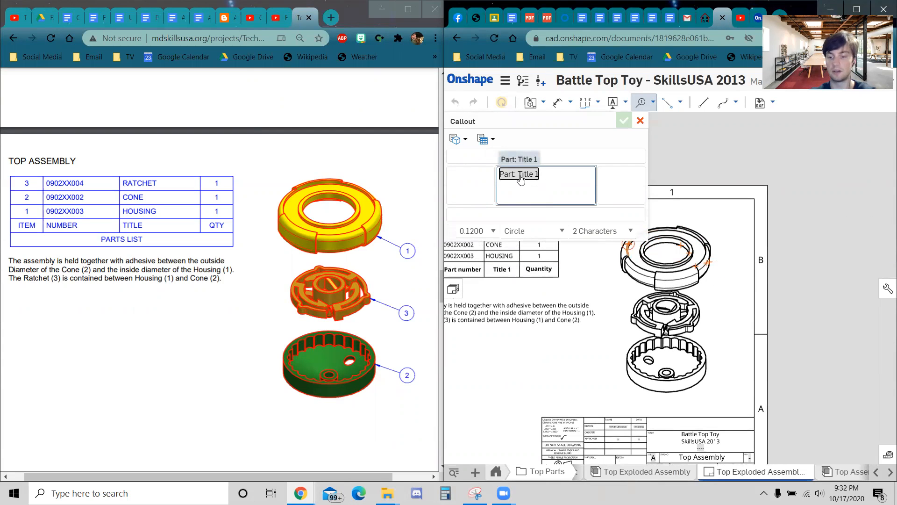
{"action": "key", "text": "BackSpace"}
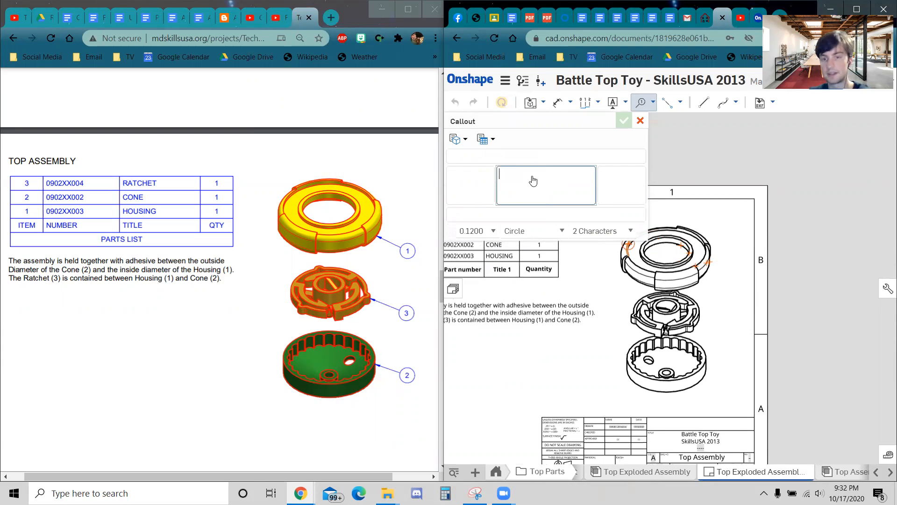
Step: Look through the part properties and insert the table's item number property in the text left of the callout circle
{"action": "left_click", "coordinate": [458, 142]}
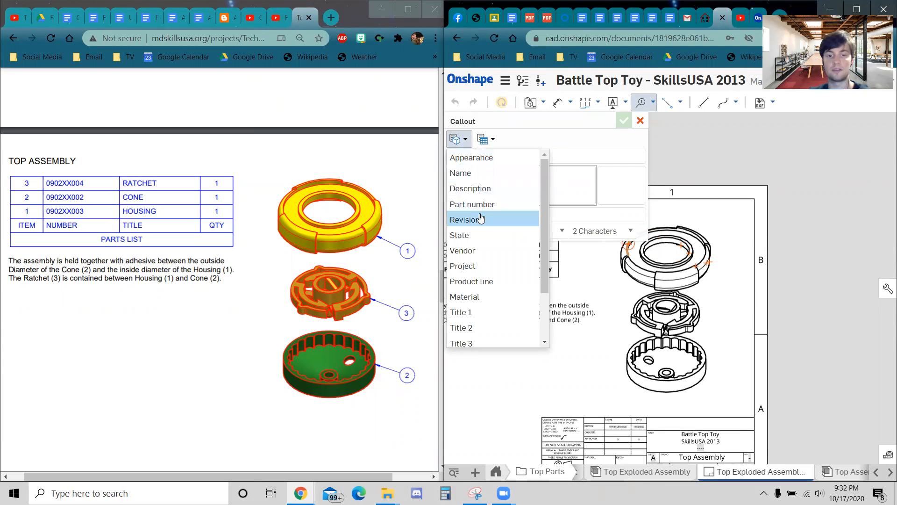
{"action": "left_click", "coordinate": [495, 206]}
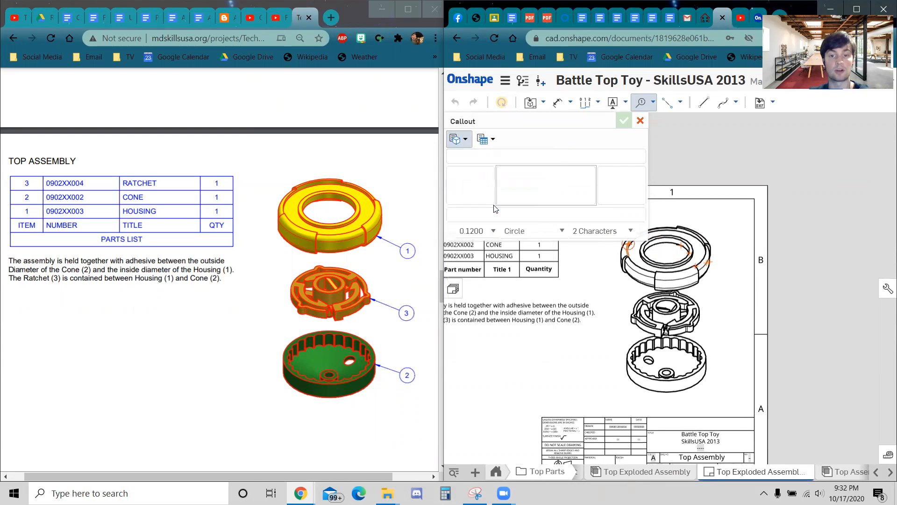
{"action": "left_click", "coordinate": [458, 140]}
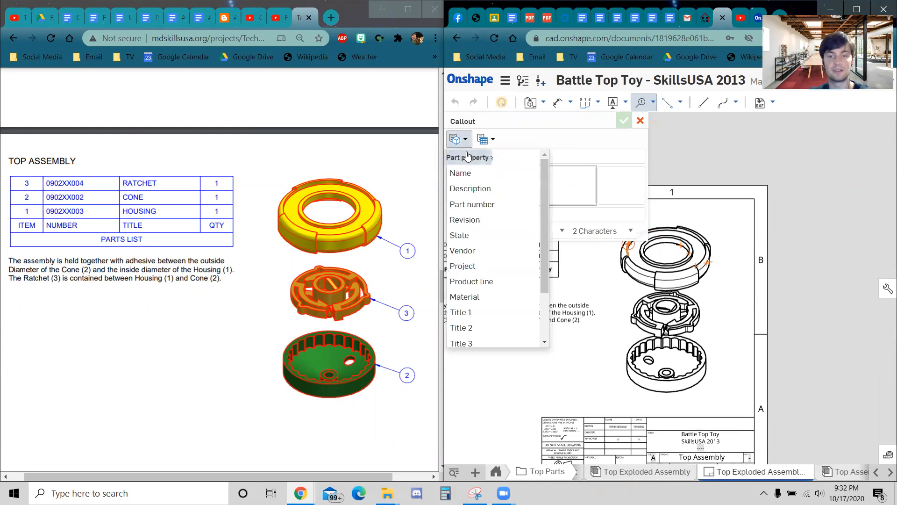
{"action": "left_click", "coordinate": [481, 196]}
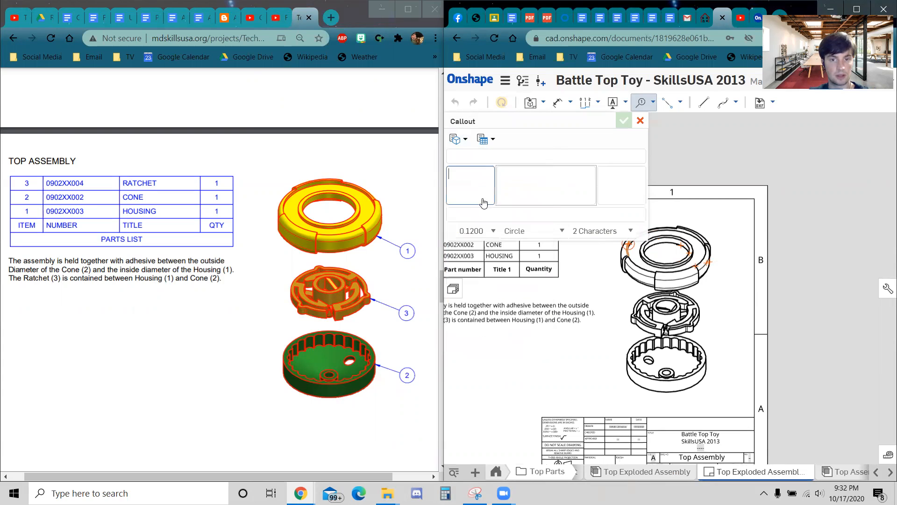
{"action": "left_click", "coordinate": [466, 140]}
{"action": "scroll", "coordinate": [497, 226], "scroll_direction": "down", "scroll_amount": 3}
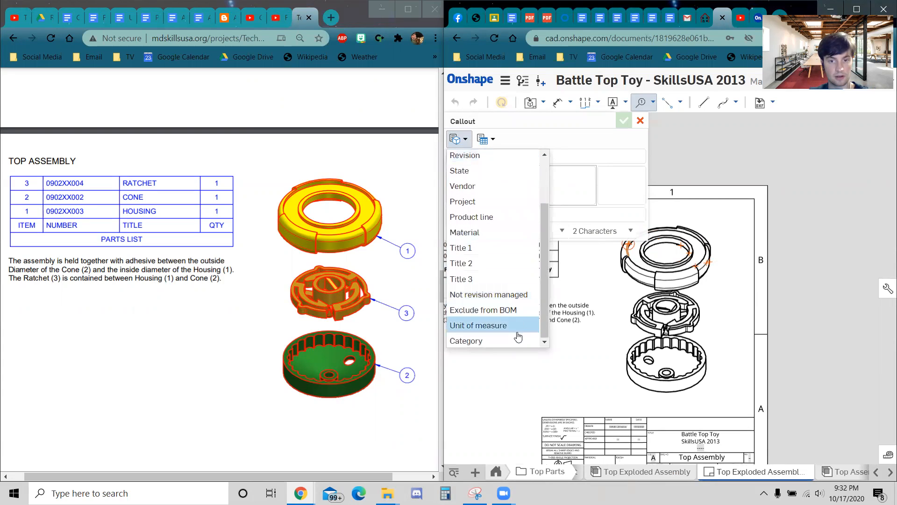
{"action": "scroll", "coordinate": [511, 283], "scroll_direction": "up", "scroll_amount": 2}
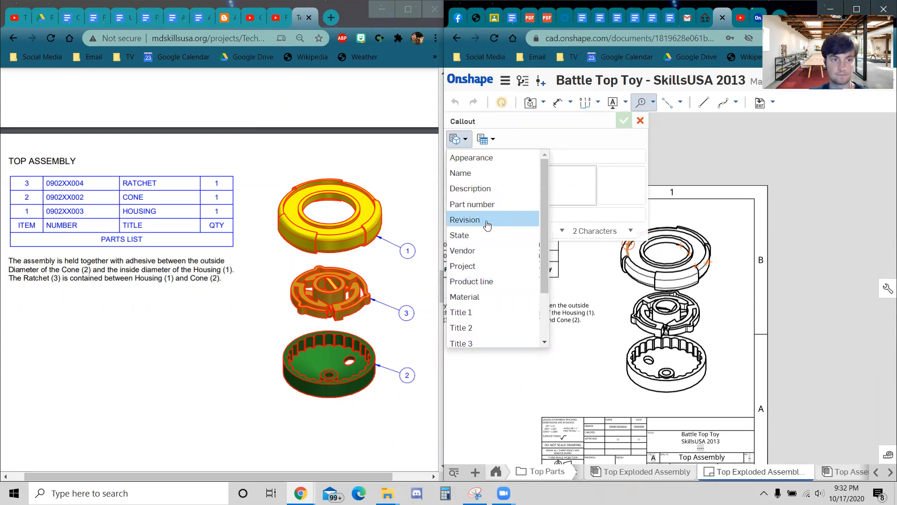
{"action": "left_click", "coordinate": [486, 140]}
{"action": "left_click", "coordinate": [508, 159]}
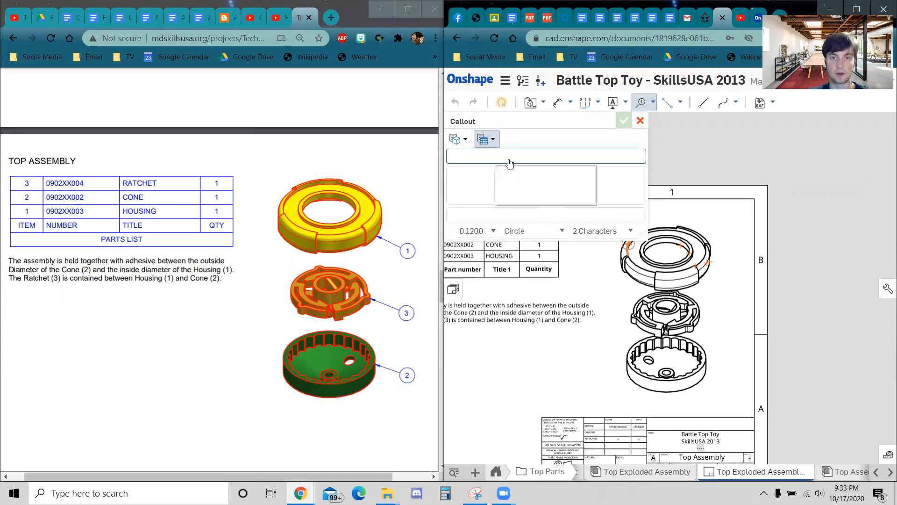
Step: Try a callout on the housing with the Exclude from BOM part property inside the circle, and delete it
{"action": "left_click", "coordinate": [555, 186]}
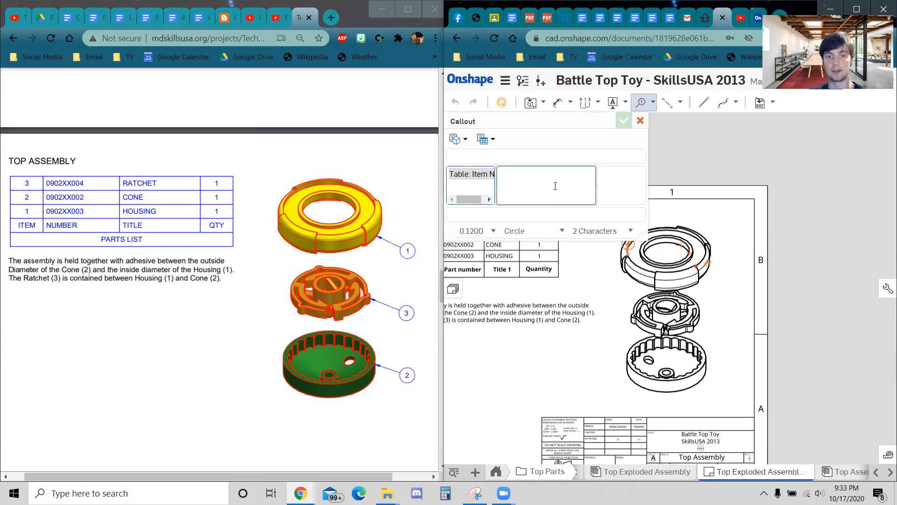
{"action": "left_click", "coordinate": [465, 139]}
{"action": "scroll", "coordinate": [495, 173], "scroll_direction": "down", "scroll_amount": 3}
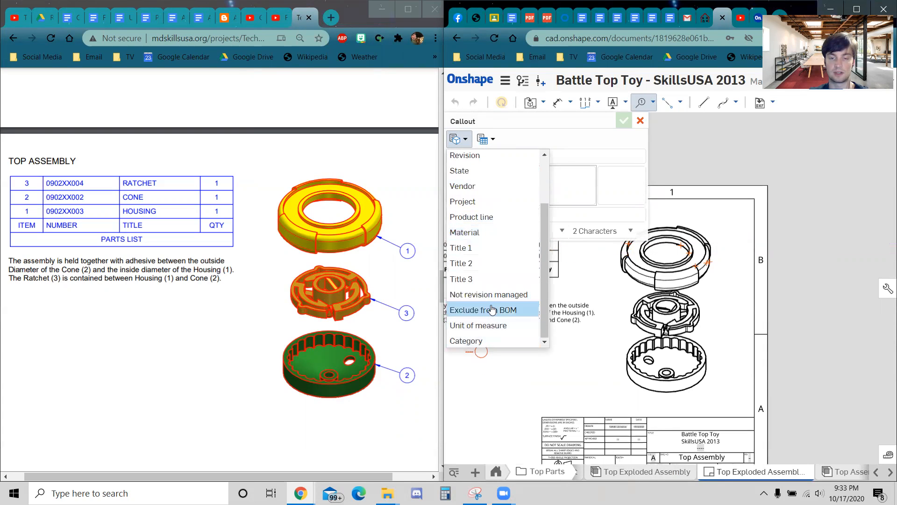
{"action": "left_click", "coordinate": [489, 310]}
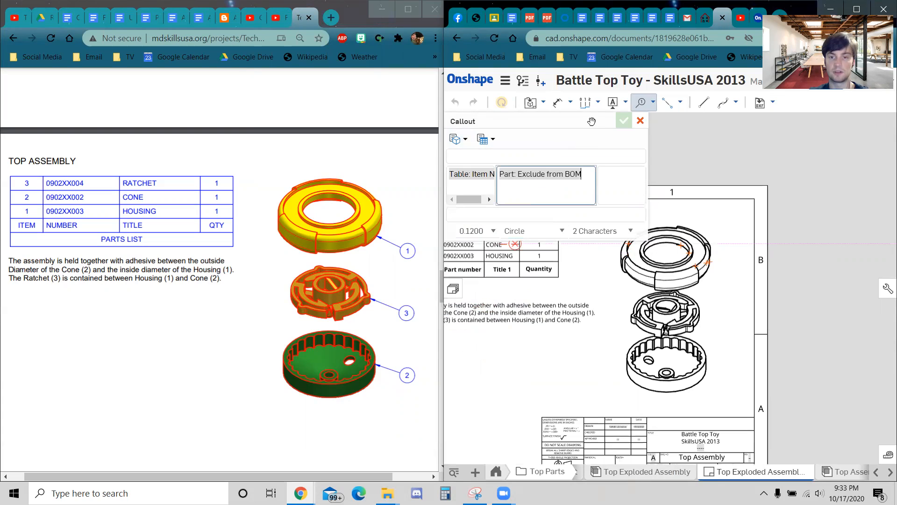
{"action": "left_click", "coordinate": [609, 181]}
{"action": "left_click", "coordinate": [710, 264]}
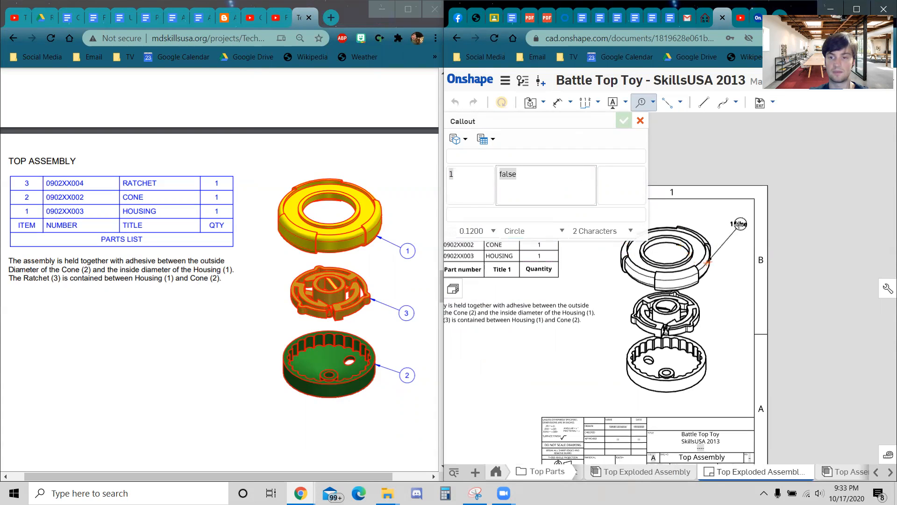
{"action": "left_click", "coordinate": [547, 179]}
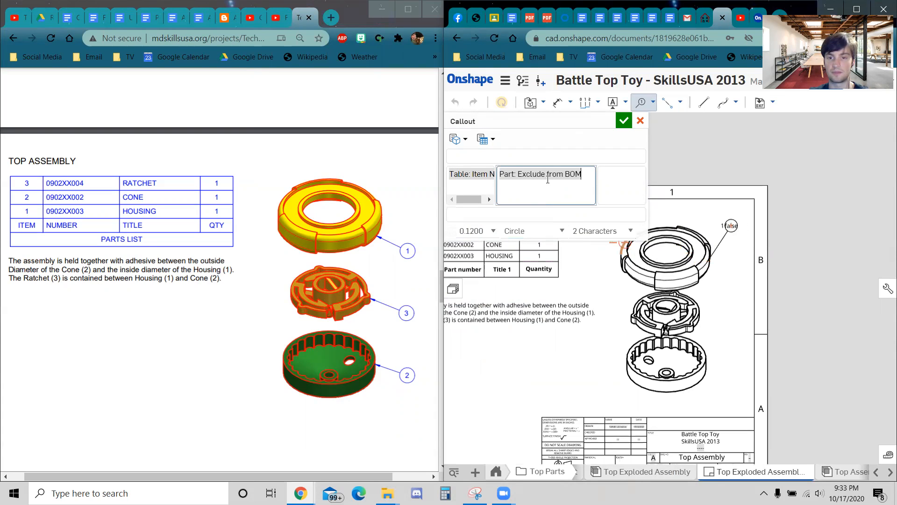
{"action": "key", "text": "Return"}
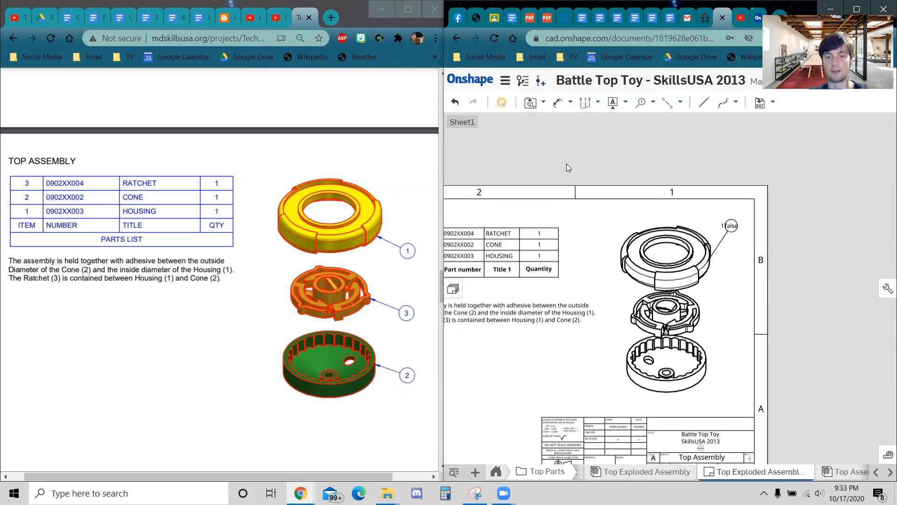
{"action": "left_click", "coordinate": [734, 232]}
{"action": "key", "text": "Delete"}
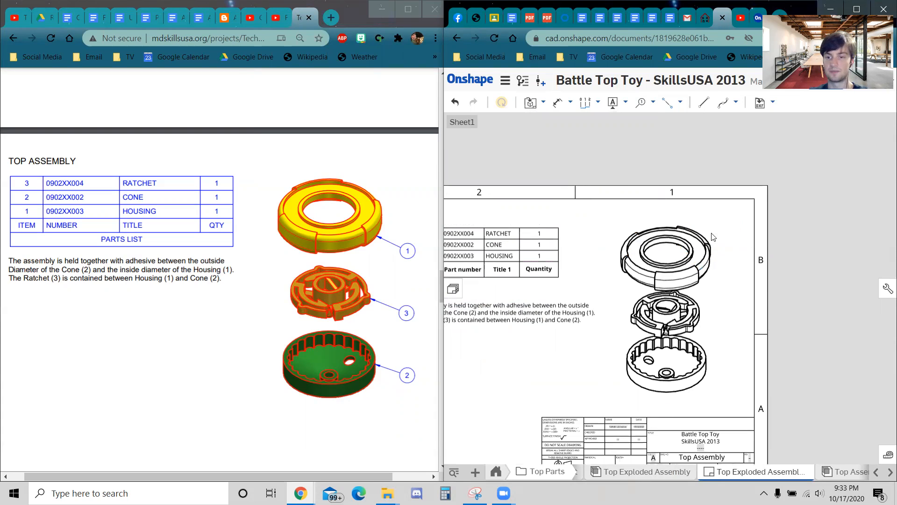
Step: Restart the Callout tool, clear the Exclude from BOM property and place an item number callout on the housing
{"action": "left_click", "coordinate": [647, 107]}
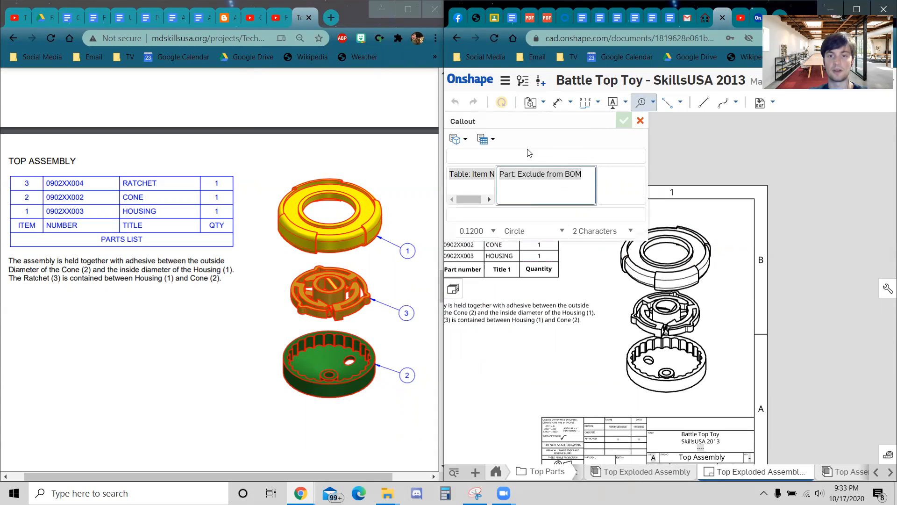
{"action": "key", "text": "BackSpace"}
{"action": "left_click_drag", "start_coordinate": [460, 180], "coordinate": [463, 176]}
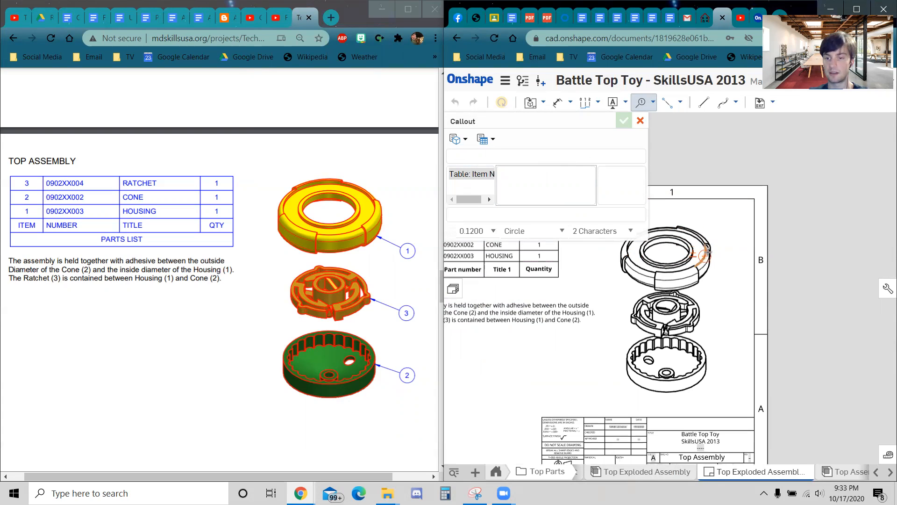
{"action": "left_click", "coordinate": [709, 276]}
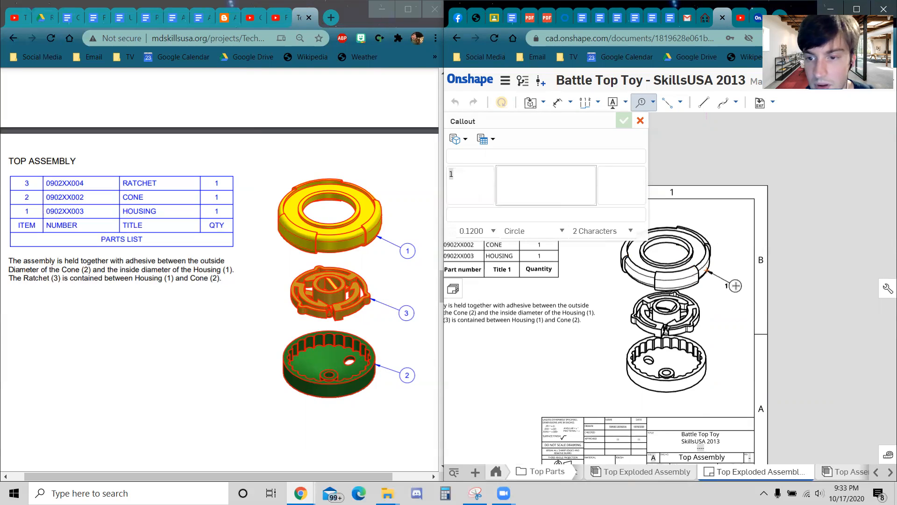
{"action": "left_click", "coordinate": [735, 285]}
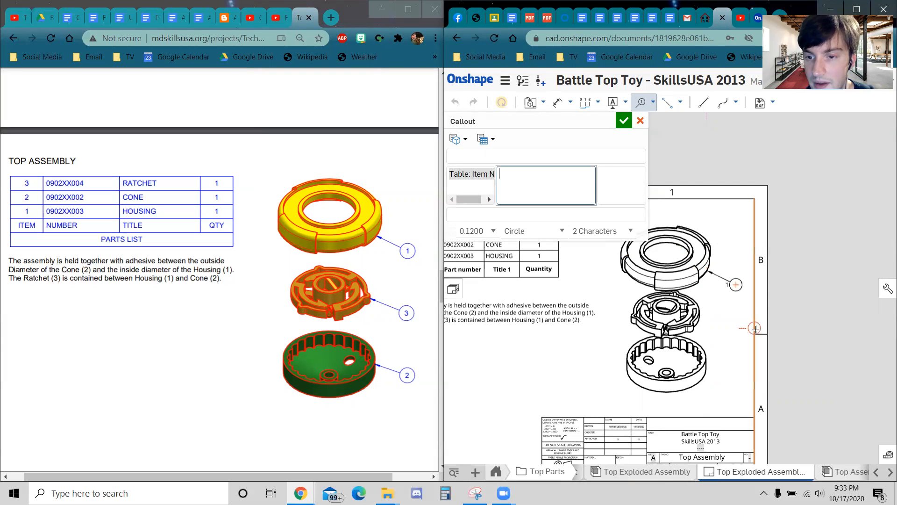
Step: Place item number callouts on the ratchet and the cone, aligned below the housing's callout, and close the Callout tool
{"action": "left_click", "coordinate": [699, 322]}
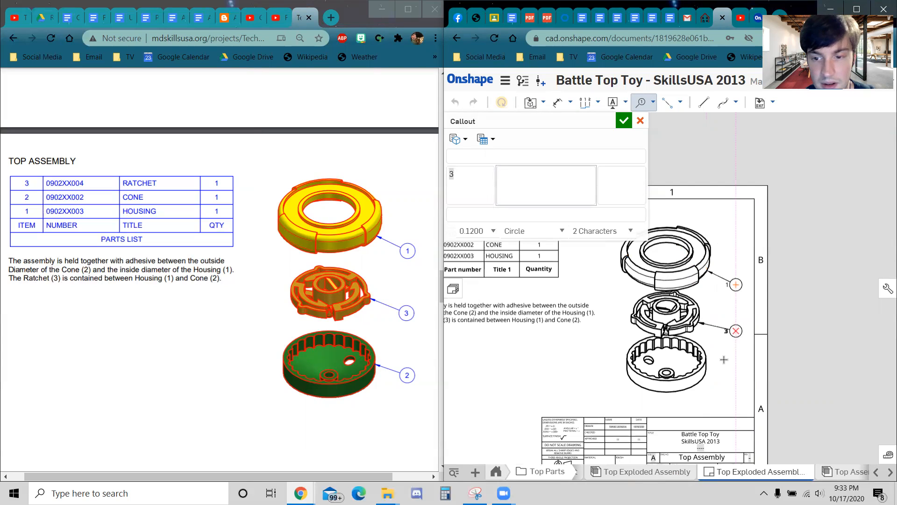
{"action": "left_click", "coordinate": [736, 331]}
{"action": "left_click", "coordinate": [706, 380]}
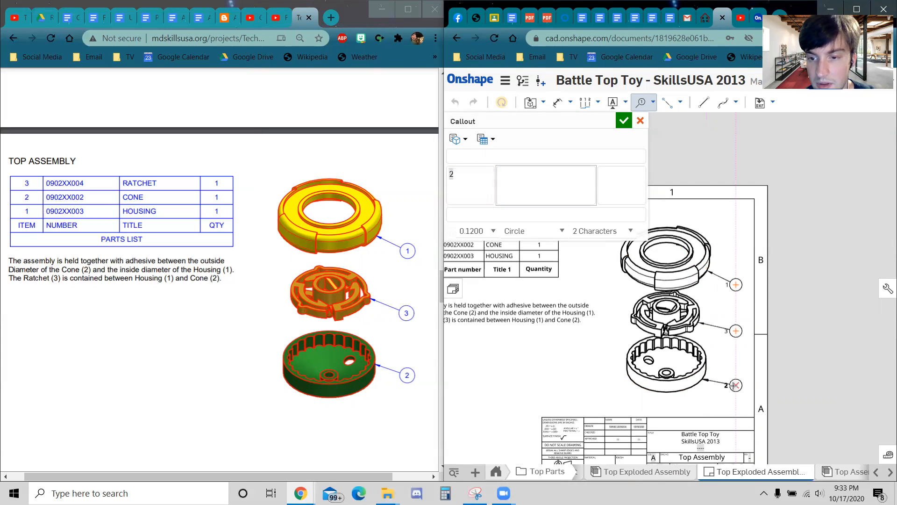
{"action": "left_click", "coordinate": [735, 384]}
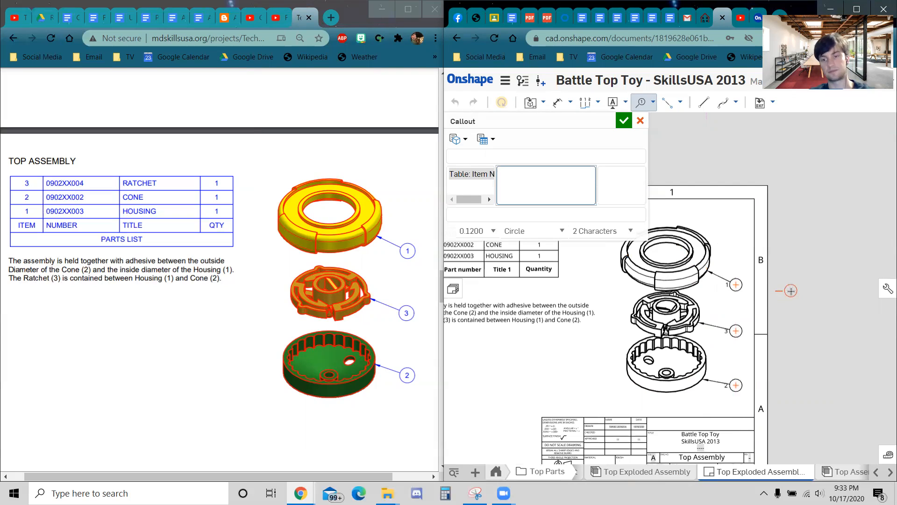
{"action": "key", "text": "Escape"}
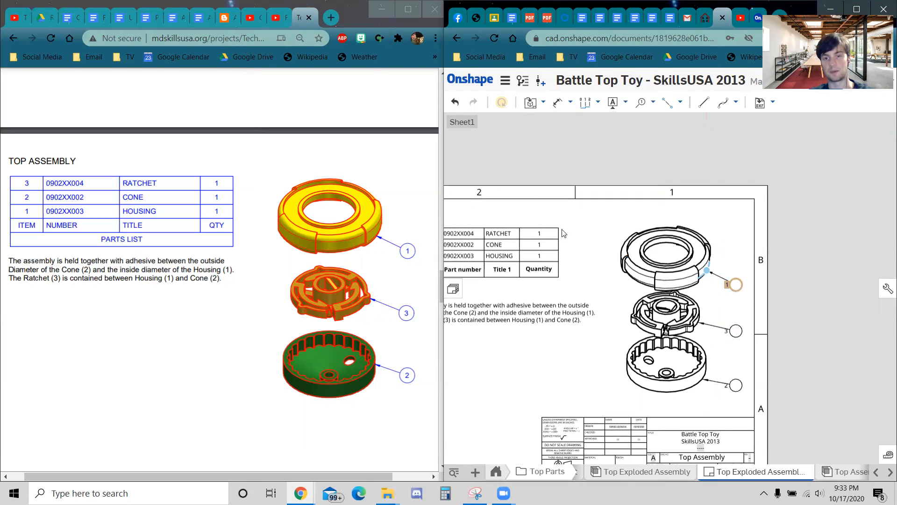
Step: Edit the housing's callout so the table's item number property sits inside the circle instead of left of it
{"action": "double_click", "coordinate": [732, 285]}
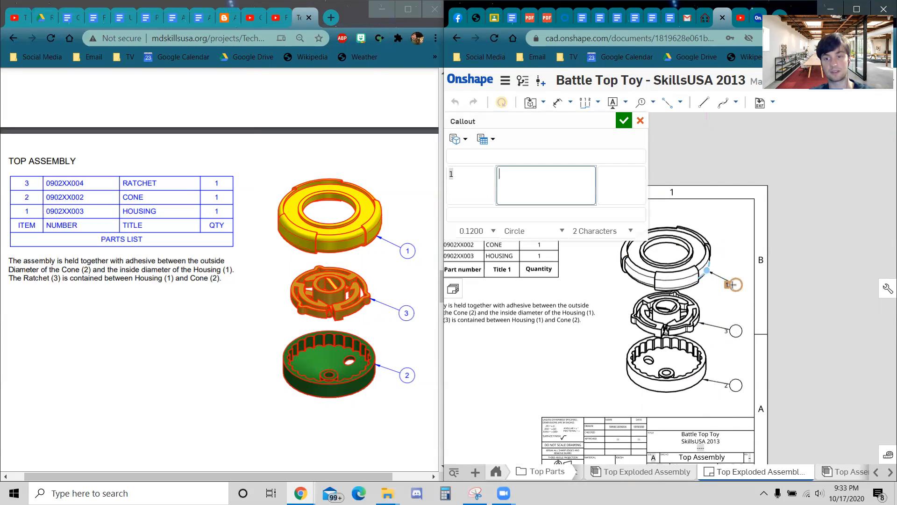
{"action": "left_click", "coordinate": [459, 139]}
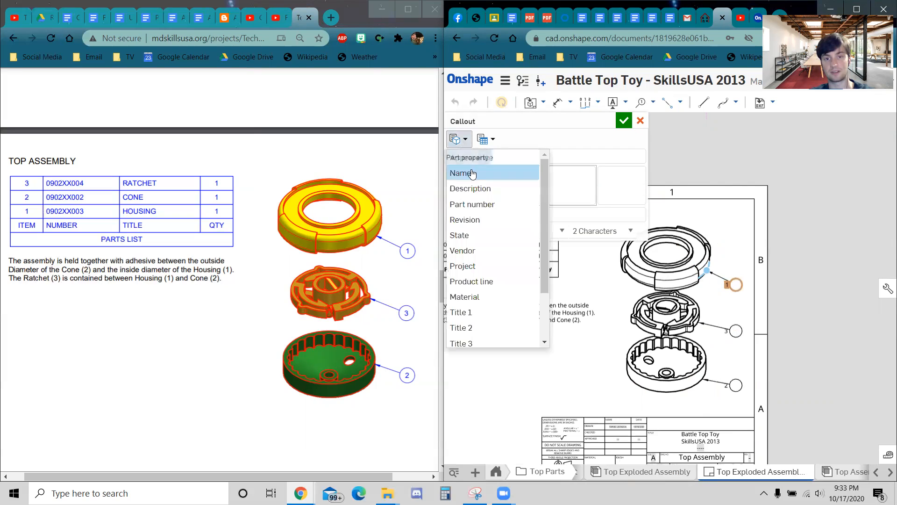
{"action": "left_click", "coordinate": [490, 139]}
{"action": "left_click", "coordinate": [489, 155]}
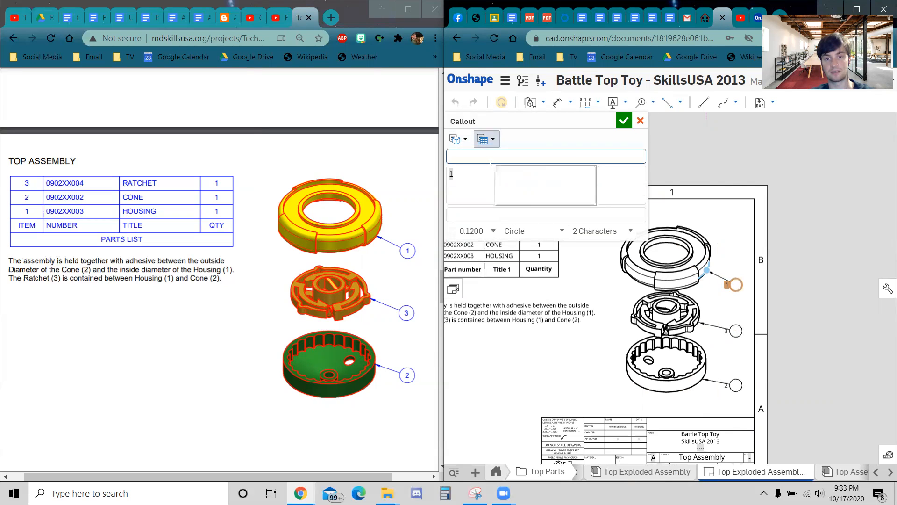
{"action": "left_click", "coordinate": [479, 182]}
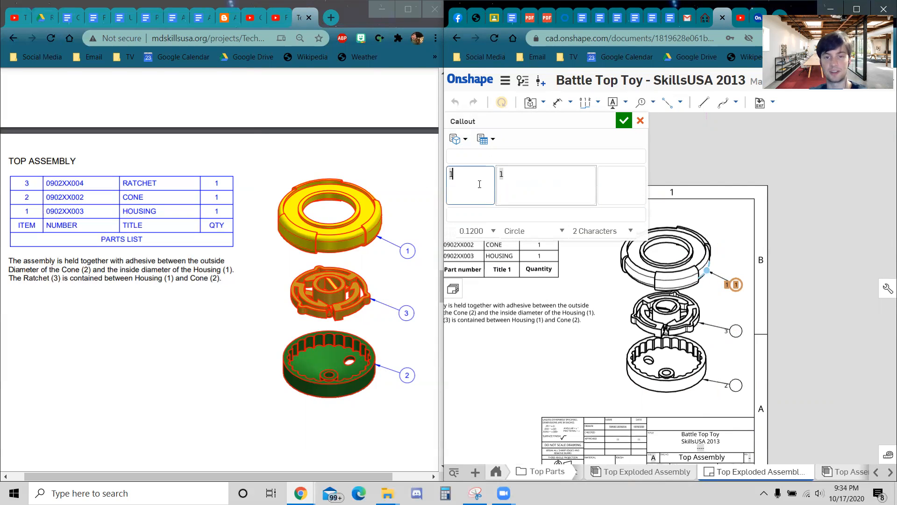
{"action": "key", "text": "BackSpace"}
{"action": "left_click", "coordinate": [541, 169]}
{"action": "left_click", "coordinate": [624, 121]}
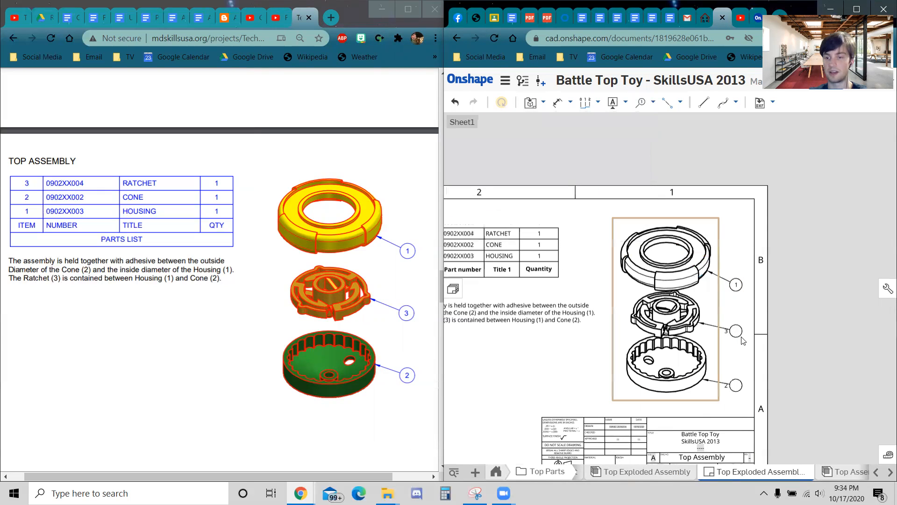
Step: Edit the ratchet's callout, replacing the text left of the circle with the table's item number inside it
{"action": "double_click", "coordinate": [736, 330]}
{"action": "left_click", "coordinate": [480, 175]}
{"action": "key", "text": "BackSpace"}
{"action": "left_click", "coordinate": [484, 143]}
{"action": "left_click", "coordinate": [488, 154]}
{"action": "left_click", "coordinate": [624, 121]}
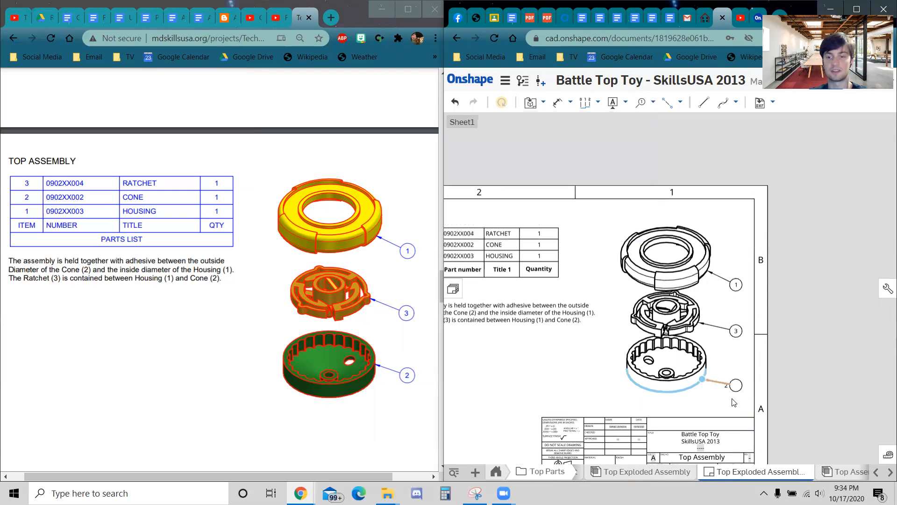
Step: Edit the cone's callout, moving the table's item number property from the left text into the circle
{"action": "double_click", "coordinate": [735, 385]}
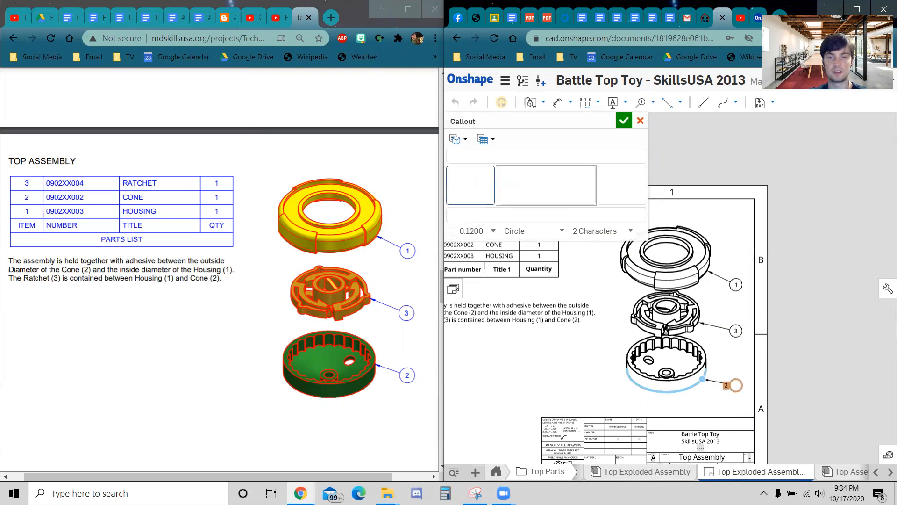
{"action": "left_click", "coordinate": [482, 143]}
{"action": "left_click", "coordinate": [493, 154]}
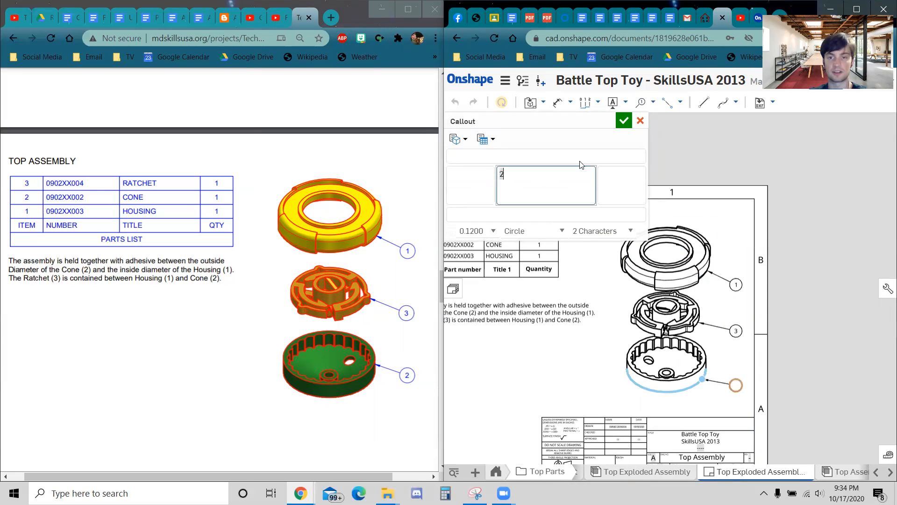
{"action": "left_click", "coordinate": [624, 121]}
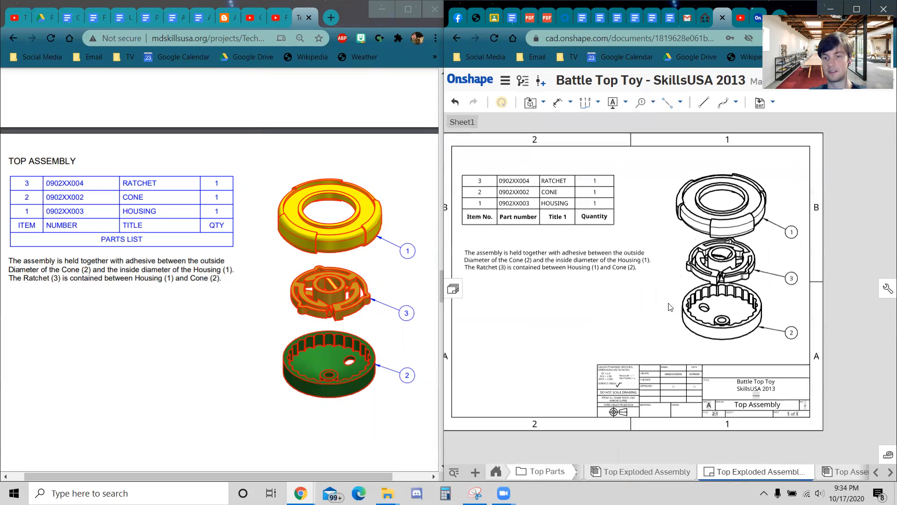
Step: Open the print version of the finished Top Assembly drawing sheet
{"action": "scroll", "coordinate": [338, 332], "scroll_direction": "down", "scroll_amount": 1}
{"action": "scroll", "coordinate": [338, 332], "scroll_direction": "up", "scroll_amount": 1}
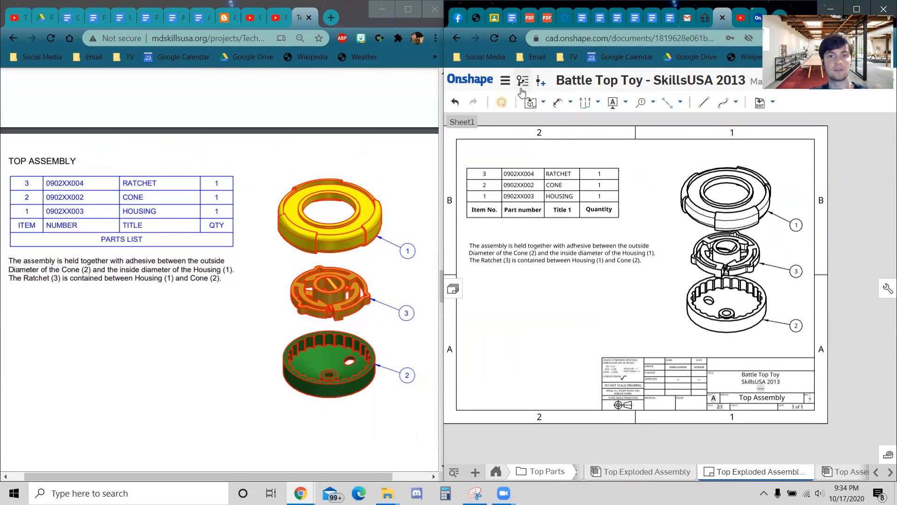
{"action": "left_click", "coordinate": [505, 81]}
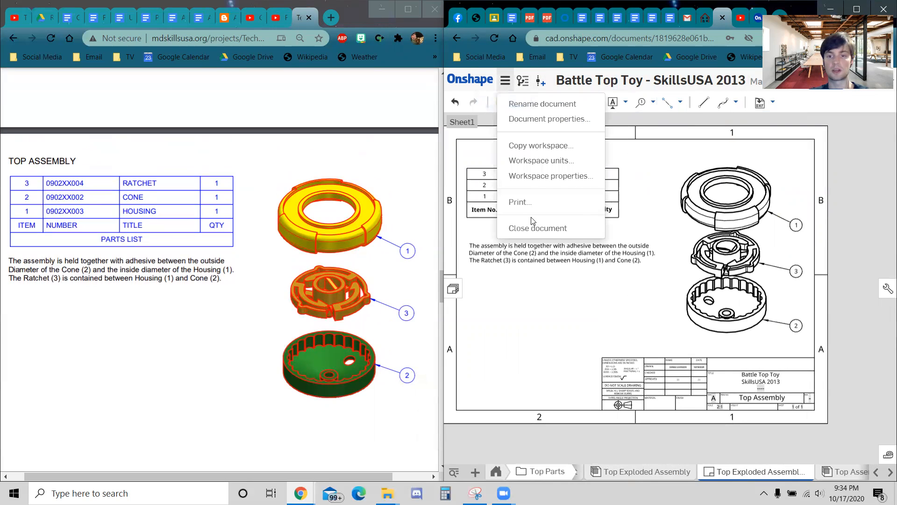
{"action": "left_click", "coordinate": [523, 202]}
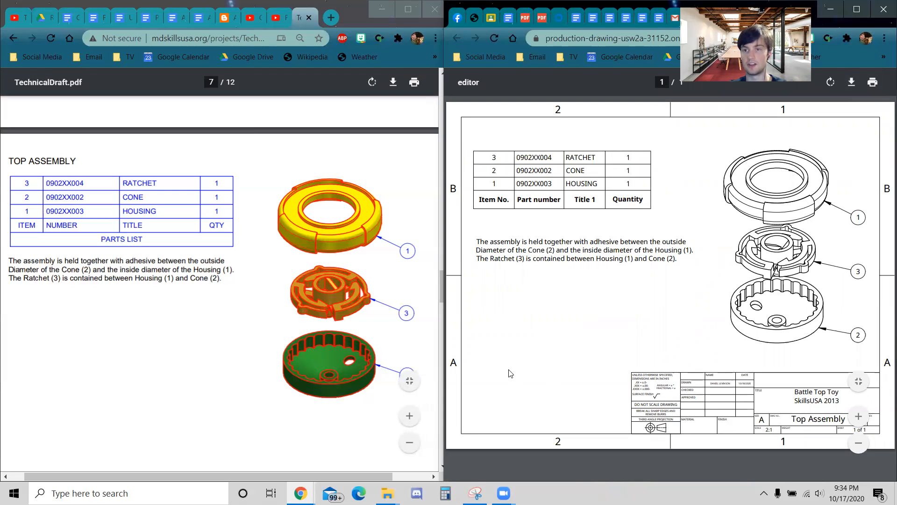
Step: Look through the reference PDF's spin pin, trigger, bottom housing and top housing drawings and its Final Assembly page
{"action": "left_click", "coordinate": [299, 277]}
{"action": "scroll", "coordinate": [298, 277], "scroll_direction": "up", "scroll_amount": 20}
{"action": "scroll", "coordinate": [304, 296], "scroll_direction": "down", "scroll_amount": 20}
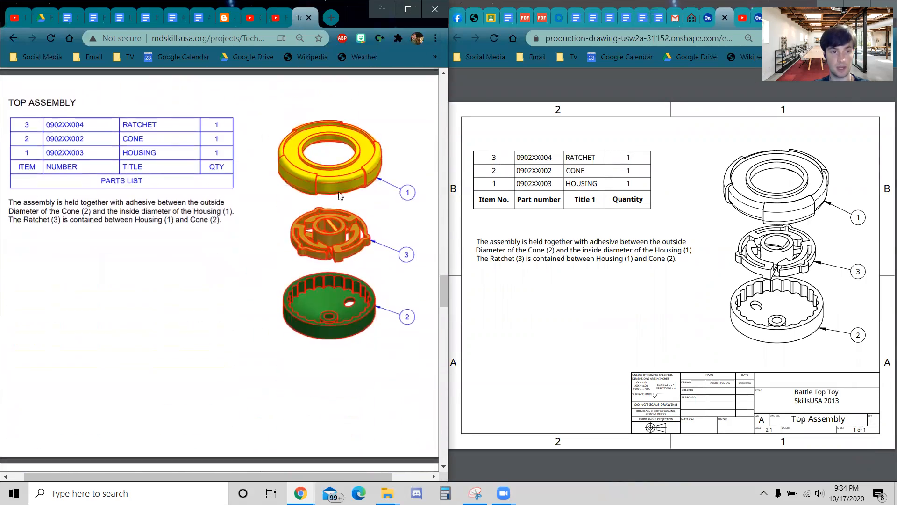
{"action": "scroll", "coordinate": [353, 234], "scroll_direction": "down", "scroll_amount": 15}
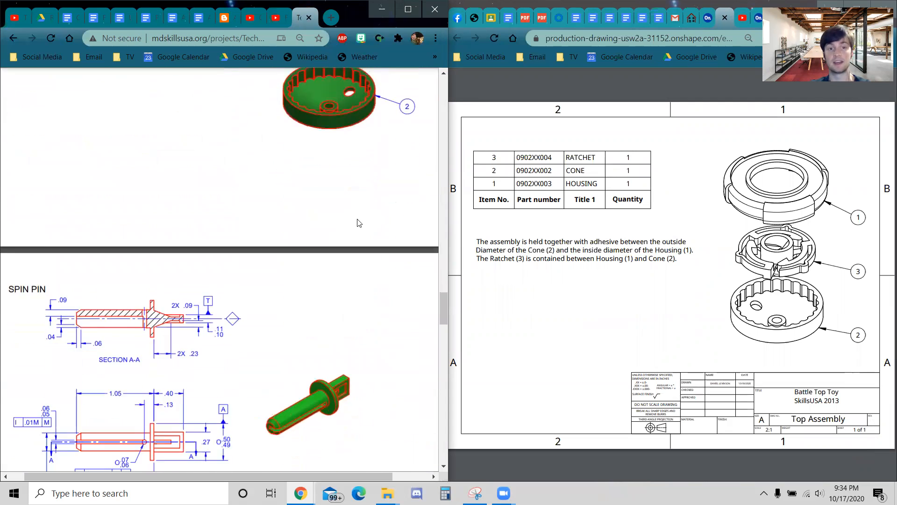
{"action": "scroll", "coordinate": [318, 276], "scroll_direction": "down", "scroll_amount": 1}
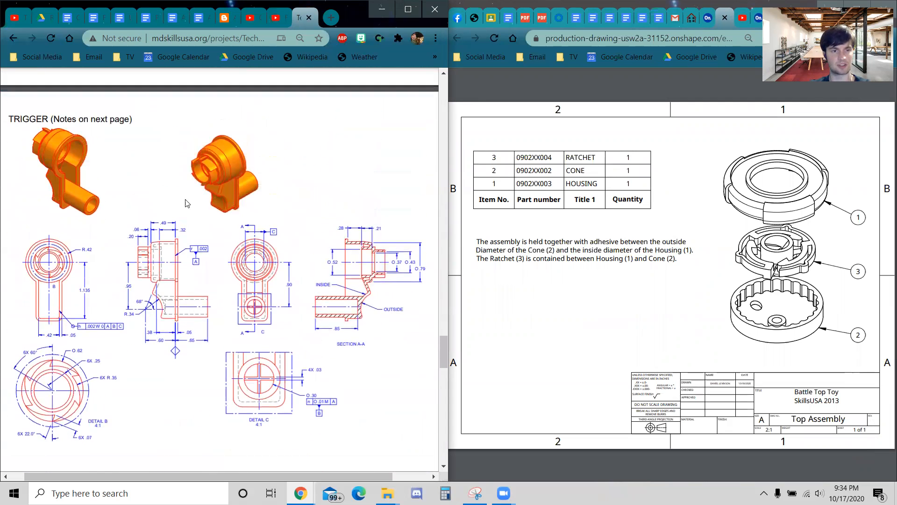
{"action": "scroll", "coordinate": [282, 367], "scroll_direction": "down", "scroll_amount": 15}
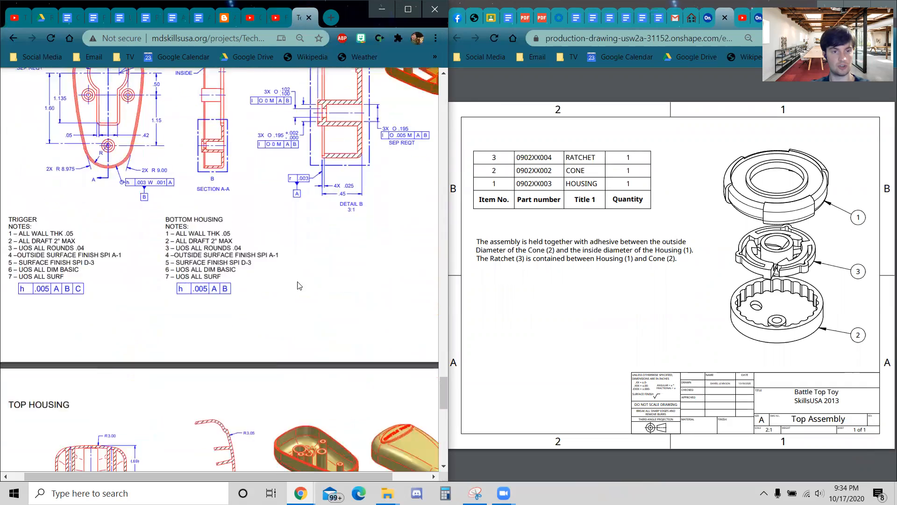
{"action": "scroll", "coordinate": [296, 280], "scroll_direction": "down", "scroll_amount": 7}
{"action": "scroll", "coordinate": [304, 299], "scroll_direction": "up", "scroll_amount": 10}
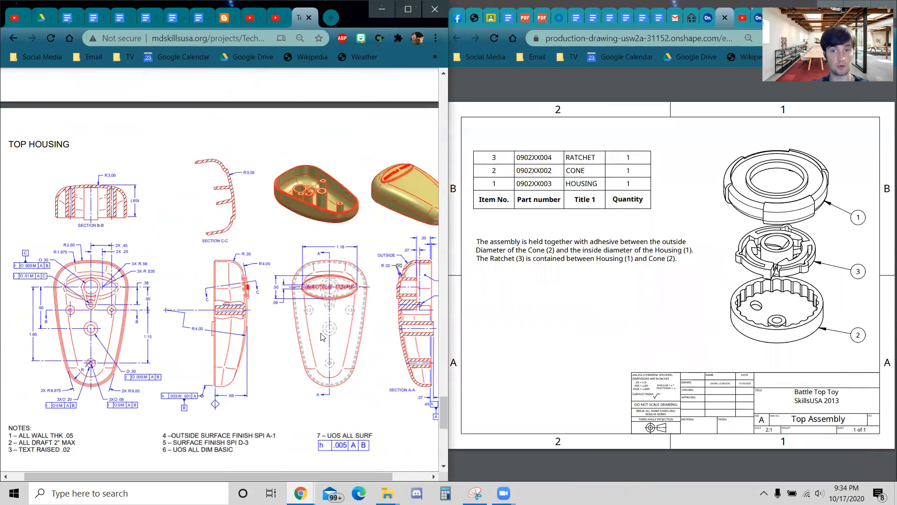
{"action": "scroll", "coordinate": [321, 333], "scroll_direction": "down", "scroll_amount": 10}
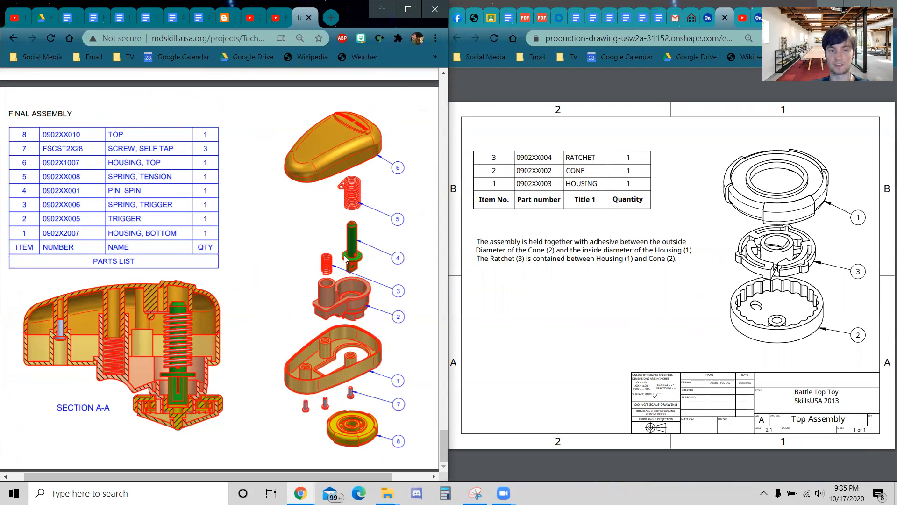
{"action": "scroll", "coordinate": [320, 248], "scroll_direction": "up", "scroll_amount": 8}
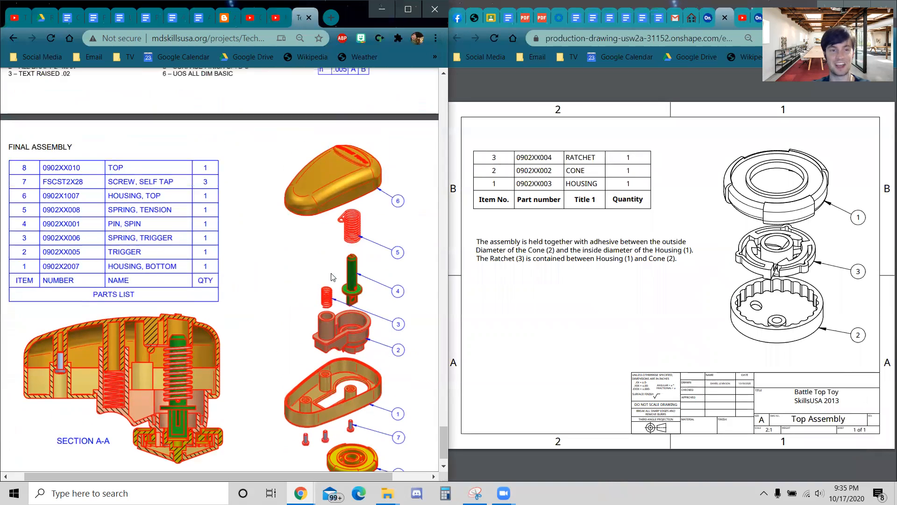
{"action": "scroll", "coordinate": [327, 285], "scroll_direction": "down", "scroll_amount": 9}
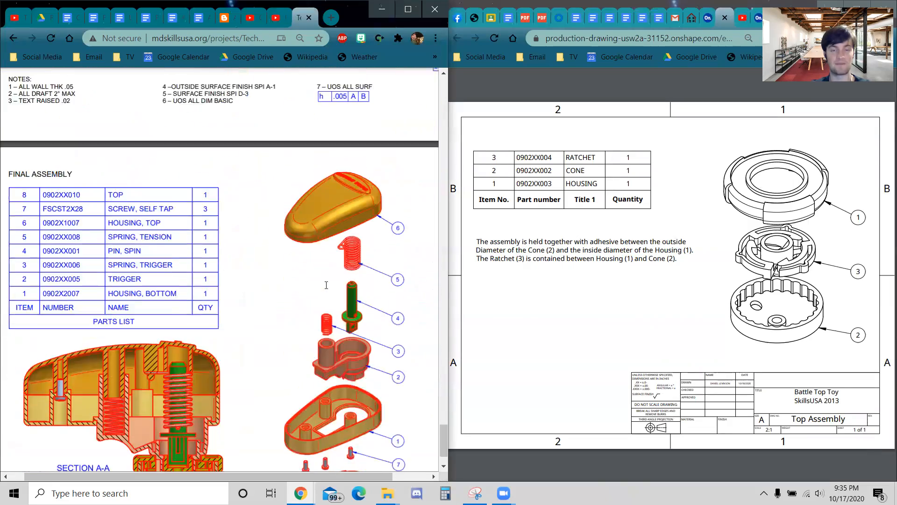
{"action": "scroll", "coordinate": [325, 287], "scroll_direction": "up", "scroll_amount": 14}
{"action": "scroll", "coordinate": [326, 290], "scroll_direction": "down", "scroll_amount": 6}
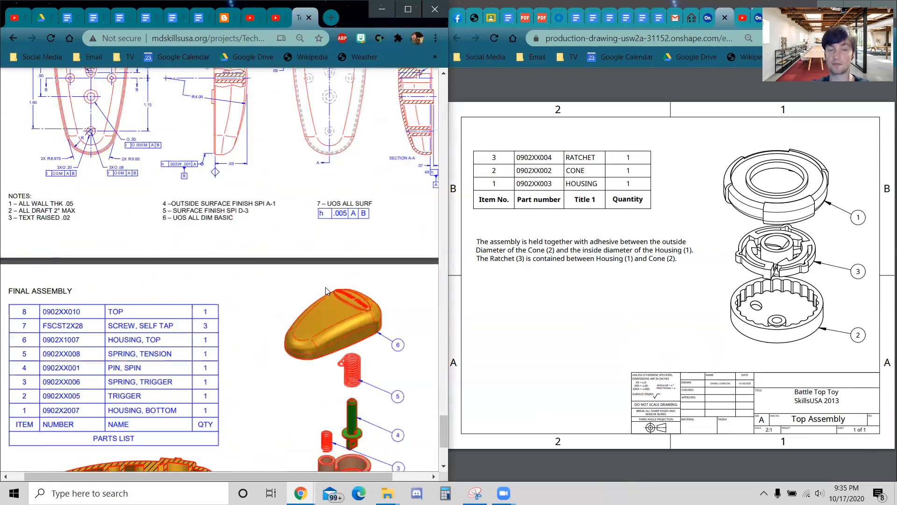
Step: Go back through the reference PDF to the Battle Tops instructions and spring dimensions, and review the part pages again through Bottom Housing
{"action": "scroll", "coordinate": [325, 291], "scroll_direction": "up", "scroll_amount": 20}
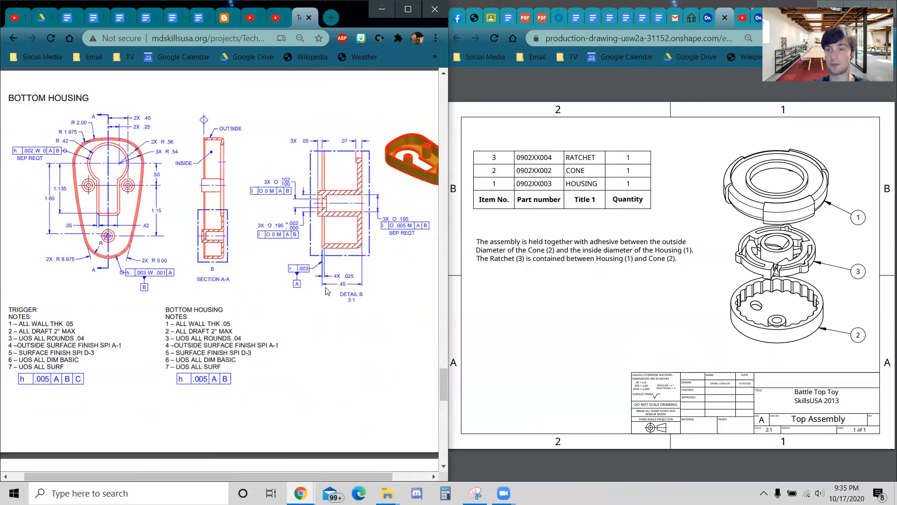
{"action": "scroll", "coordinate": [331, 298], "scroll_direction": "up", "scroll_amount": 15}
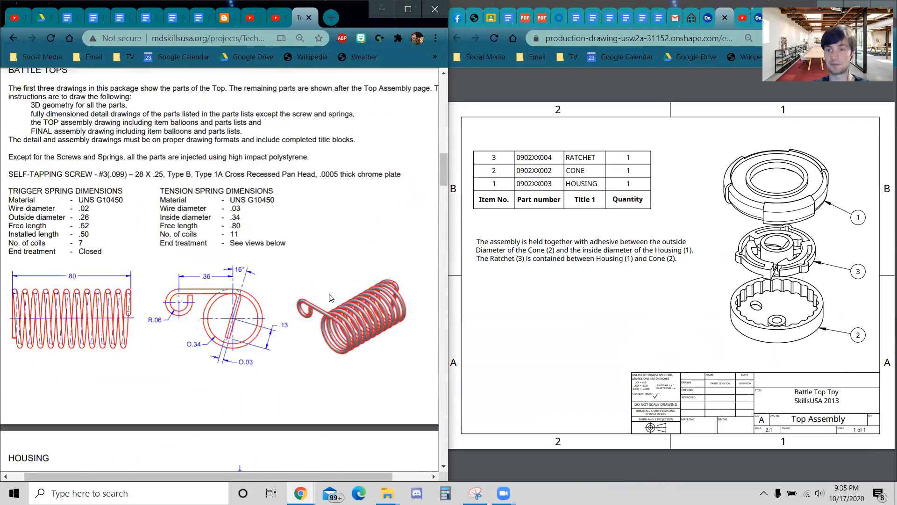
{"action": "scroll", "coordinate": [332, 298], "scroll_direction": "down", "scroll_amount": 6}
{"action": "scroll", "coordinate": [331, 298], "scroll_direction": "up", "scroll_amount": 8}
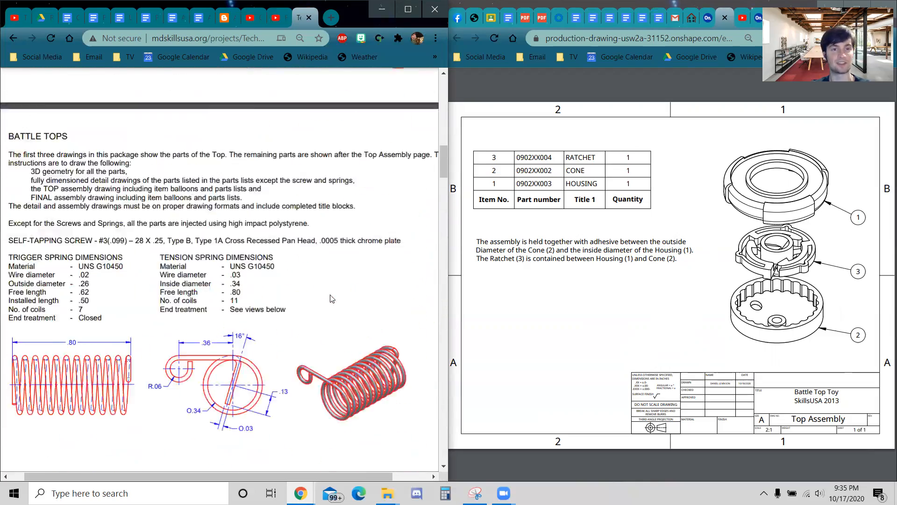
{"action": "scroll", "coordinate": [126, 347], "scroll_direction": "down", "scroll_amount": 2}
{"action": "scroll", "coordinate": [187, 294], "scroll_direction": "down", "scroll_amount": 15}
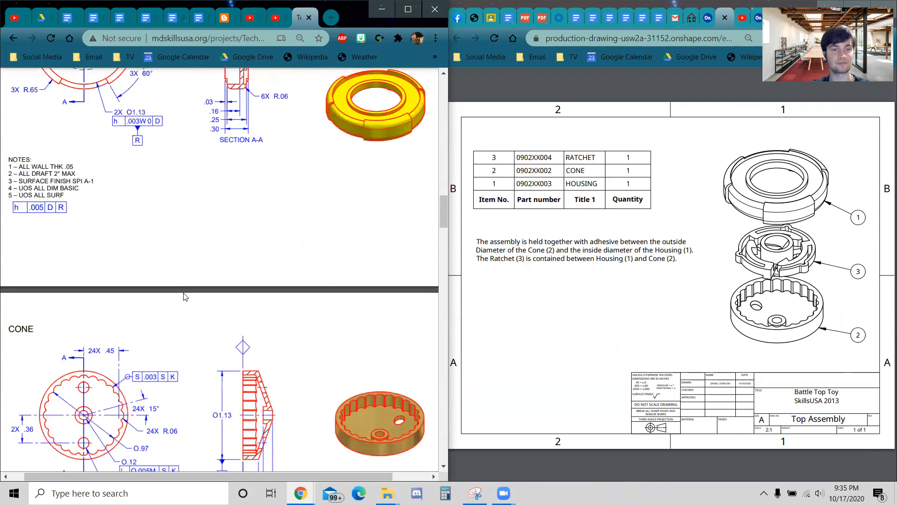
{"action": "scroll", "coordinate": [187, 294], "scroll_direction": "down", "scroll_amount": 10}
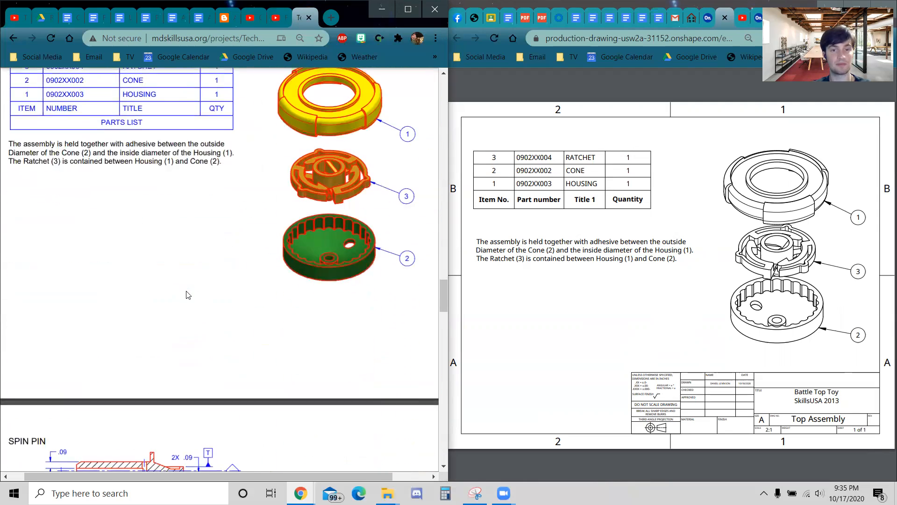
{"action": "scroll", "coordinate": [187, 294], "scroll_direction": "up", "scroll_amount": 2}
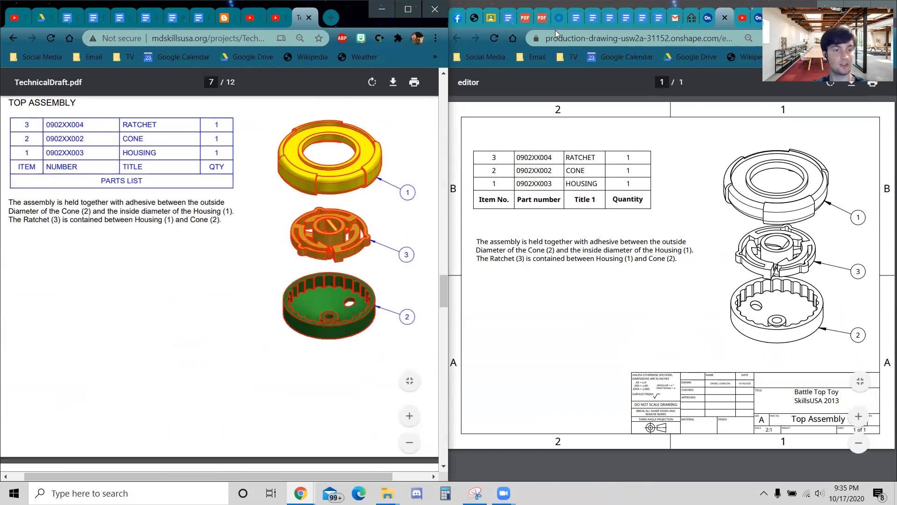
{"action": "scroll", "coordinate": [65, 219], "scroll_direction": "down", "scroll_amount": 10}
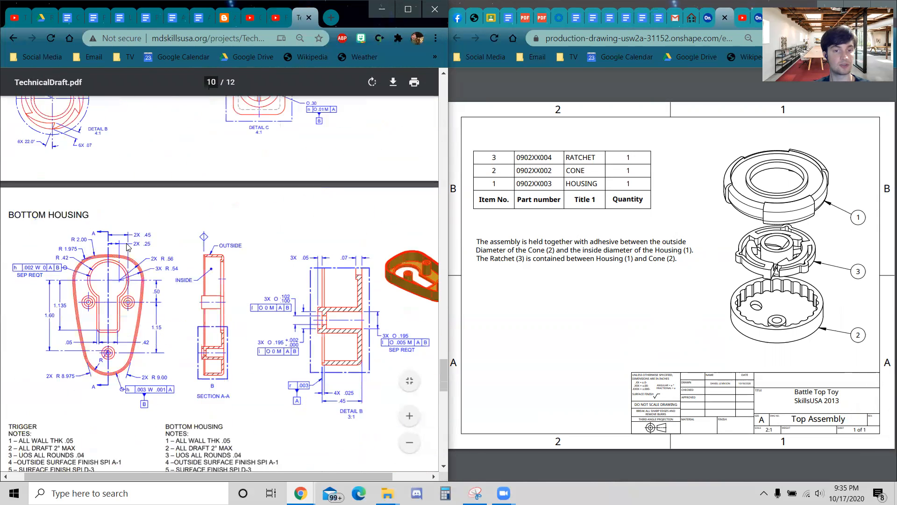